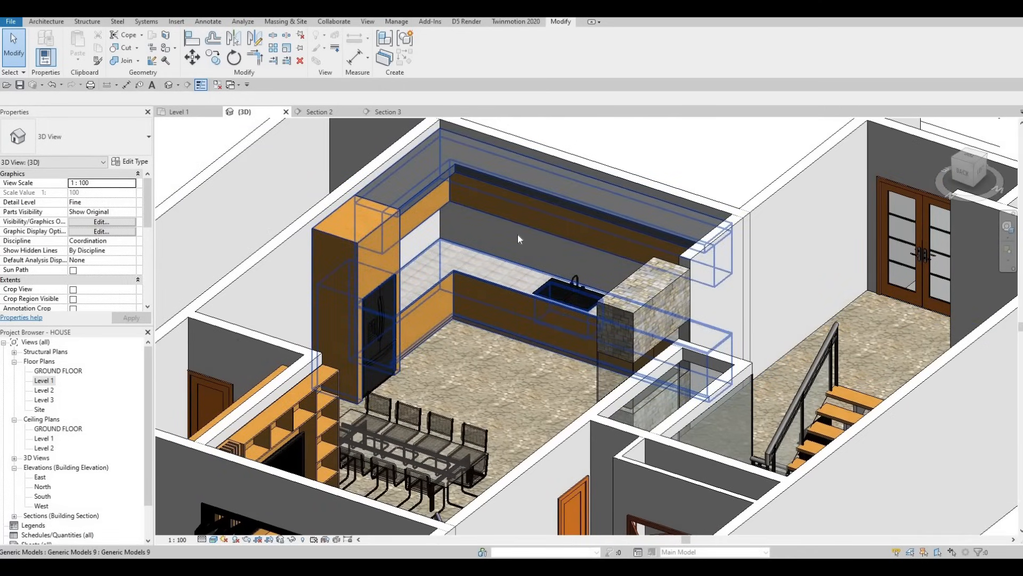
Step: Open the Section 2 view of the kitchen from its section marker on the Level 1 floor plan
click(179, 111)
scroll(379, 264, down, 3)
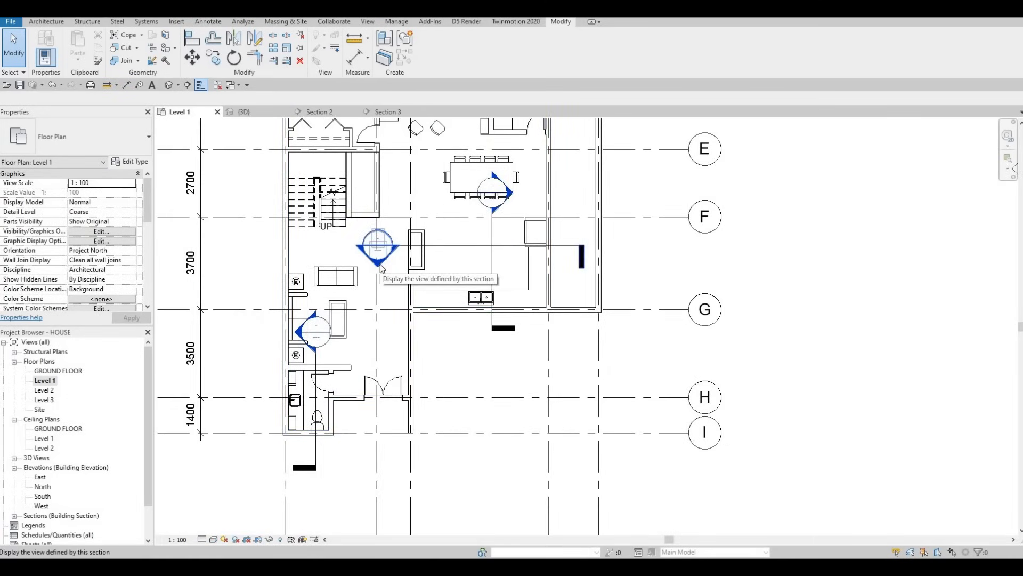
double_click(379, 256)
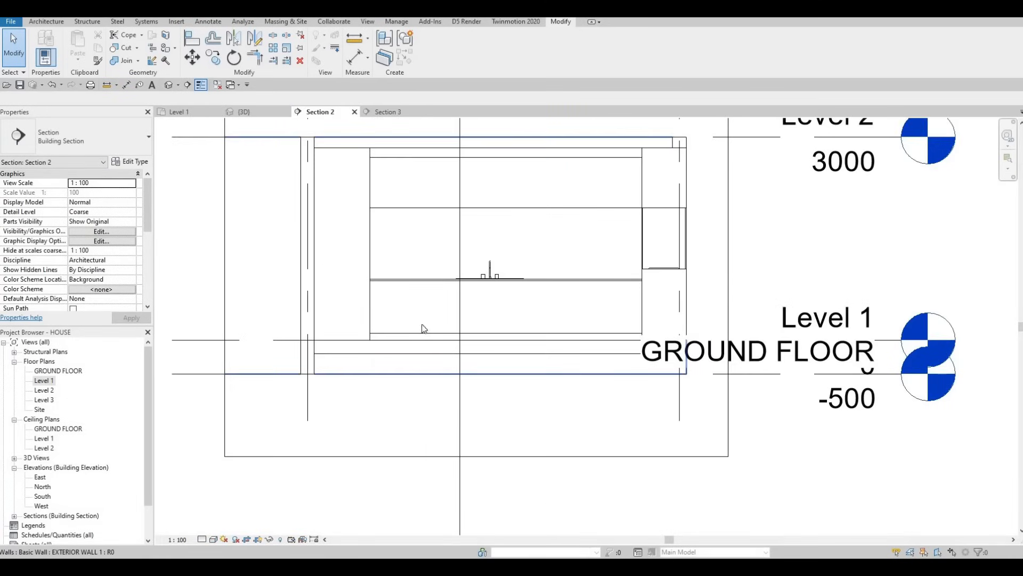
scroll(424, 328, up, 4)
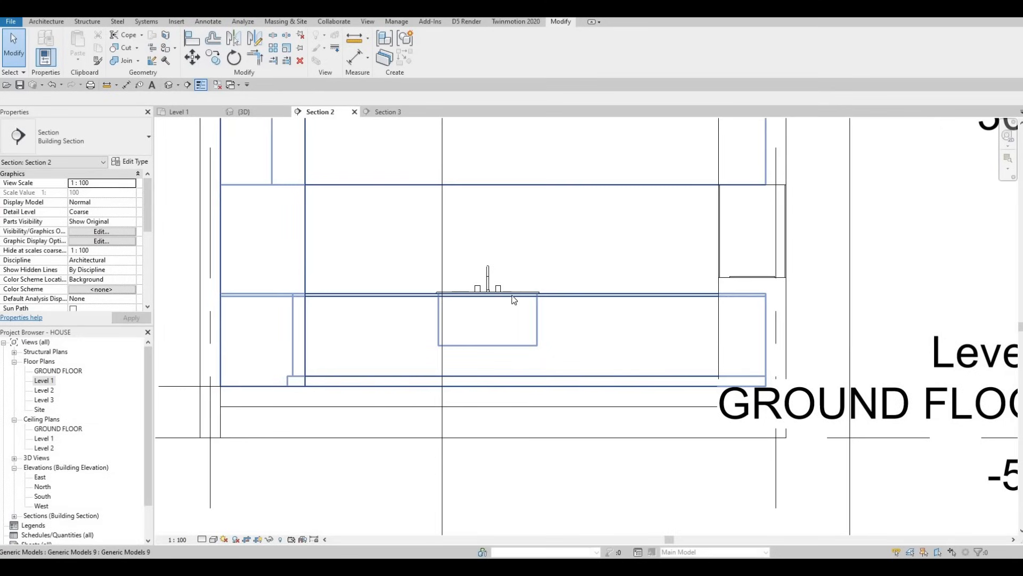
scroll(532, 251, down, 5)
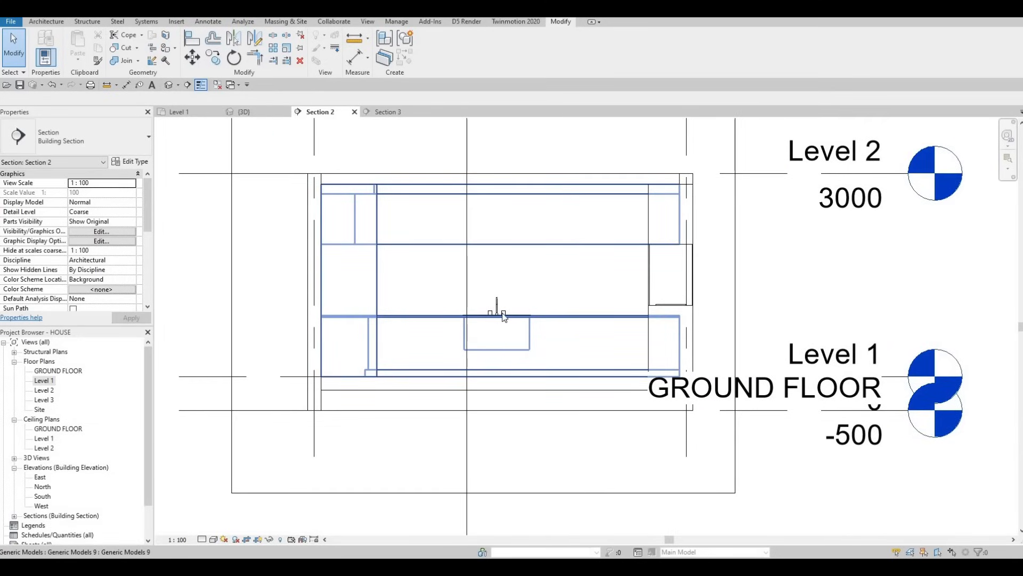
middle_drag(501, 305, 500, 299)
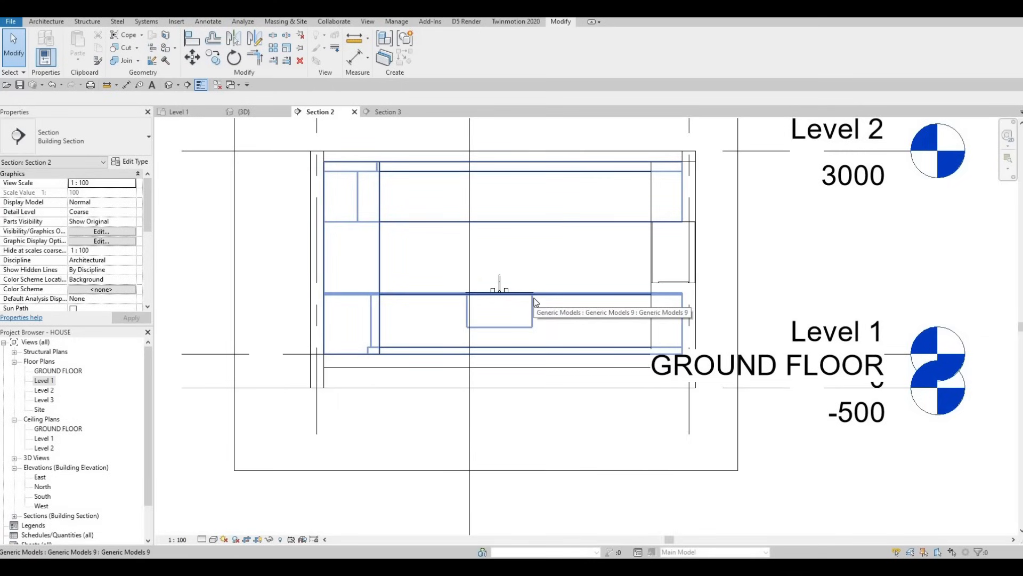
scroll(520, 319, up, 2)
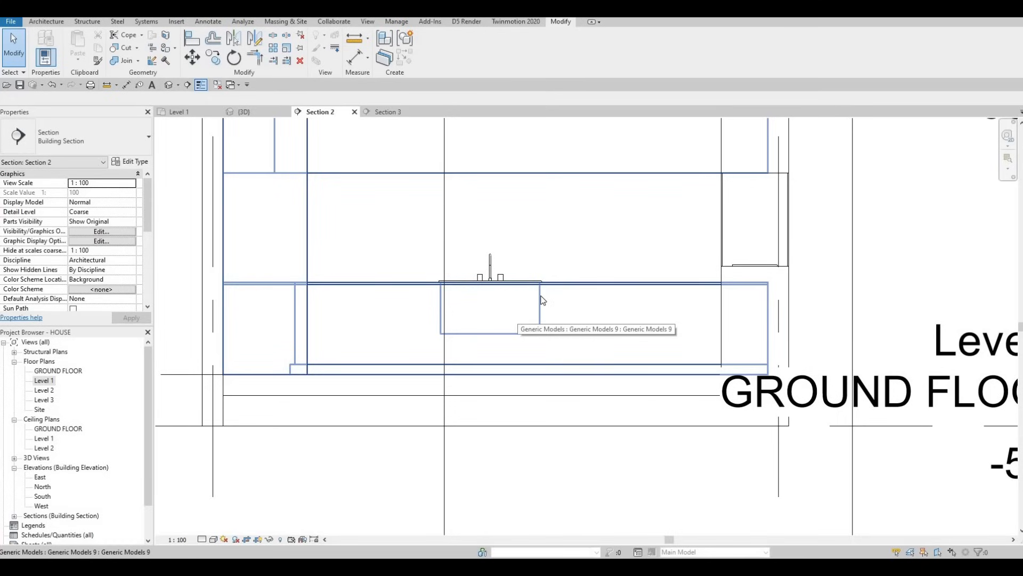
Step: Edit the kitchen cabinet model in place and start an extrusion on the picked front plane of the base cabinets
click(489, 309)
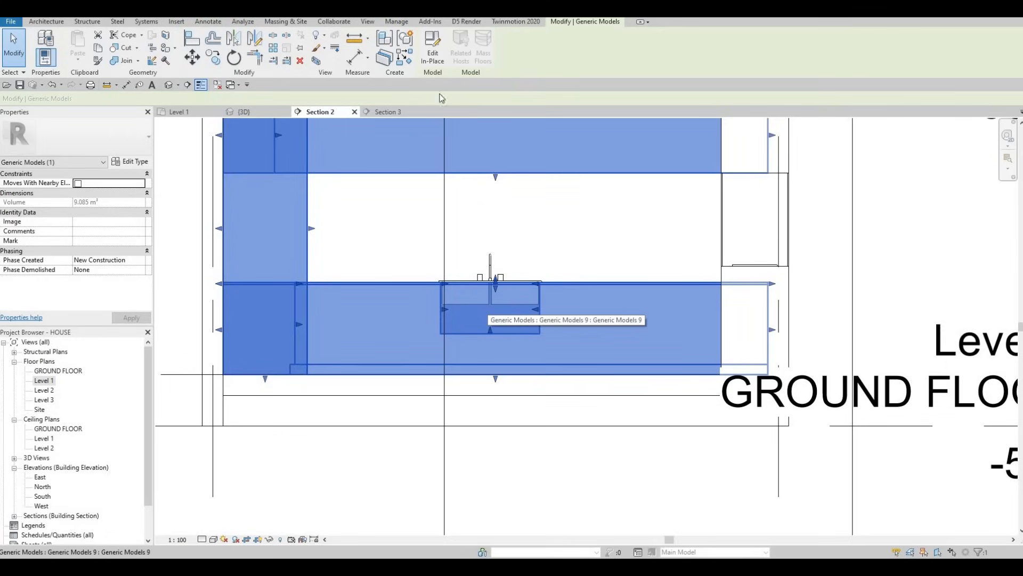
click(430, 64)
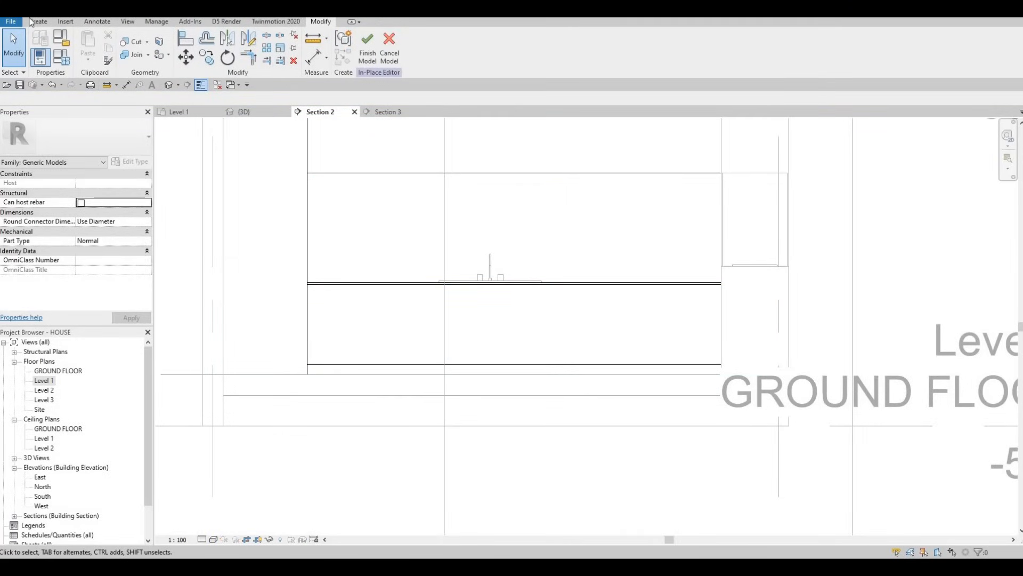
click(36, 21)
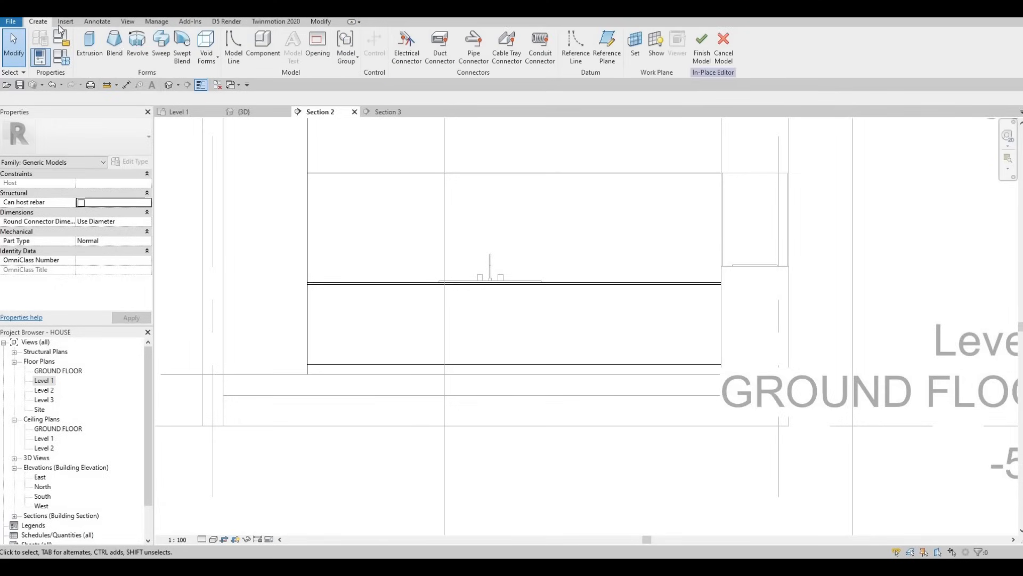
click(91, 53)
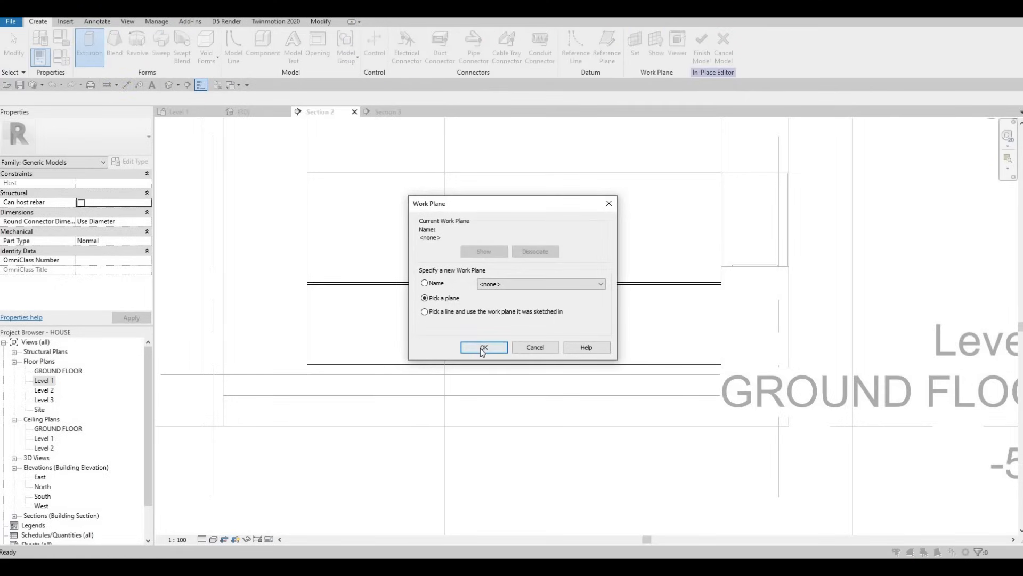
click(481, 346)
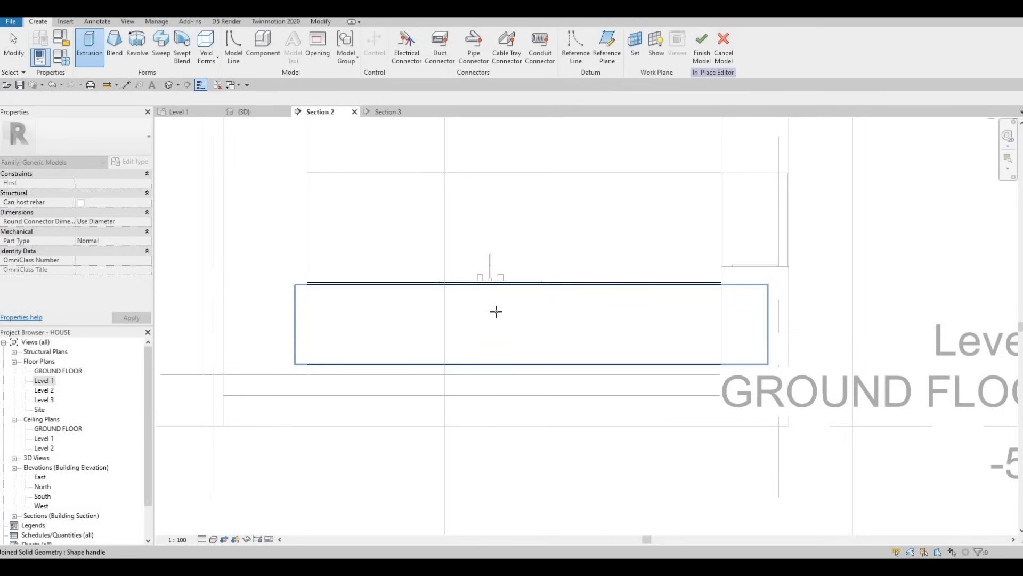
click(495, 317)
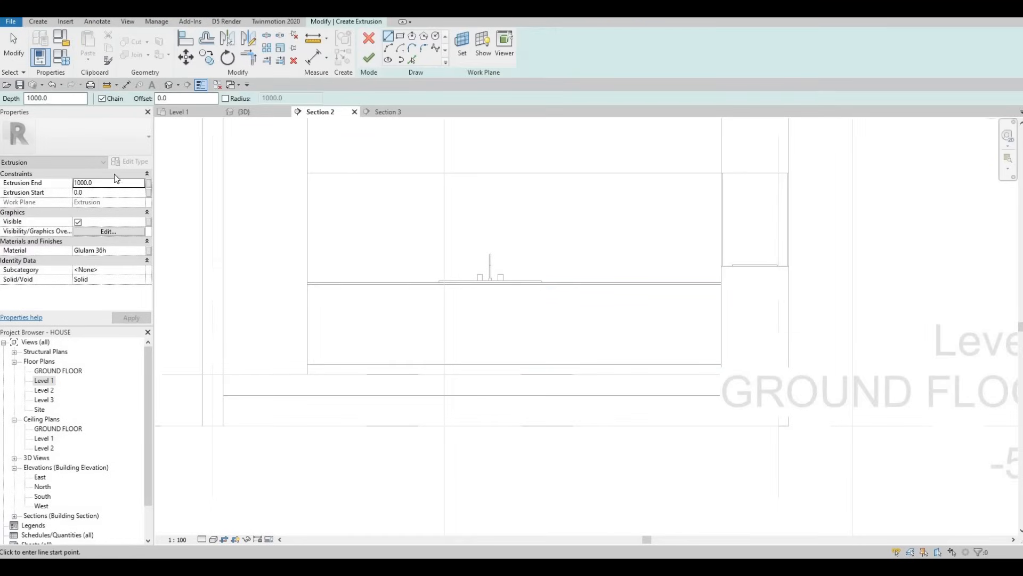
Step: Set the extrusion end to 10 mm and choose rectangle sketching with a 10 mm offset
click(103, 183)
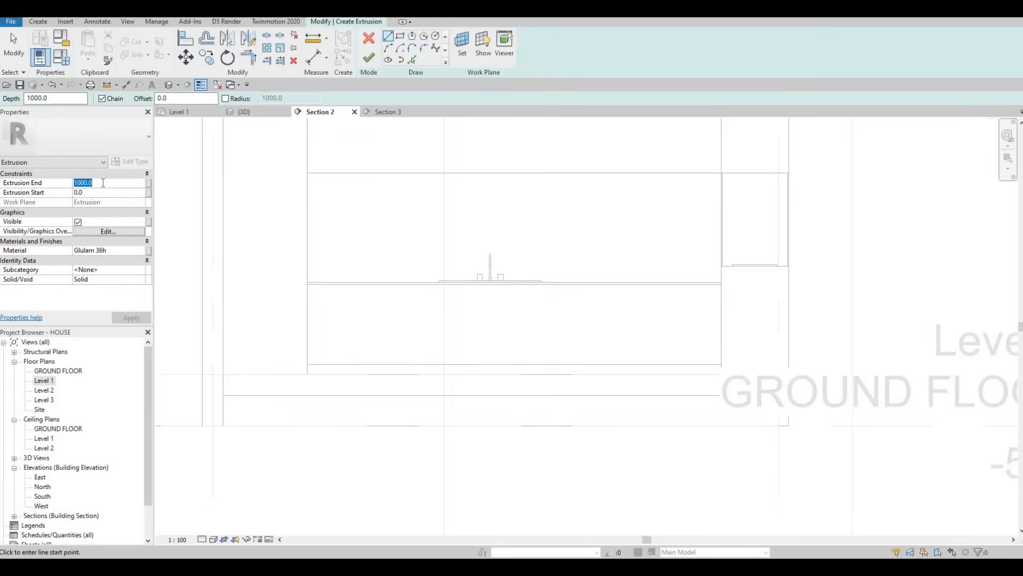
text(10)
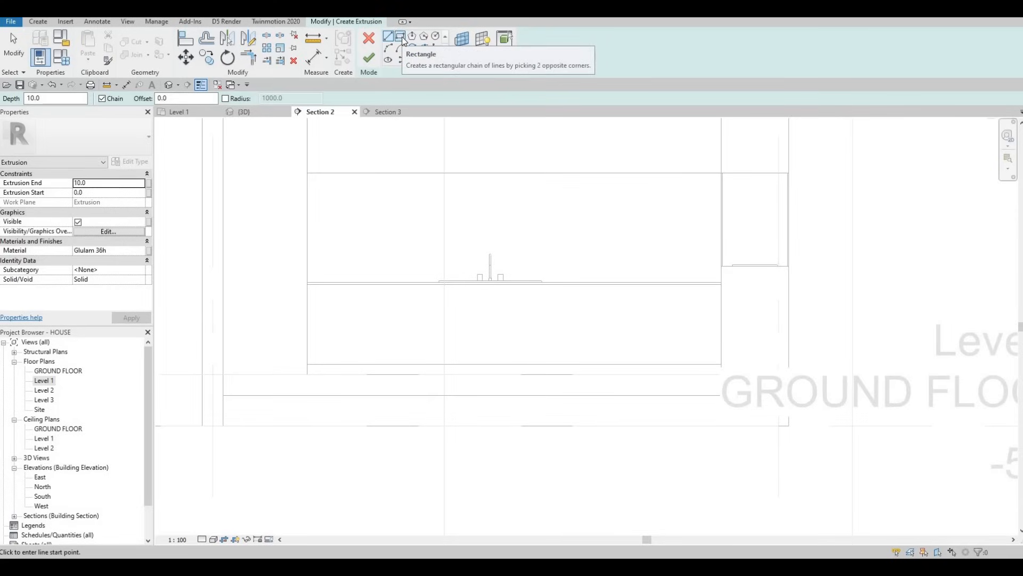
click(401, 36)
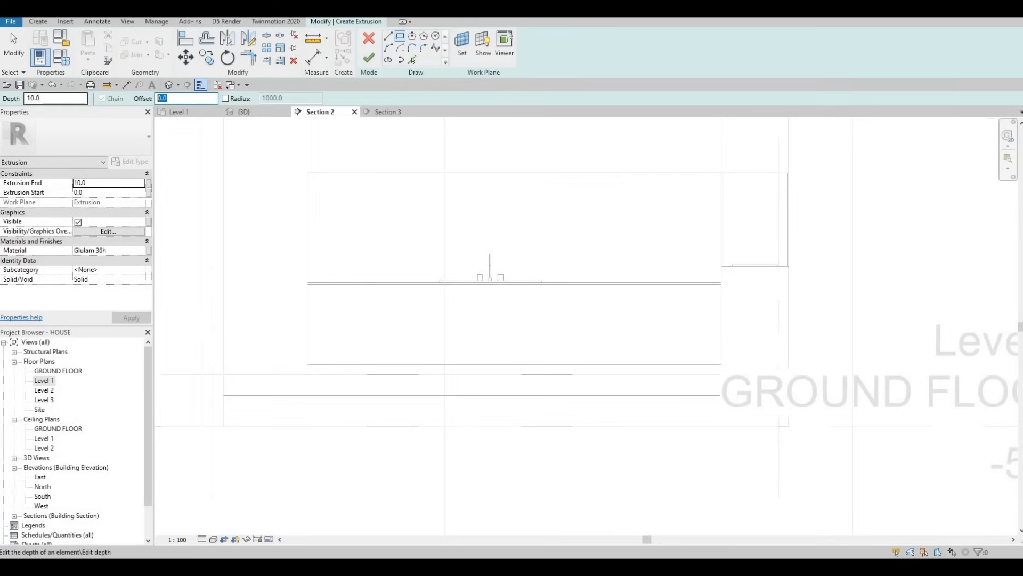
text(10)
key(Return)
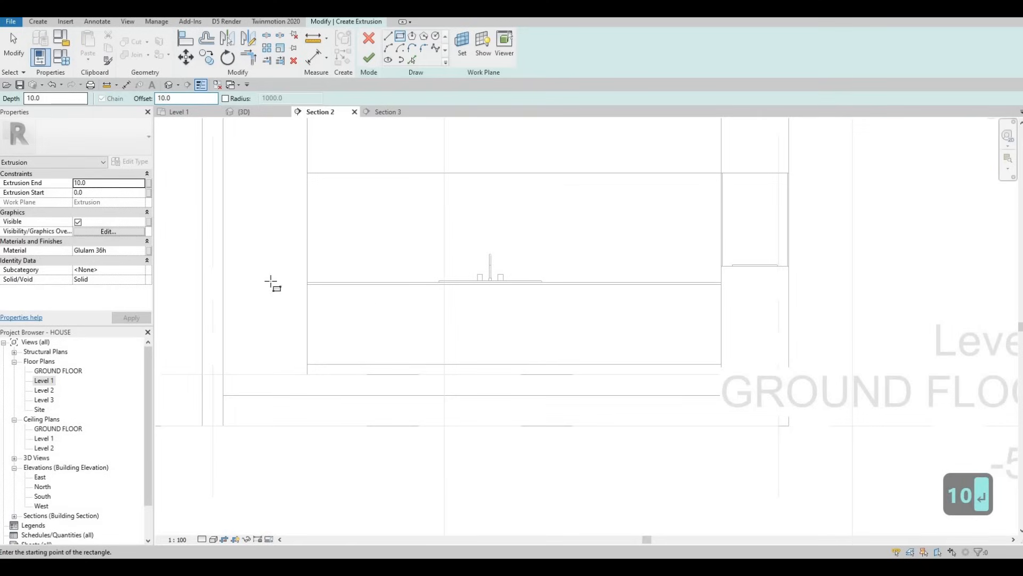
Step: Sketch a rectangle over the visible base cabinet front, offset inward from its corners
scroll(272, 284, up, 2)
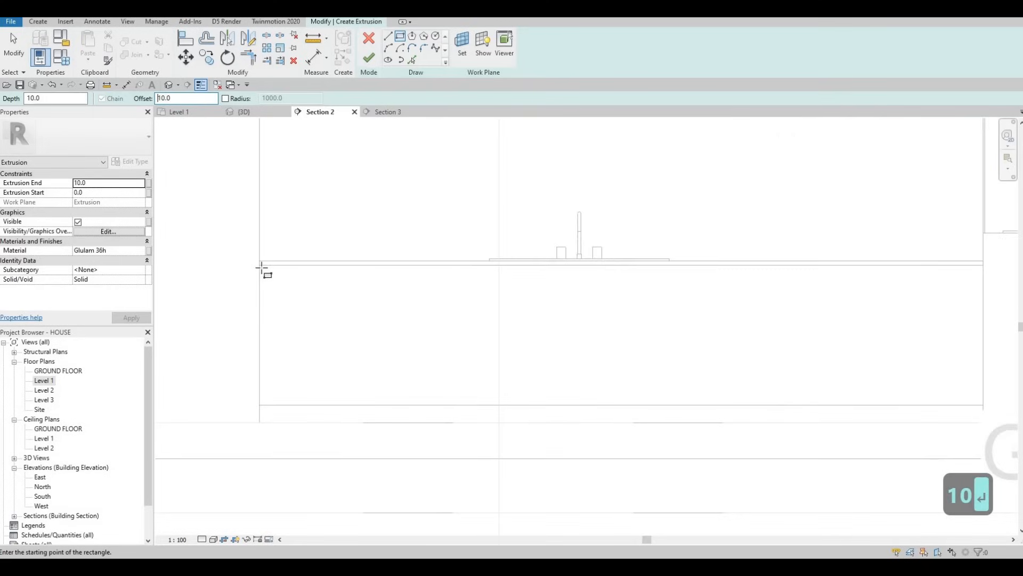
click(400, 37)
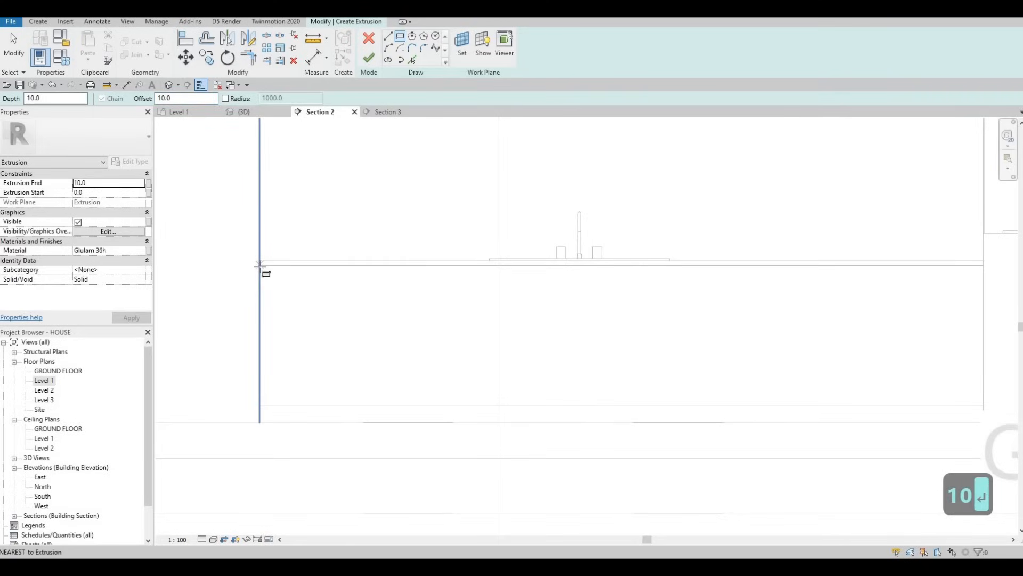
click(416, 366)
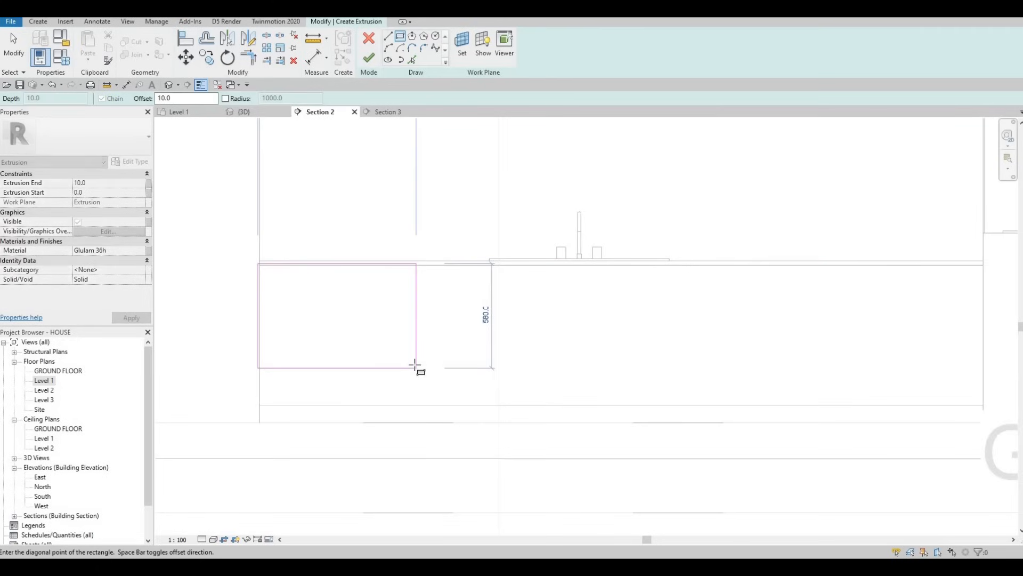
key(space)
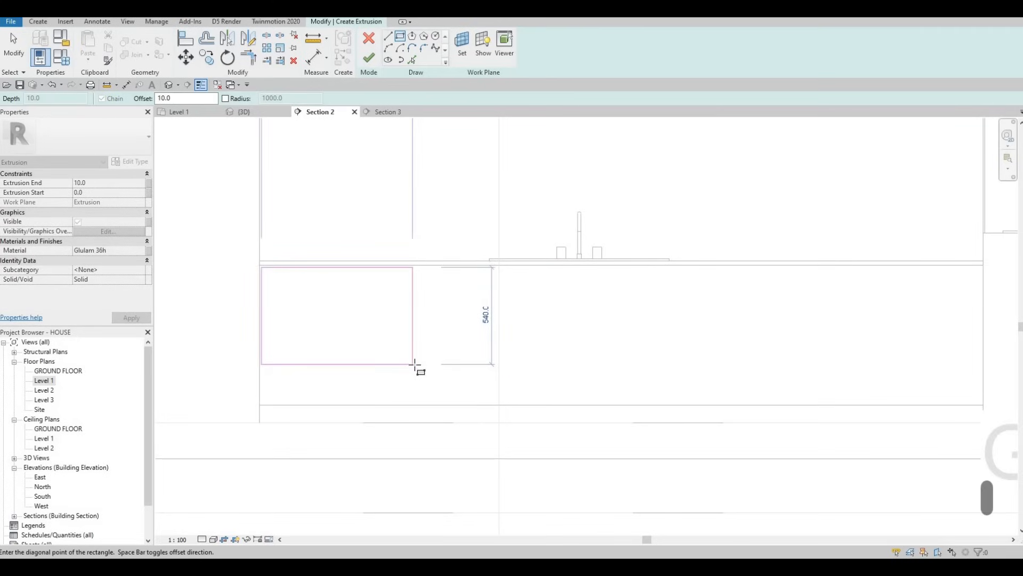
middle_drag(947, 387, 620, 350)
scroll(622, 349, up, 3)
scroll(664, 385, down, 2)
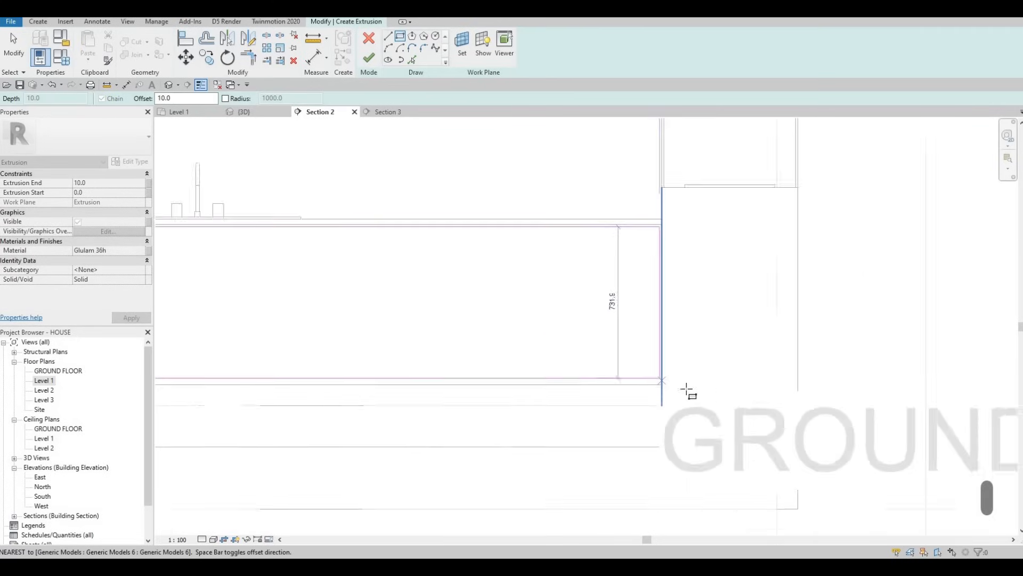
scroll(688, 391, down, 2)
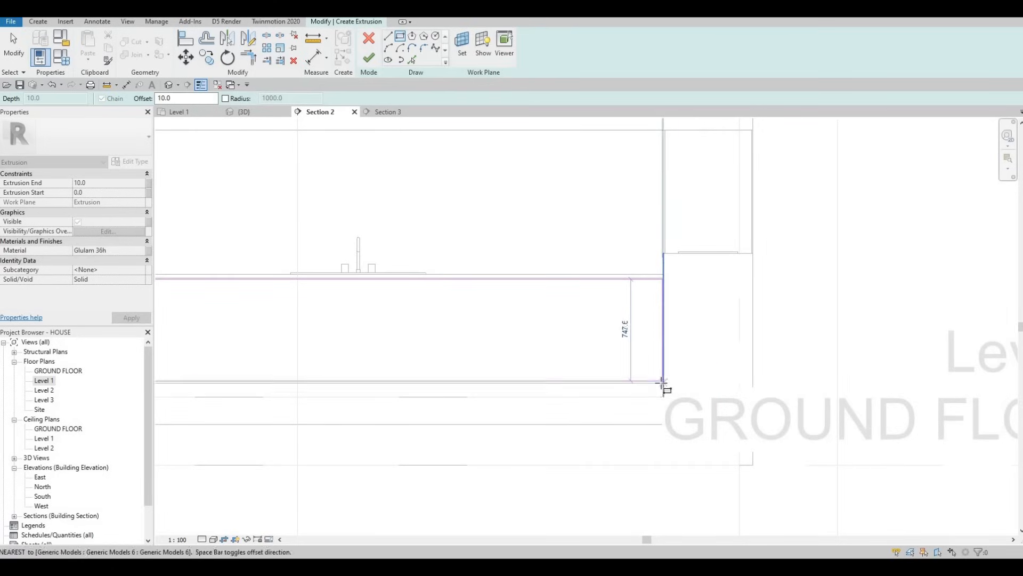
click(663, 383)
key(Escape)
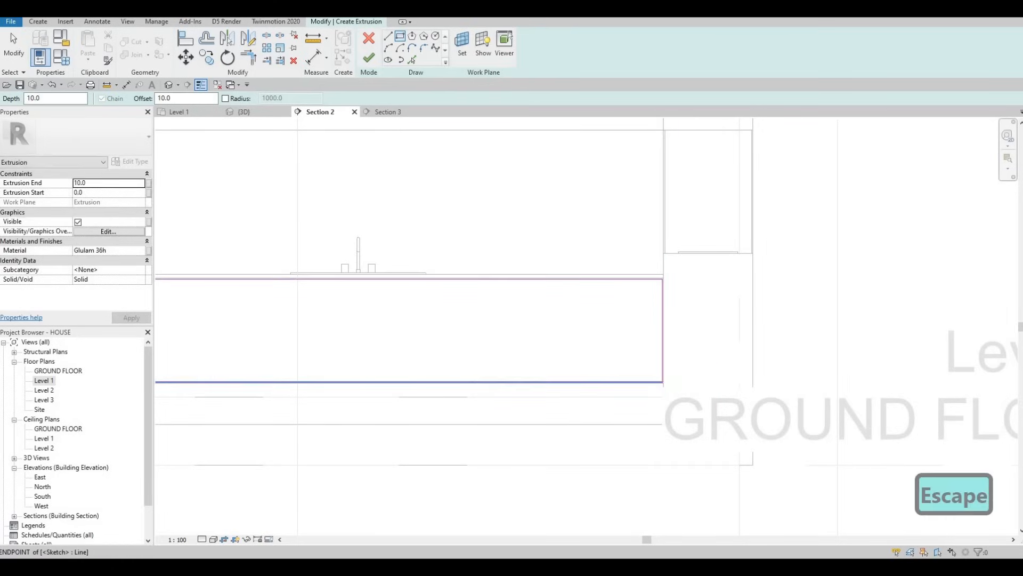
Step: Change the section view's visual style to Wireframe
click(213, 539)
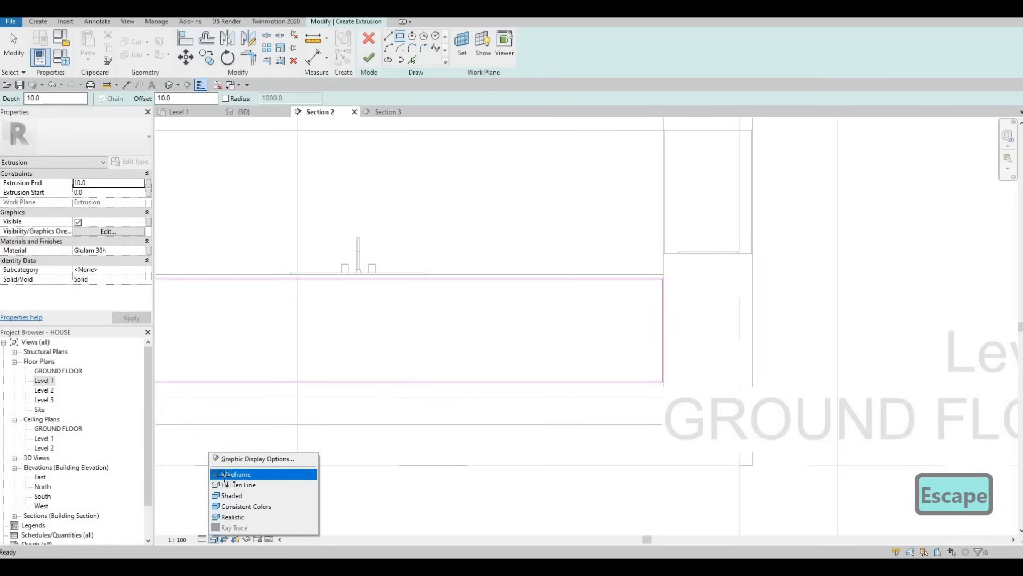
click(228, 474)
scroll(592, 364, down, 3)
key(Escape)
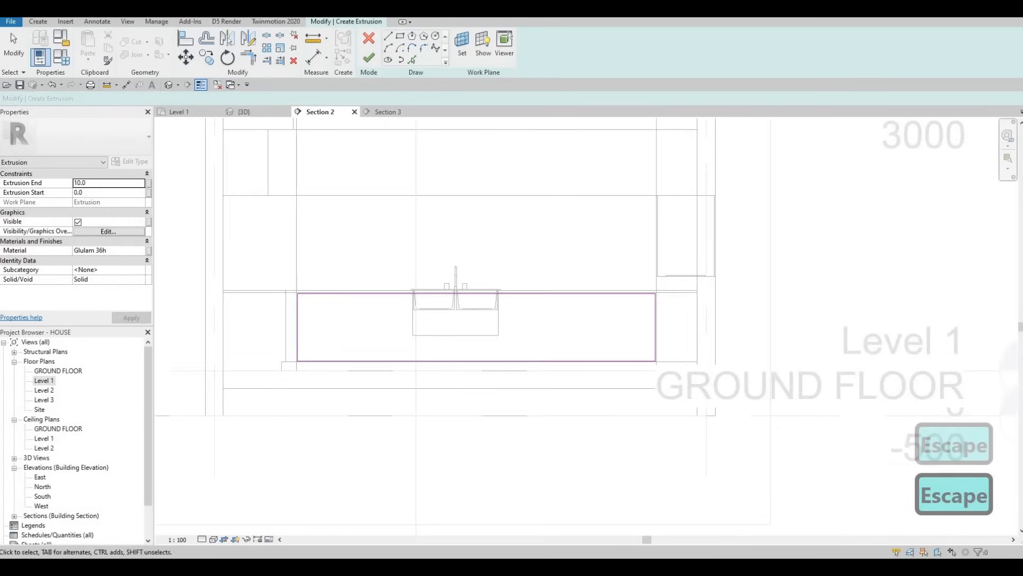
click(213, 540)
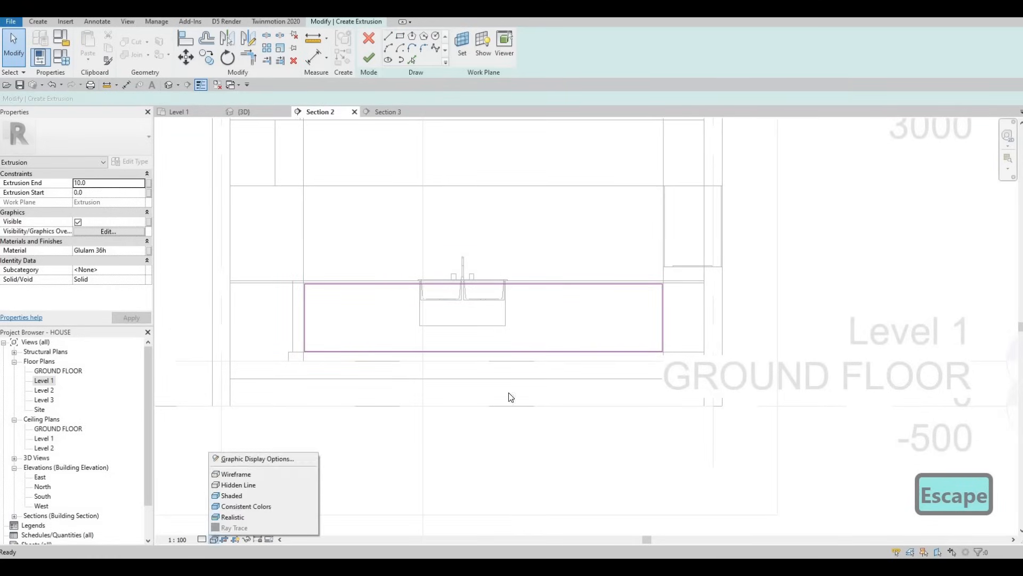
key(Escape)
Step: Move the rectangle's left edge outward to just inside the hidden left end of the base cabinet front
middle_drag(307, 278, 404, 265)
scroll(360, 288, up, 4)
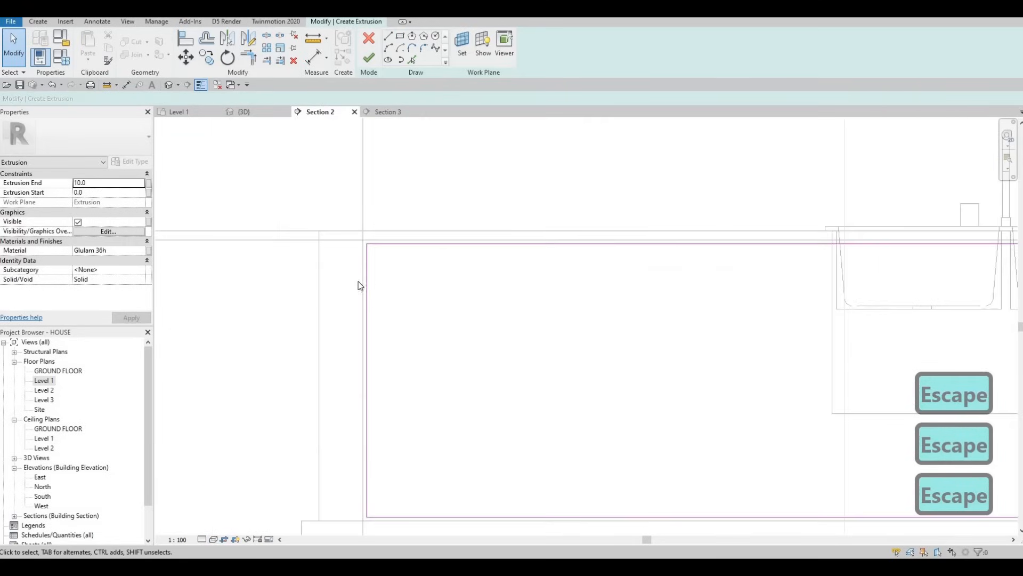
click(363, 289)
scroll(357, 287, up, 3)
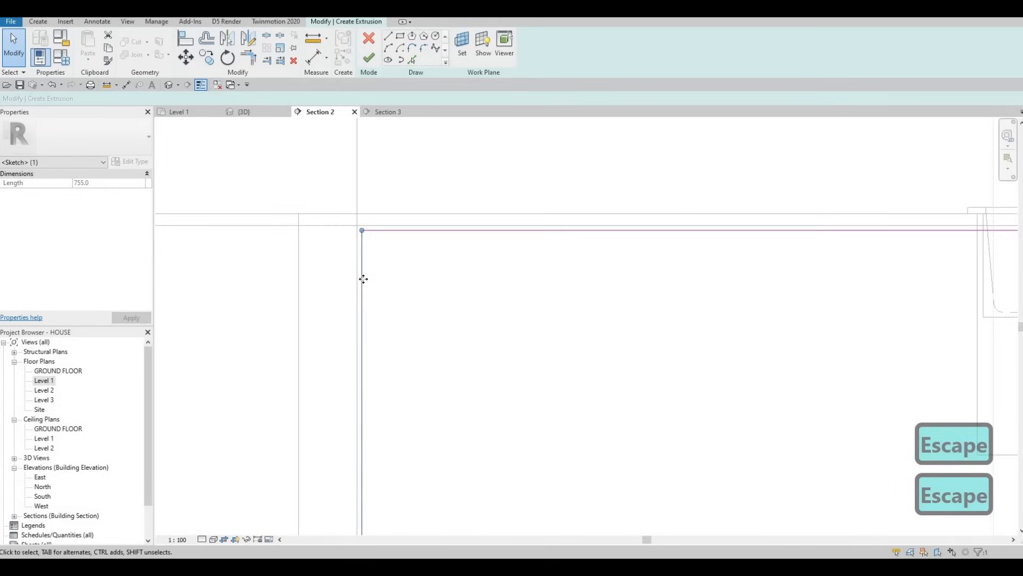
mouse_move(340, 273)
mouse_down()
mouse_move(336, 239)
mouse_move(336, 250)
mouse_move(299, 246)
mouse_move(319, 354)
mouse_up()
scroll(297, 456, down, 4)
mouse_move(319, 487)
middle_down()
mouse_move(315, 320)
mouse_move(299, 277)
middle_up()
scroll(293, 326, up, 8)
scroll(293, 320, down, 4)
middle_drag(280, 214, 276, 251)
scroll(308, 235, down, 1)
scroll(381, 242, down, 1)
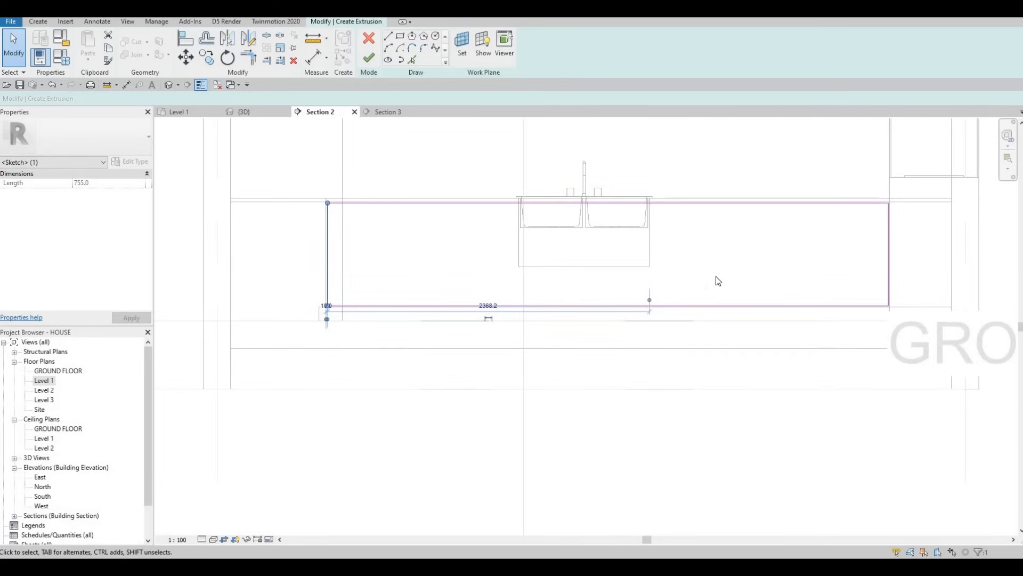
Step: Move the rectangle's right edge outward to just inside the wall-side end of the base cabinet, 110 mm from the reference line
middle_drag(839, 249, 643, 275)
scroll(693, 250, up, 1)
middle_drag(693, 250, 524, 263)
scroll(532, 272, up, 1)
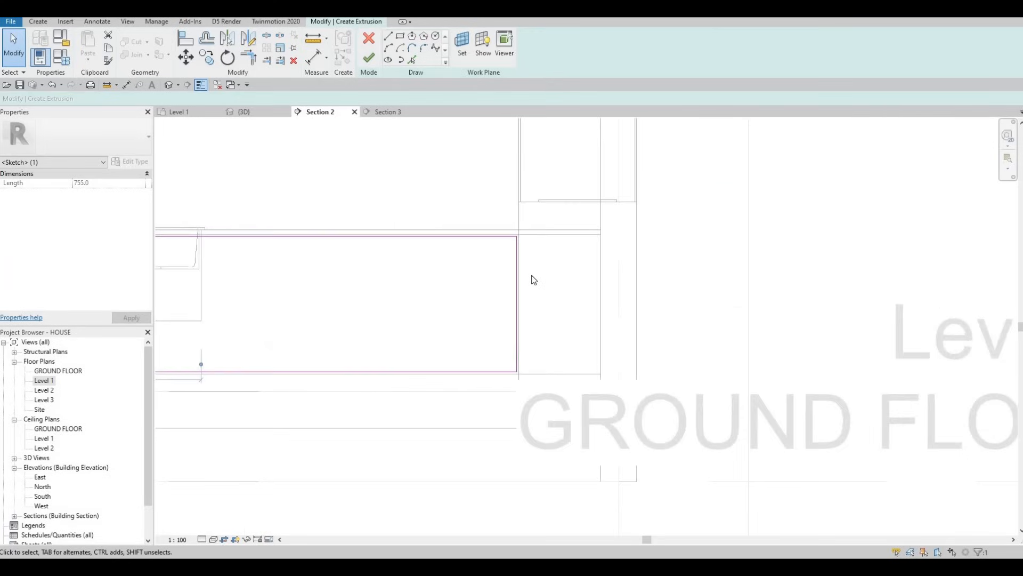
scroll(518, 265, up, 1)
scroll(519, 267, up, 1)
drag(516, 251, 658, 257)
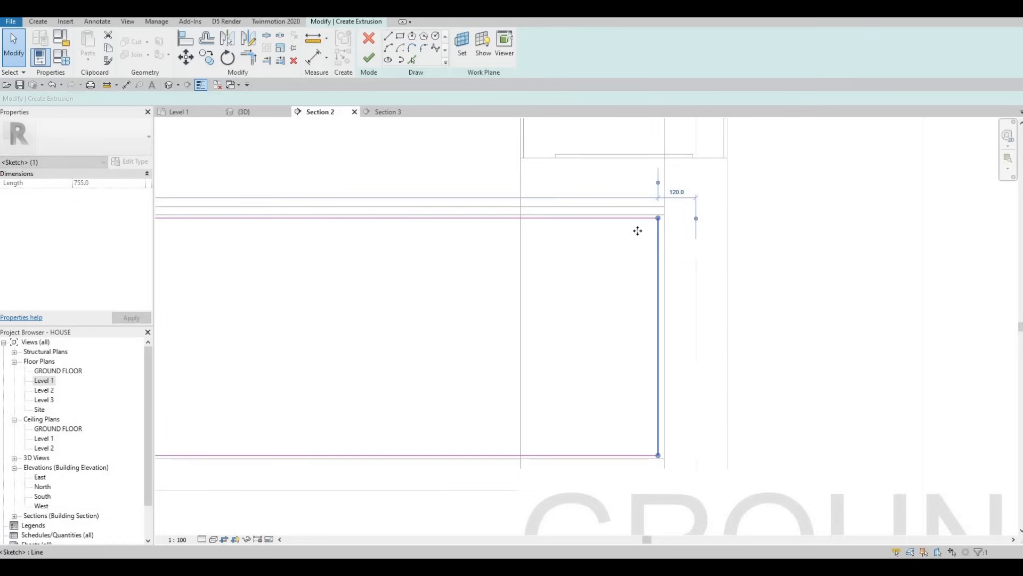
scroll(636, 238, up, 2)
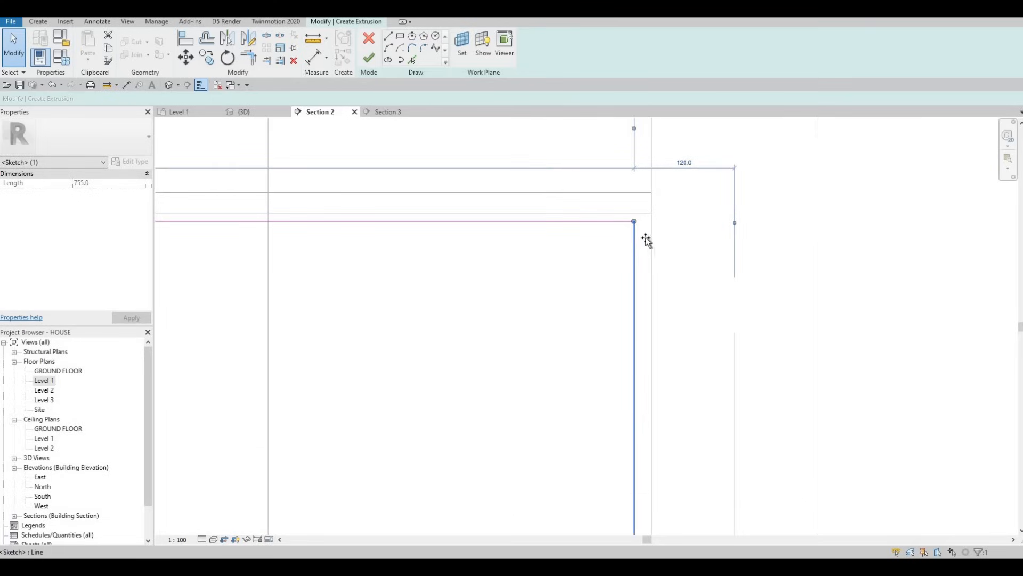
drag(646, 241, 642, 235)
scroll(643, 229, down, 3)
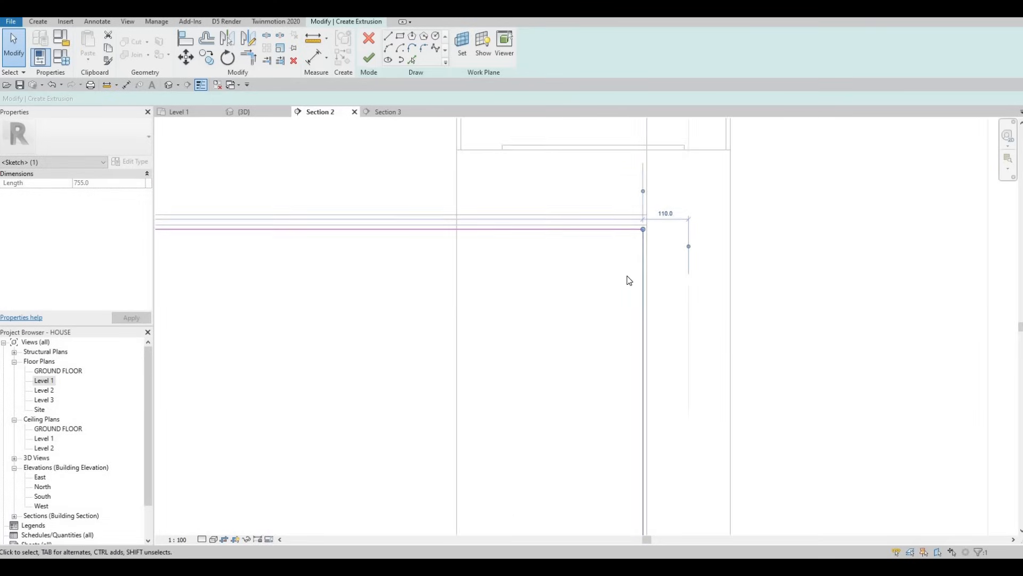
Step: Set the sketch rectangle's right edge 10 mm inside the wall-side end of the base cabinet
scroll(627, 280, down, 1)
middle_drag(632, 530, 628, 363)
middle_drag(643, 187, 631, 377)
scroll(641, 307, down, 1)
scroll(645, 267, up, 4)
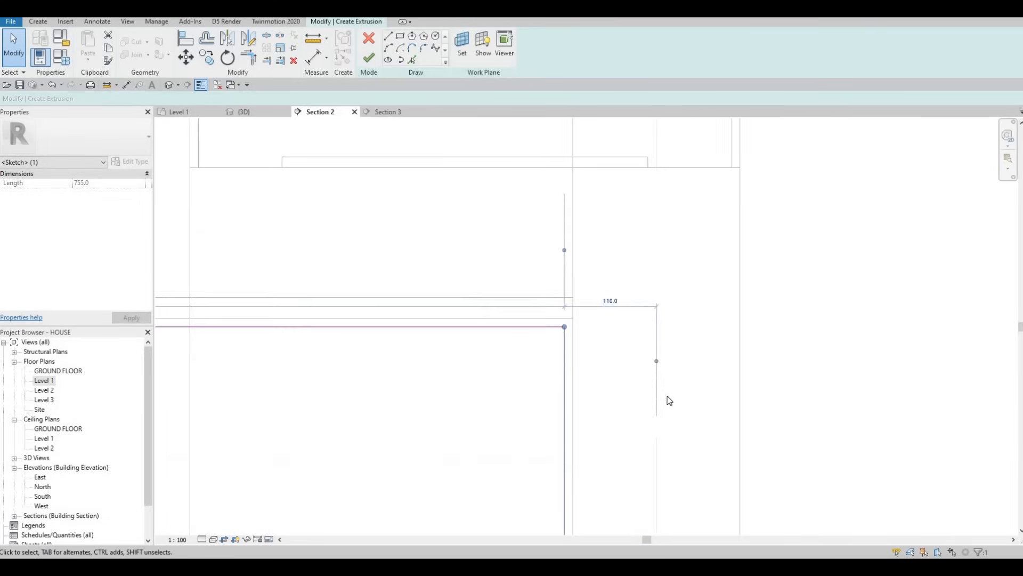
scroll(669, 400, up, 2)
drag(540, 394, 518, 290)
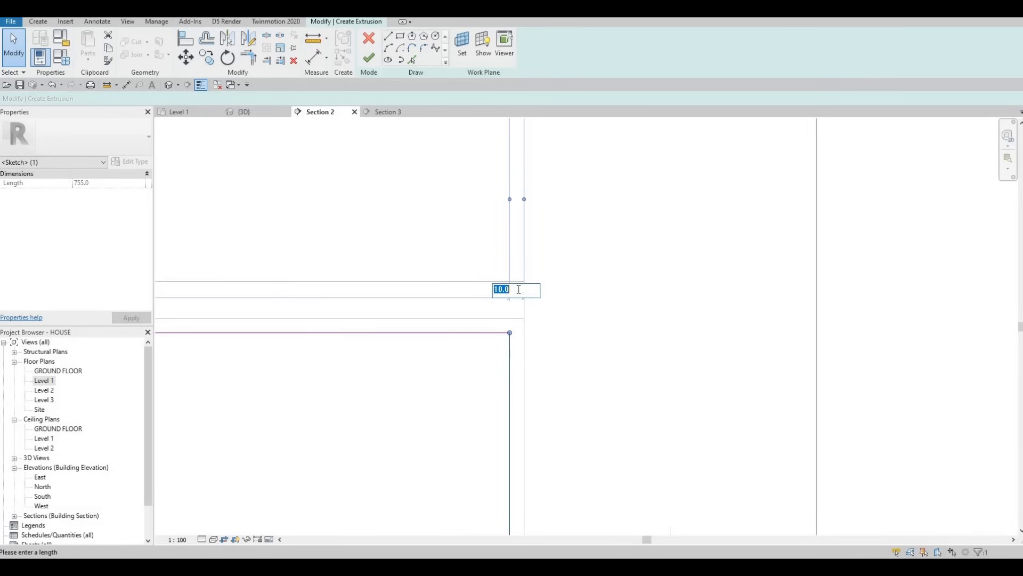
text(10)
key(Return)
key(Escape)
key(Escape)
scroll(541, 297, down, 3)
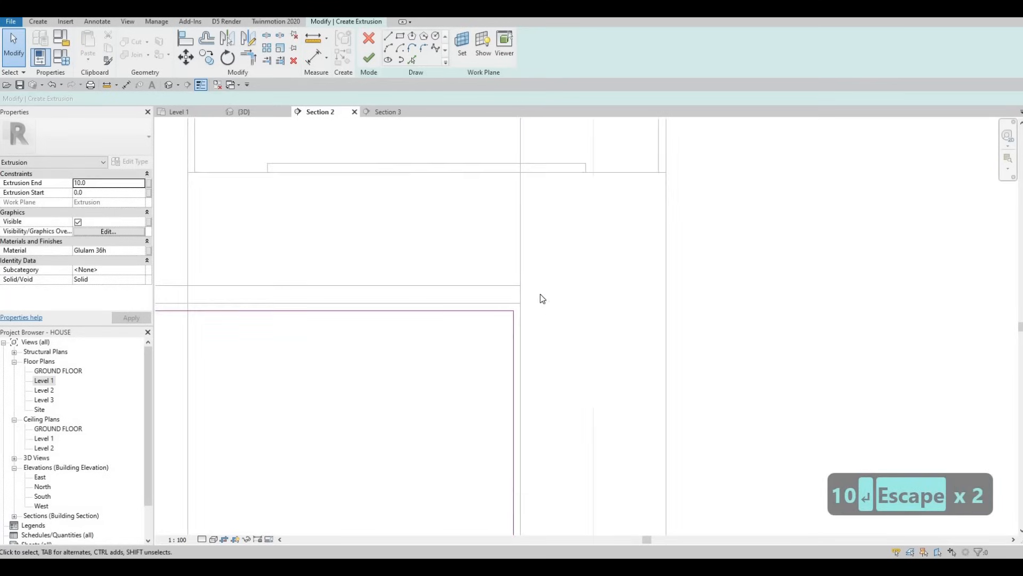
scroll(590, 281, down, 4)
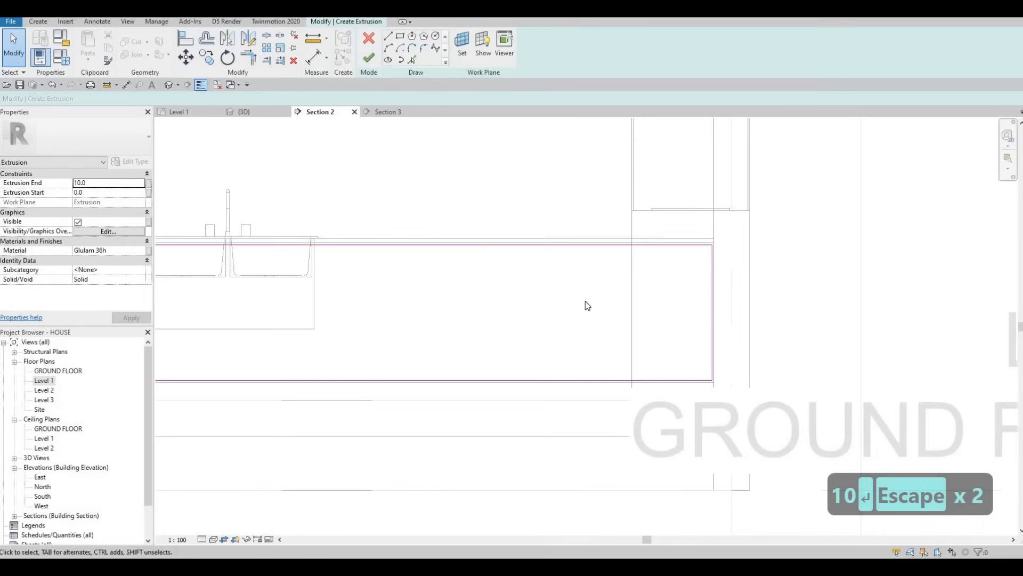
key(Escape)
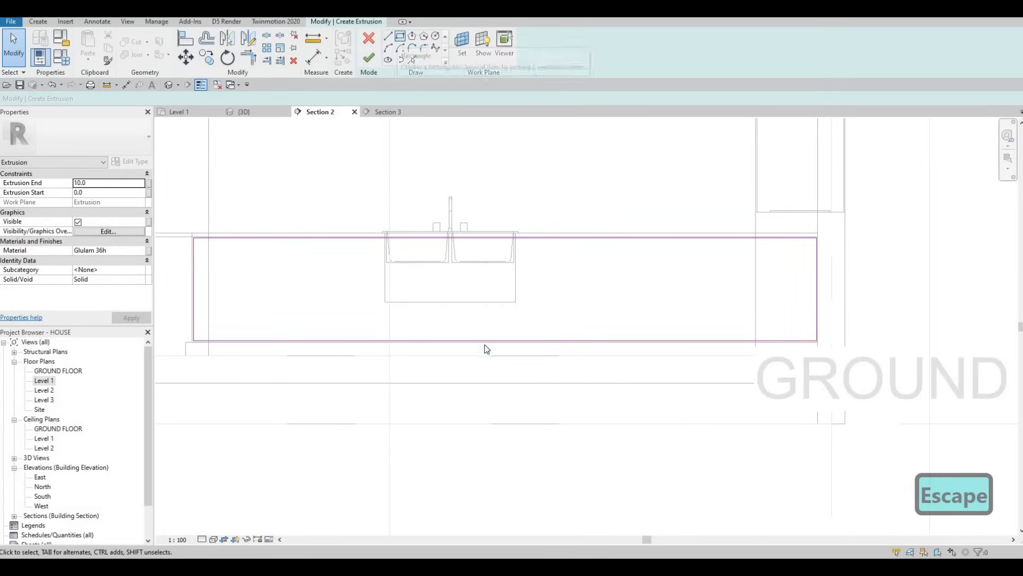
Step: Draw two closely spaced vertical lines below the middle of the double sink, spanning from the rectangle's top edge to its bottom edge
scroll(437, 180, up, 5)
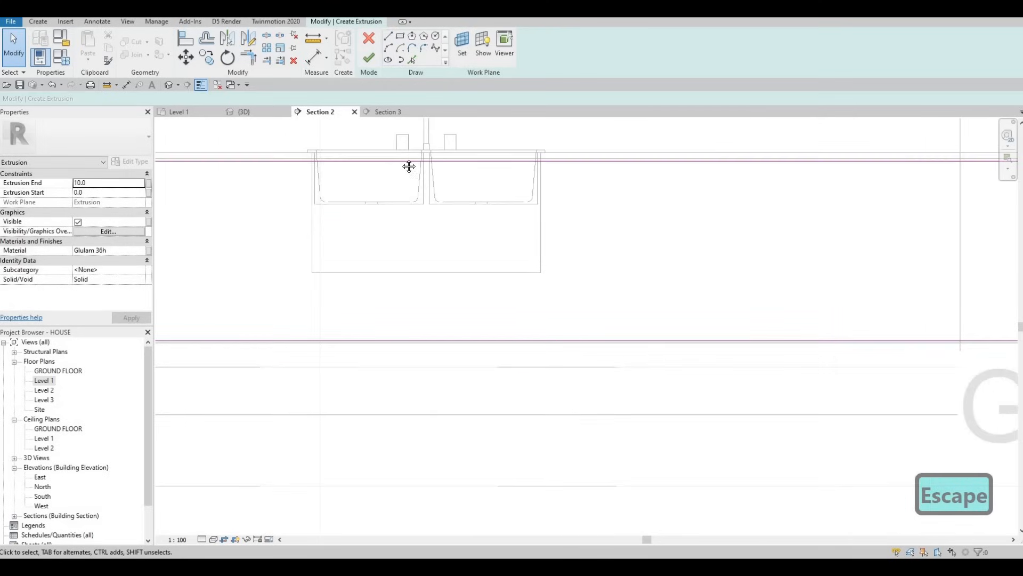
click(388, 35)
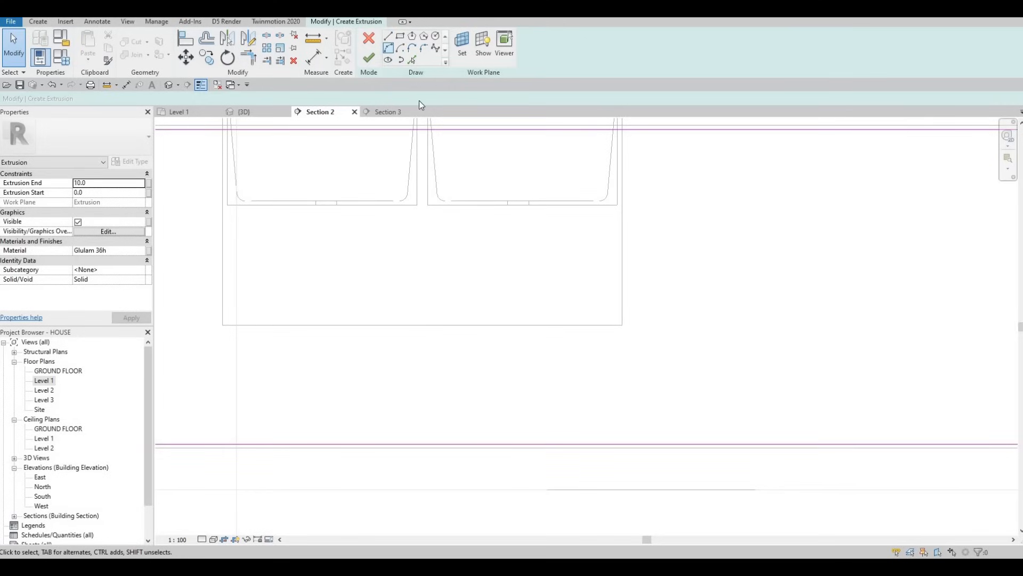
click(418, 129)
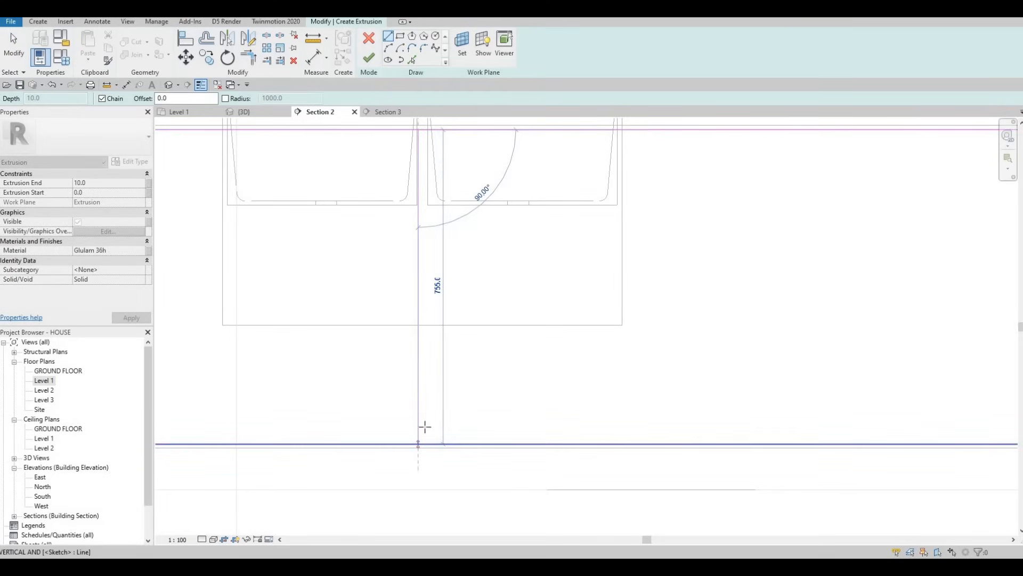
click(417, 443)
key(Escape)
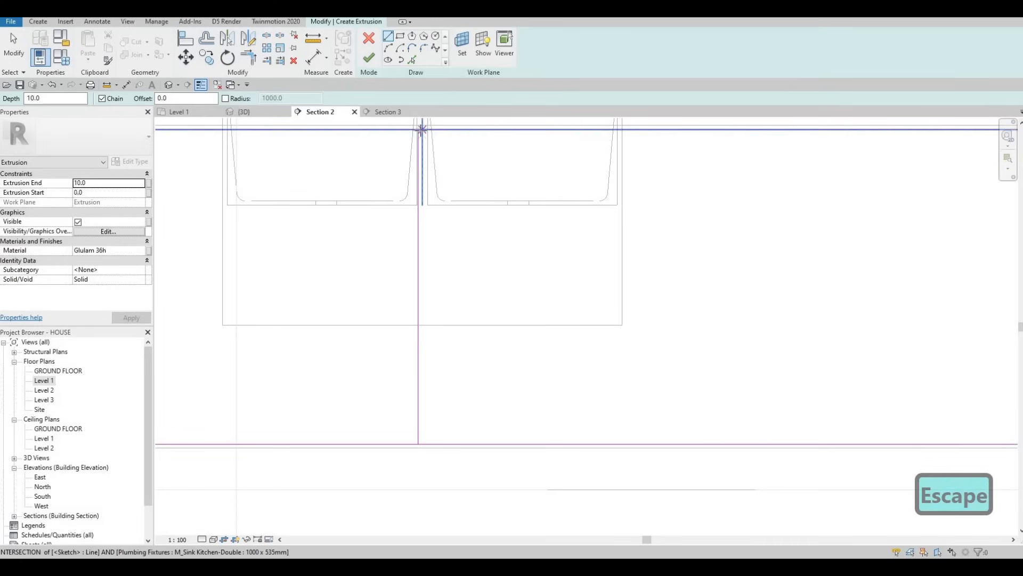
click(418, 129)
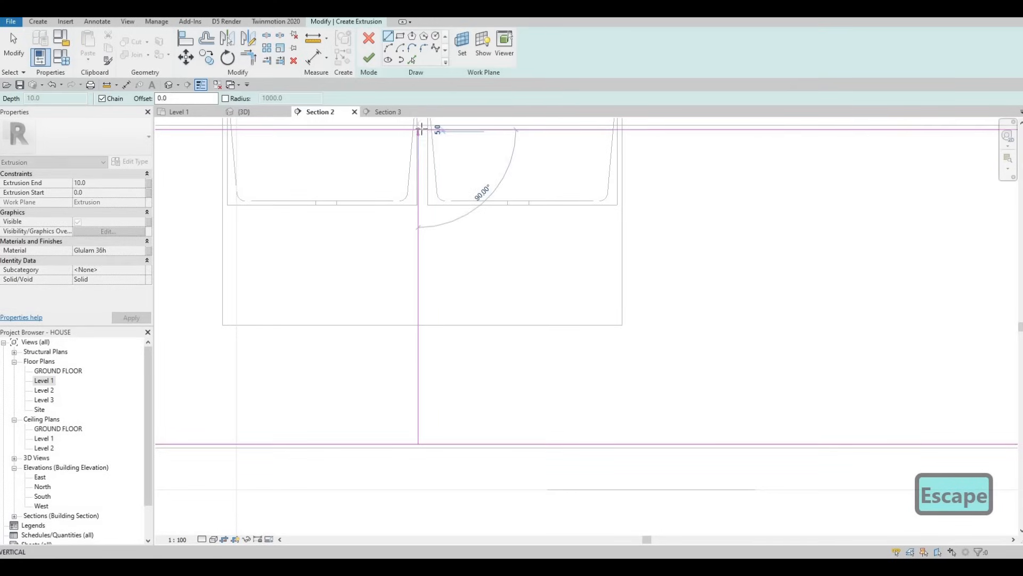
key(Escape)
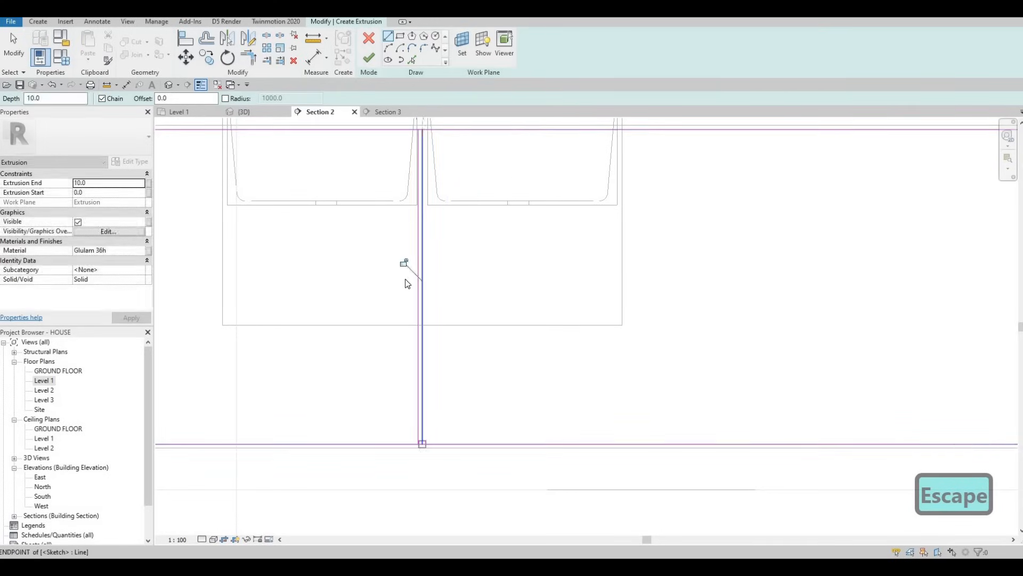
key(Escape)
key(Escape)
Step: Set the gap between the two vertical lines below the sink to 10 mm
middle_drag(420, 104, 392, 202)
scroll(393, 202, up, 5)
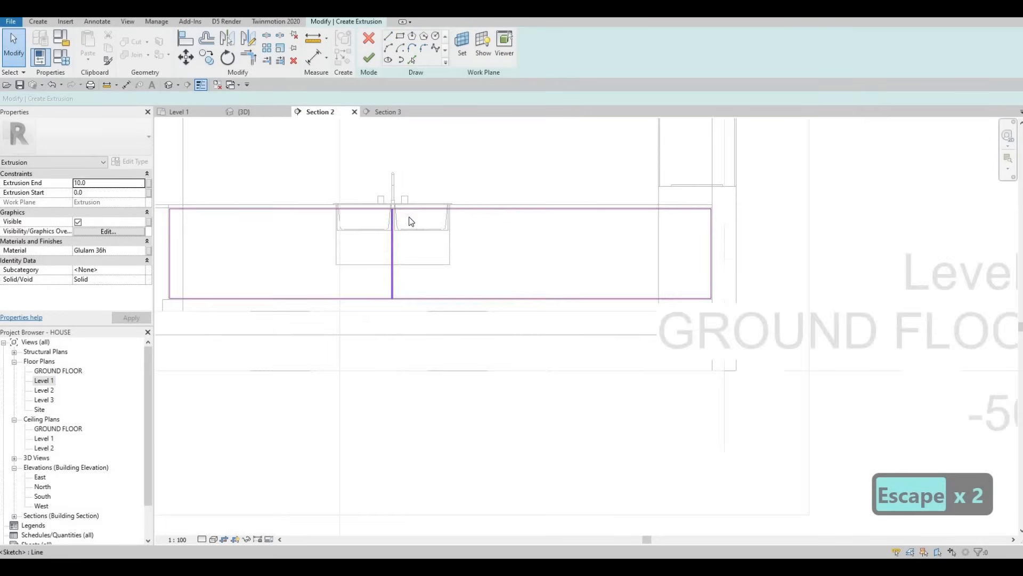
key(Escape)
click(423, 214)
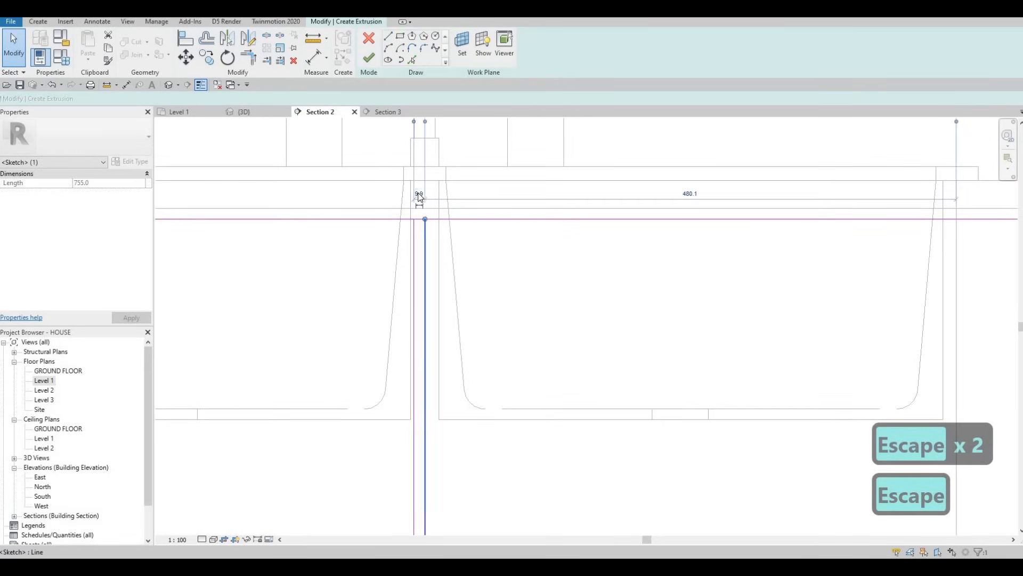
click(419, 195)
text(10)
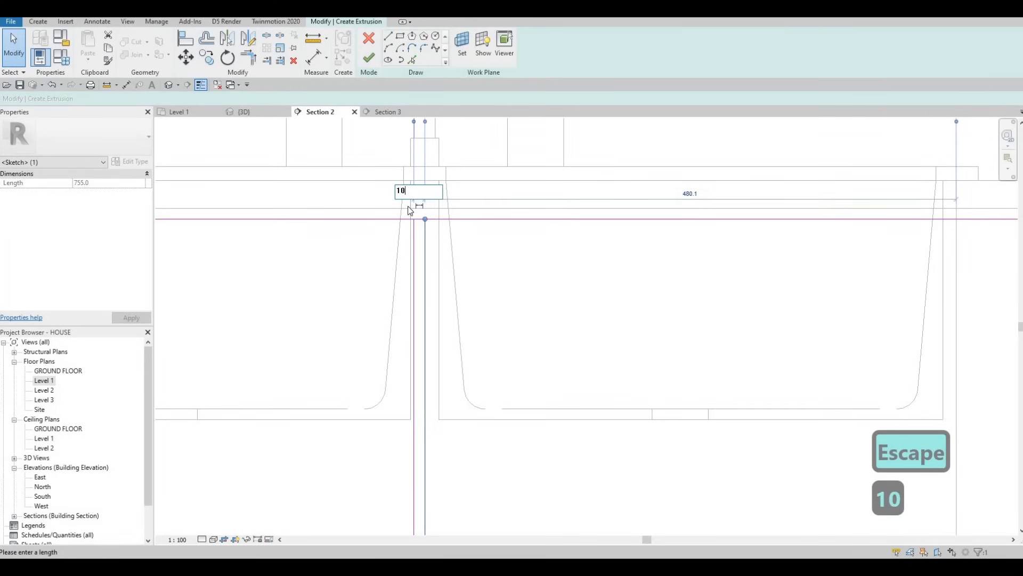
key(Return)
key(Escape)
key(Escape)
key(Escape)
Step: Nudge both vertical lines slightly to the right so the pair sits centred between the two sink bowls
click(424, 236)
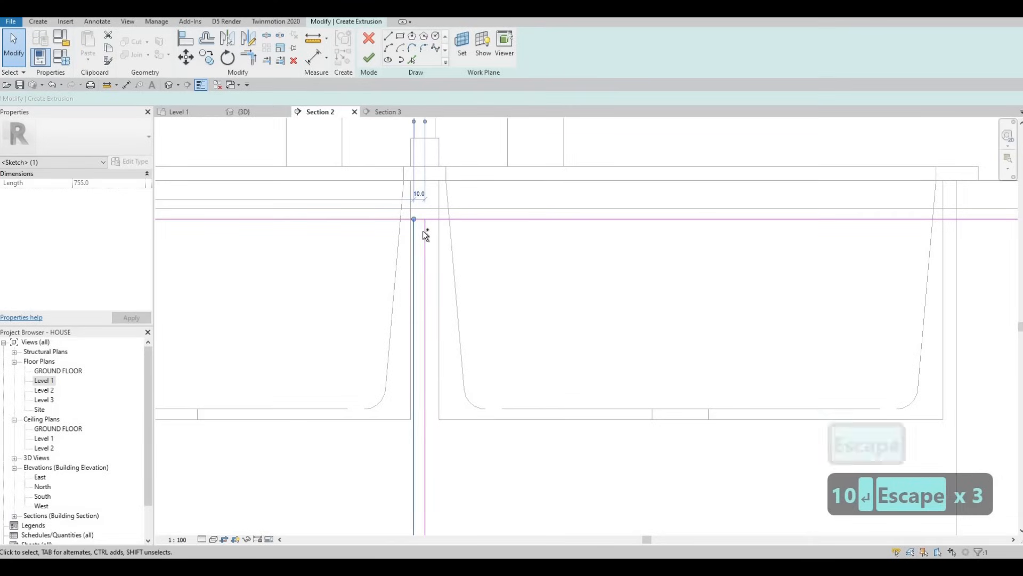
key(Right)
key(Right)
key(Right)
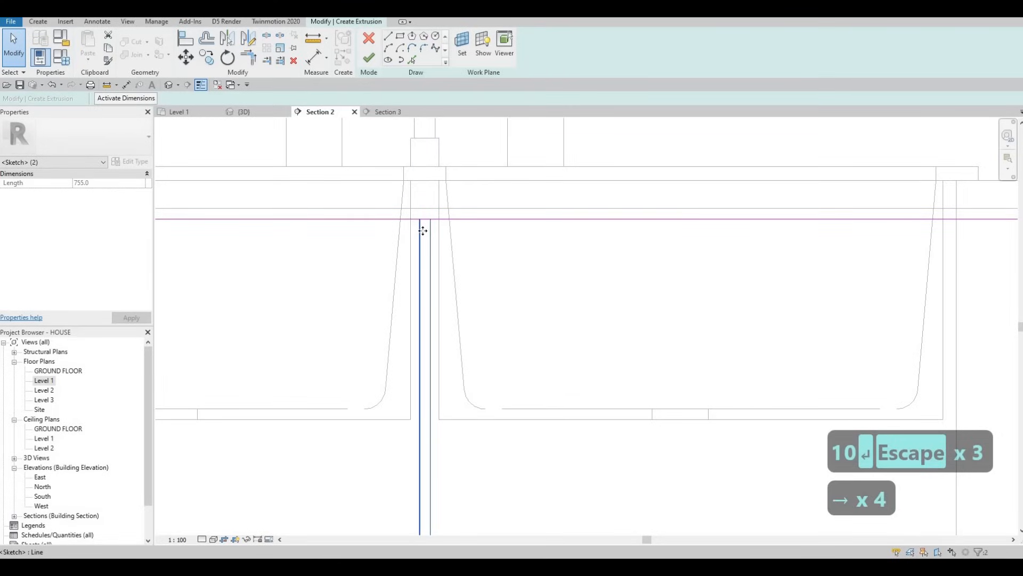
key(Escape)
key(Escape)
scroll(429, 248, down, 5)
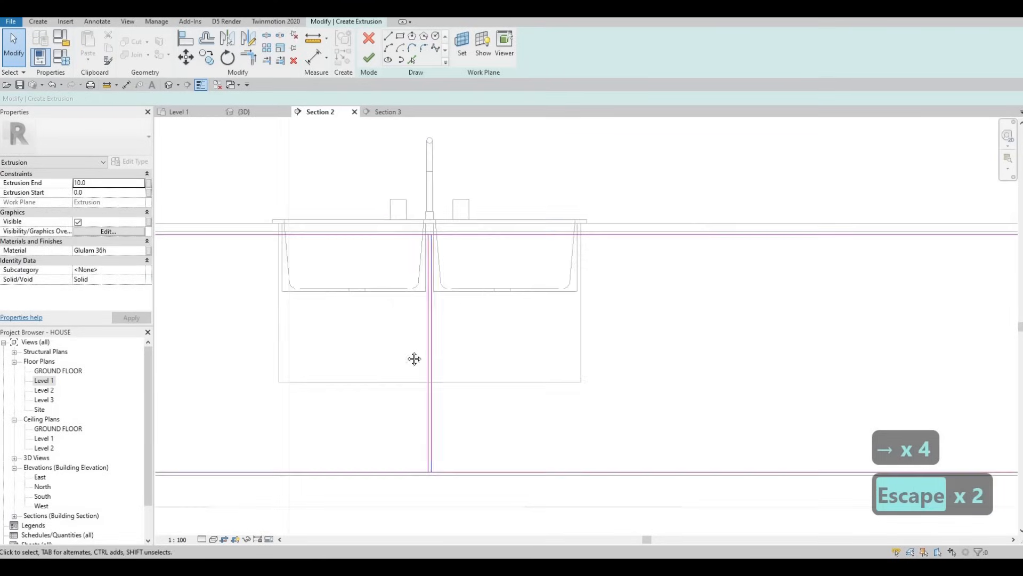
key(Escape)
Step: Copy the pair of vertical lines 500 mm horizontally toward the wall-side end of the cabinet
scroll(421, 331, down, 3)
middle_drag(414, 359, 424, 288)
key(Escape)
scroll(421, 286, up, 3)
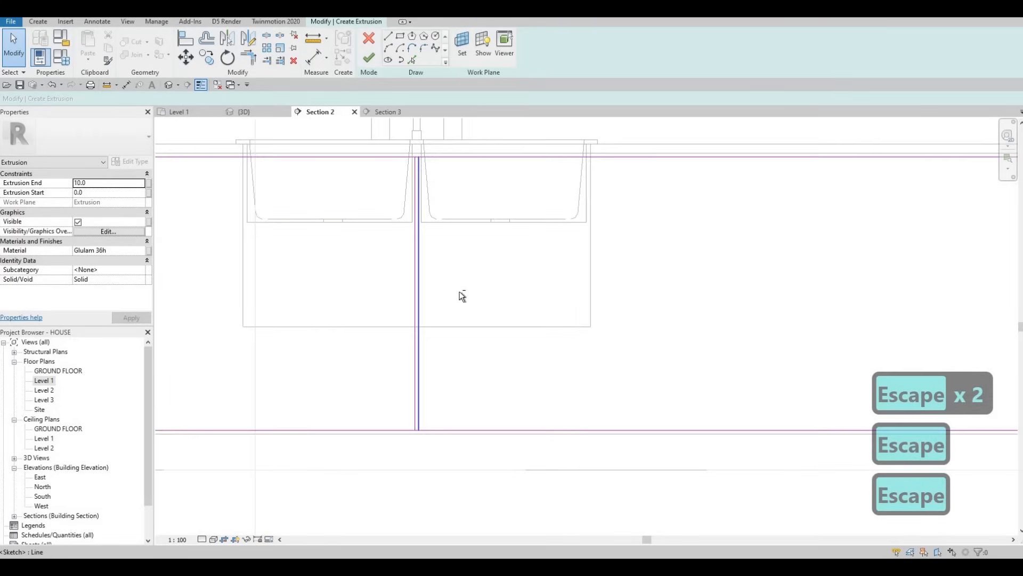
click(365, 268)
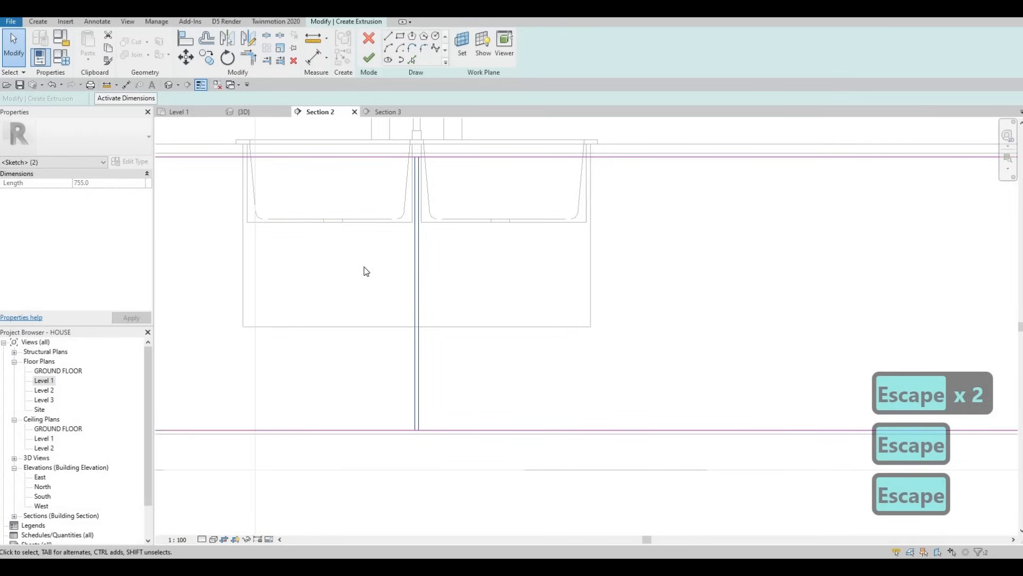
key(c)
key(o)
click(421, 288)
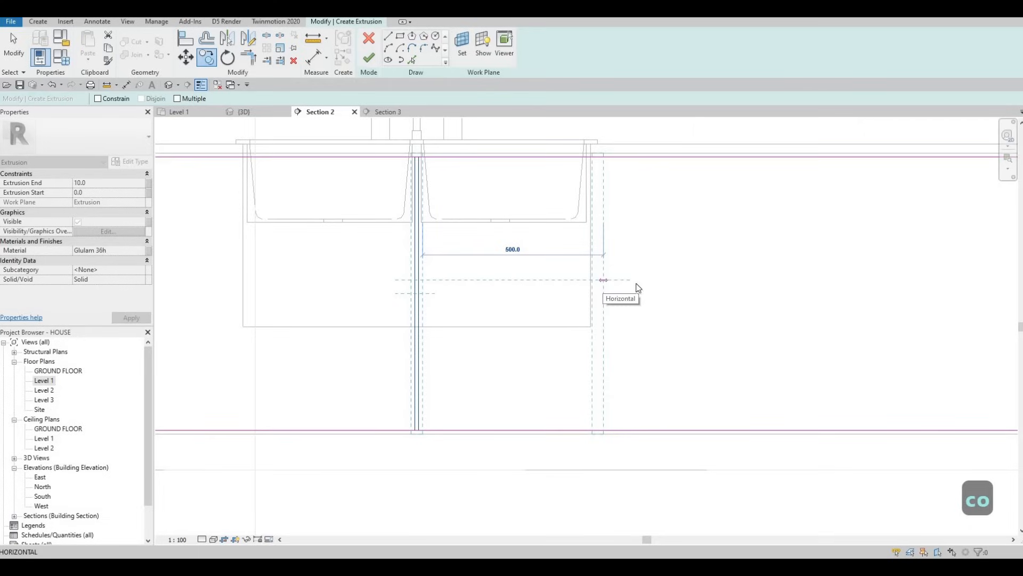
click(632, 287)
scroll(497, 291, down, 3)
key(Escape)
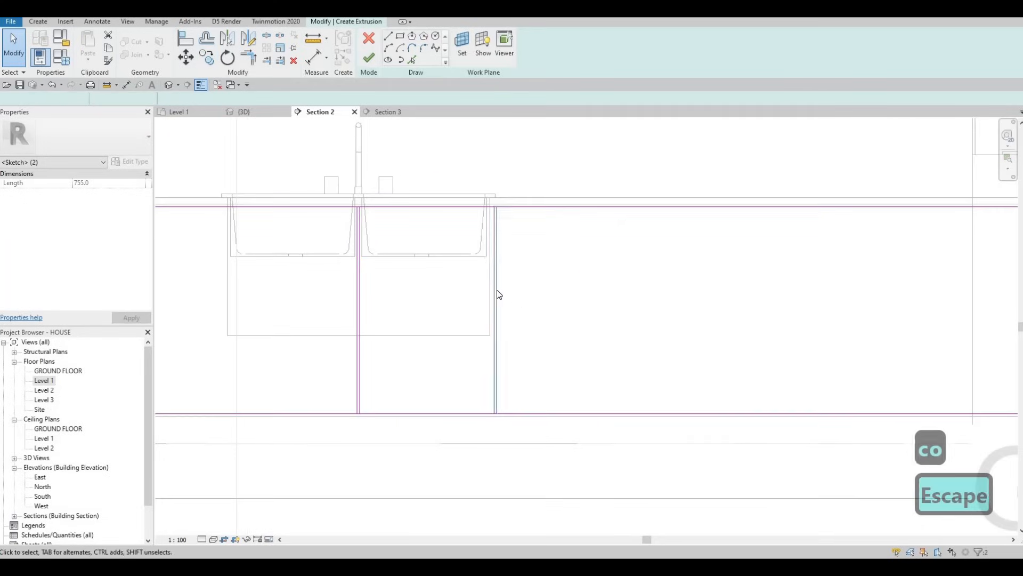
Step: Make four more copies of the copied line pair at 500 mm spacing toward the wall-side end, with the Multiple option enabled
key(ctrl+Left)
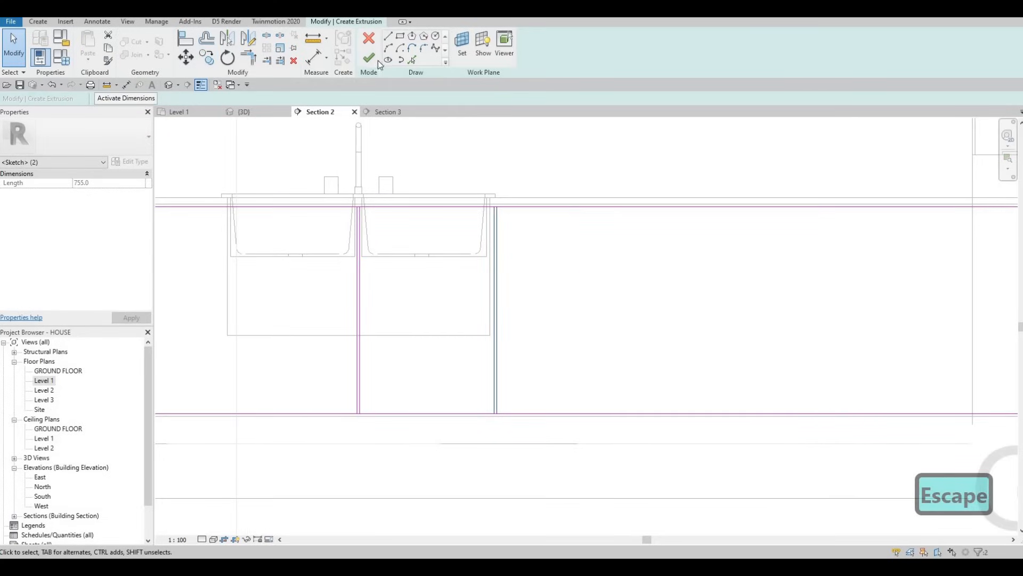
key(c)
key(o)
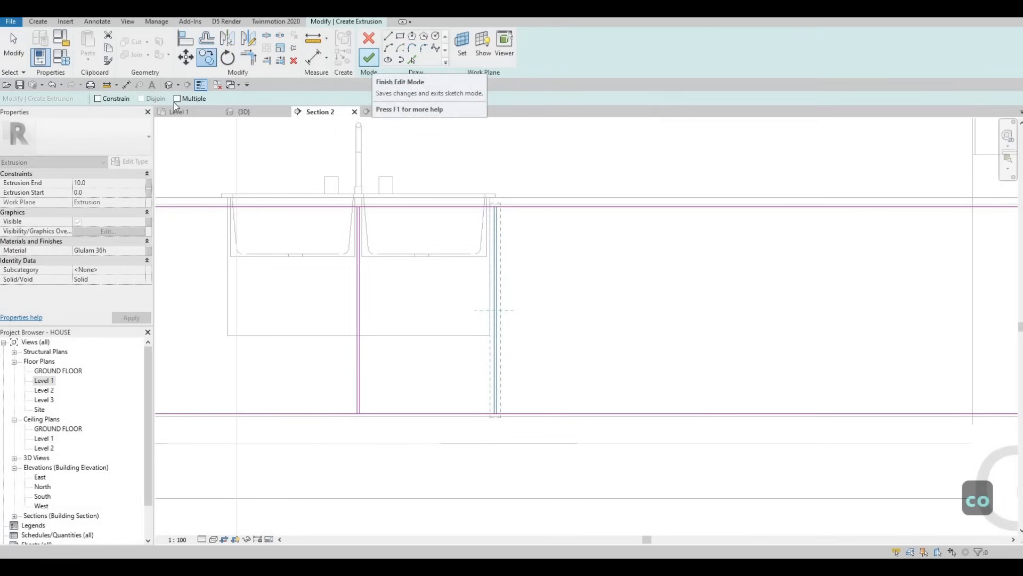
scroll(354, 213, up, 2)
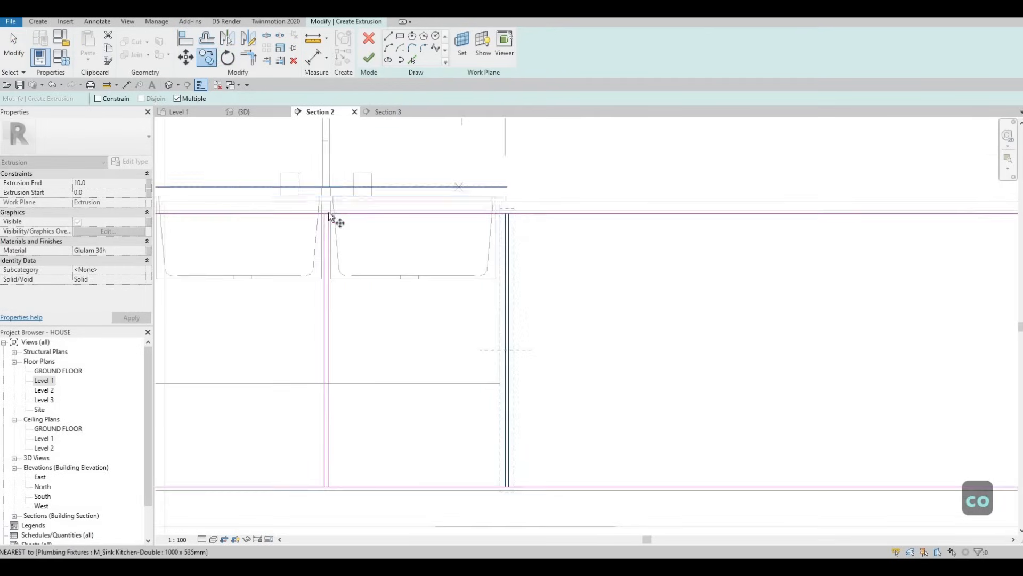
click(522, 211)
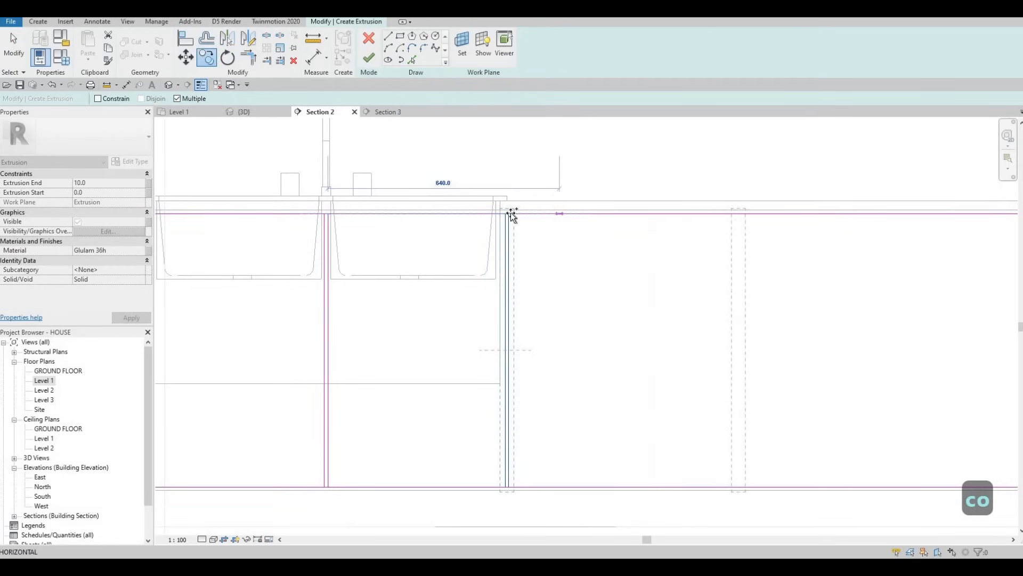
click(701, 213)
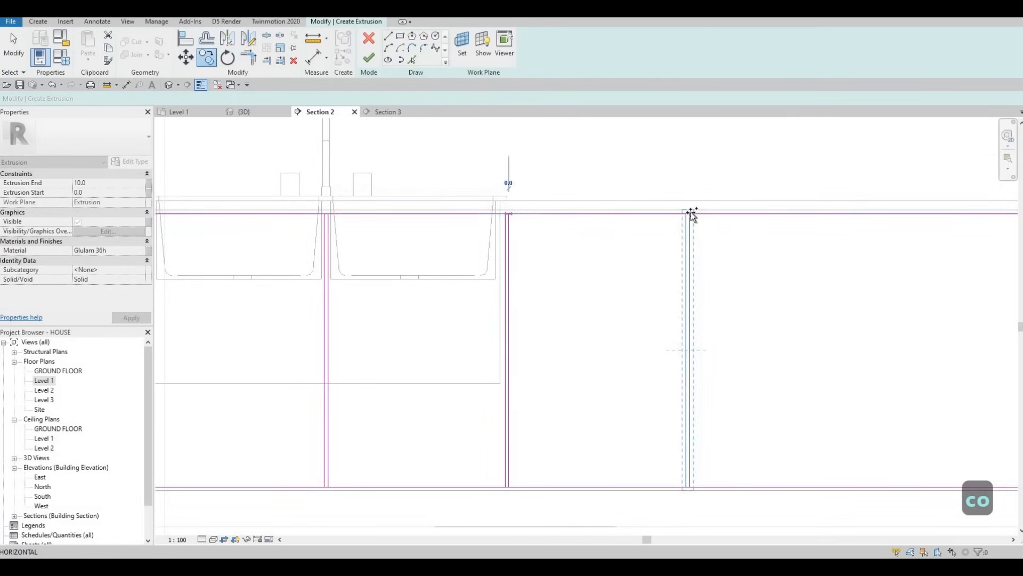
middle_drag(687, 214, 603, 215)
click(607, 215)
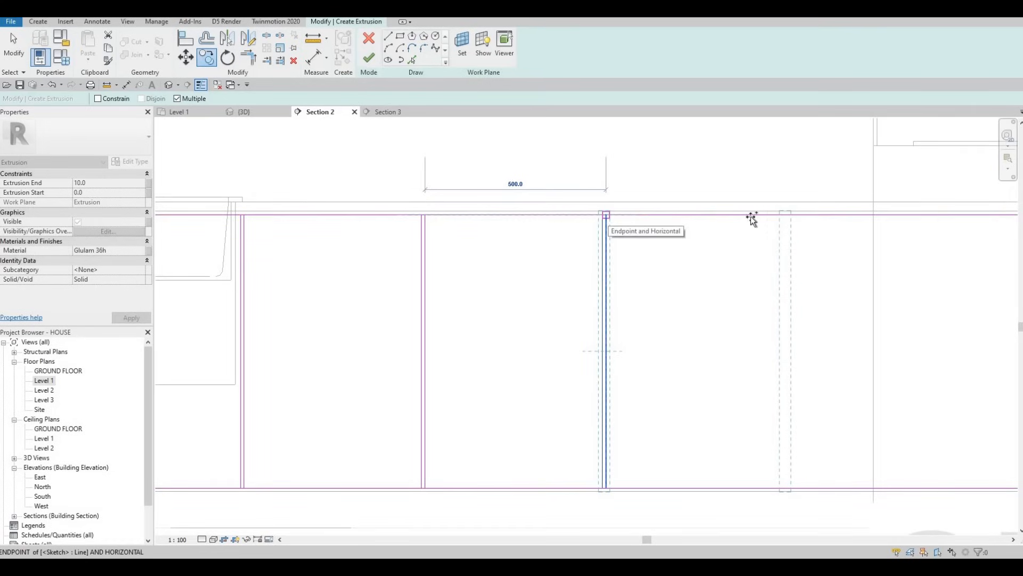
click(789, 218)
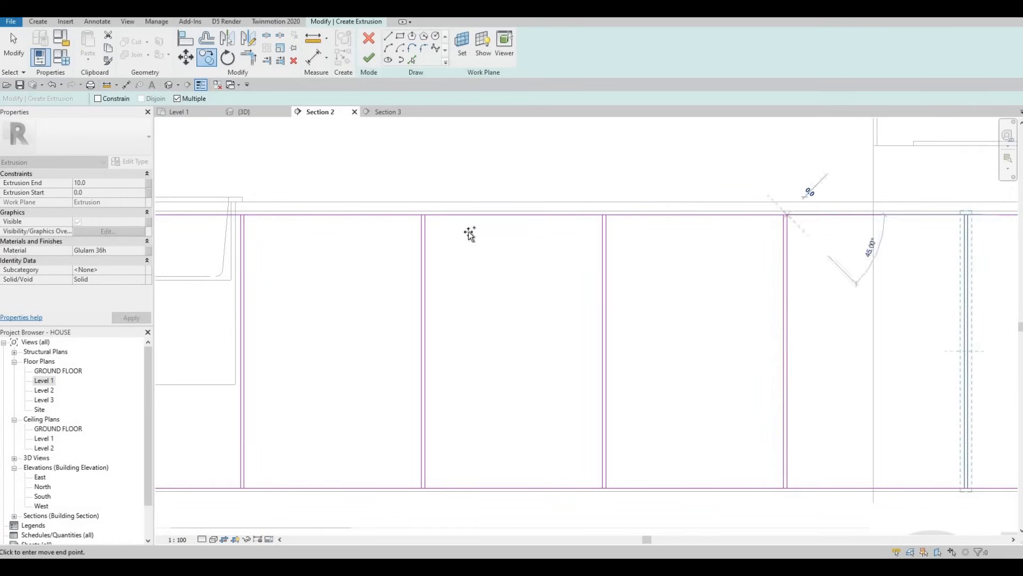
middle_drag(957, 213, 604, 217)
scroll(267, 251, down, 5)
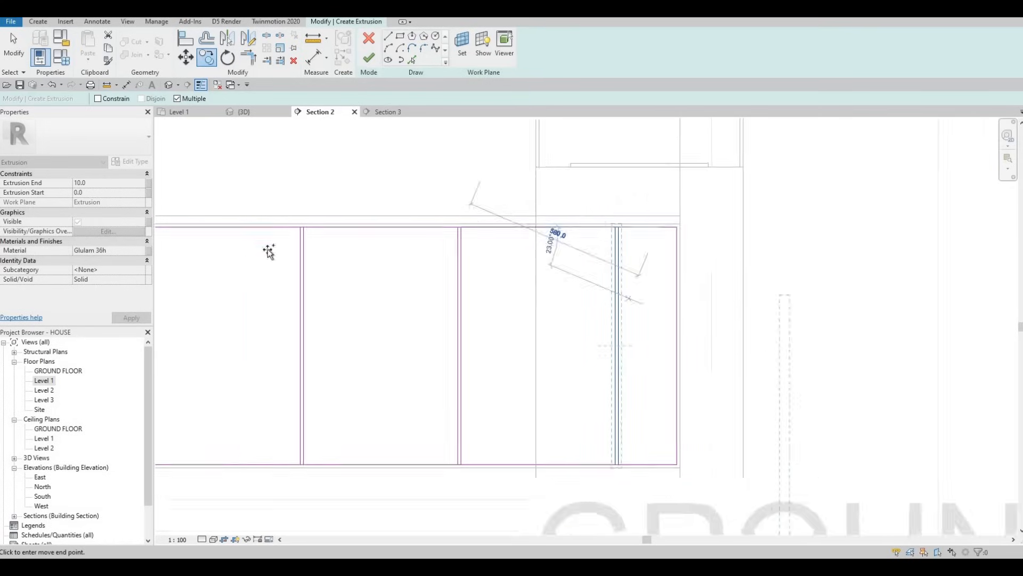
key(Escape)
scroll(496, 254, up, 2)
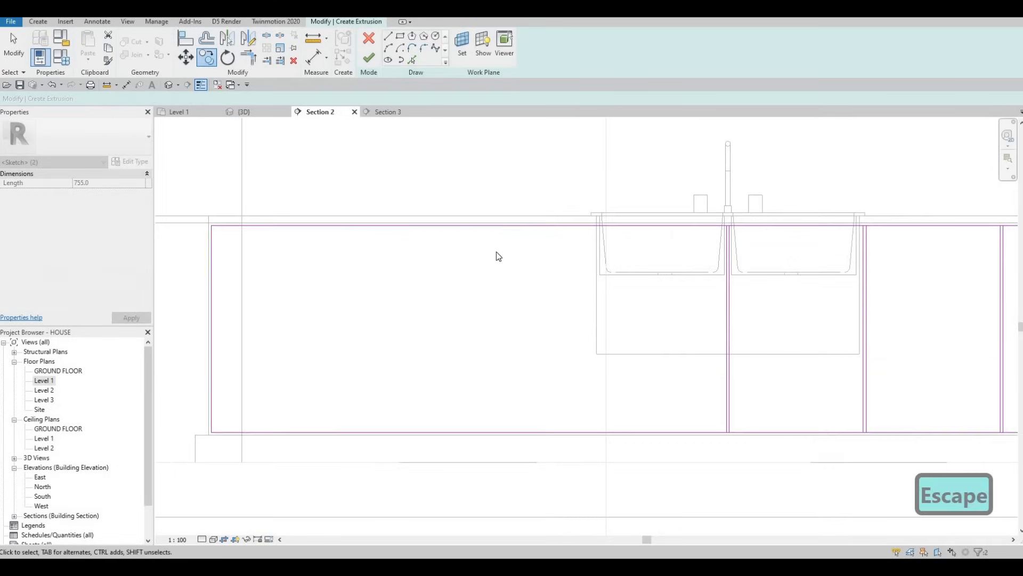
key(Escape)
scroll(512, 263, down, 1)
key(Escape)
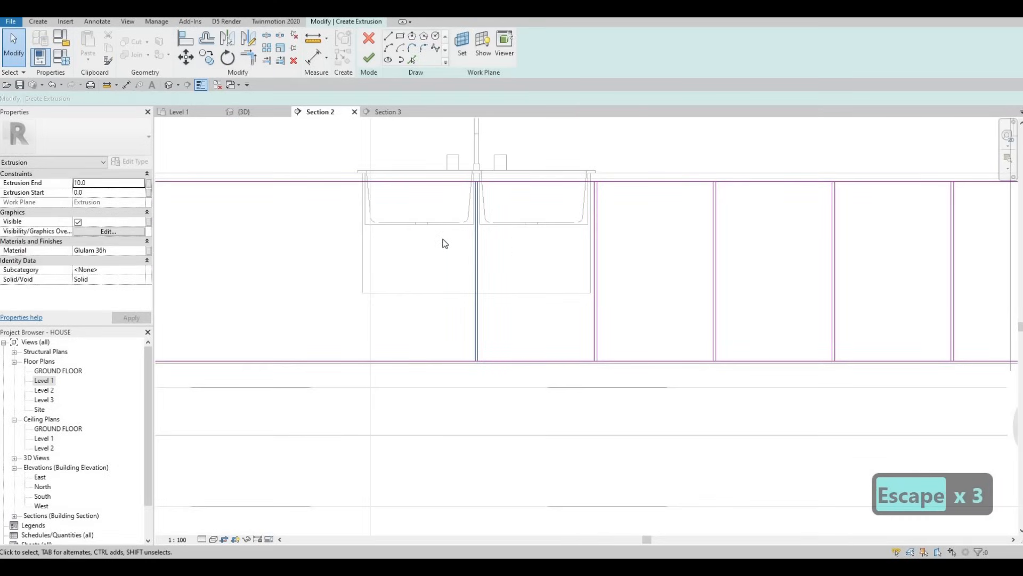
Step: Copy the line pair centred below the sink 500 mm toward the cabinet end opposite the earlier copies
click(445, 244)
key(c)
key(o)
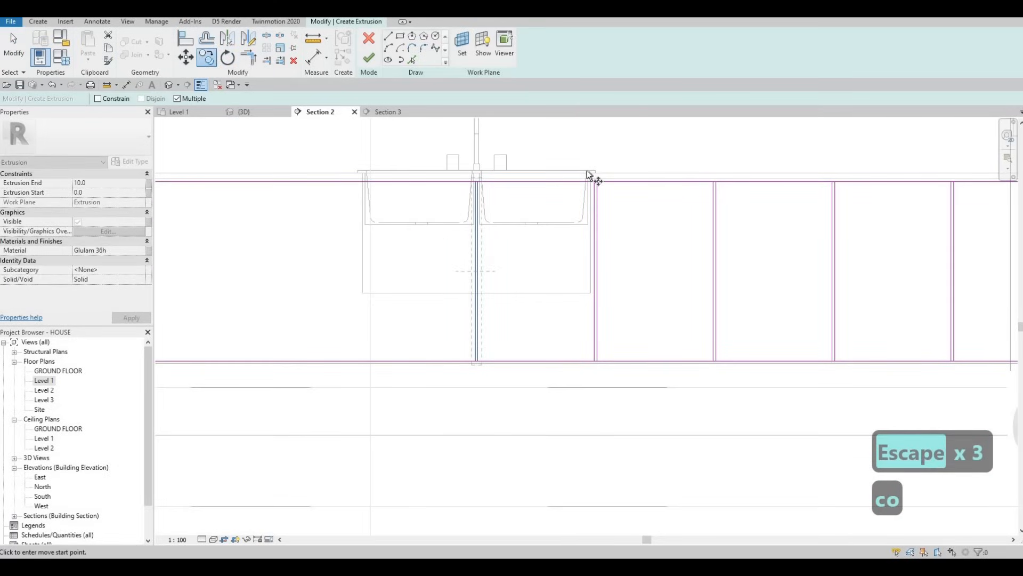
scroll(584, 211, up, 4)
click(587, 216)
scroll(428, 229, down, 4)
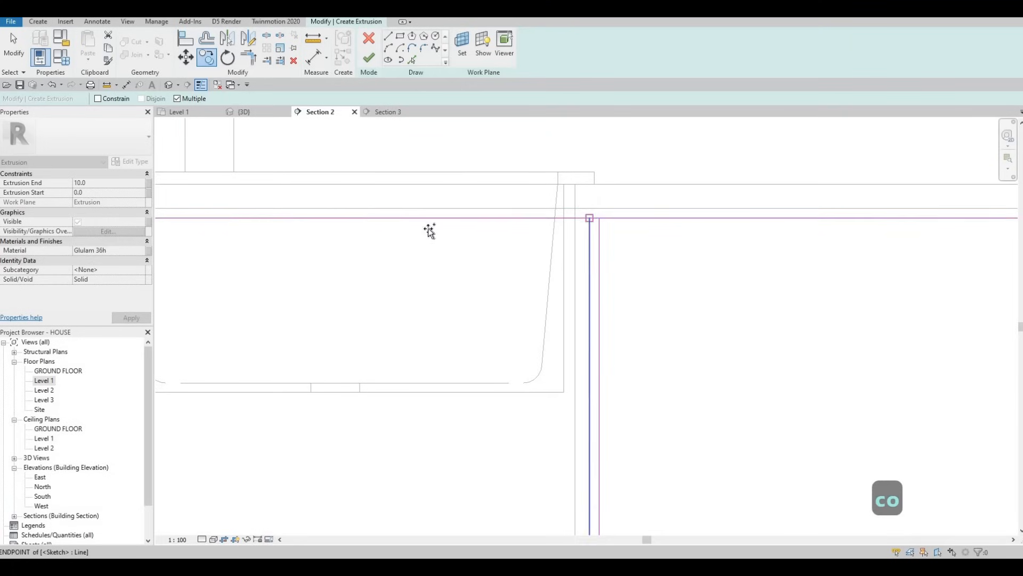
scroll(542, 208, up, 3)
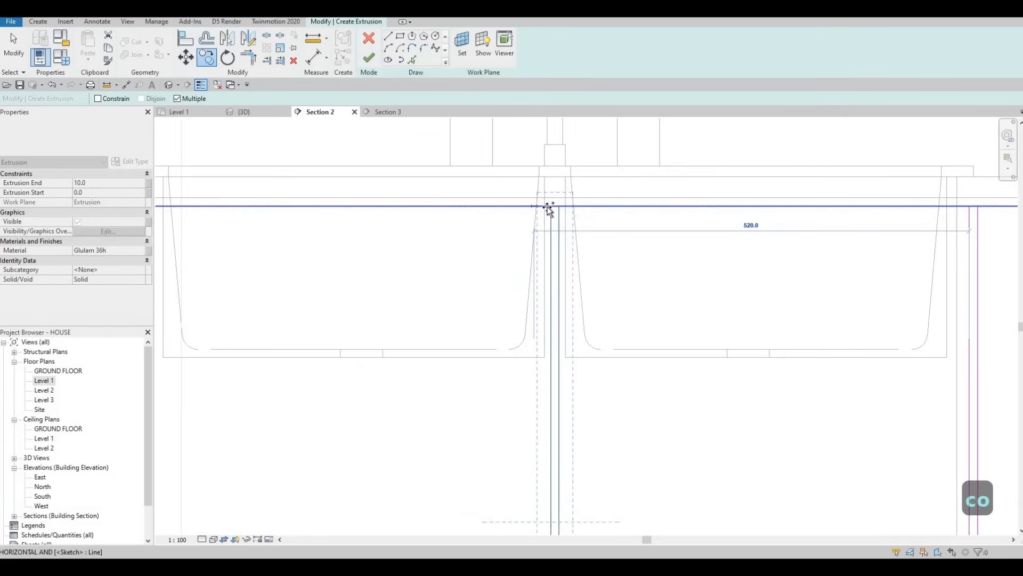
click(543, 207)
scroll(343, 213, down, 3)
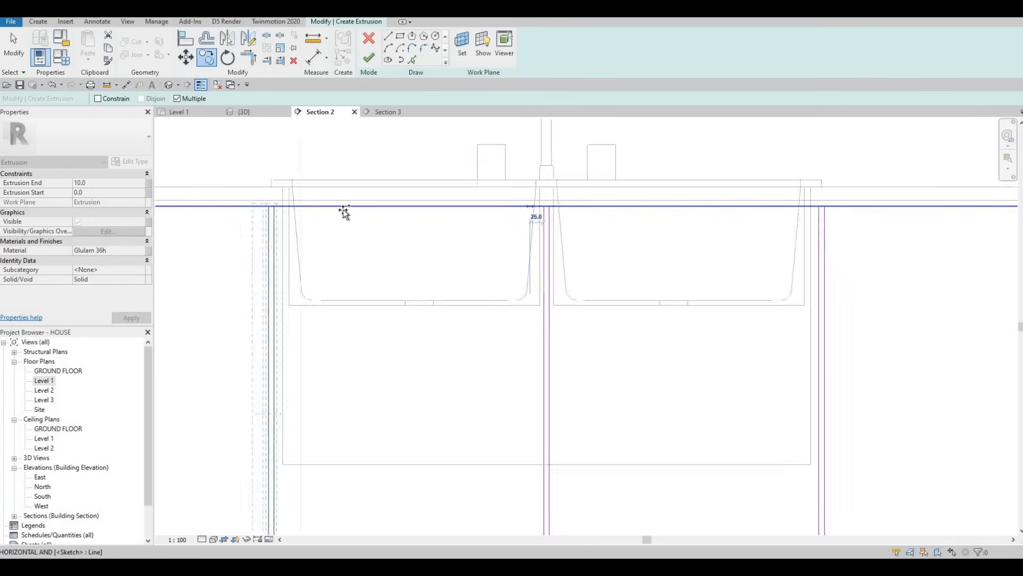
click(612, 208)
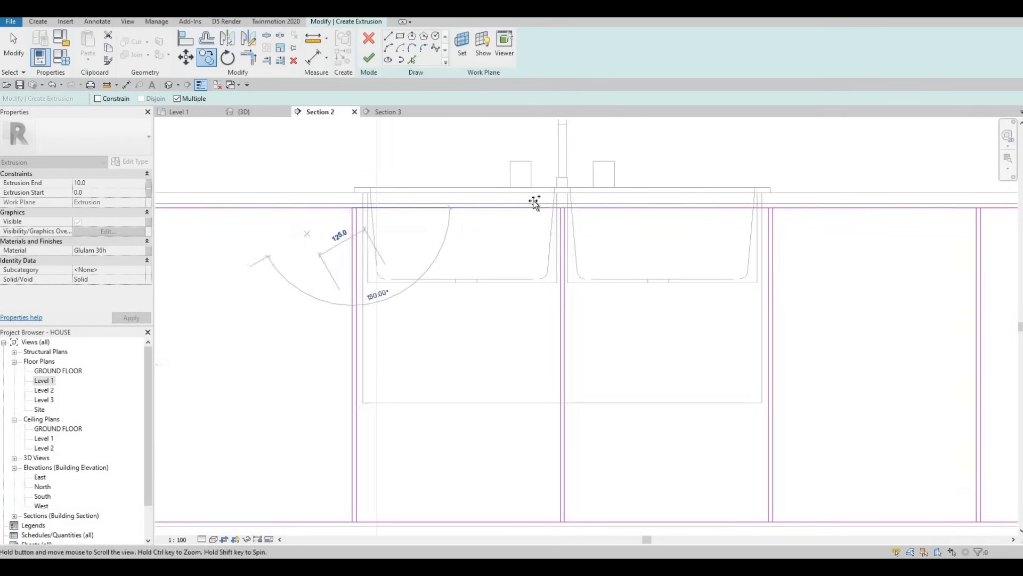
Step: Place two more copies of the line pair at 500 mm spacing toward that same end and finish copying
scroll(491, 194, down, 2)
scroll(495, 189, up, 3)
scroll(495, 189, up, 3)
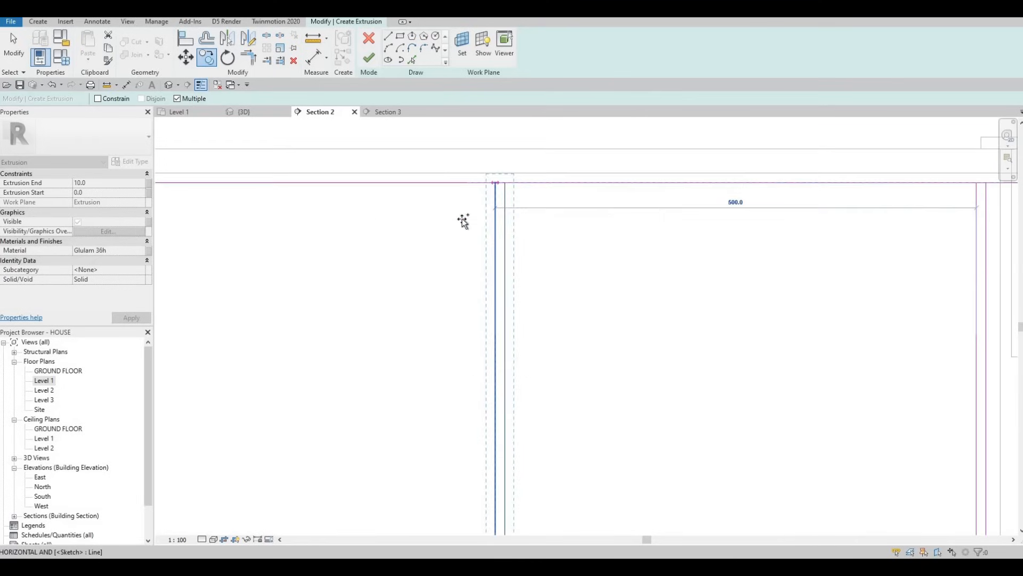
scroll(438, 226, down, 5)
scroll(433, 183, up, 3)
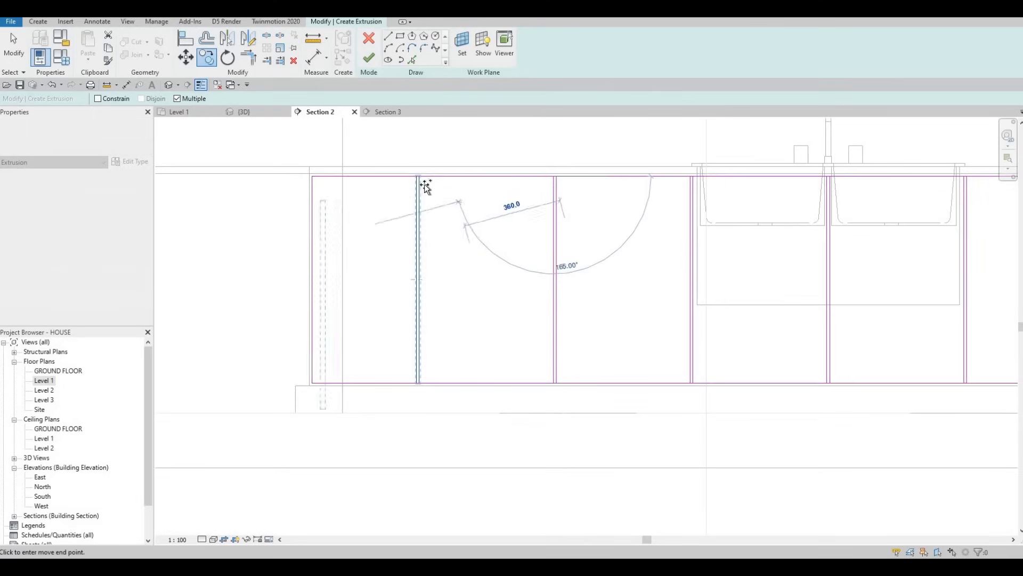
scroll(369, 217, down, 4)
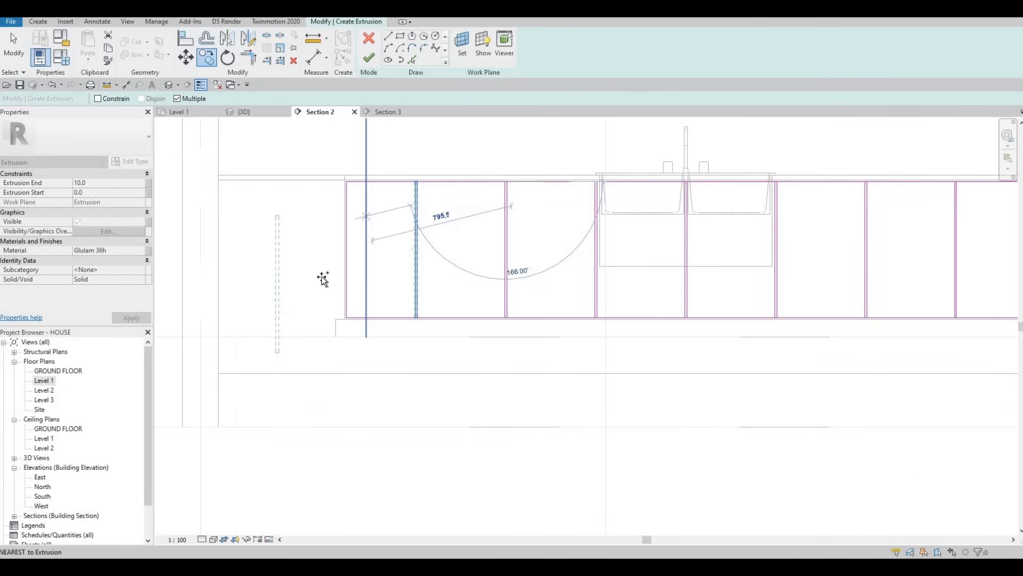
middle_drag(322, 279, 336, 290)
scroll(336, 289, down, 2)
key(Escape)
key(Escape)
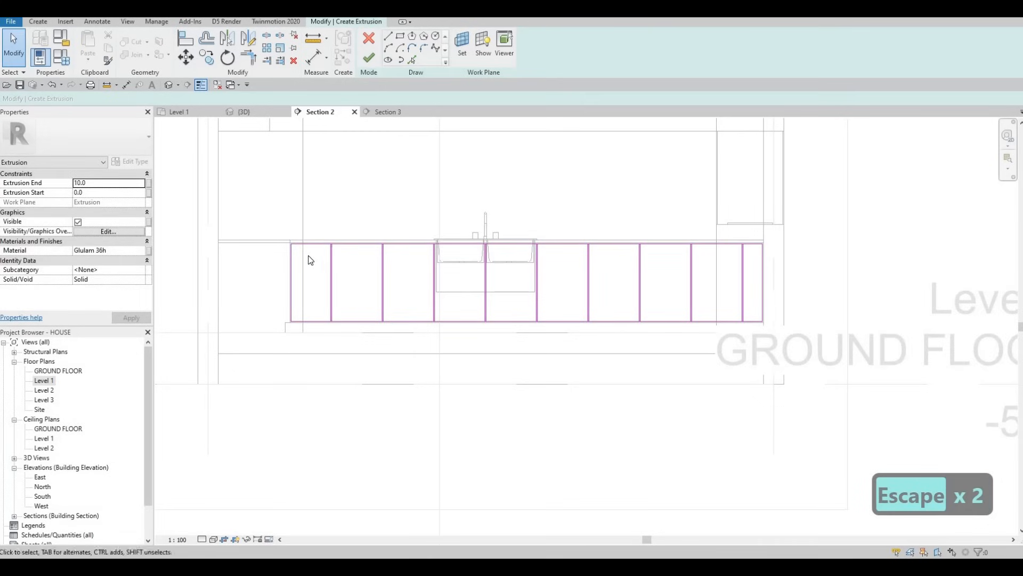
scroll(309, 261, up, 3)
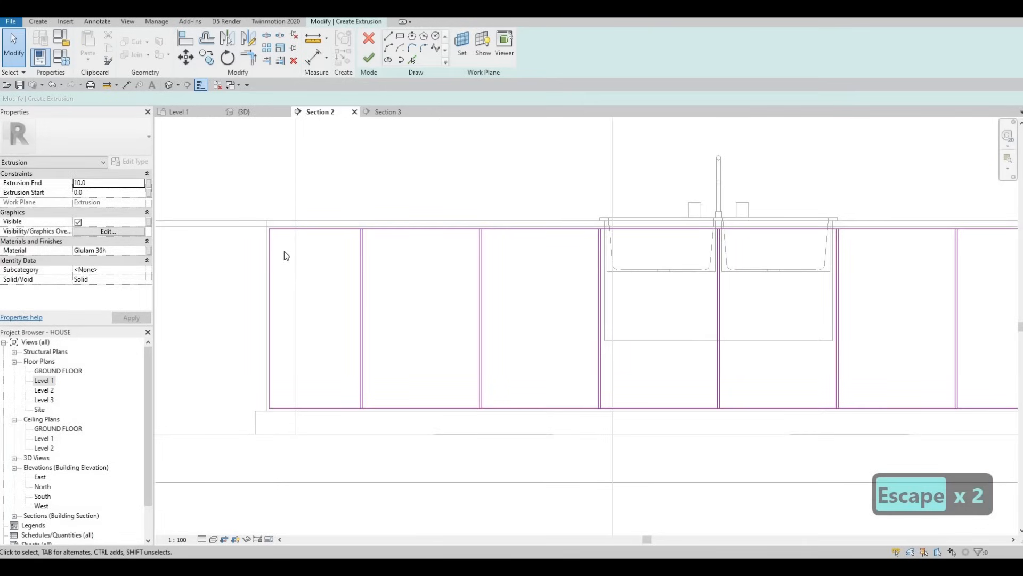
middle_drag(535, 229, 435, 220)
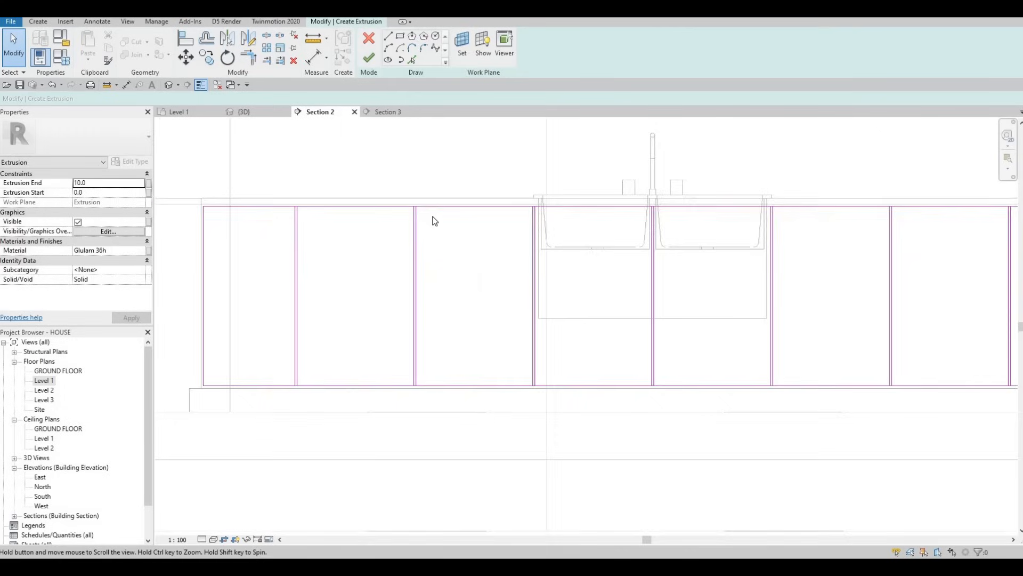
scroll(342, 229, down, 1)
scroll(342, 229, up, 2)
key(Escape)
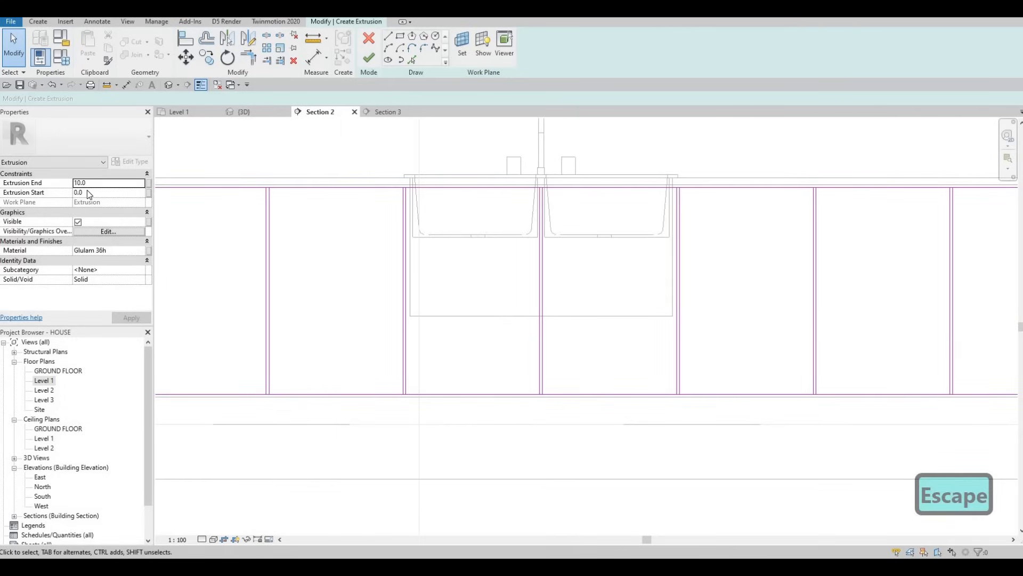
scroll(493, 267, down, 1)
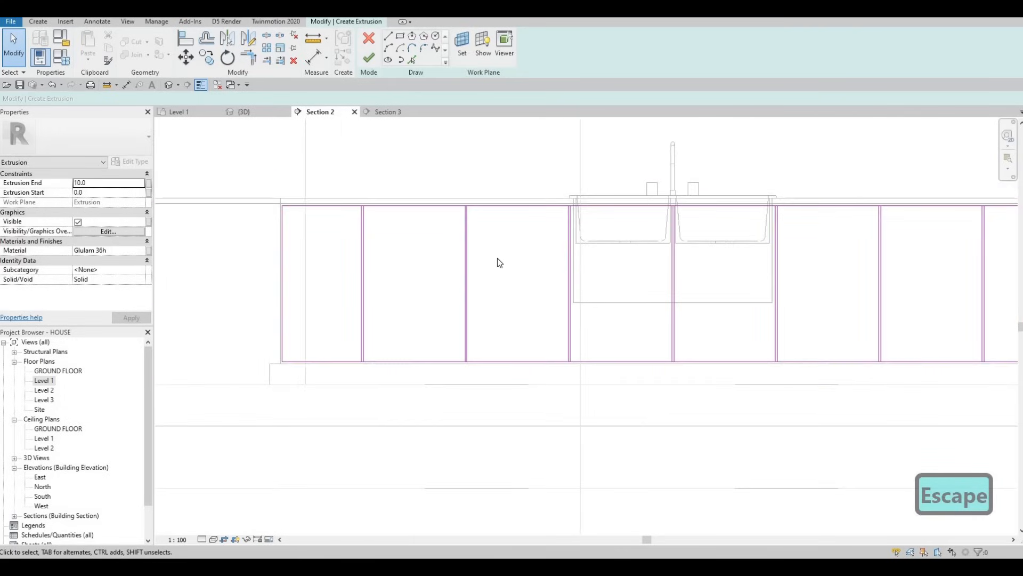
key(Escape)
middle_drag(456, 244, 419, 253)
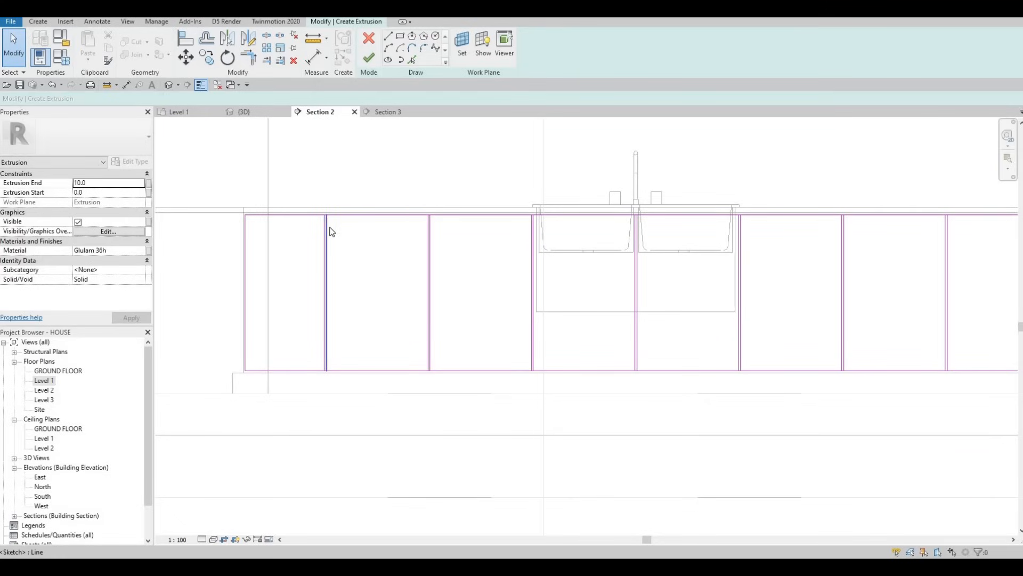
Step: Split the sketch's upper edge at the four line pairs from the newly divided cabinet end up to the sink's centre
key(s)
key(l)
scroll(329, 197, up, 3)
scroll(329, 196, up, 3)
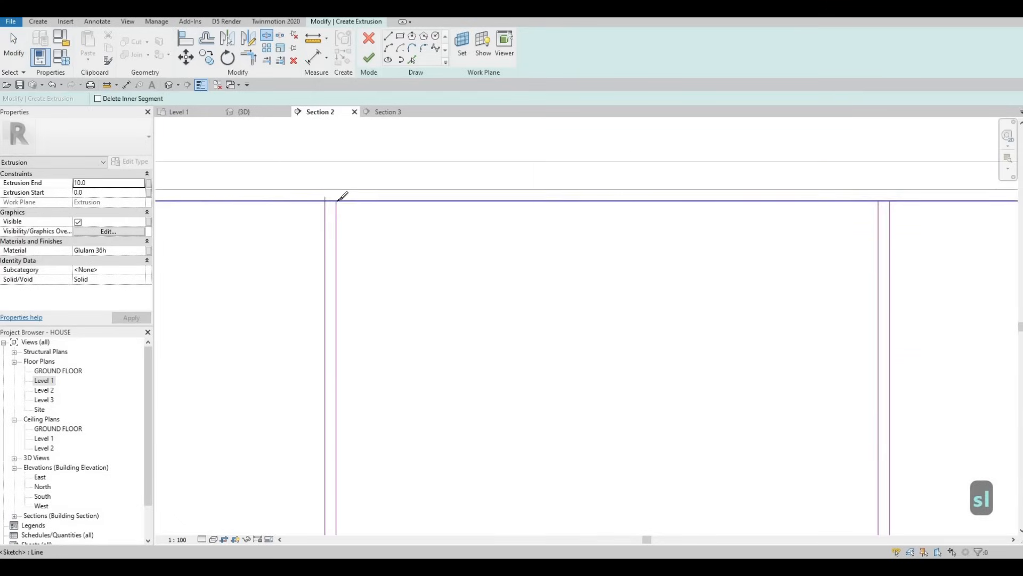
scroll(388, 231, down, 2)
scroll(541, 210, down, 1)
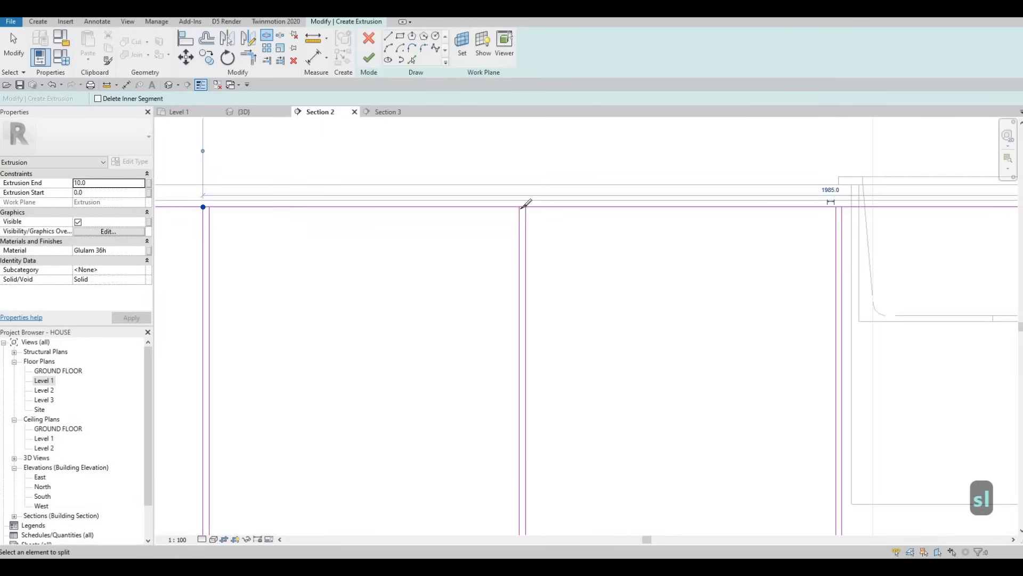
scroll(453, 207, up, 2)
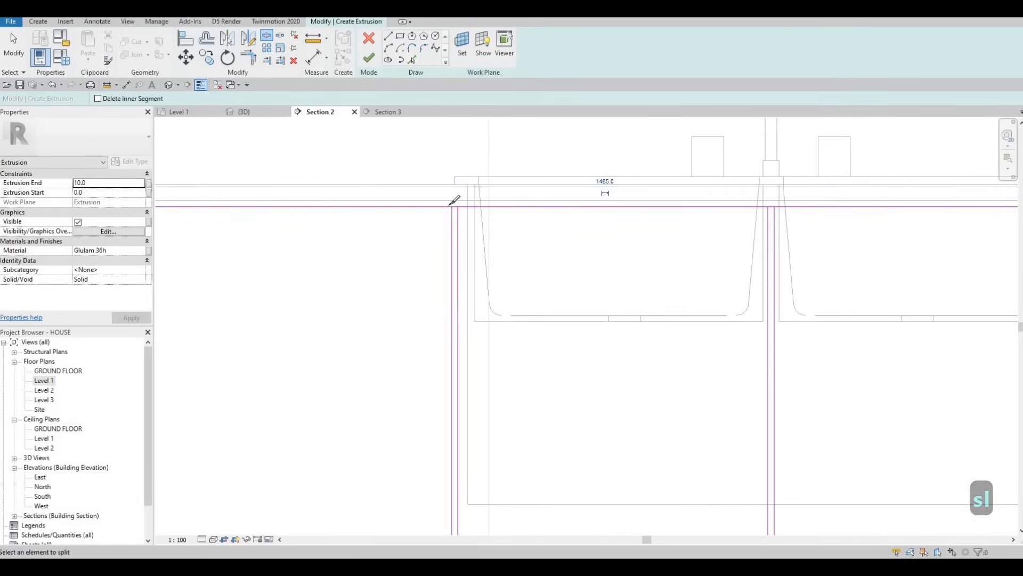
scroll(634, 189, down, 3)
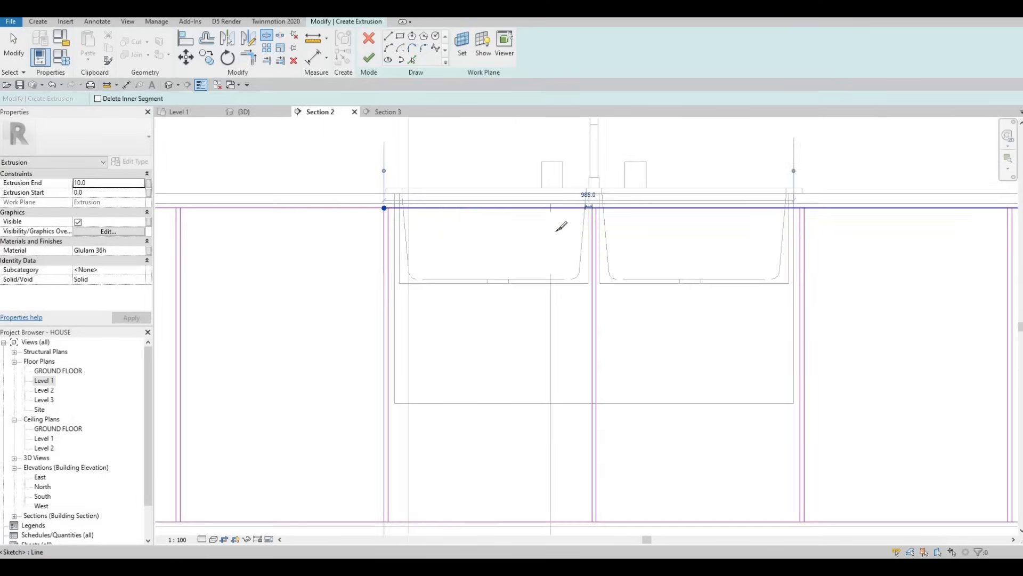
scroll(555, 206, up, 3)
scroll(495, 213, down, 4)
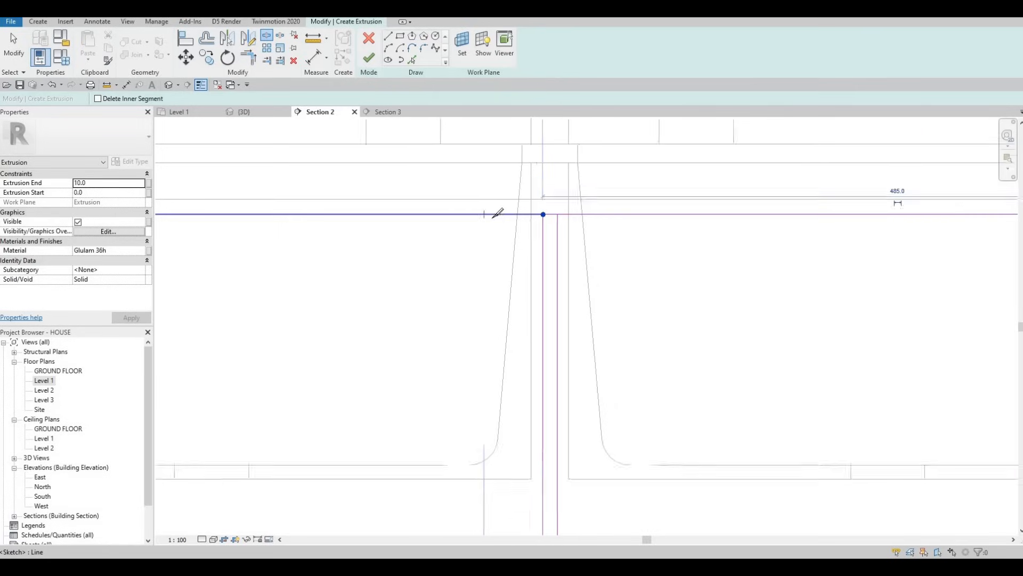
Step: Split the rest of the upper edge at each line pair from beside the sink to the wall-side end
key(s)
key(l)
scroll(475, 251, up, 3)
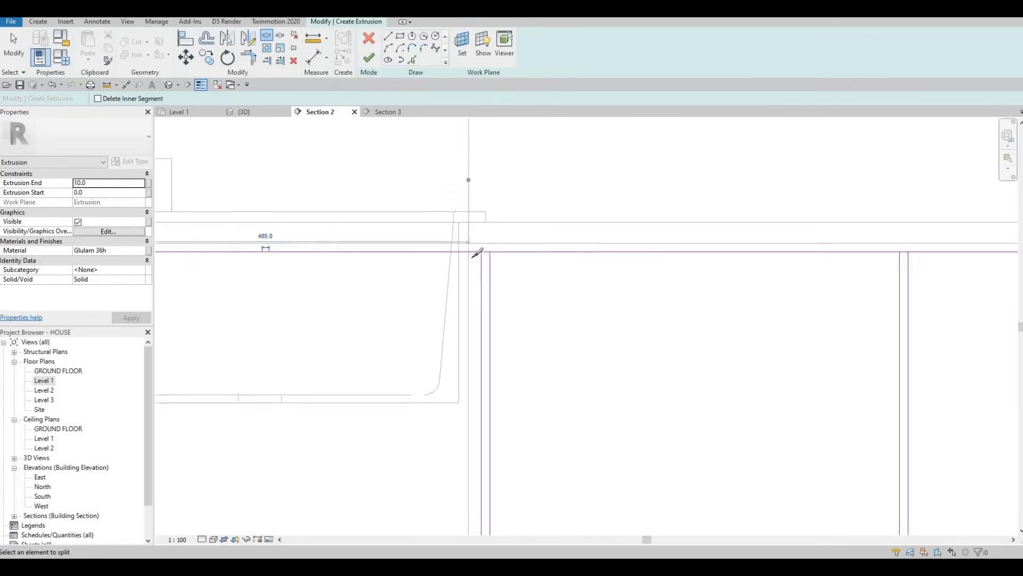
scroll(554, 237, down, 4)
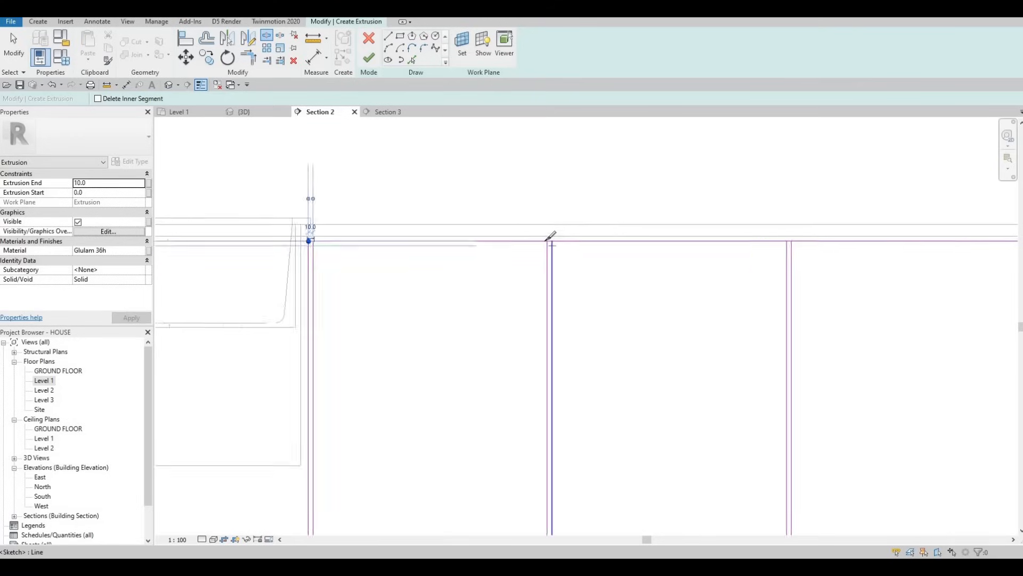
scroll(548, 235, up, 2)
click(908, 239)
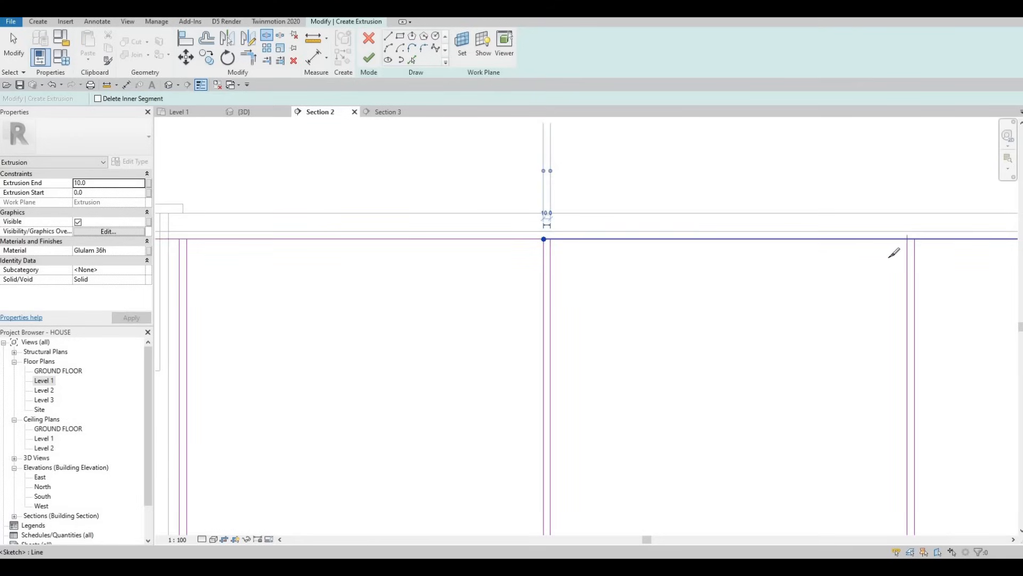
middle_drag(611, 245, 159, 250)
scroll(523, 244, down, 1)
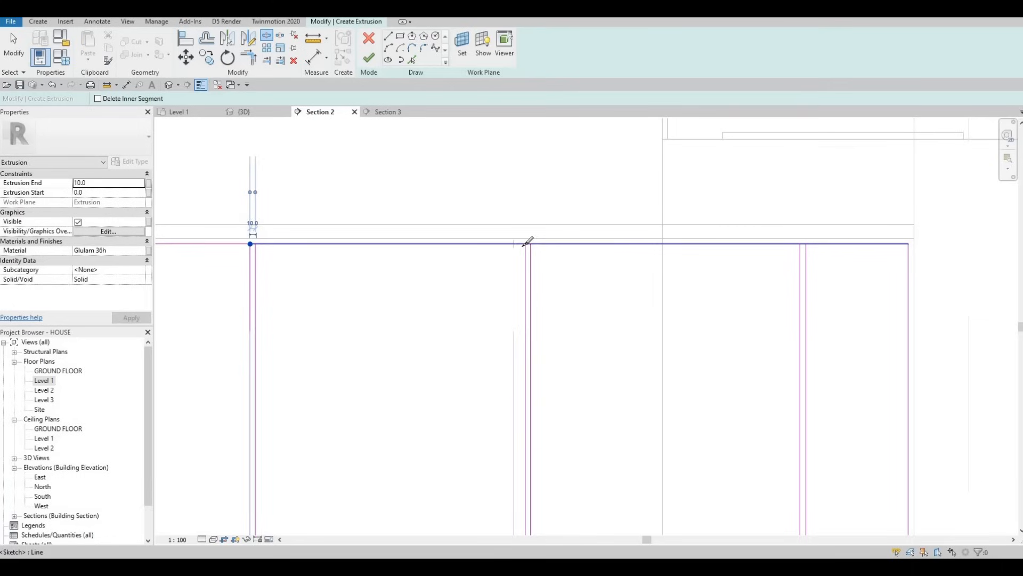
click(803, 245)
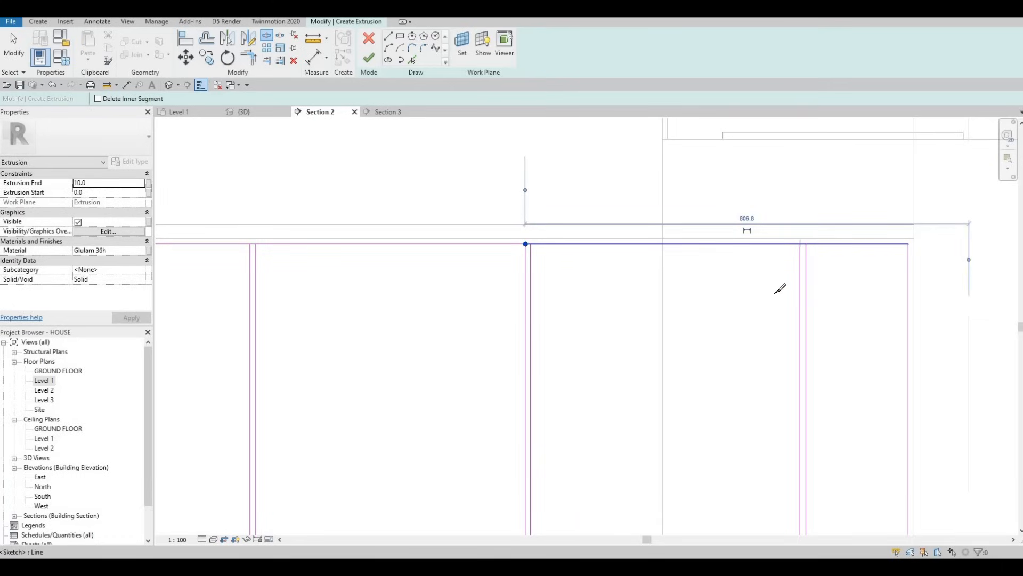
Step: Split the sketch's lower edge at the five line pairs from the wall-side end to beside the sink
scroll(778, 358, down, 3)
mouse_move(763, 357)
middle_down()
mouse_move(759, 269)
mouse_move(784, 230)
middle_up()
scroll(785, 329, up, 5)
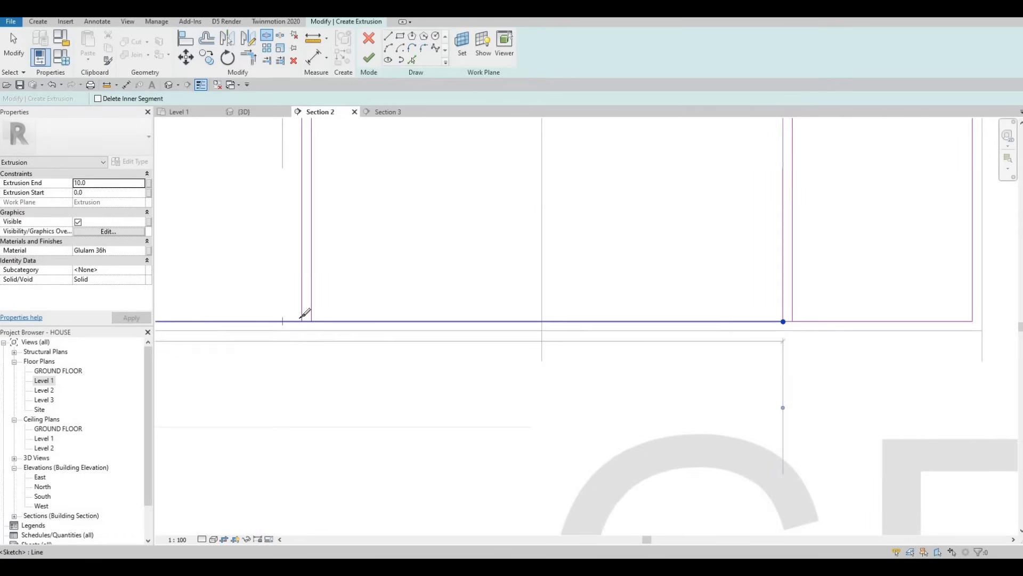
scroll(368, 272, down, 2)
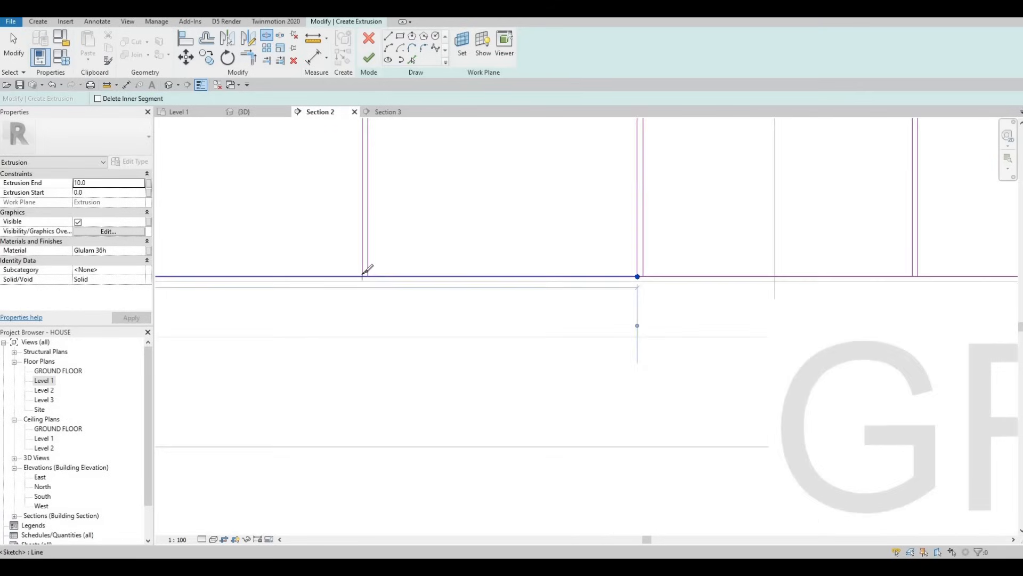
scroll(364, 276, up, 2)
click(363, 275)
middle_drag(185, 272, 594, 271)
scroll(595, 272, down, 3)
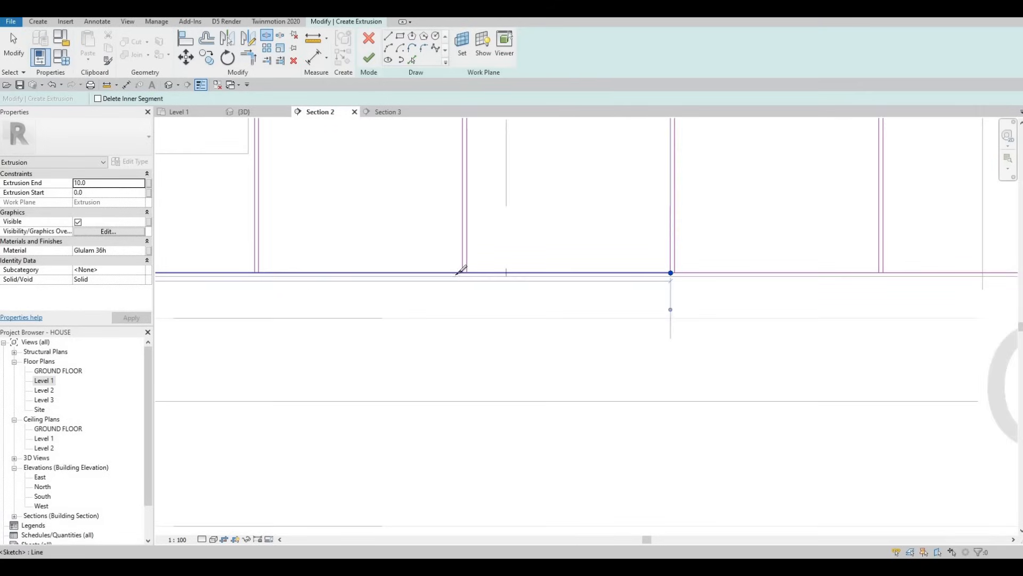
scroll(471, 272, up, 3)
click(475, 274)
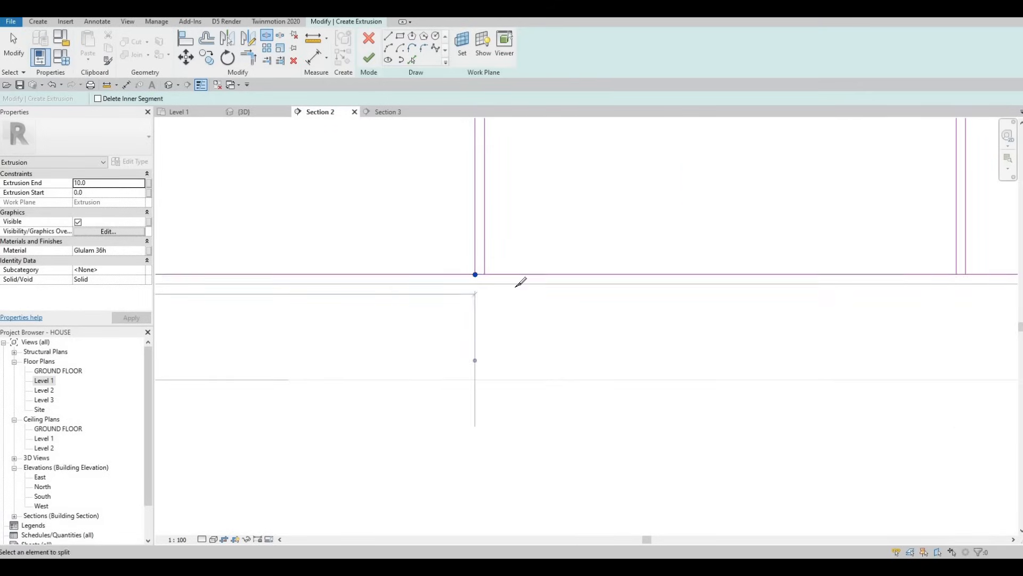
scroll(560, 282, down, 2)
middle_drag(384, 280, 494, 282)
scroll(395, 278, up, 3)
click(380, 283)
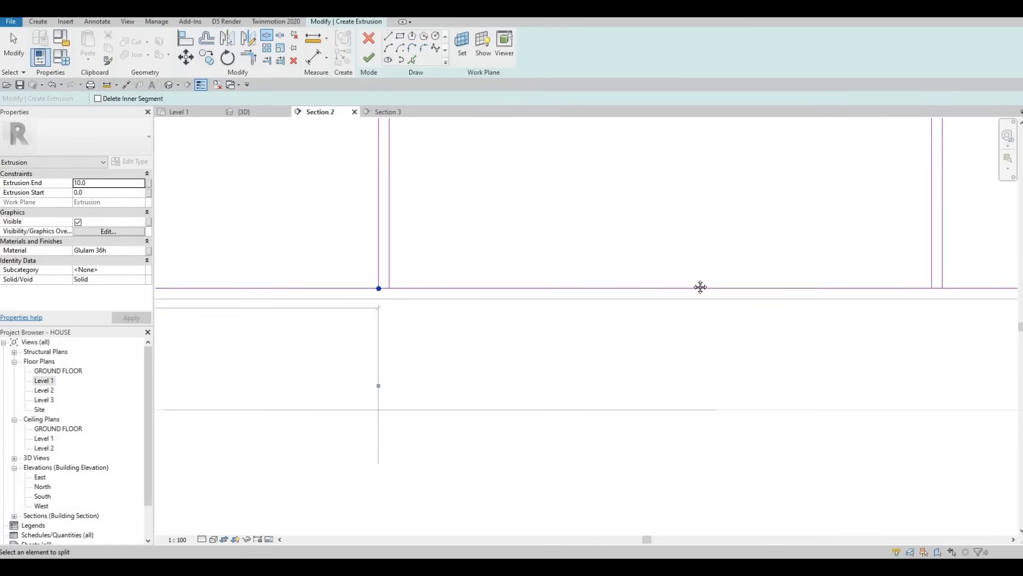
Step: Split the rest of the lower edge at the four line pairs from the sink's centre to the opposite cabinet end
scroll(701, 286, down, 3)
scroll(478, 272, up, 2)
scroll(472, 278, up, 3)
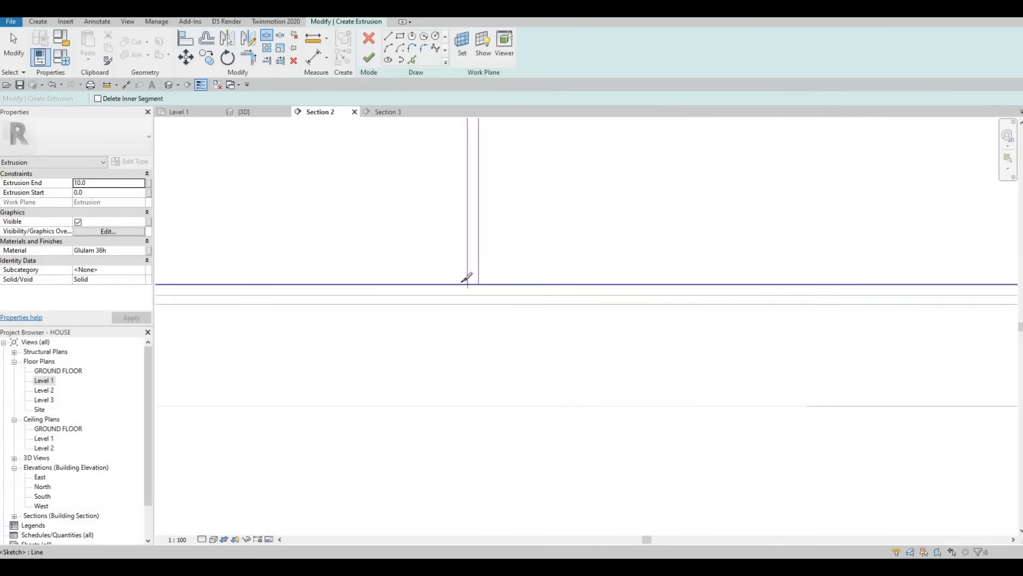
click(467, 280)
scroll(458, 275, down, 3)
scroll(562, 272, down, 2)
middle_drag(558, 276, 781, 274)
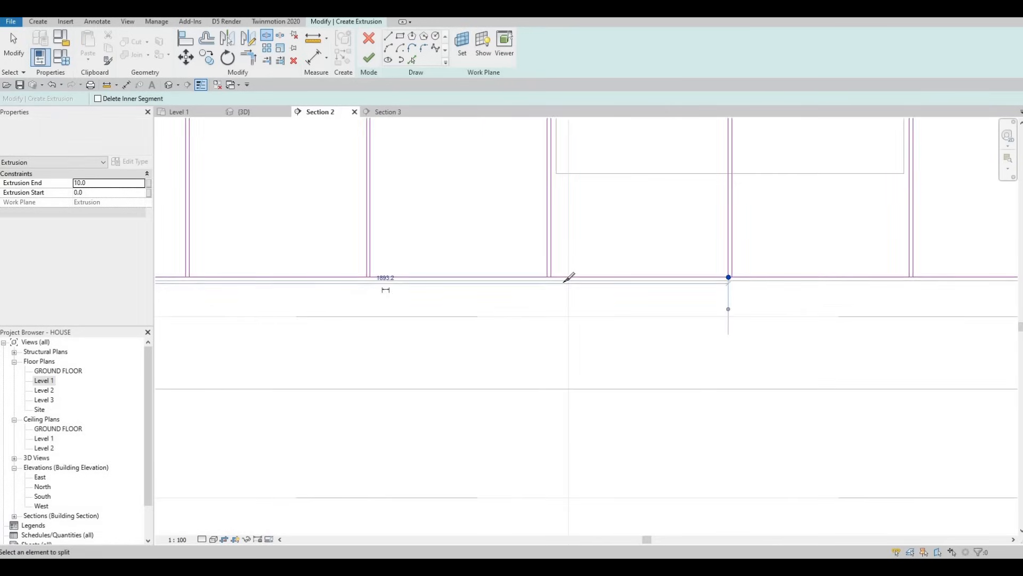
scroll(533, 272, up, 2)
middle_drag(594, 284, 505, 273)
scroll(505, 273, down, 2)
scroll(487, 278, up, 3)
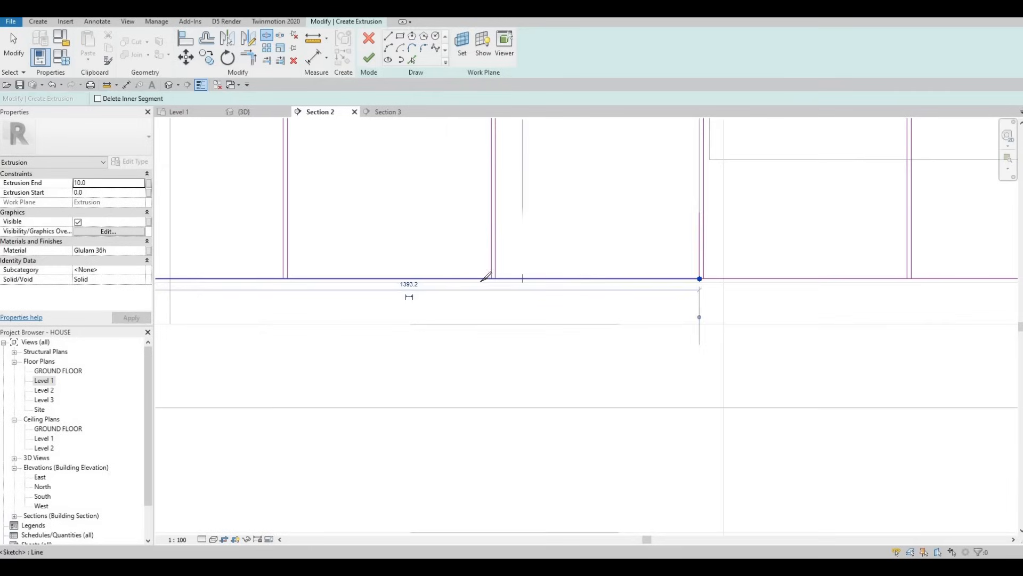
click(481, 283)
scroll(303, 274, down, 2)
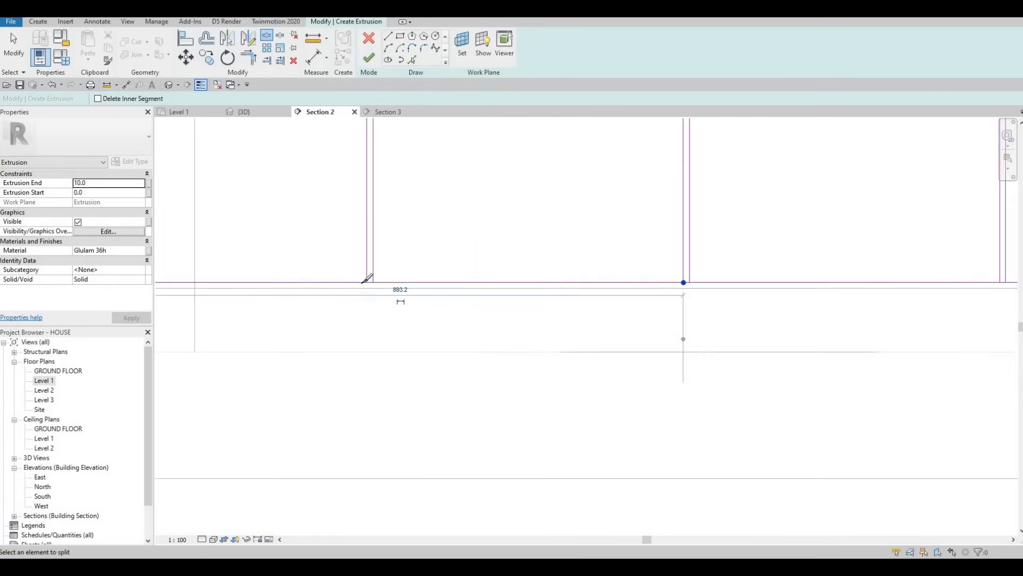
scroll(381, 281, up, 2)
click(379, 283)
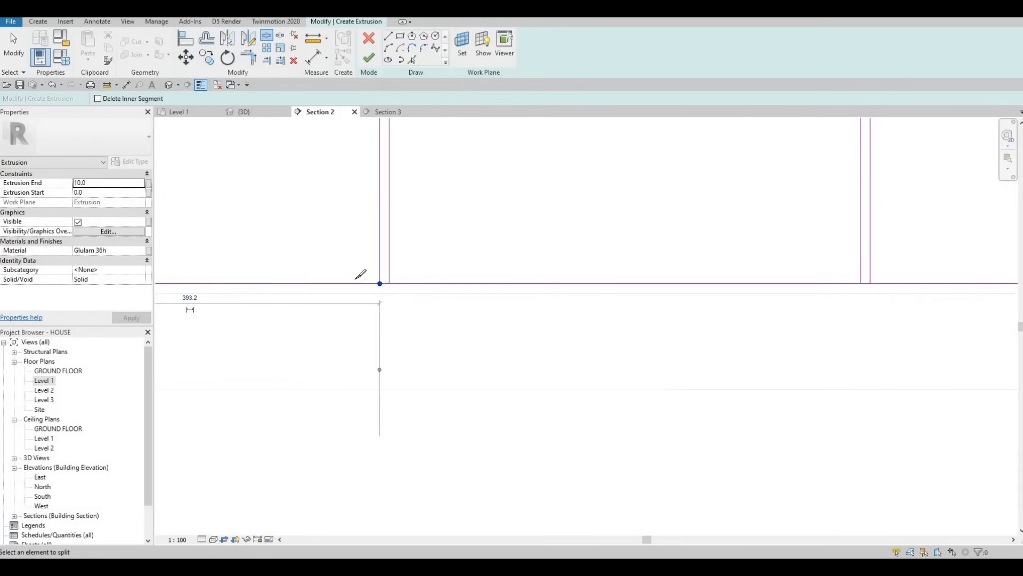
scroll(361, 281, down, 4)
middle_drag(333, 305, 384, 306)
scroll(409, 266, down, 2)
middle_drag(422, 178, 399, 295)
scroll(398, 295, down, 1)
key(Escape)
key(Escape)
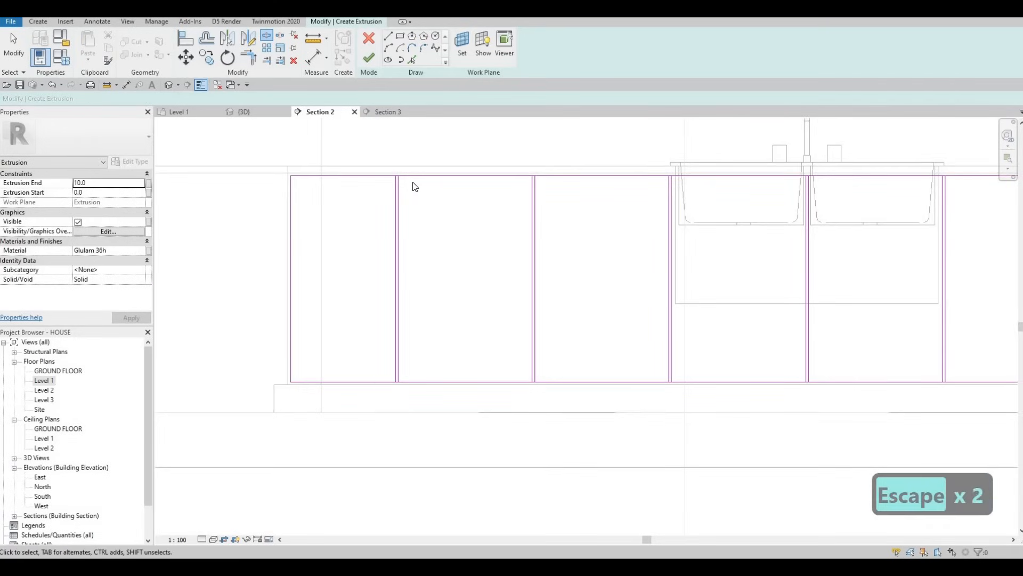
Step: Trim the panel outlines' upper corners from the cabinet end up to the sink's centre, leaving open gaps between panels
key(t)
key(r)
scroll(385, 180, up, 3)
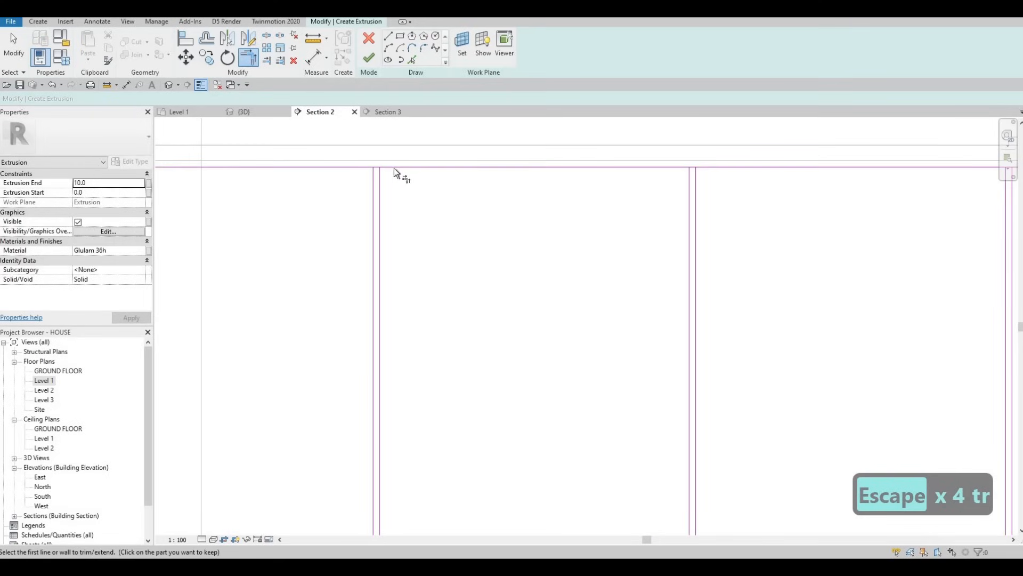
click(395, 168)
click(698, 173)
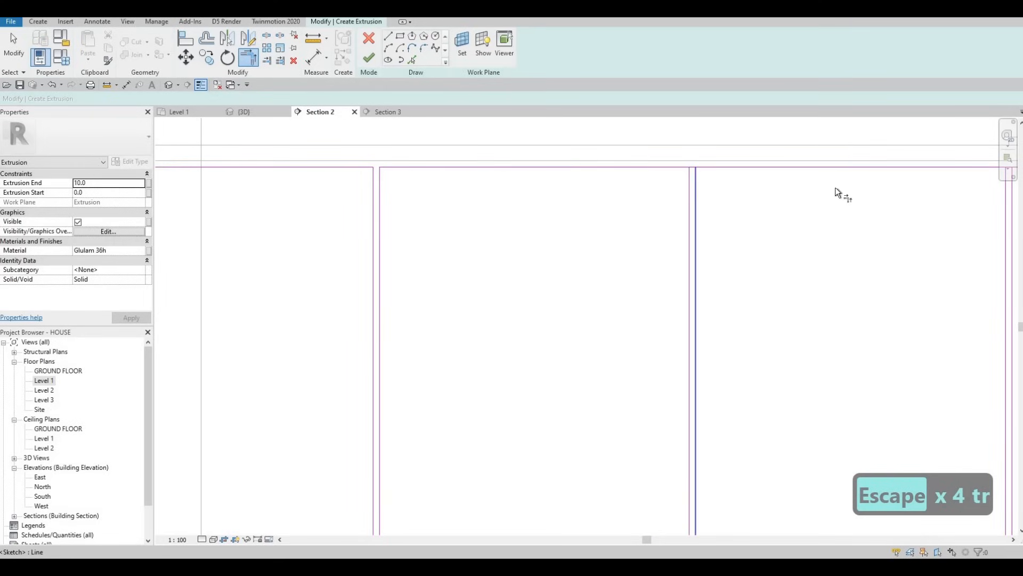
middle_drag(836, 187, 398, 197)
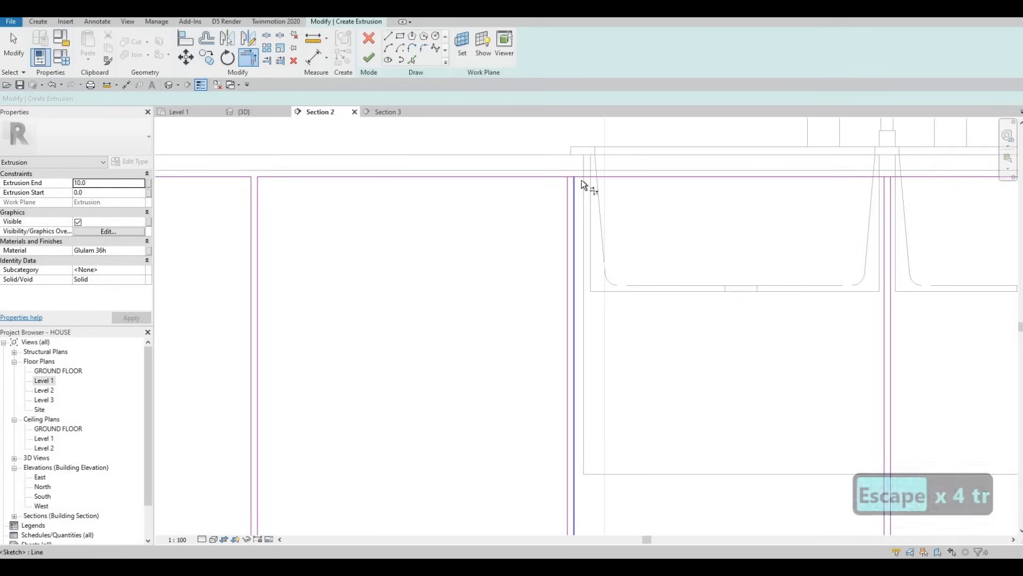
click(581, 180)
click(894, 184)
click(906, 177)
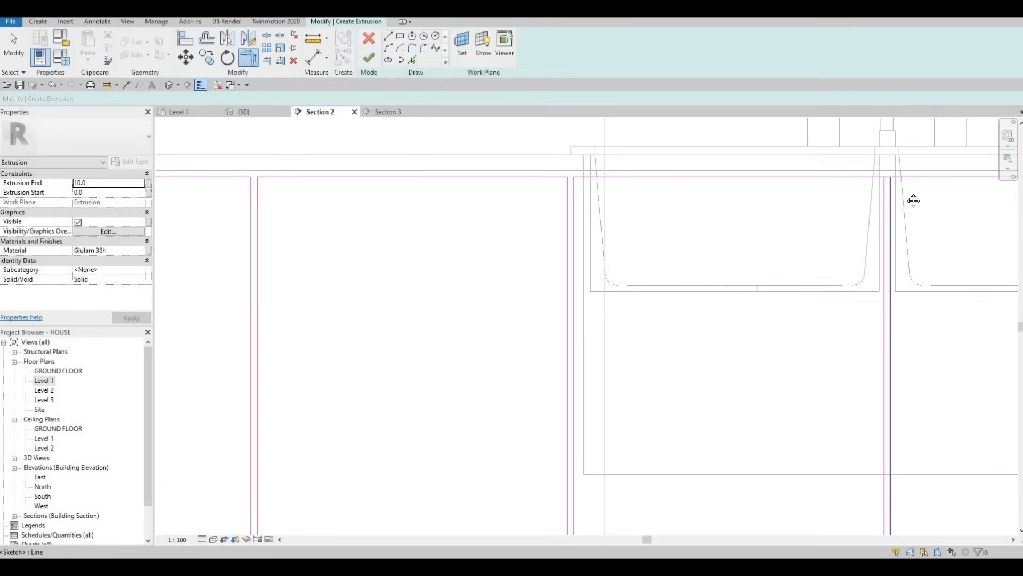
Step: Trim the remaining upper corners of the panel outlines from the sink's centre to the wall-side end
middle_drag(914, 200, 277, 271)
scroll(560, 258, down, 1)
click(567, 256)
click(572, 248)
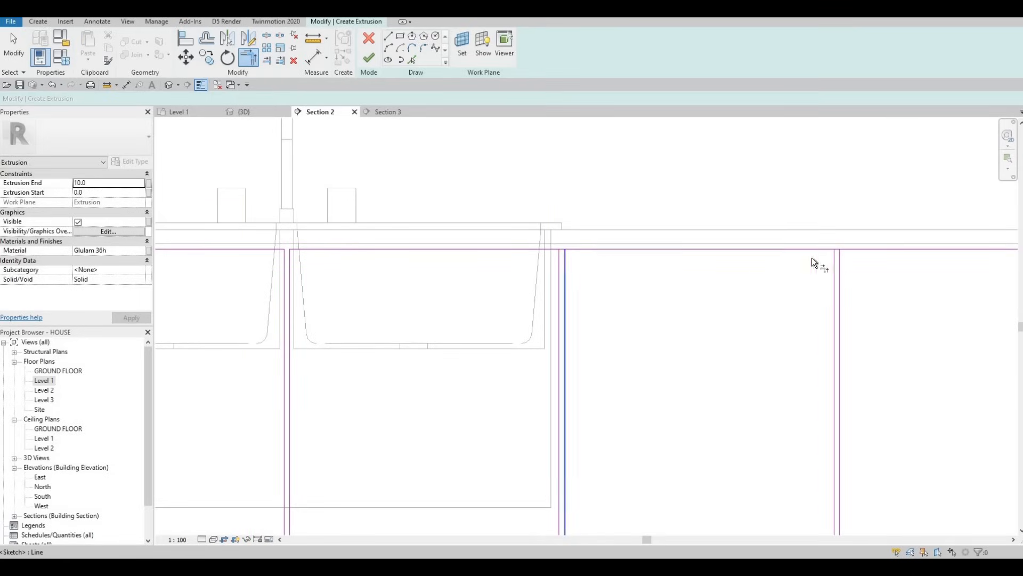
click(840, 261)
click(870, 249)
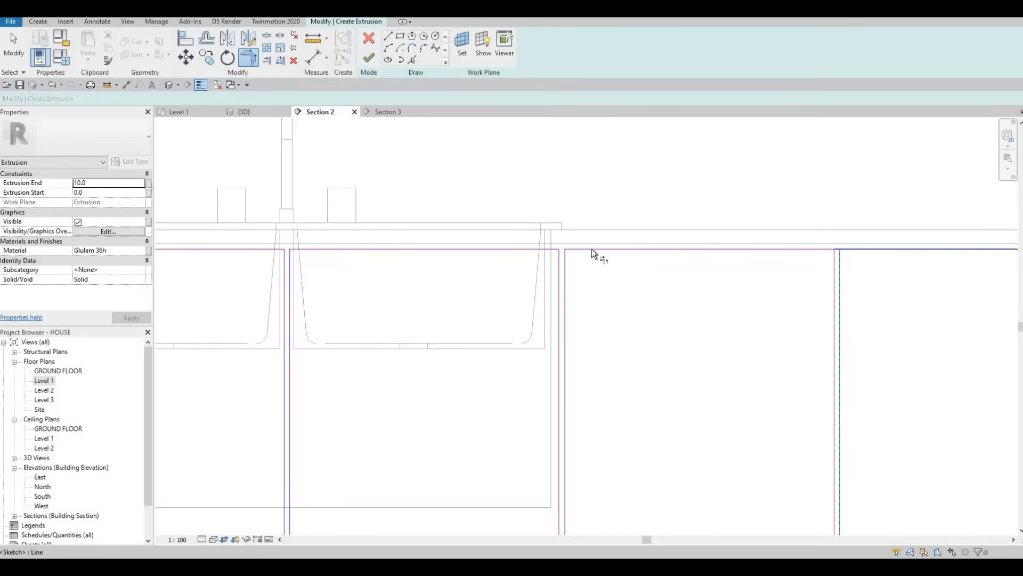
middle_drag(816, 258, 494, 225)
click(691, 256)
click(734, 238)
click(494, 226)
click(507, 219)
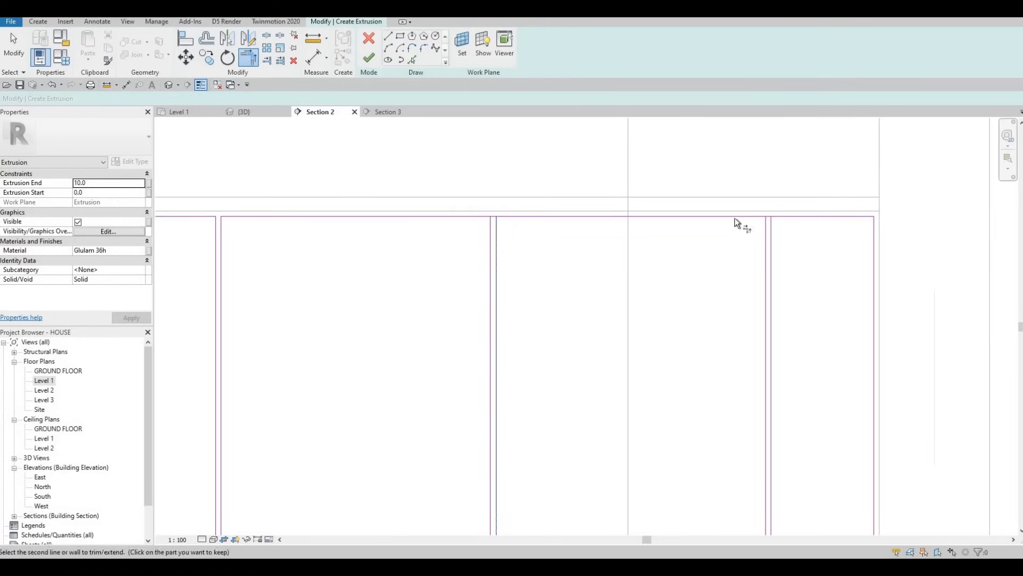
click(779, 216)
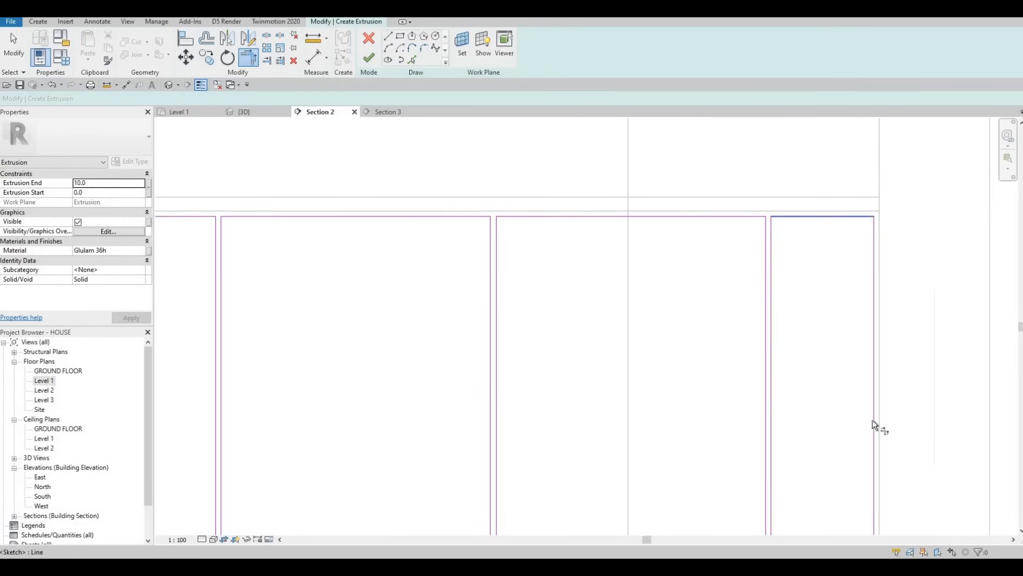
Step: Trim the panel outlines' lower corners from the wall-side end to beside the sink
scroll(770, 424, down, 2)
scroll(772, 411, up, 1)
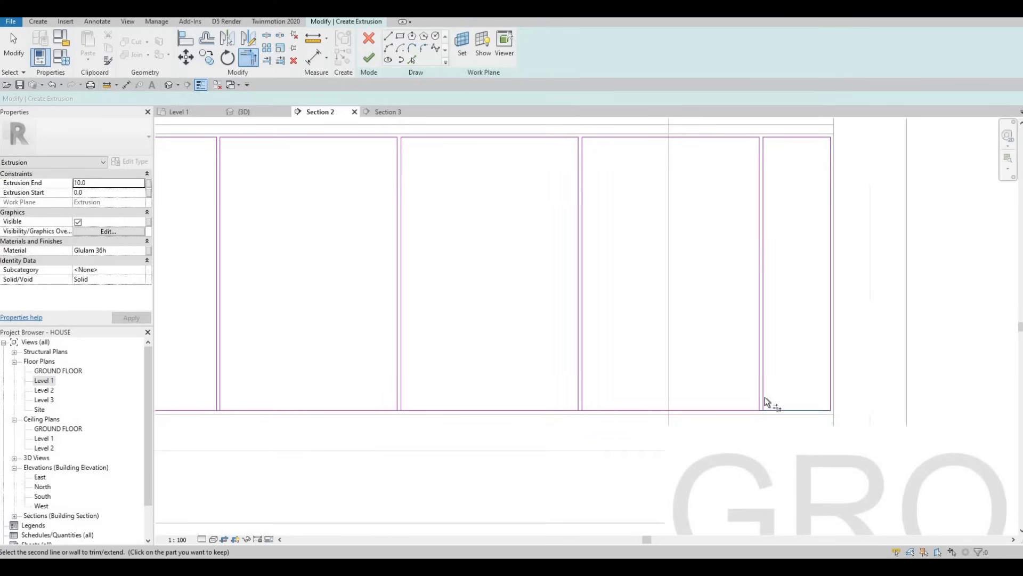
click(619, 410)
click(579, 389)
click(405, 409)
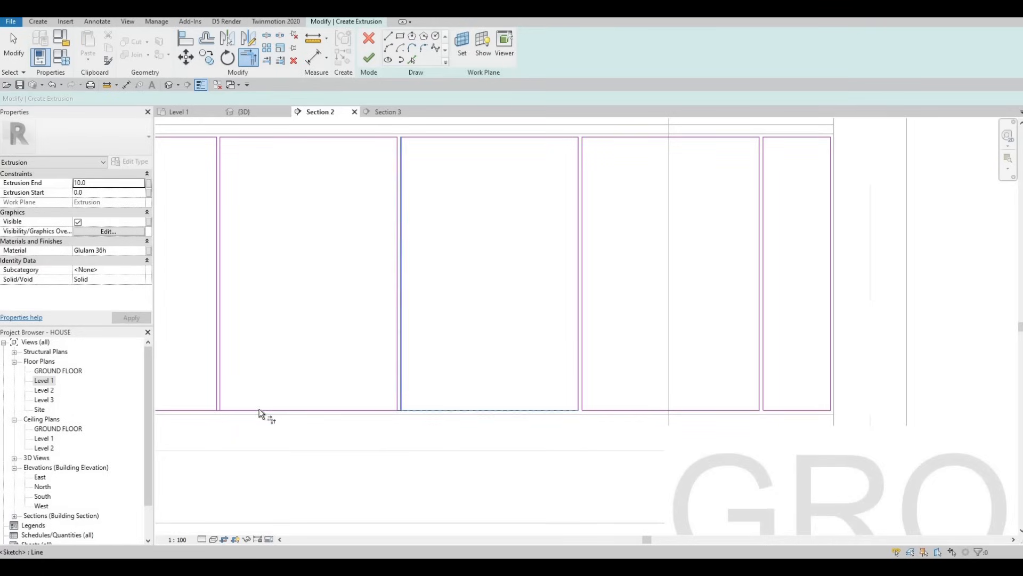
click(219, 388)
middle_drag(213, 385, 677, 344)
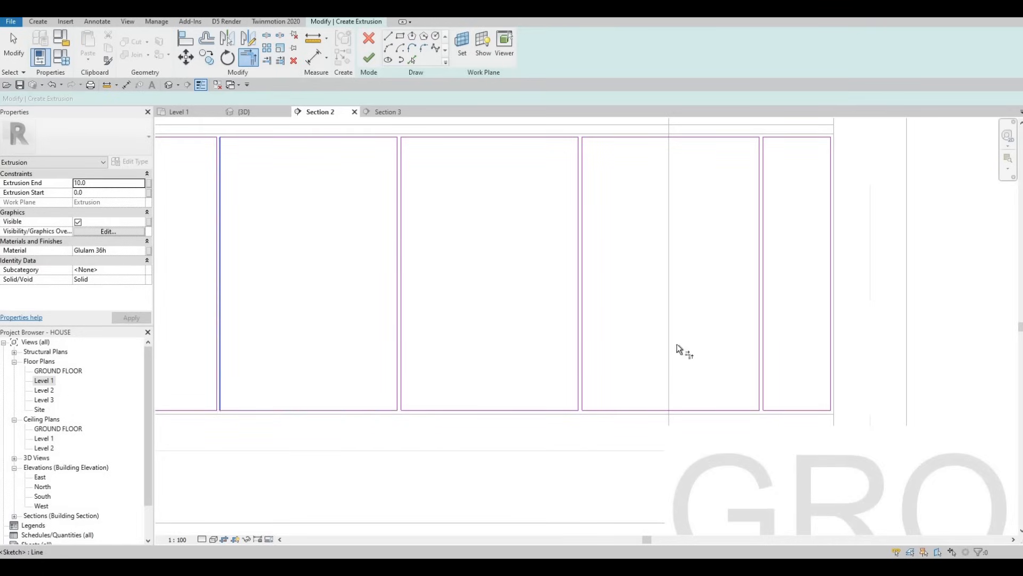
click(540, 369)
click(505, 346)
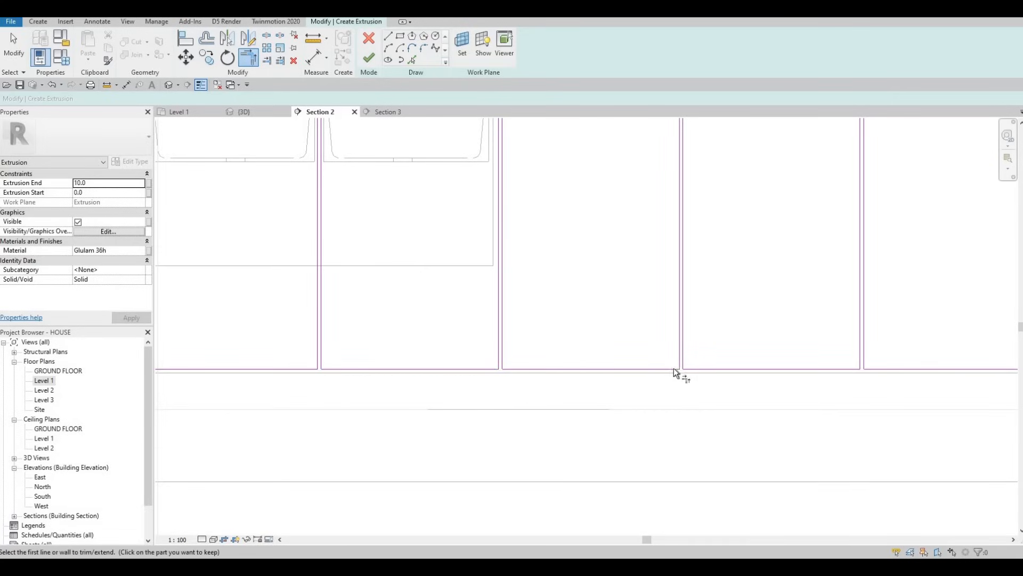
Step: Trim the remaining lower corners of the panel outlines from the sink to the opposite cabinet end
middle_drag(155, 368, 605, 365)
click(606, 366)
click(592, 346)
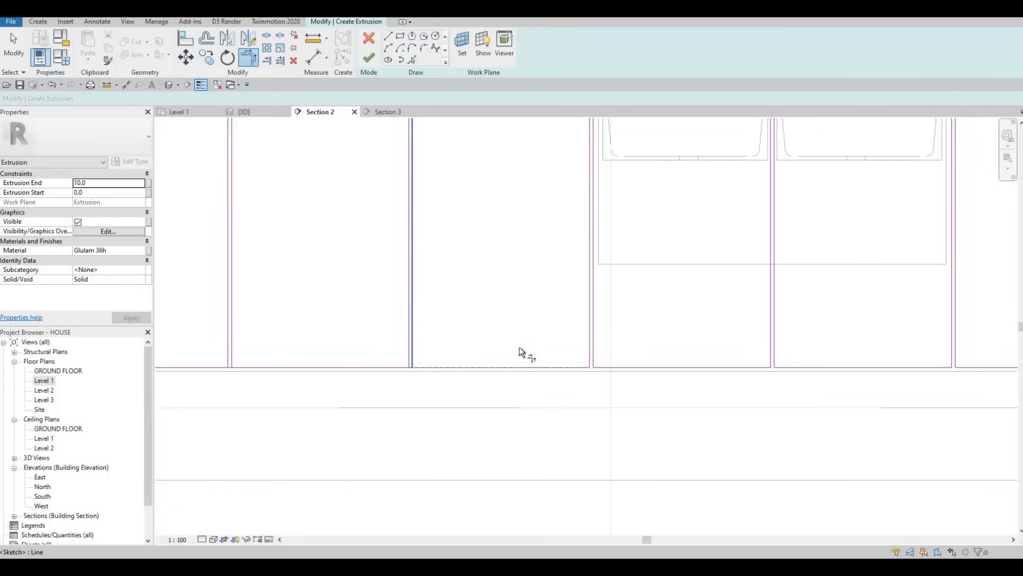
middle_drag(248, 372, 482, 370)
scroll(469, 379, up, 3)
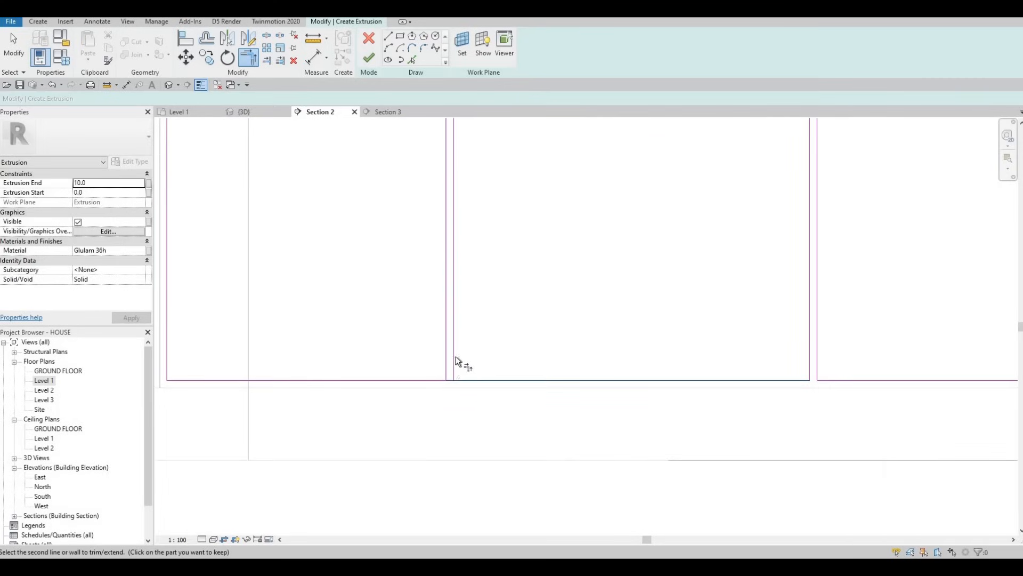
scroll(427, 373, down, 3)
middle_drag(331, 359, 413, 358)
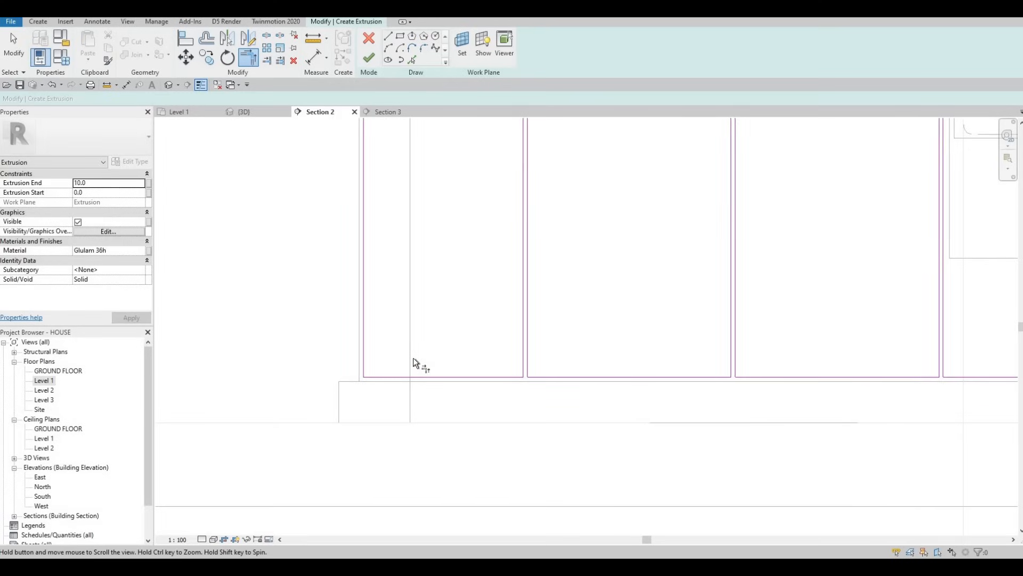
Step: Finish the extrusion sketch of the separated door panels
middle_drag(470, 396, 400, 391)
scroll(400, 390, down, 1)
scroll(416, 331, down, 1)
middle_drag(467, 282, 454, 318)
scroll(454, 318, down, 2)
key(Escape)
middle_drag(590, 296, 460, 295)
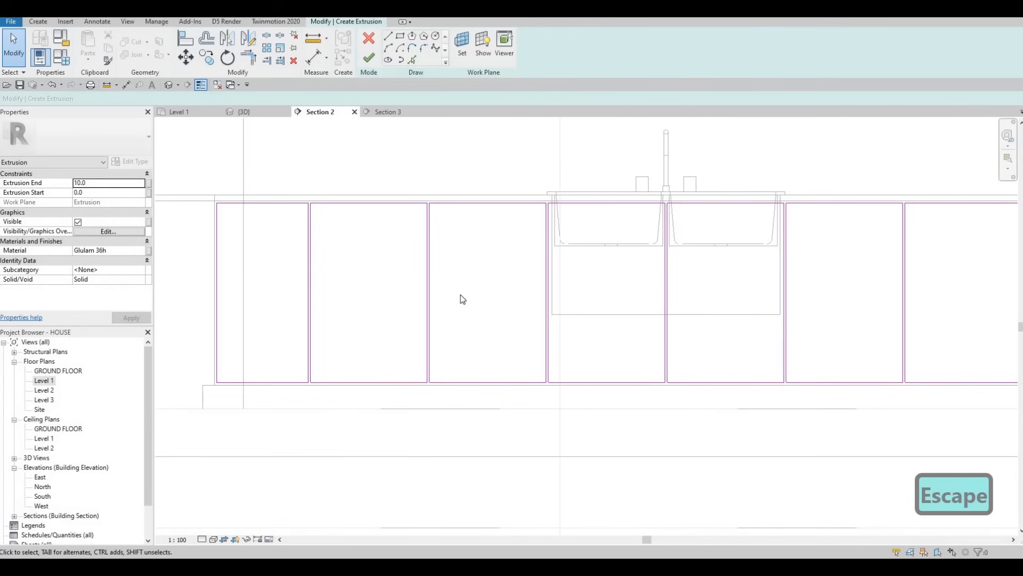
click(370, 59)
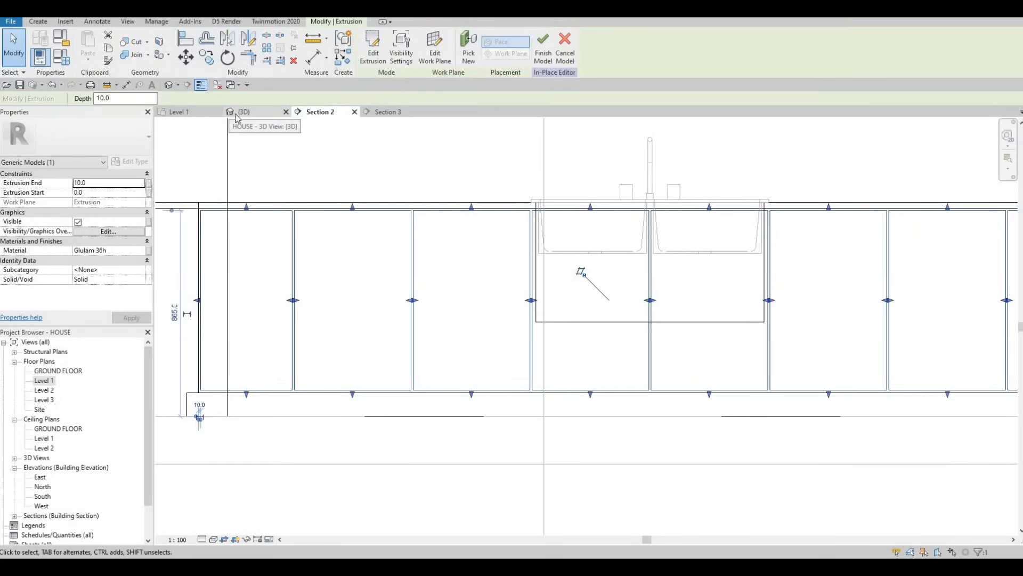
Step: Examine the extruded door panels and the gaps between them in the 3D view from several angles
key(Escape)
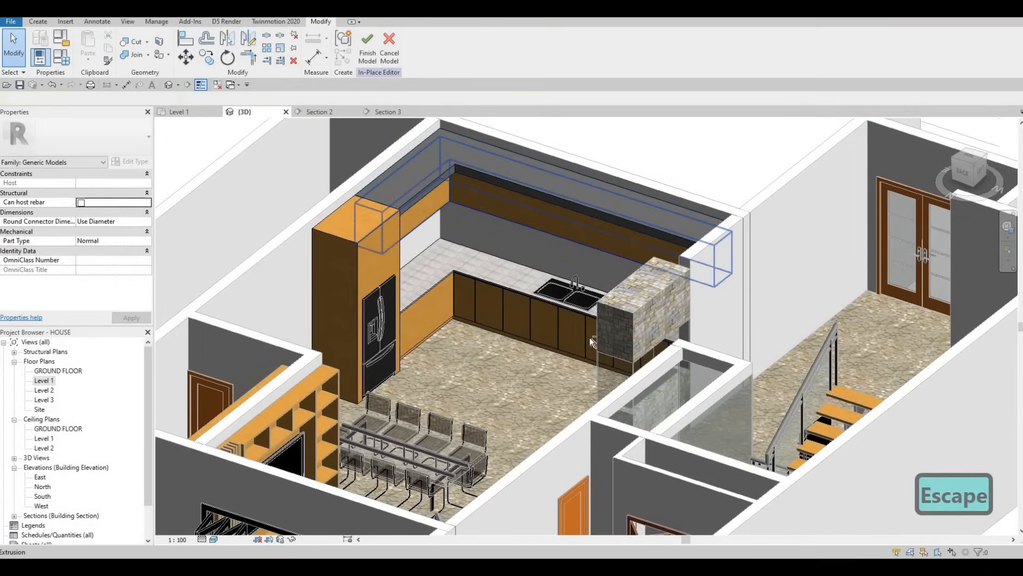
shift+middle_drag(590, 337, 478, 258)
scroll(415, 229, up, 5)
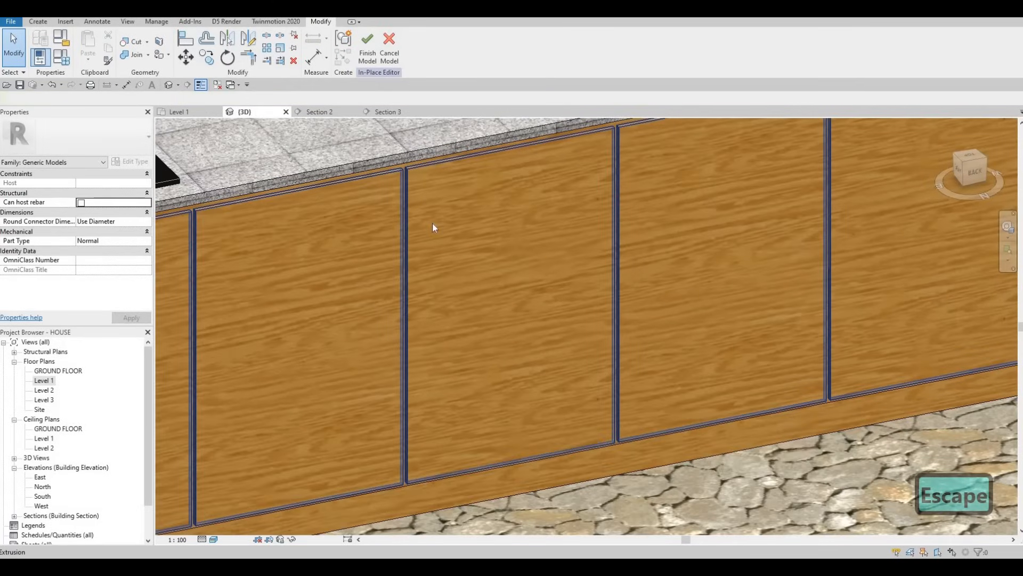
scroll(445, 339, down, 2)
scroll(446, 339, down, 4)
scroll(372, 222, up, 6)
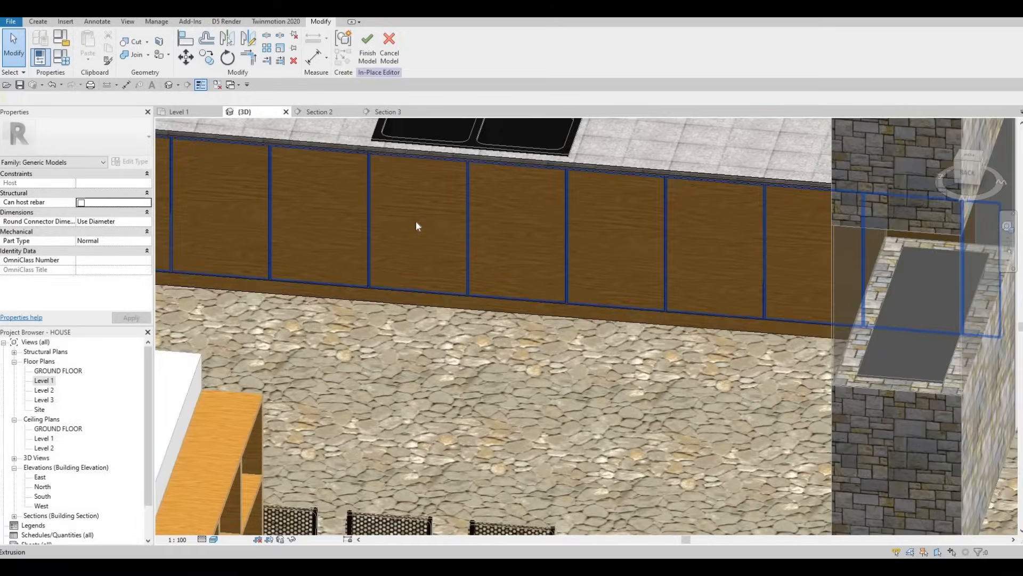
scroll(417, 226, down, 2)
shift+middle_drag(405, 255, 578, 242)
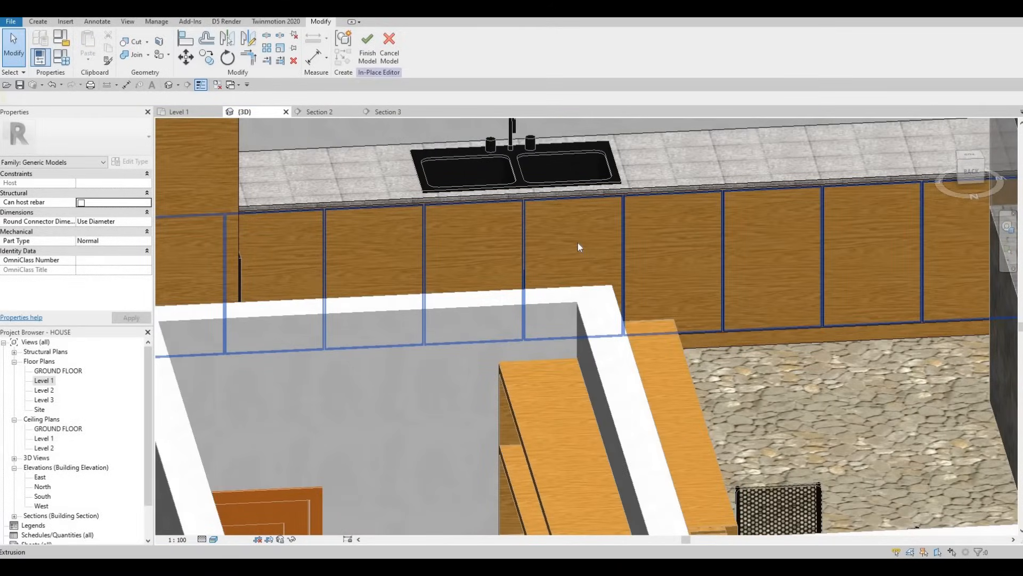
Step: Reopen the door panel extrusion's sketch for editing in the Section 2 view
click(501, 120)
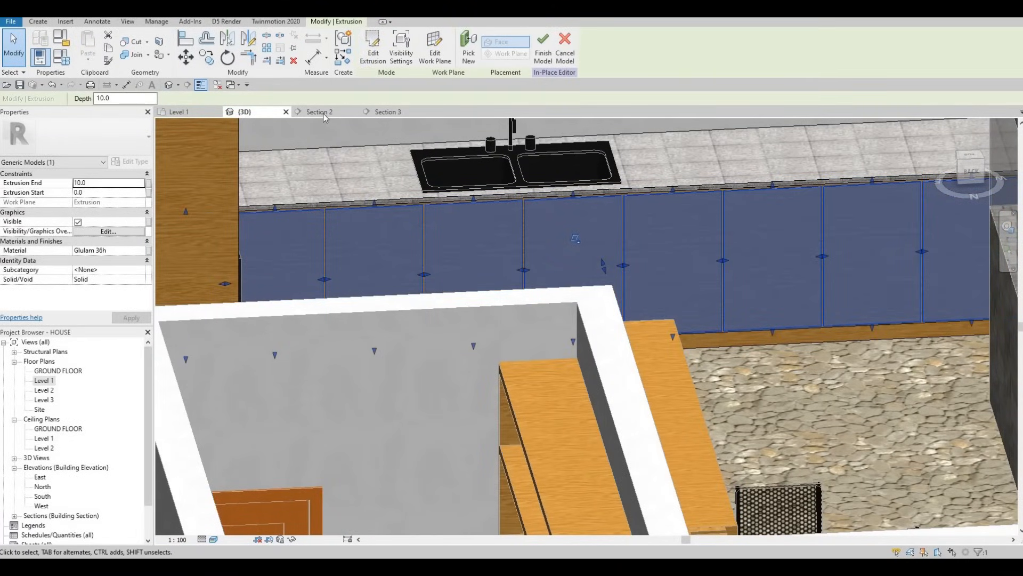
key(ctrl+Tab)
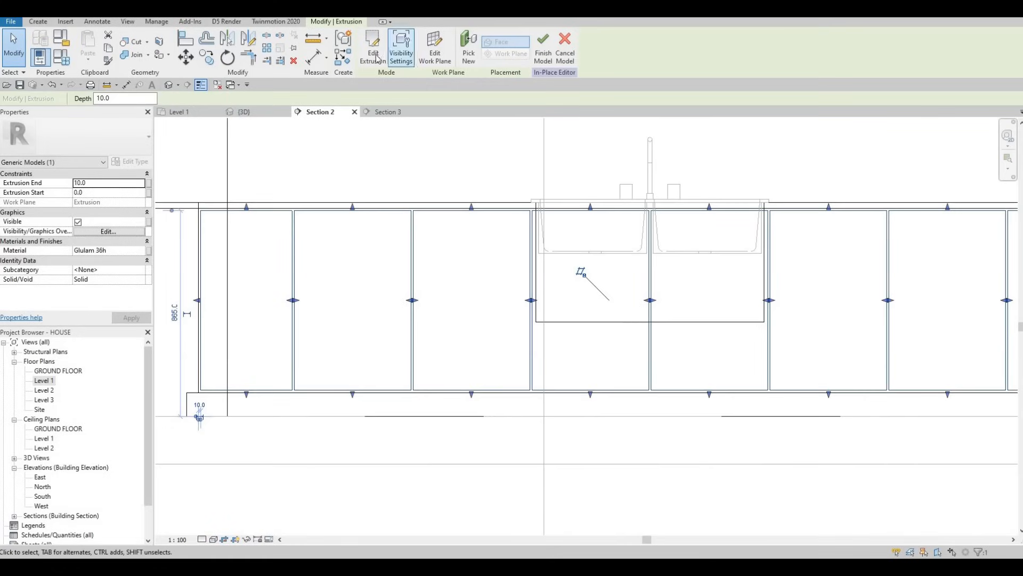
double_click(433, 244)
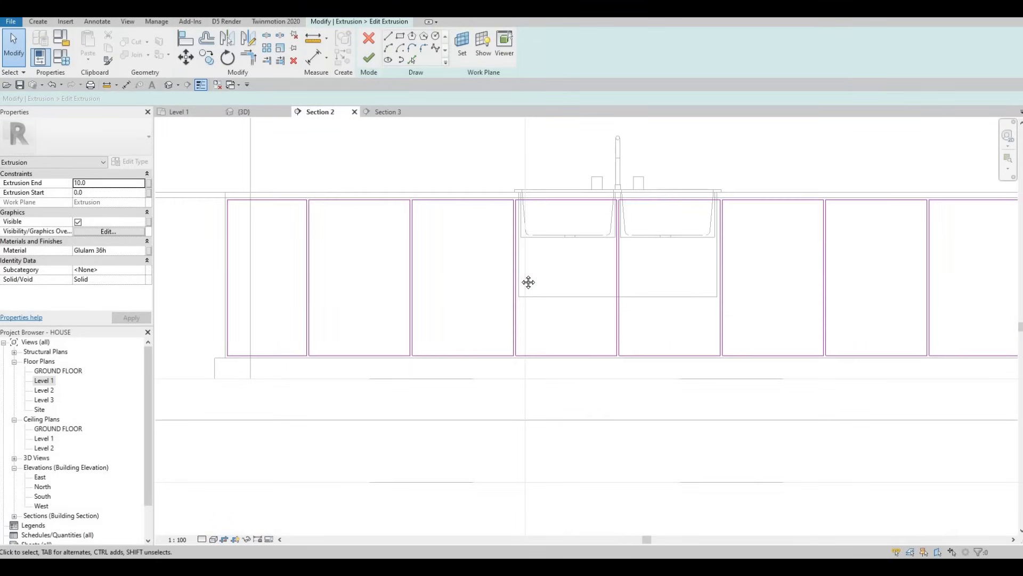
middle_drag(528, 281, 386, 286)
middle_drag(239, 250, 407, 231)
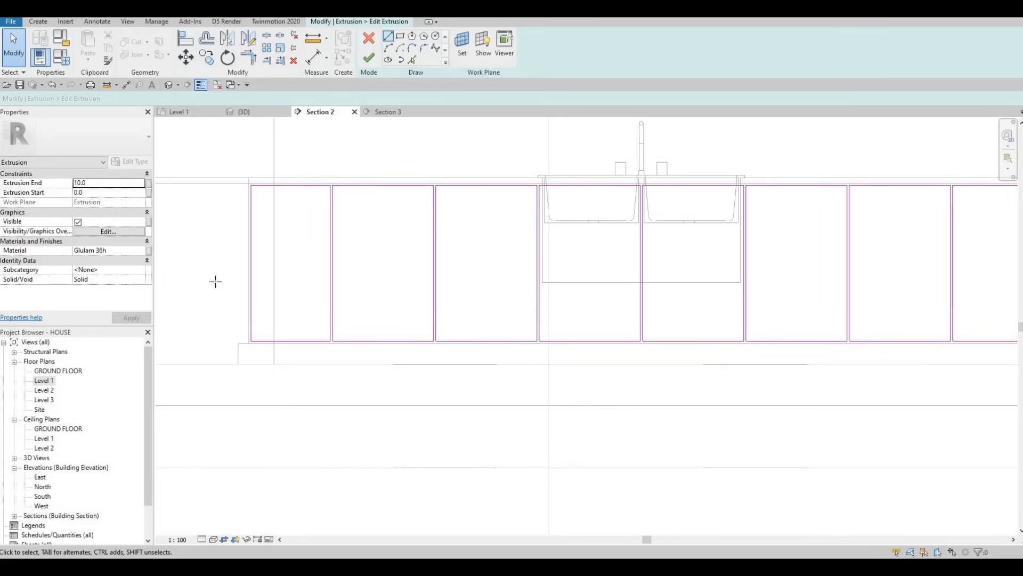
Step: Draw a horizontal sketch line across the middle of the narrow panel at the cabinet end
key(l)
key(i)
scroll(260, 255, up, 3)
click(261, 256)
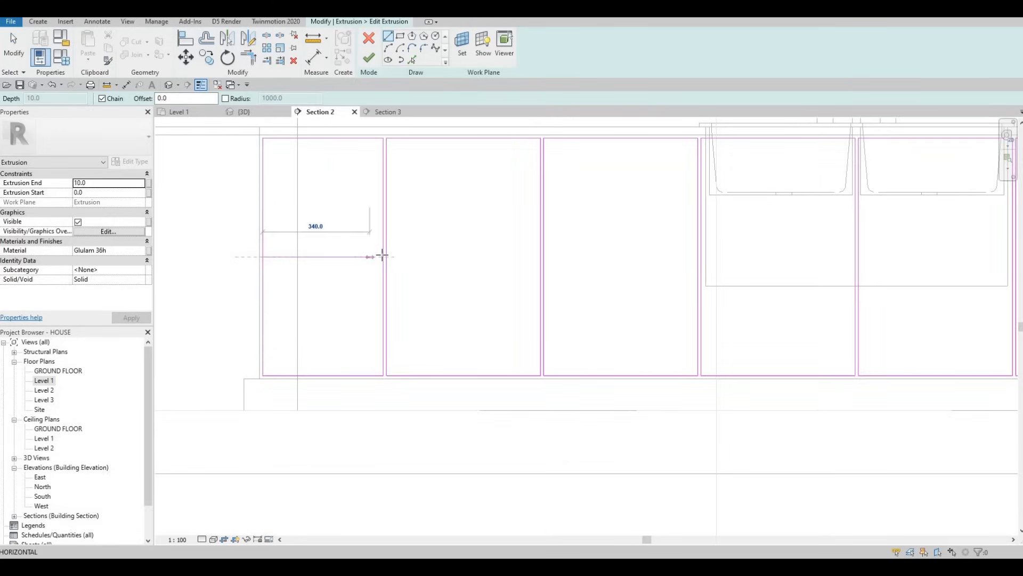
click(382, 256)
key(Escape)
scroll(248, 263, up, 1)
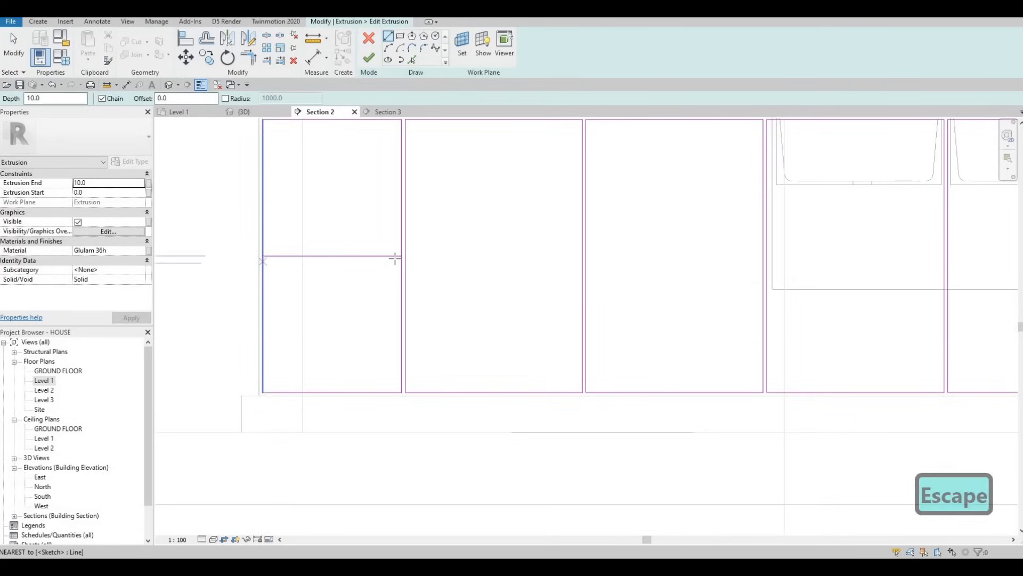
Step: Draw a second horizontal line about 20 mm below the first, reaching both sides of the narrow end panel
click(263, 262)
key(Escape)
key(Escape)
key(Escape)
scroll(385, 273, up, 3)
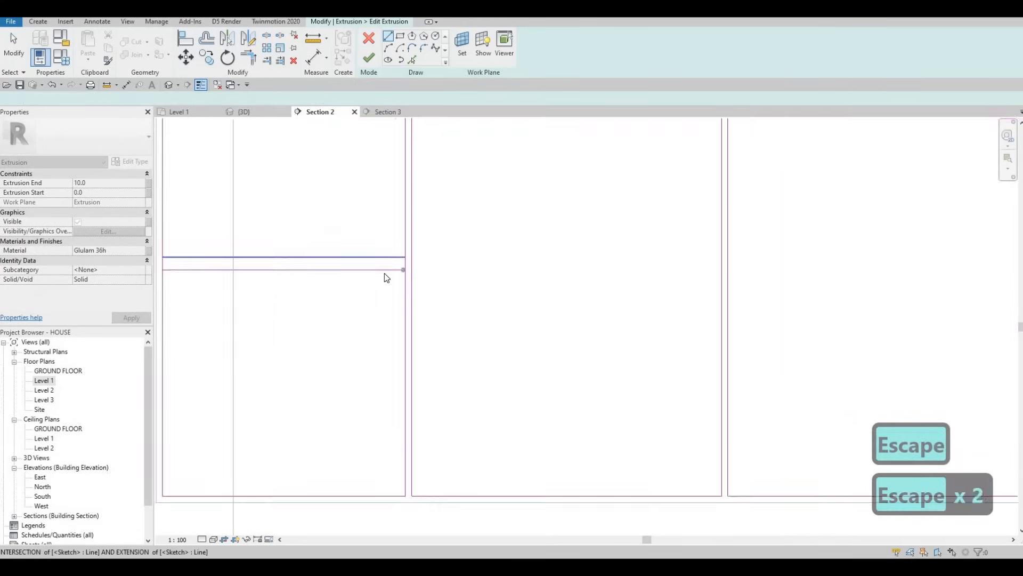
click(404, 273)
drag(404, 272, 407, 271)
Step: Set the spacing between the end panel's two horizontal lines to 10 mm by moving the lower line
middle_drag(616, 236, 663, 228)
middle_drag(400, 233, 644, 203)
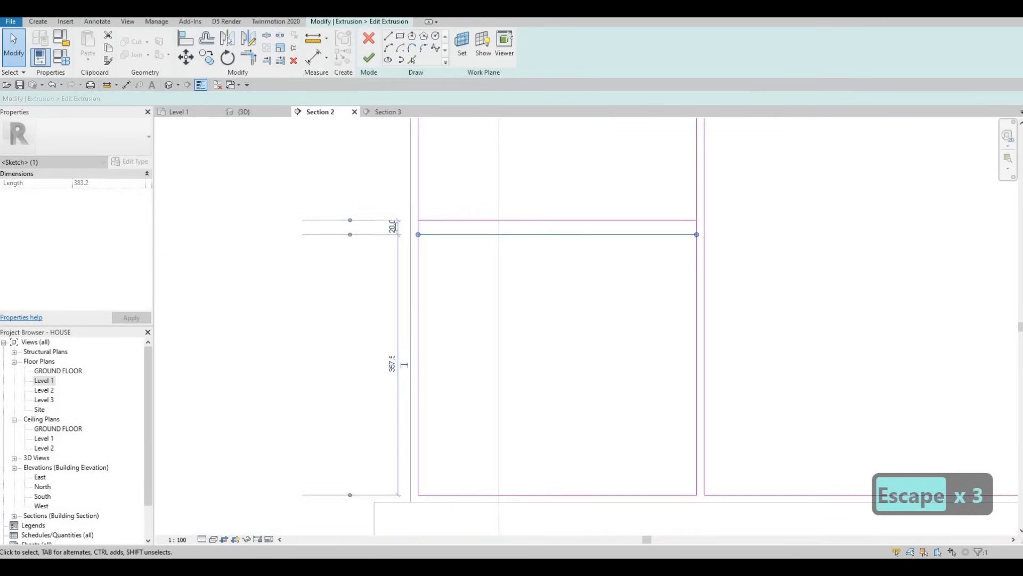
text(10)
key(Return)
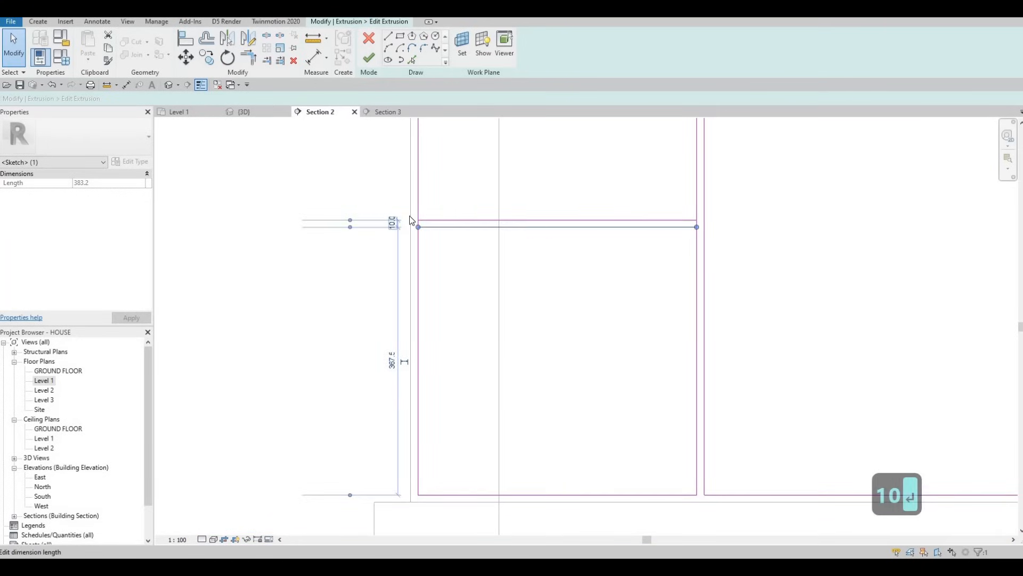
key(Escape)
key(Escape)
Step: Draw a horizontal line about 490 mm long across the third panel from the cabinet end, about 200 mm below its upper edge
scroll(392, 251, down, 2)
middle_drag(490, 279, 339, 305)
scroll(430, 267, down, 1)
middle_drag(430, 267, 268, 279)
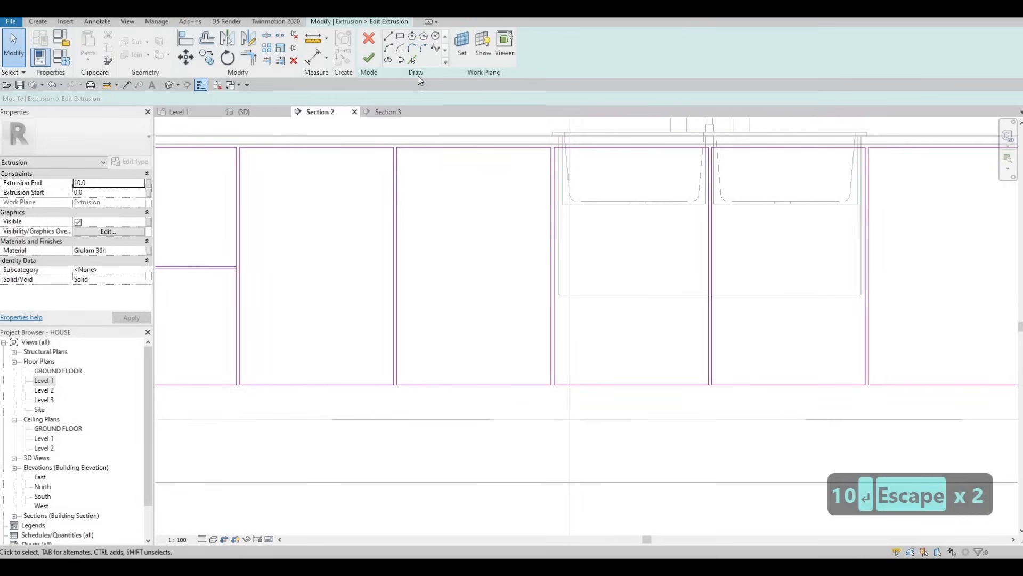
key(l)
key(i)
scroll(388, 206, down, 1)
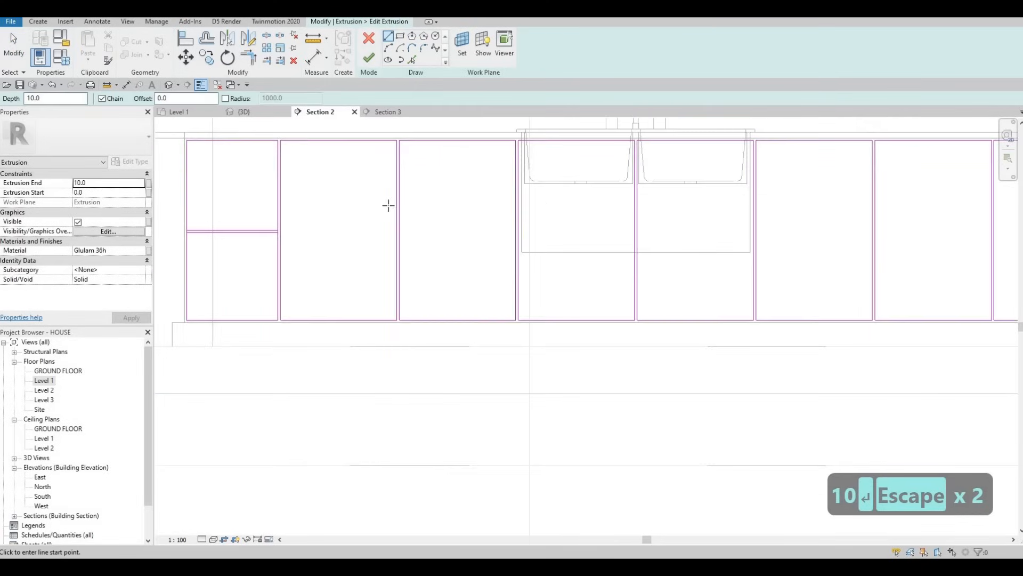
middle_drag(388, 206, 379, 209)
click(379, 209)
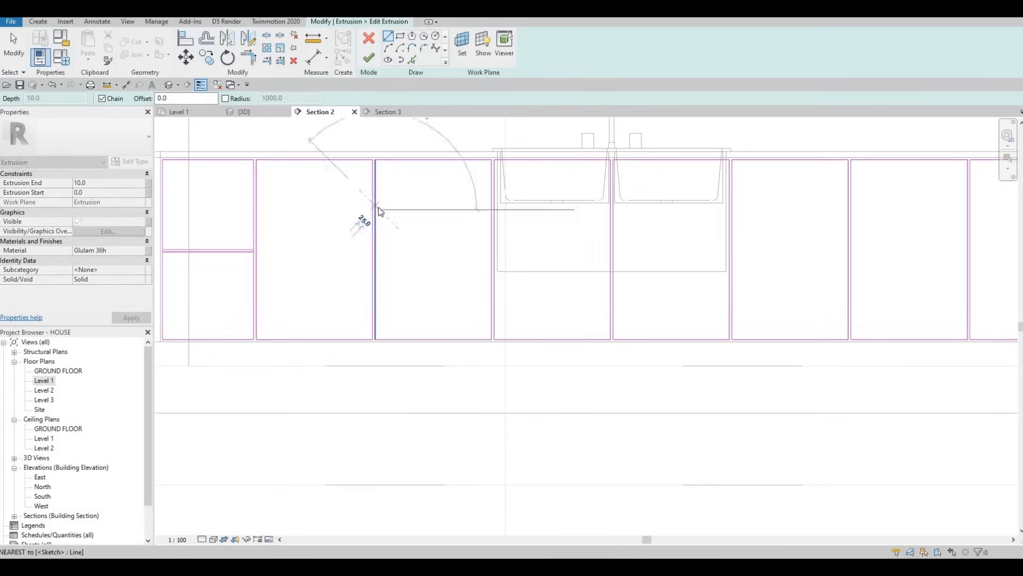
key(Escape)
click(377, 206)
key(Escape)
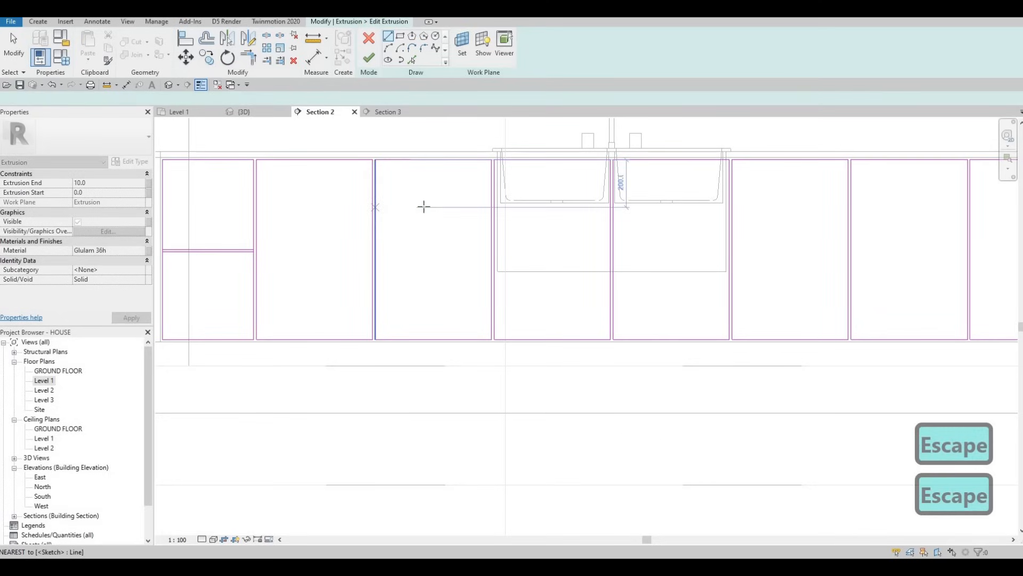
click(491, 207)
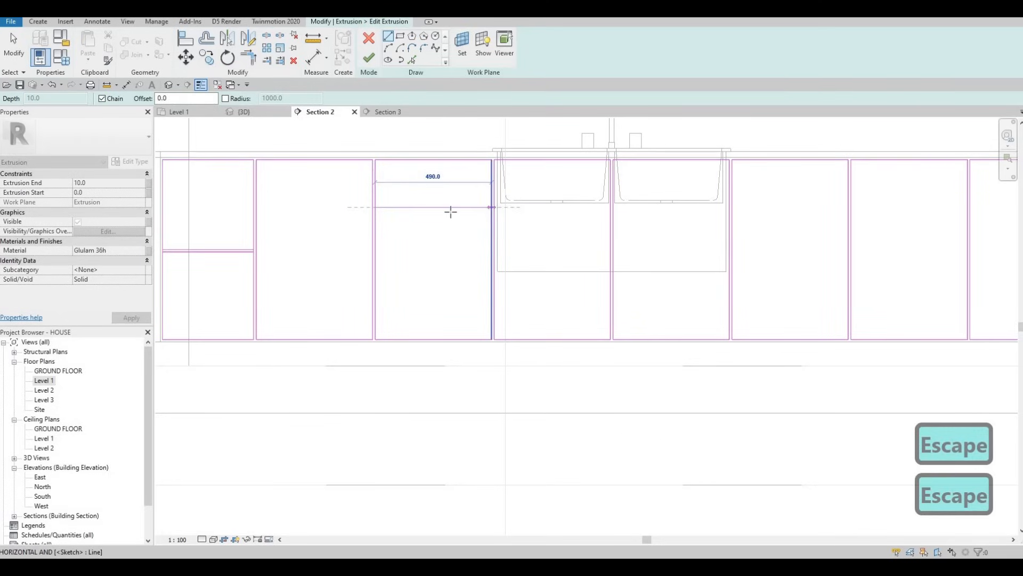
Step: Draw a second horizontal line just below the first, spanning the full width of the third panel
key(Escape)
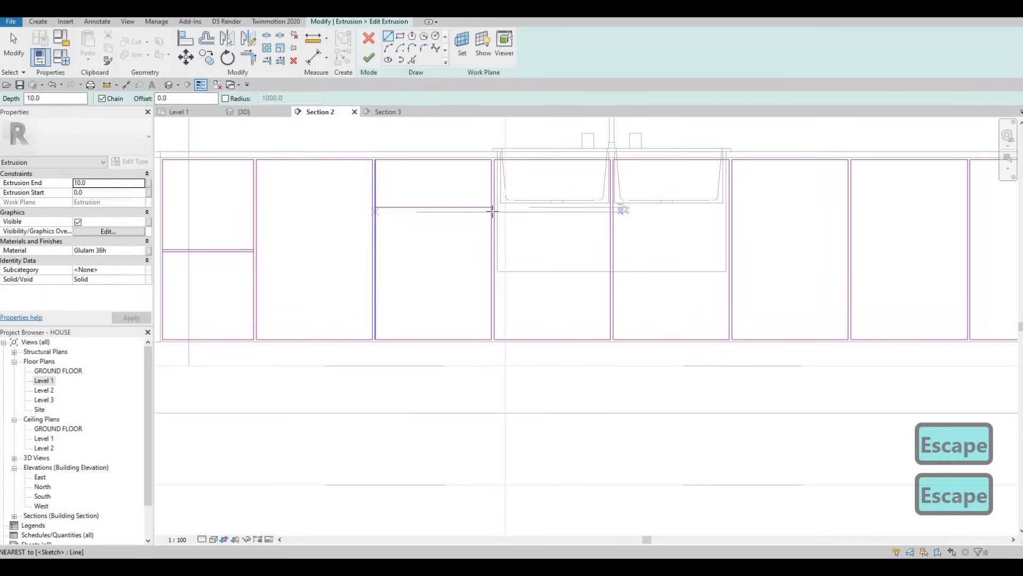
click(491, 209)
click(419, 212)
key(Escape)
scroll(419, 213, up, 3)
key(Escape)
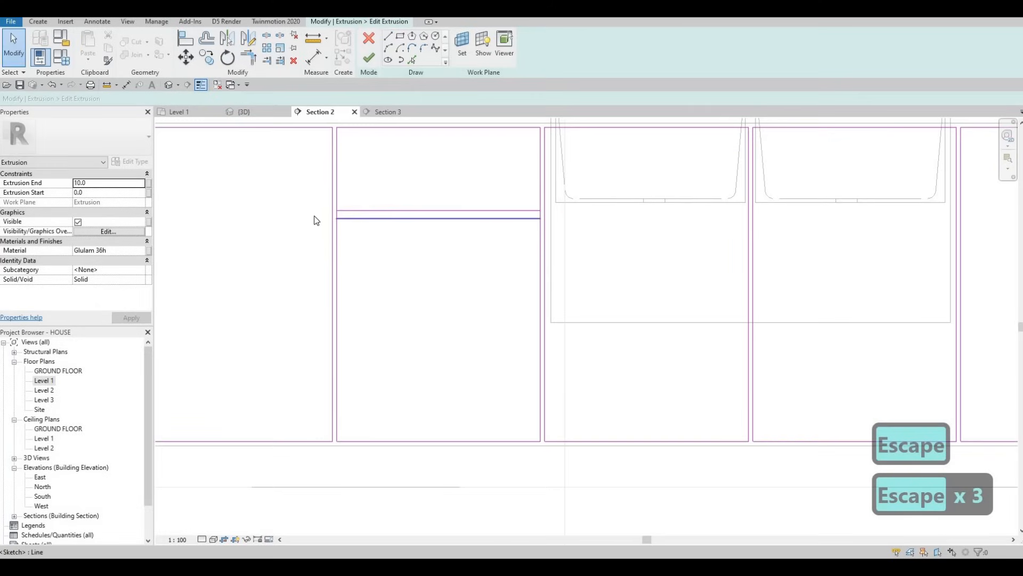
Step: Set the spacing between the third panel's two horizontal lines to 10 mm by moving the lower line
text(10)
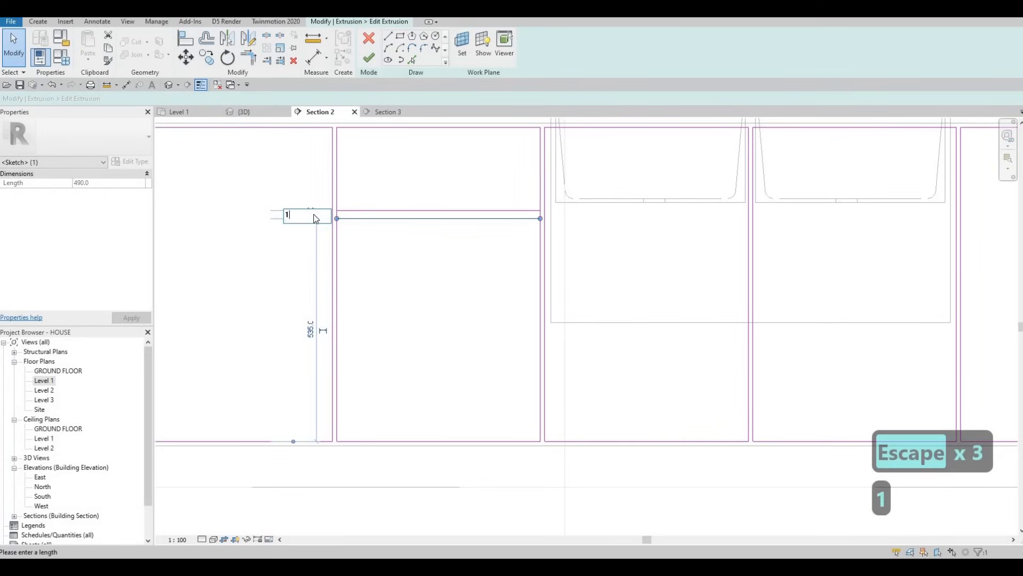
key(Return)
key(Escape)
key(Escape)
Step: Copy the third panel's pair of horizontal lines straight down to mark a second drawer front equal in height to the upper one
drag(406, 194, 400, 196)
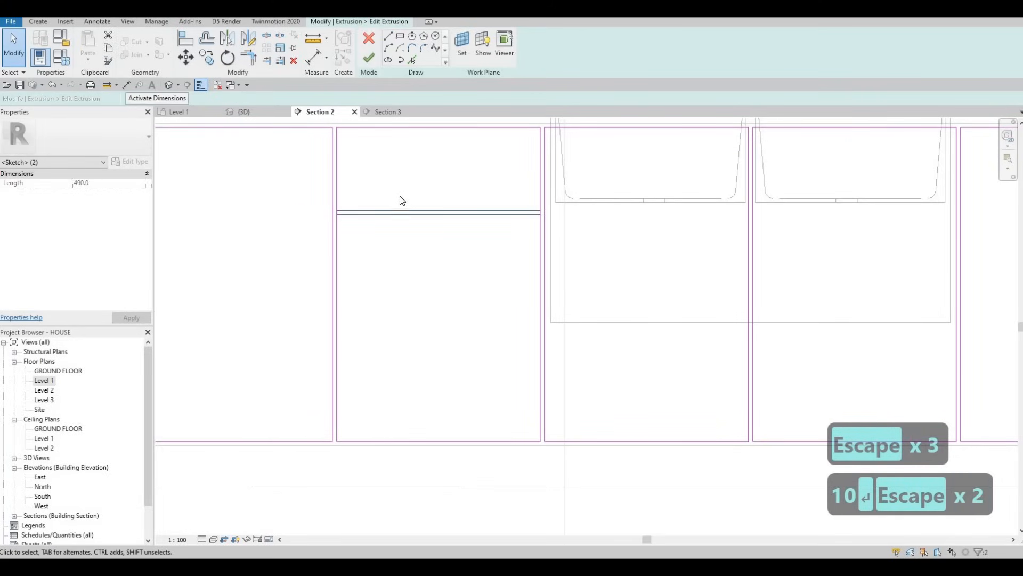
key(c)
key(o)
click(335, 211)
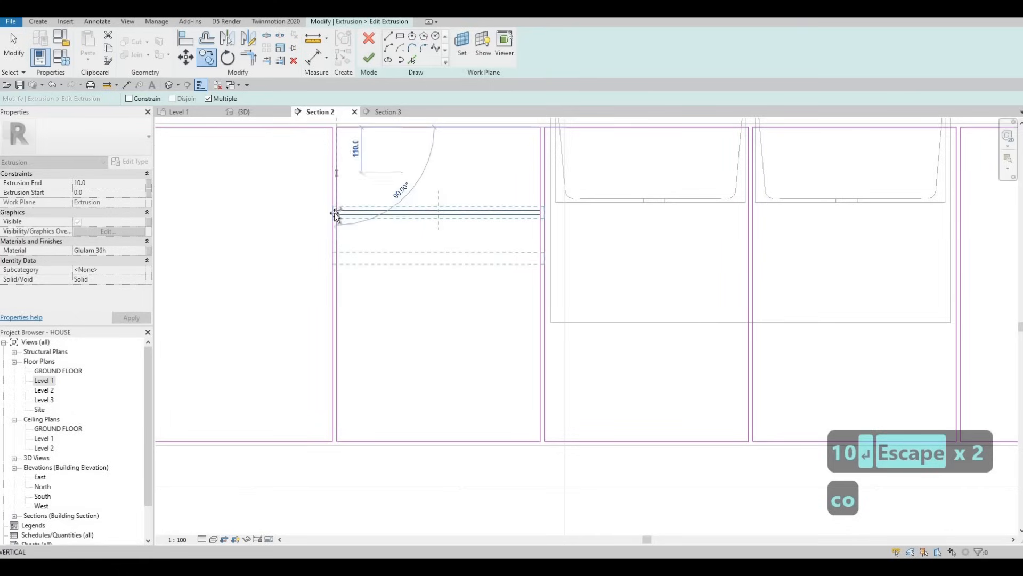
key(Escape)
scroll(400, 228, down, 5)
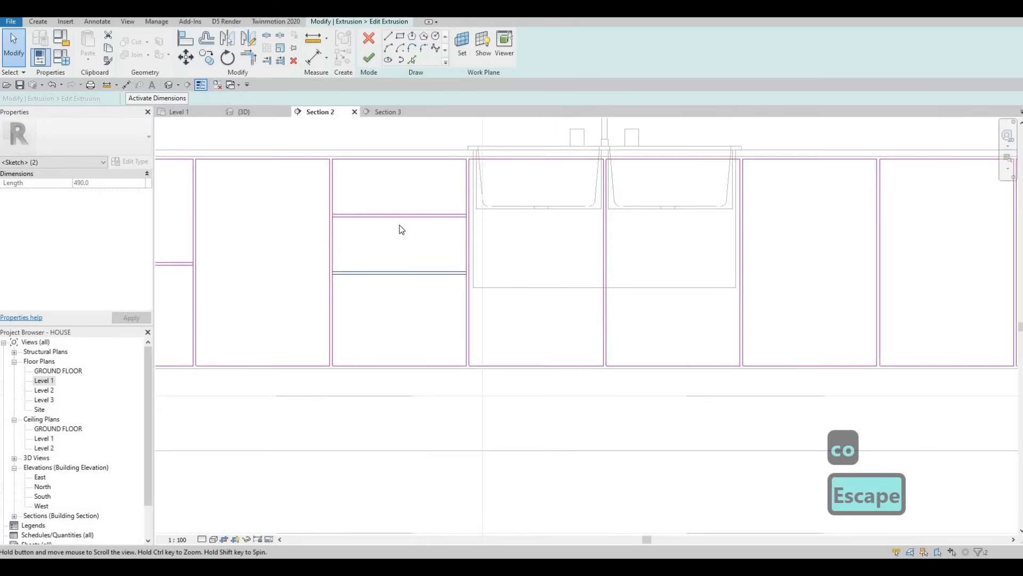
Step: Copy both pairs of drawer gap lines from the third panel to the same height in the seventh panel
drag(409, 247, 309, 194)
key(c)
key(o)
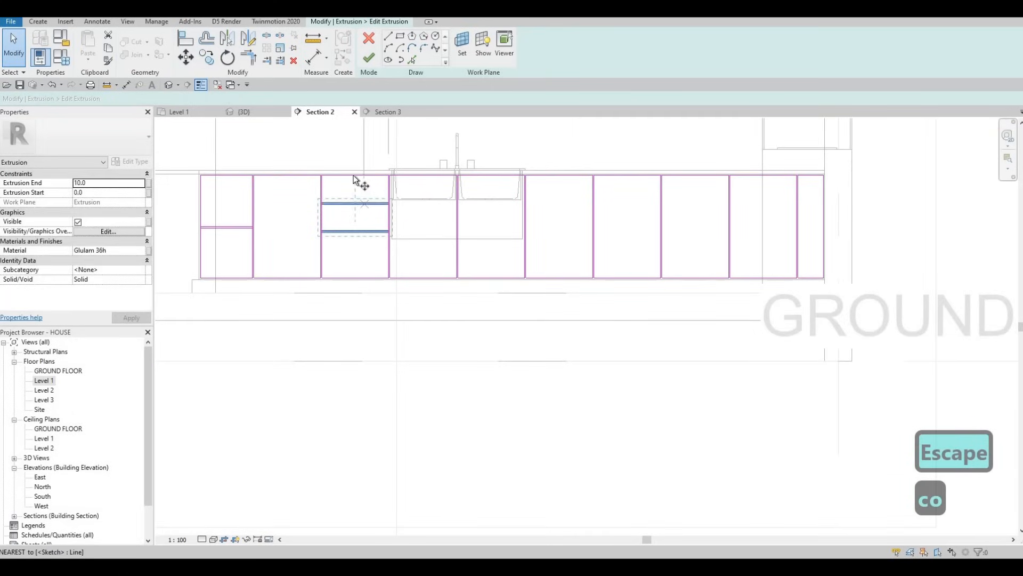
click(632, 178)
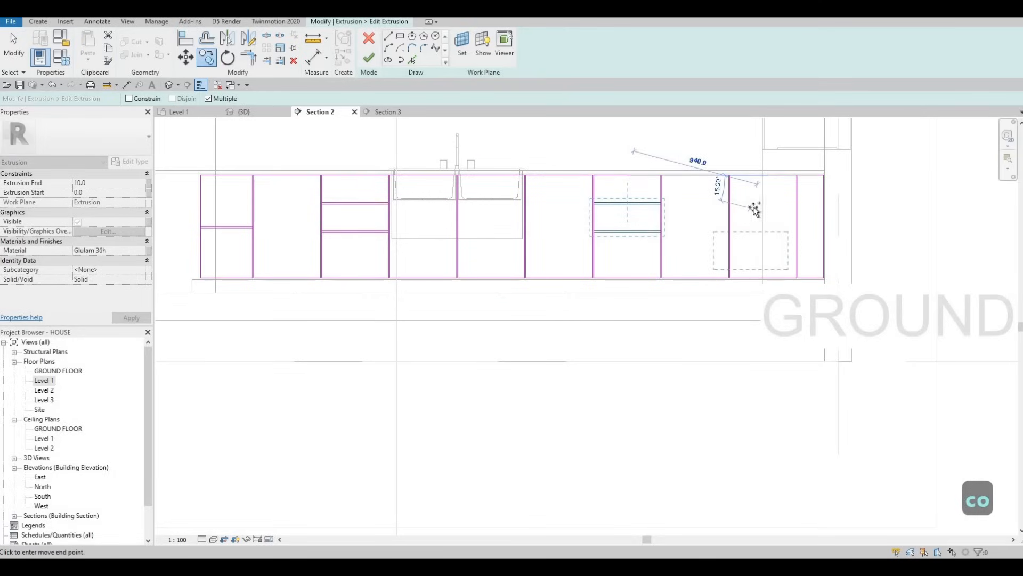
key(Escape)
key(Escape)
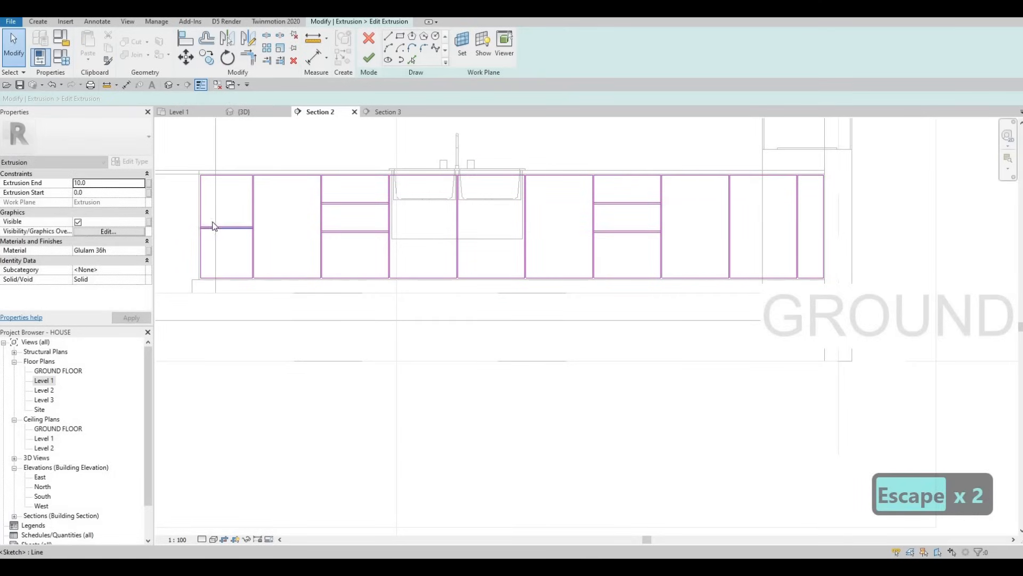
Step: Copy the narrow end panel's pair of horizontal lines to the ninth panel, centred on its width
drag(264, 241, 187, 216)
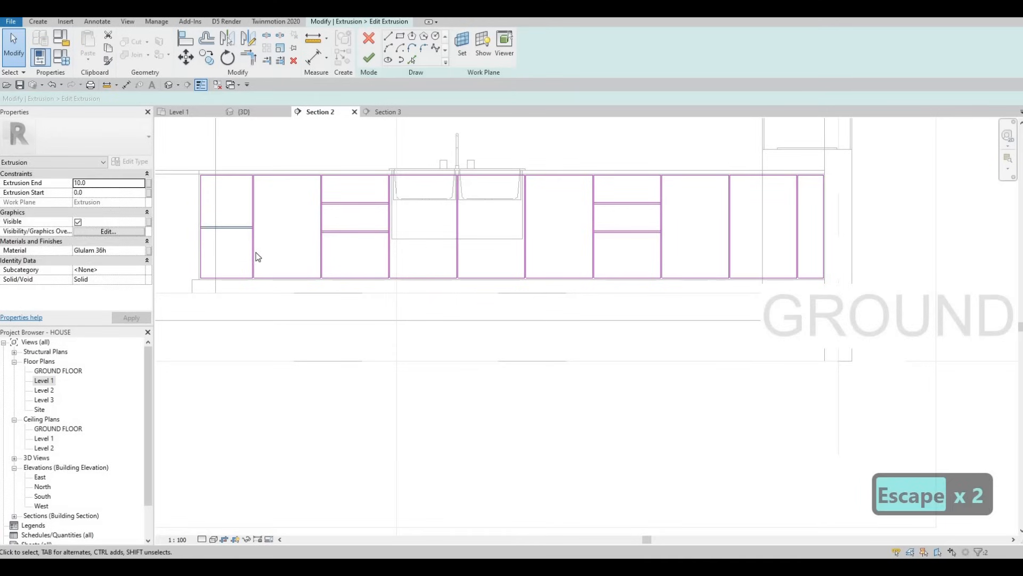
key(c)
key(o)
click(225, 173)
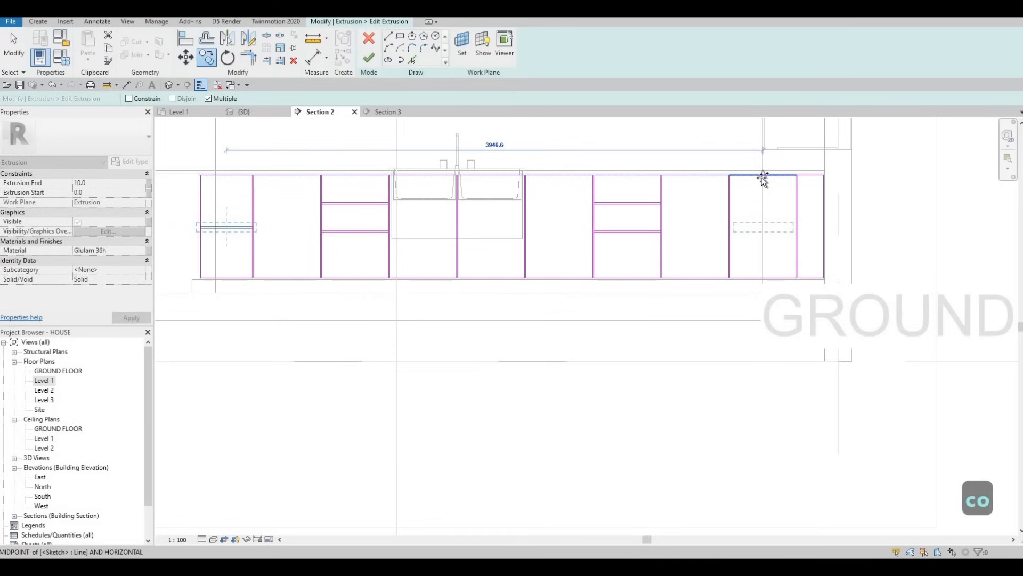
click(793, 225)
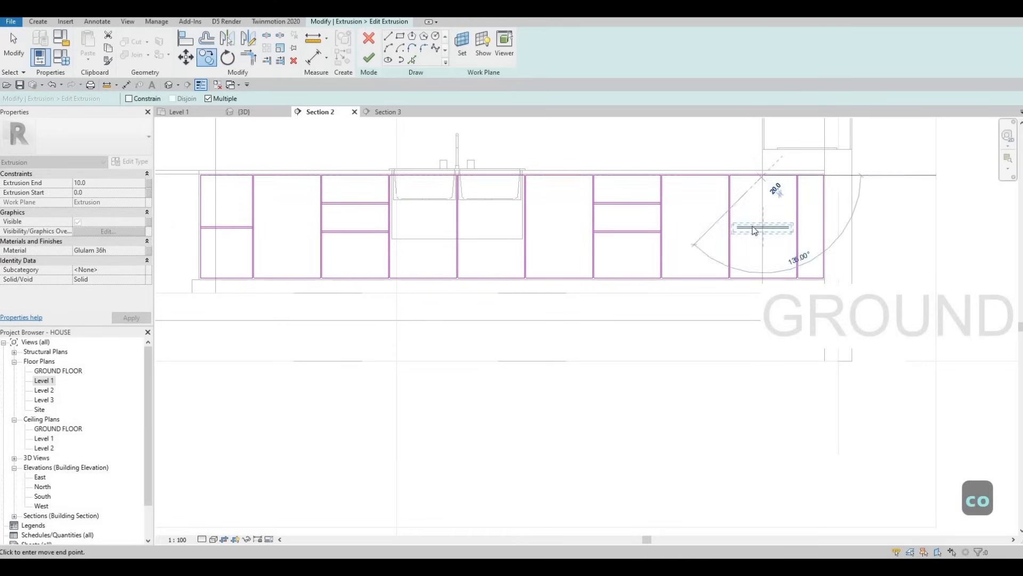
key(Escape)
key(Escape)
key(Escape)
Step: Split the ninth panel's two vertical side lines level with the copied pair of horizontal lines
scroll(690, 239, up, 5)
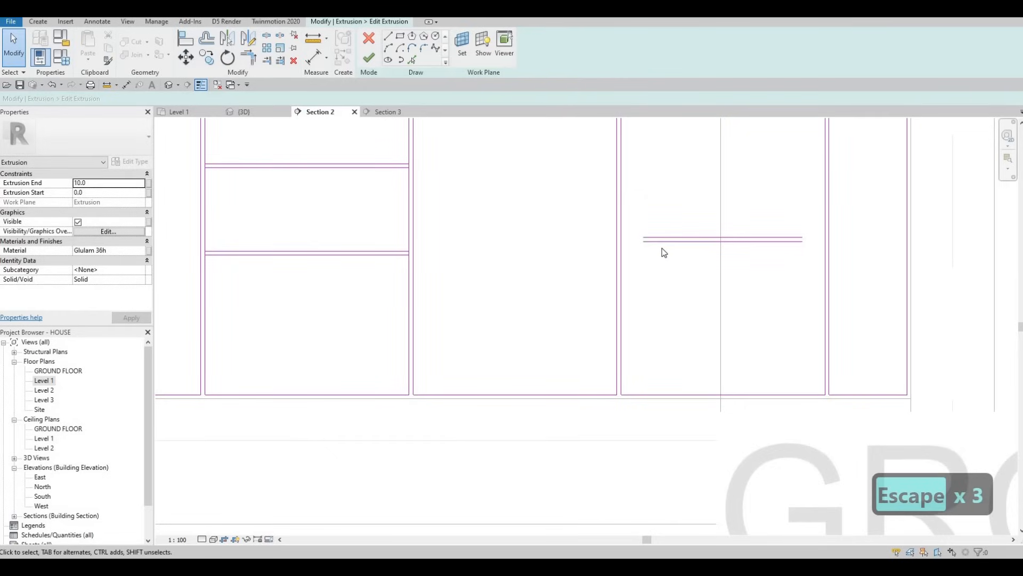
key(s)
key(l)
scroll(618, 229, up, 4)
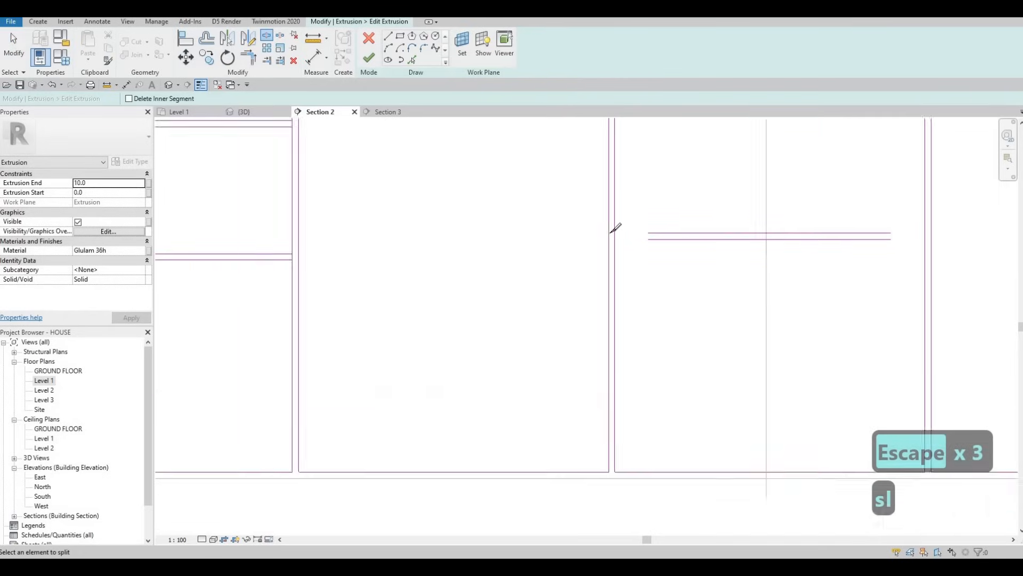
scroll(805, 238, down, 4)
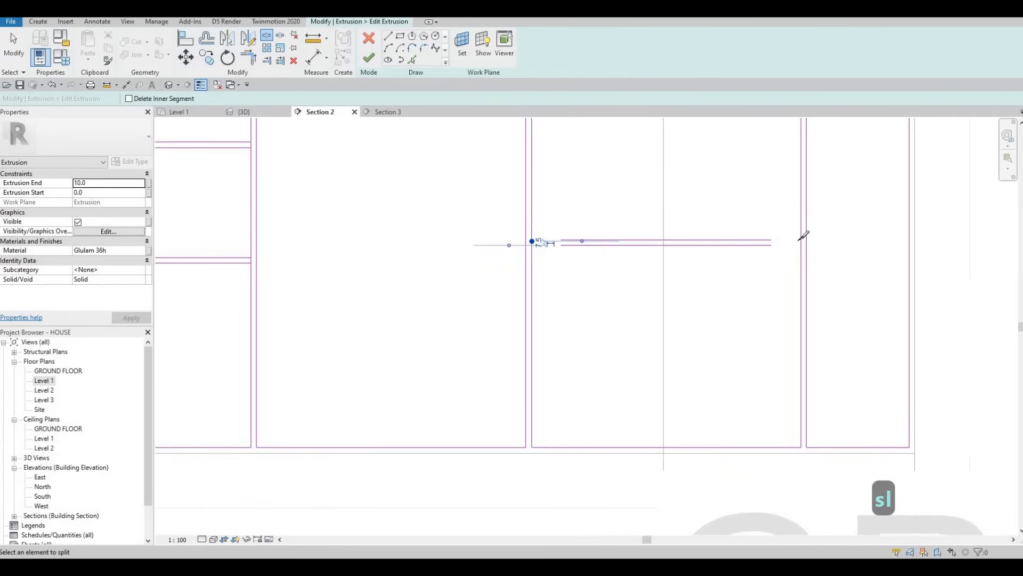
scroll(801, 234, up, 4)
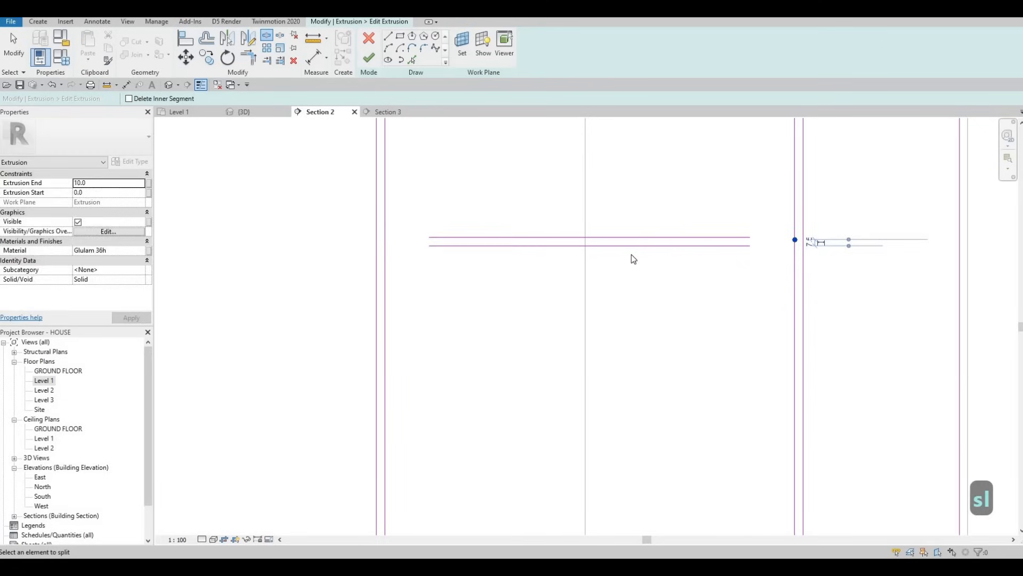
key(Escape)
key(Escape)
key(Escape)
Step: Trim and extend the ninth panel's horizontal lines to its side lines, forming separate closed upper and lower loops
key(t)
key(r)
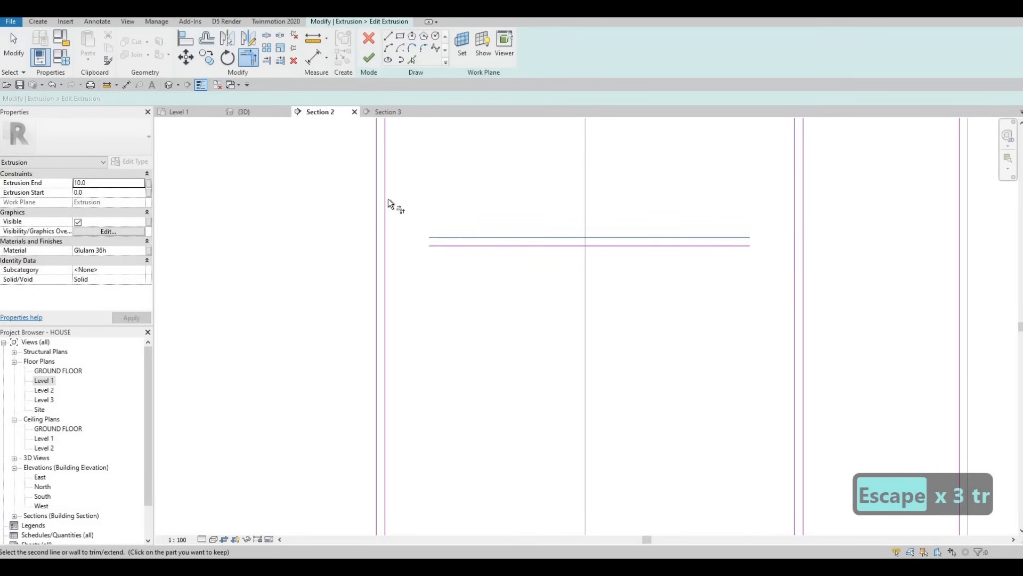
click(386, 200)
click(465, 237)
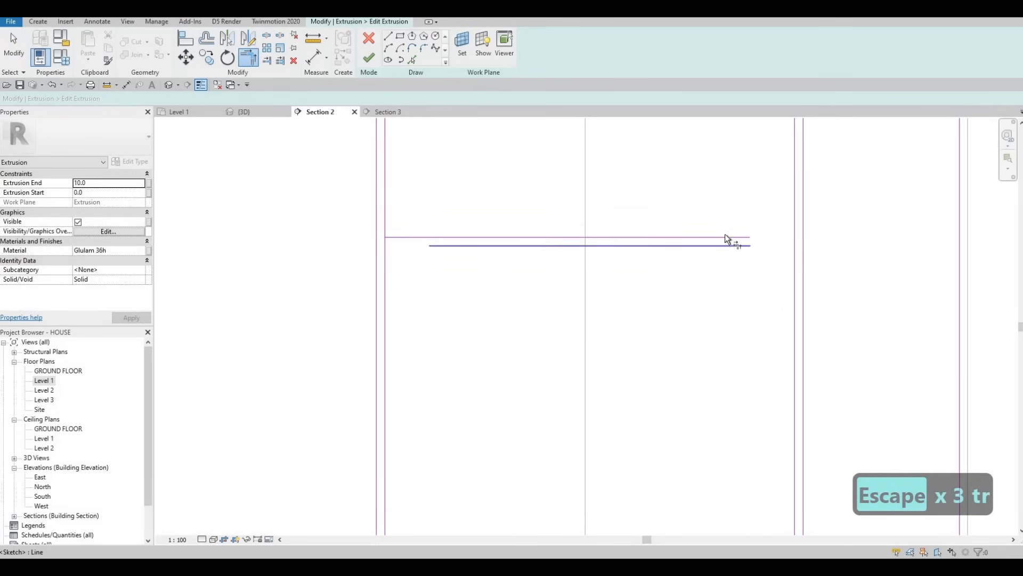
click(725, 237)
click(793, 211)
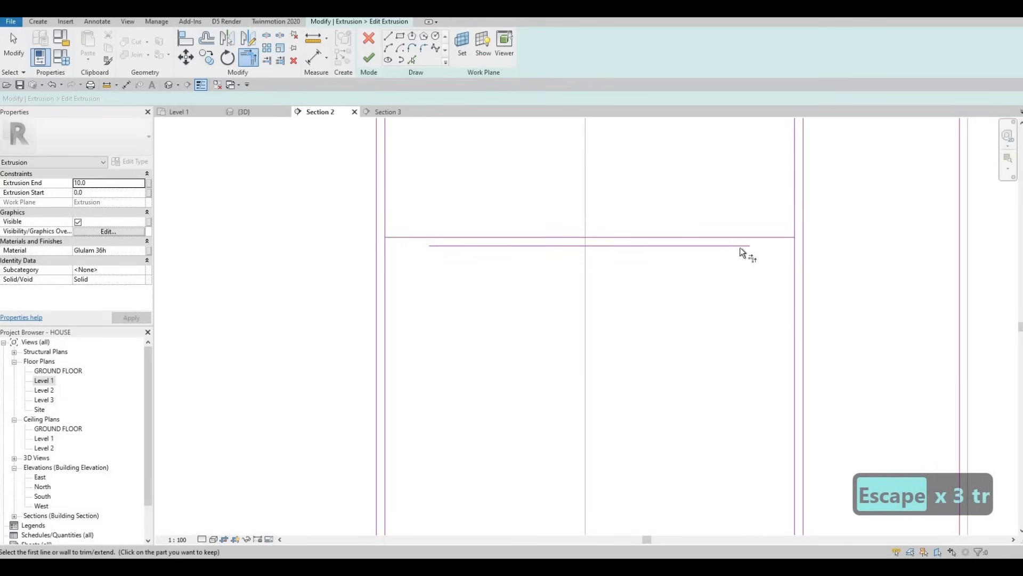
click(741, 246)
click(793, 276)
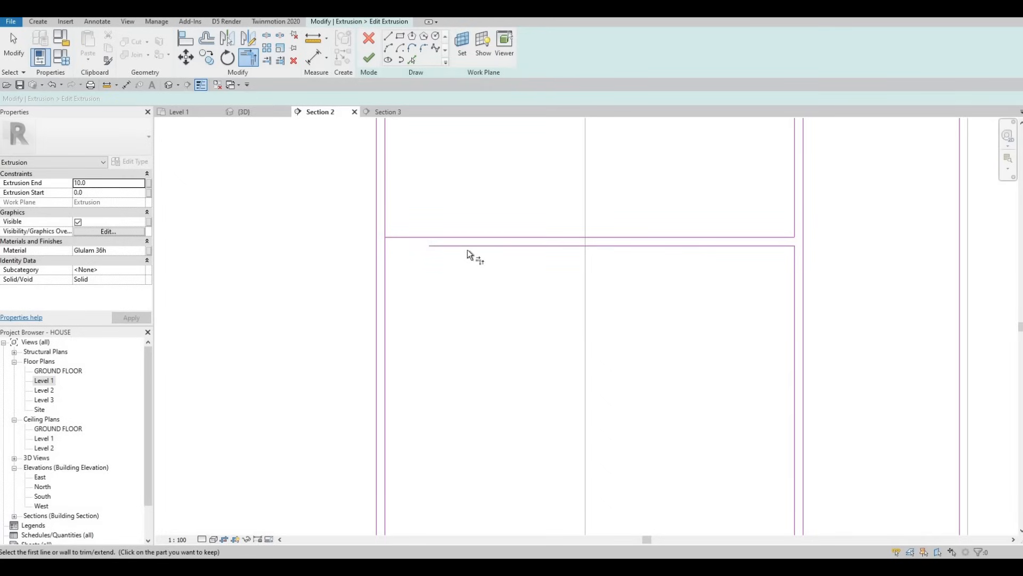
click(386, 265)
click(427, 246)
Step: Split the seventh panel's vertical side lines at both pairs of horizontal drawer lines
scroll(426, 250, up, 1)
scroll(581, 283, down, 4)
middle_drag(474, 246, 624, 231)
scroll(533, 248, up, 2)
scroll(566, 248, down, 3)
scroll(592, 246, down, 2)
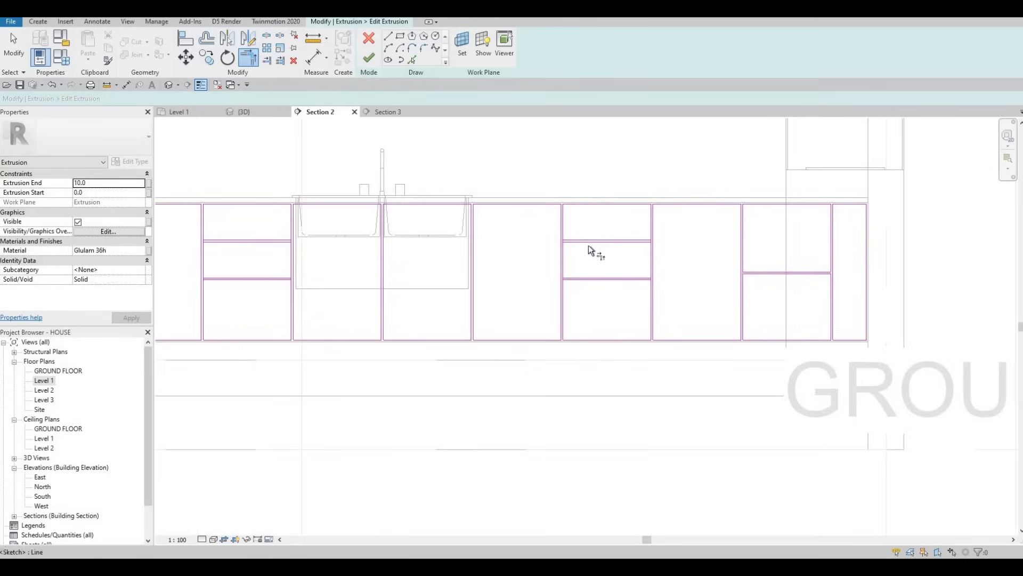
scroll(592, 245, up, 2)
scroll(593, 245, up, 2)
key(Escape)
key(Escape)
key(Escape)
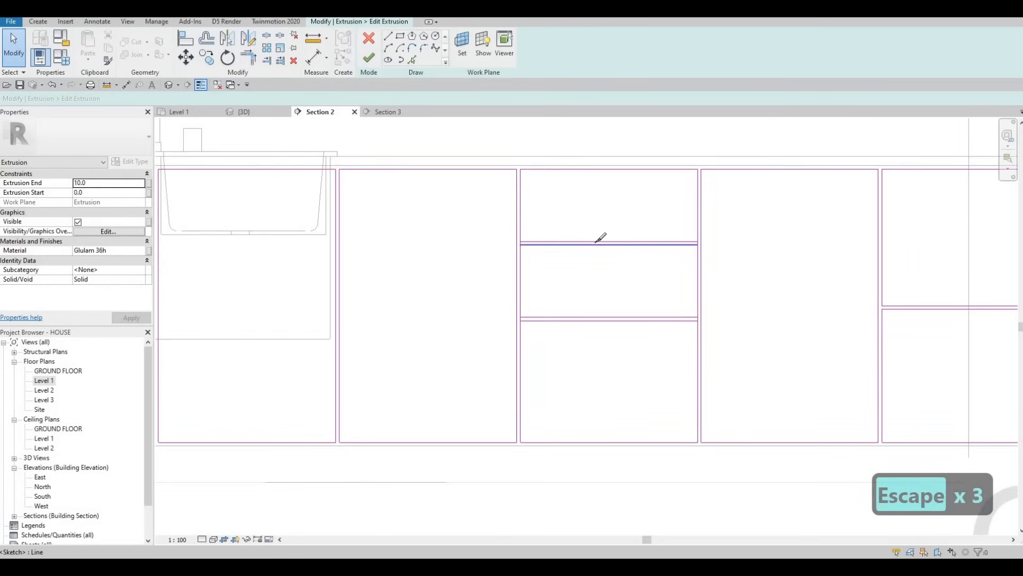
scroll(474, 235, up, 2)
key(l)
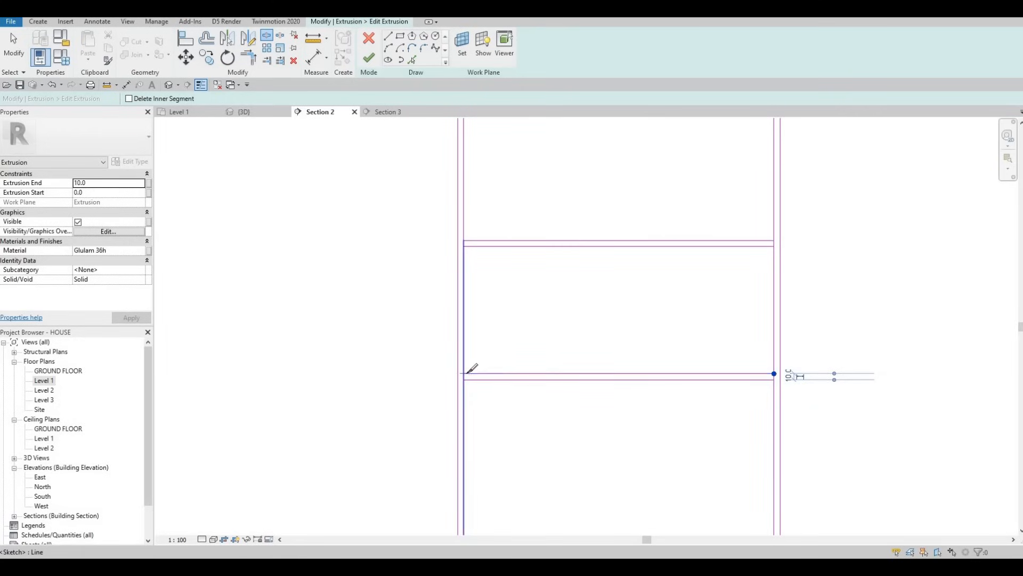
key(Escape)
key(Escape)
Step: Trim the seventh panel's side and horizontal lines to corners, separating it into three closed drawer loops
key(t)
key(r)
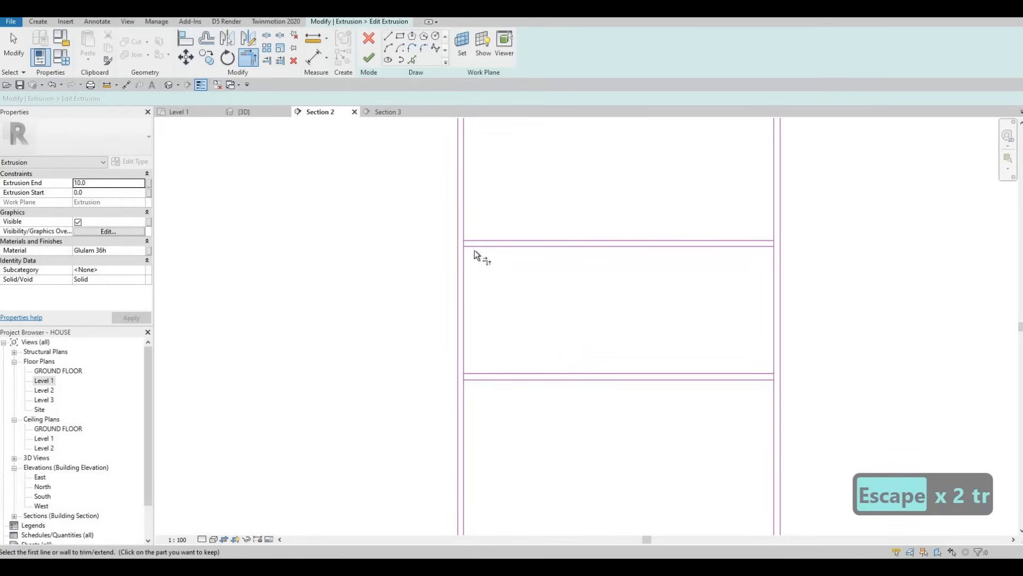
click(767, 247)
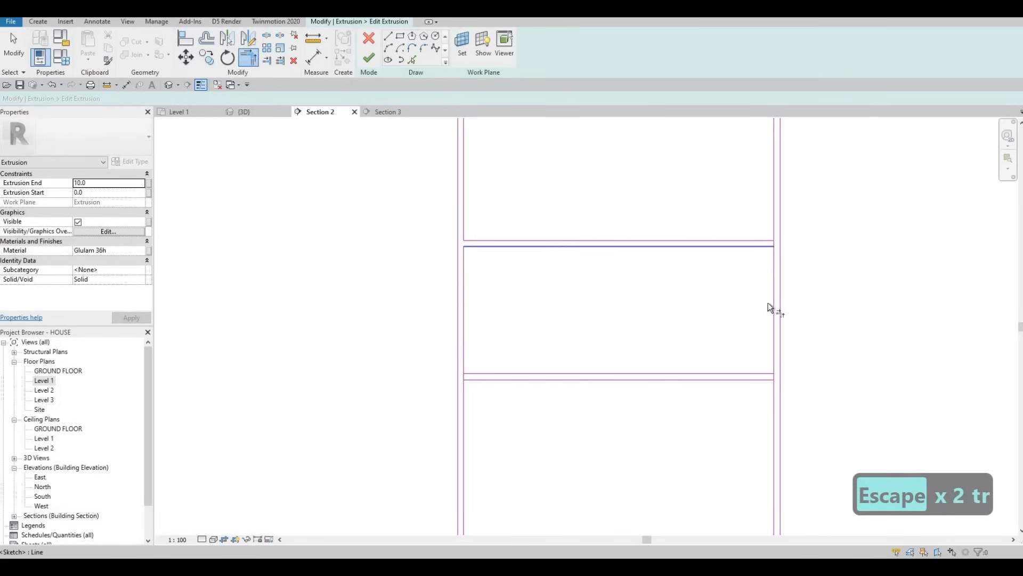
click(771, 395)
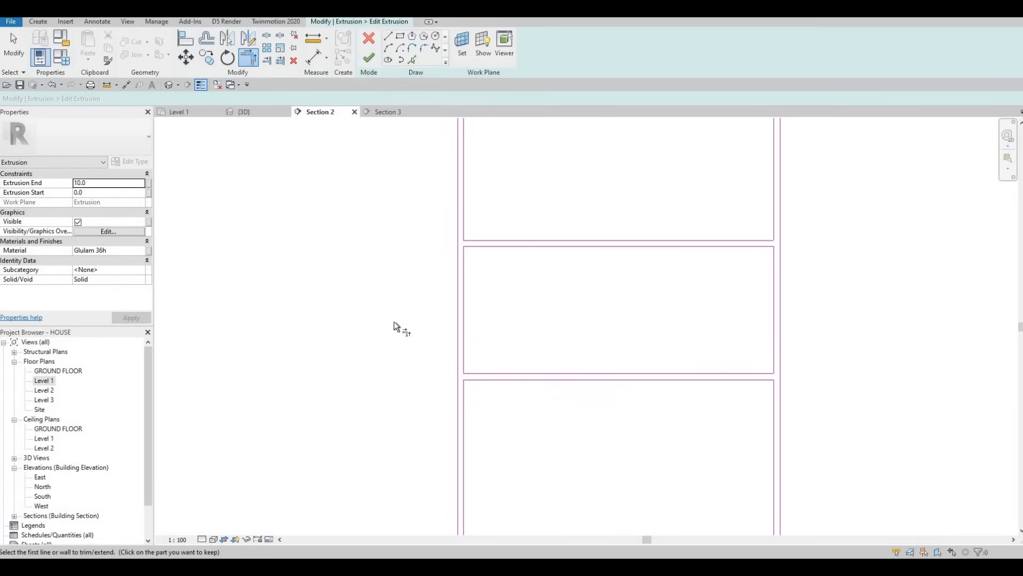
scroll(395, 327, down, 5)
scroll(548, 263, up, 4)
key(Escape)
key(Escape)
key(Escape)
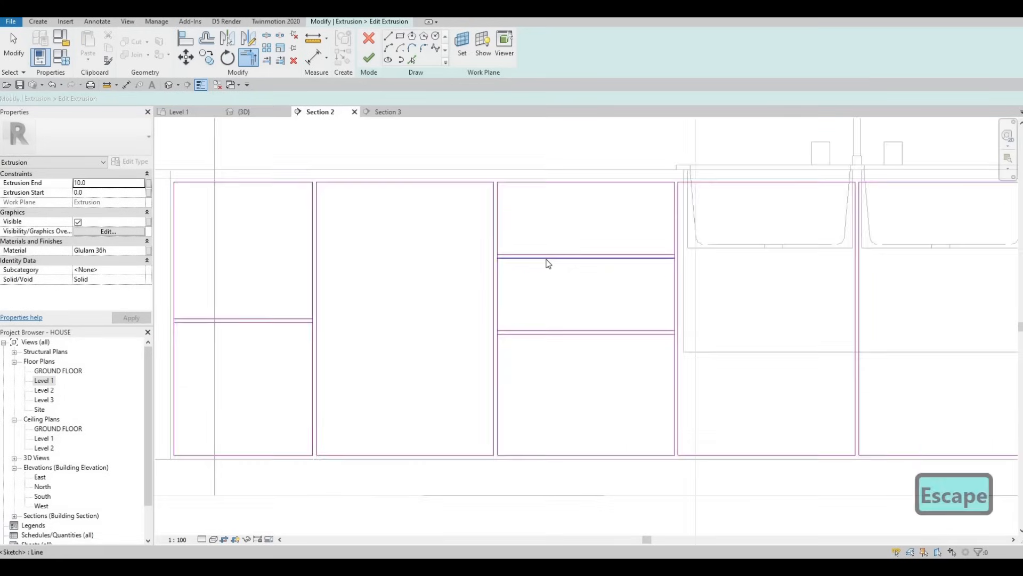
Step: Split the third panel's vertical side lines at both of its horizontal line pairs
scroll(533, 259, up, 3)
key(l)
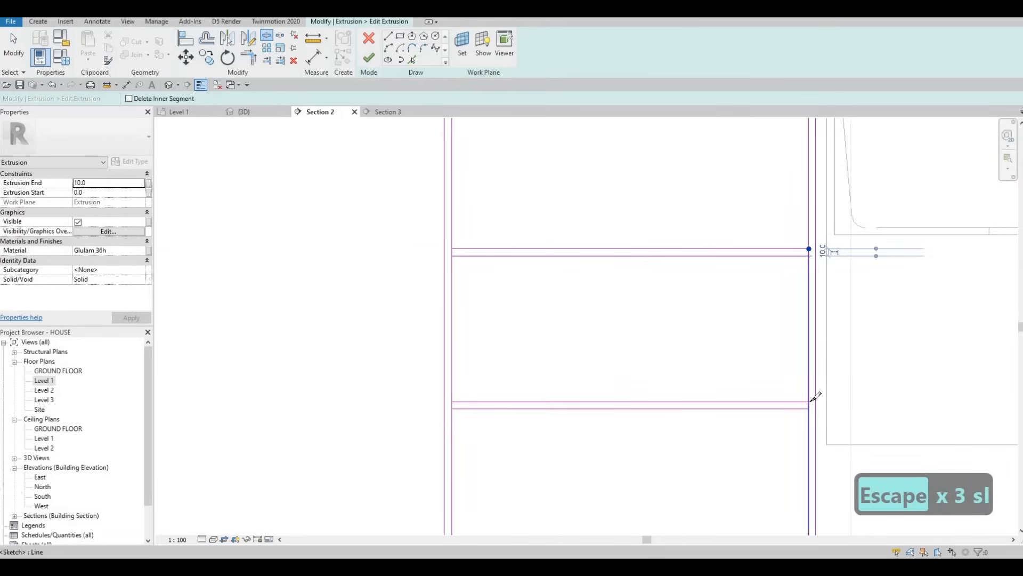
click(464, 400)
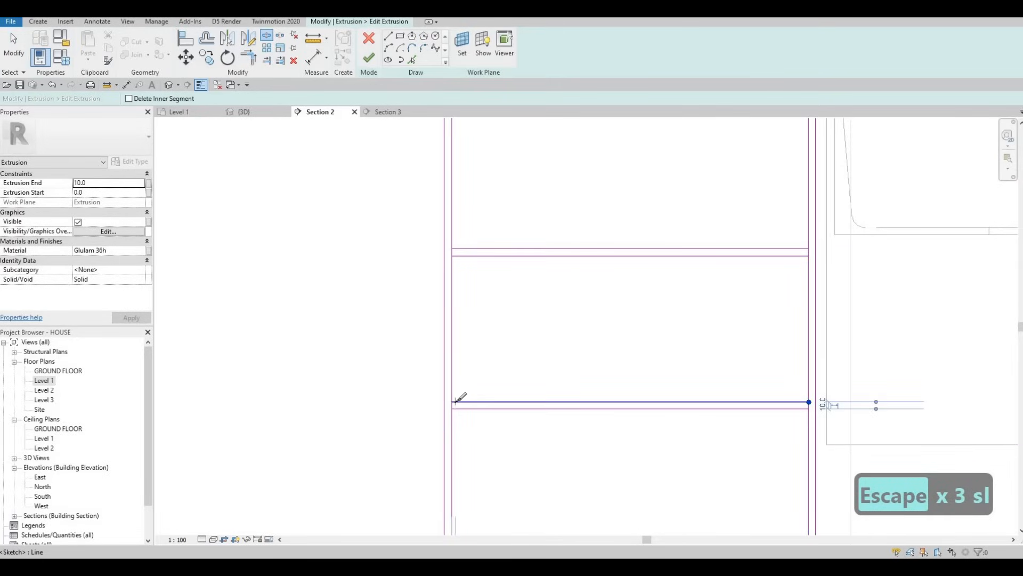
key(Escape)
key(Escape)
key(Escape)
Step: Trim the third panel's lines into corners so its three drawer fronts become separate closed loops
key(t)
key(r)
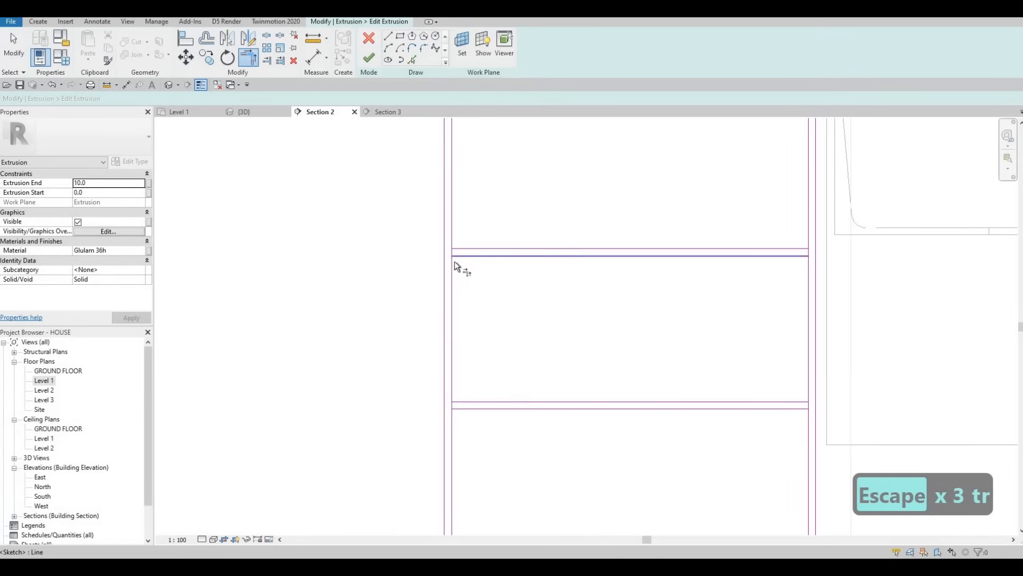
click(452, 263)
click(795, 255)
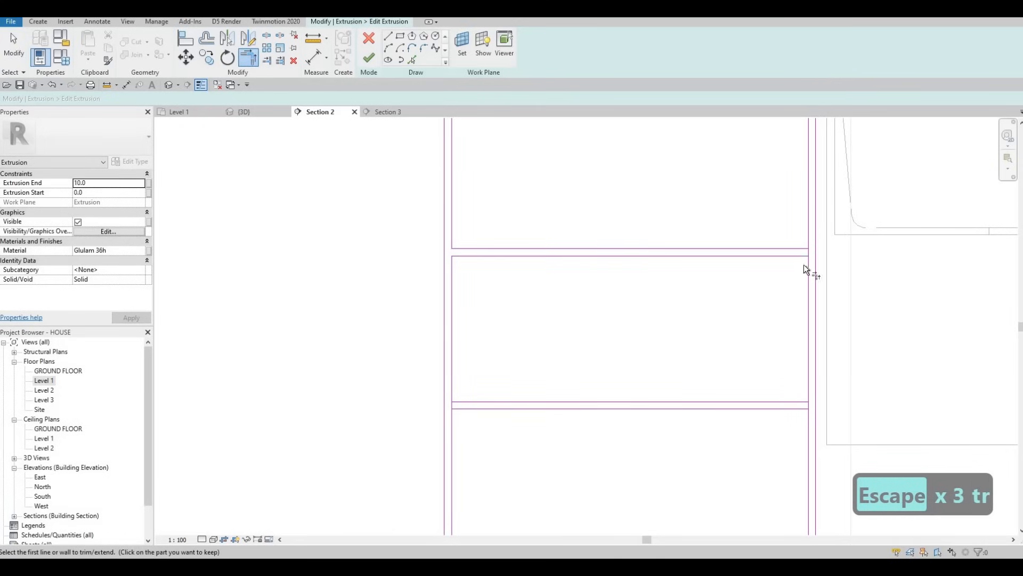
click(808, 271)
click(801, 411)
click(452, 409)
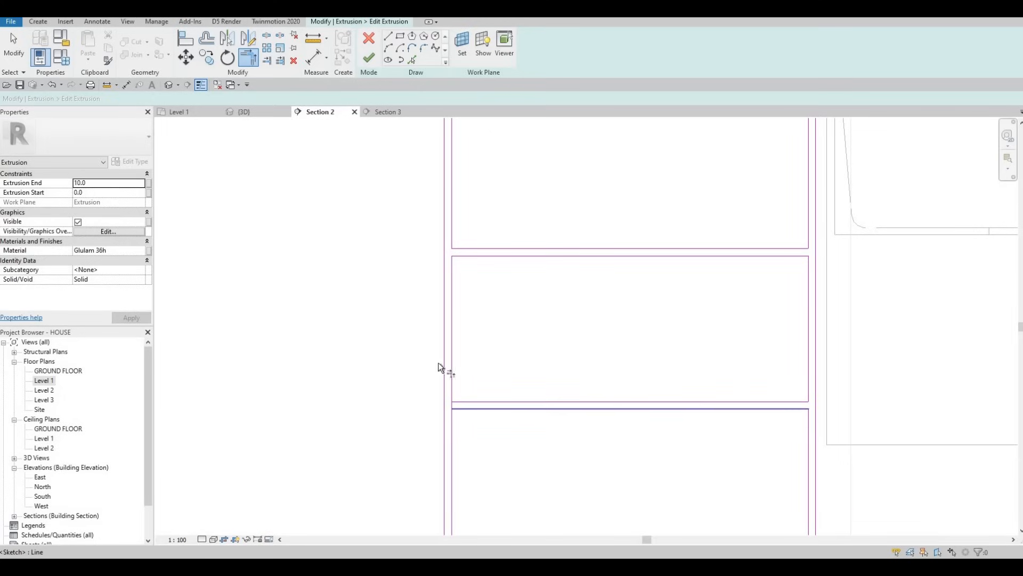
scroll(493, 306, down, 4)
scroll(467, 316, up, 4)
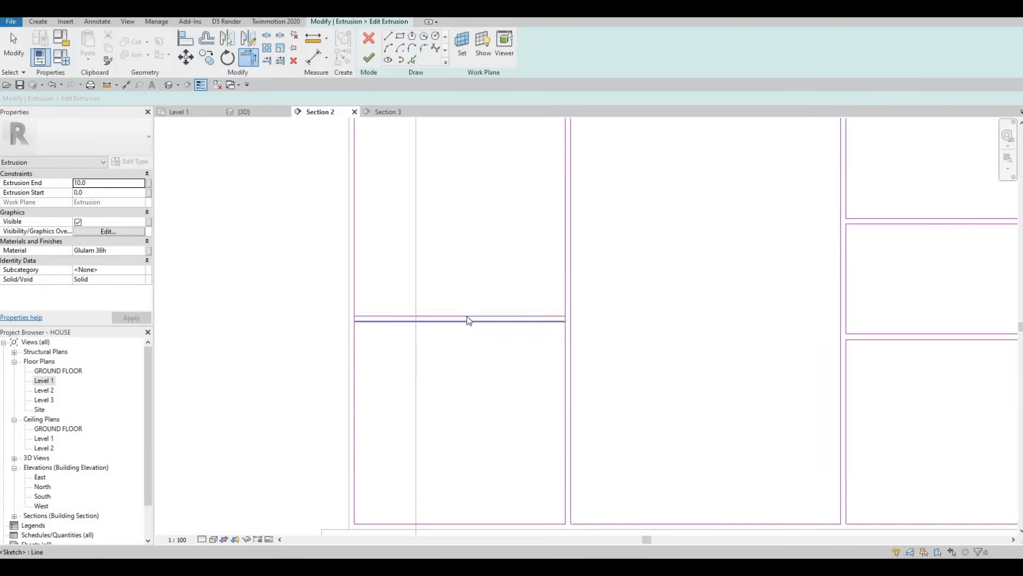
key(Escape)
key(Escape)
Step: Split the narrow end panel's vertical side lines level with its pair of horizontal lines
key(s)
key(l)
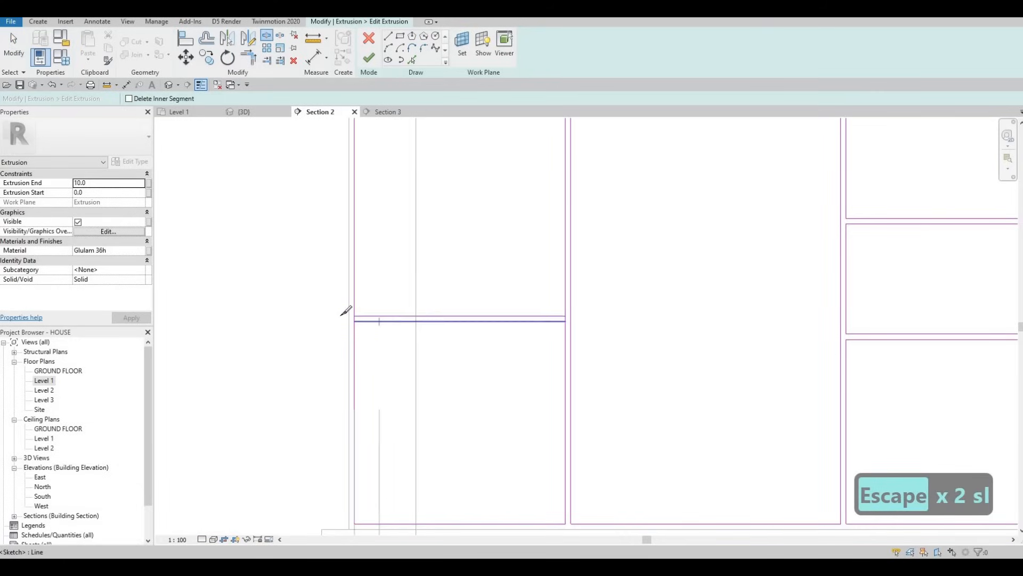
scroll(373, 314, up, 3)
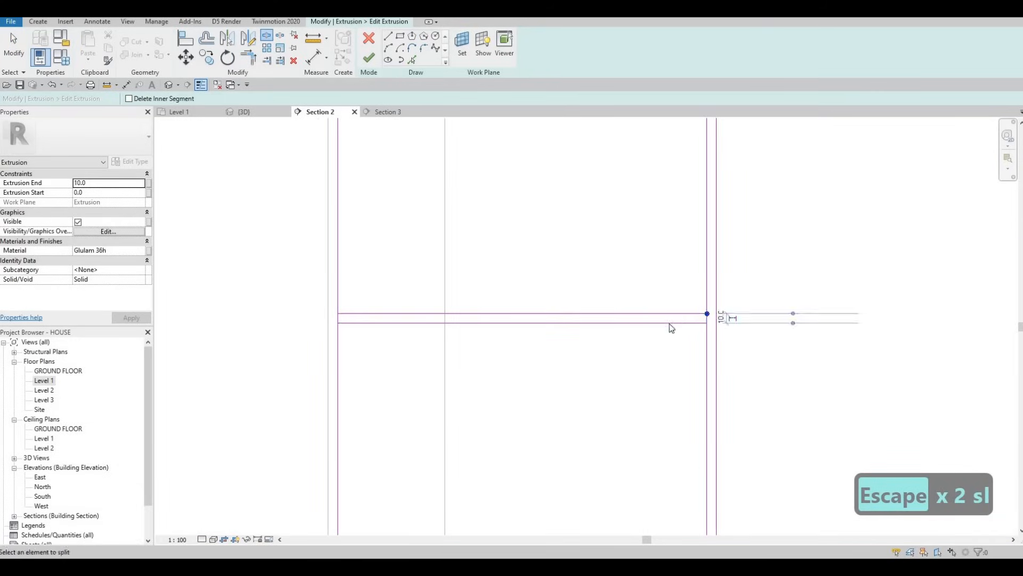
Step: Trim the narrow end panel's side and horizontal lines to corners, separating it into two closed loops
key(Escape)
key(Escape)
key(Escape)
key(t)
key(r)
click(339, 332)
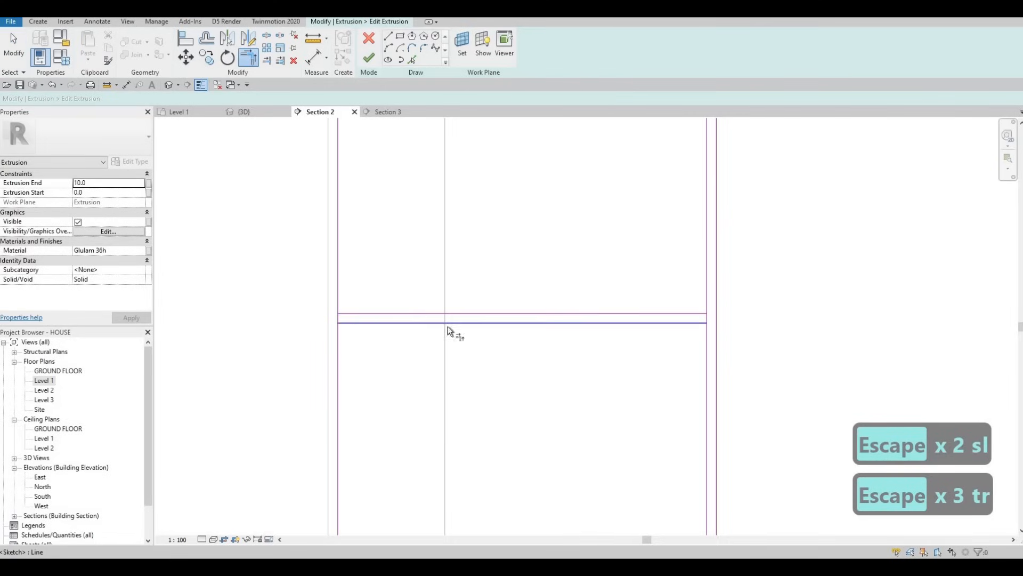
click(691, 322)
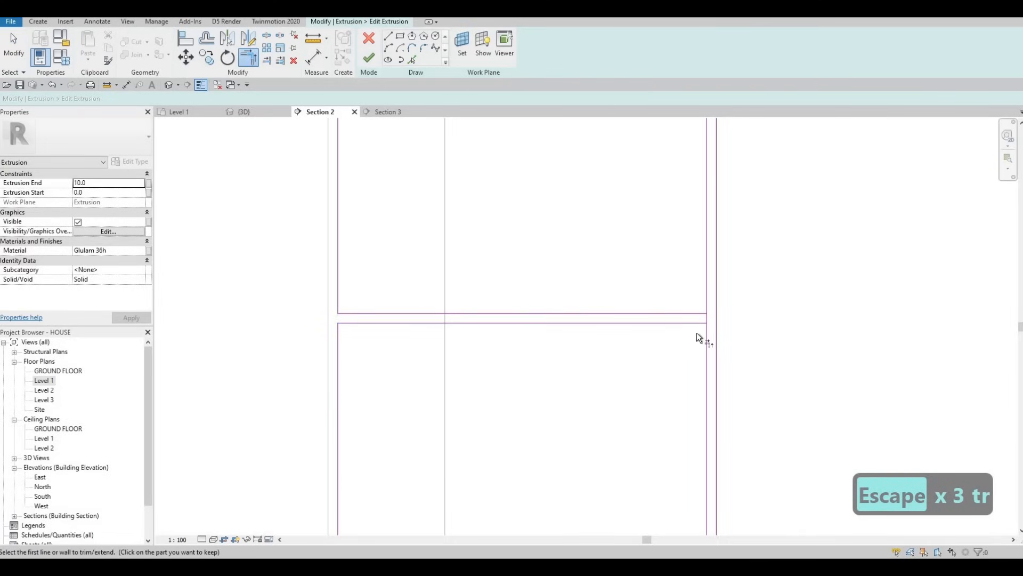
scroll(676, 303, down, 3)
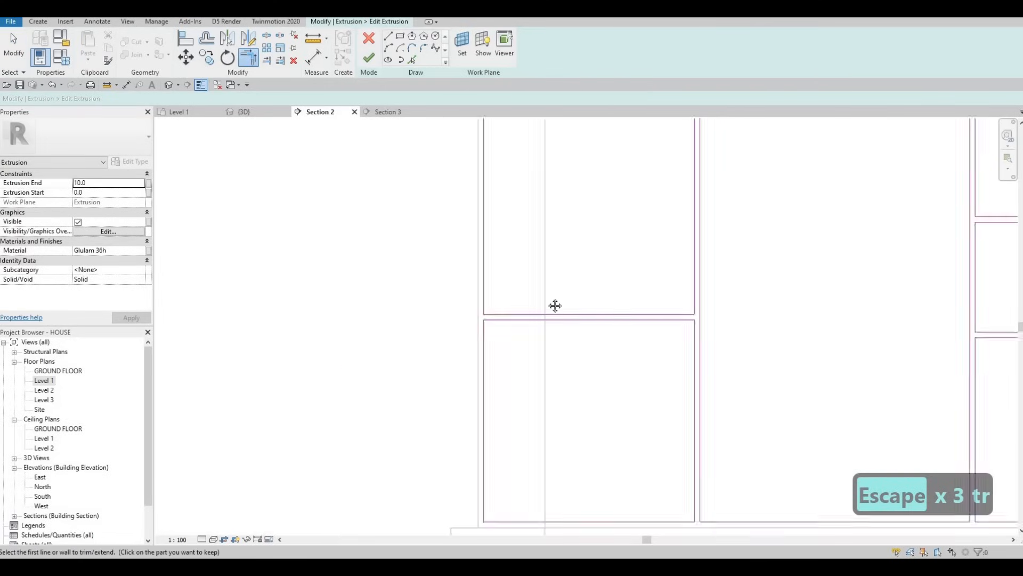
Step: Finish the extrusion sketch with all the separated door and drawer loops and inspect the panels in 3D
scroll(554, 304, down, 3)
mouse_move(554, 303)
middle_down()
mouse_move(626, 307)
mouse_move(476, 293)
middle_up()
scroll(477, 293, down, 3)
key(Escape)
scroll(807, 308, down, 2)
middle_drag(806, 308, 604, 306)
scroll(770, 272, up, 5)
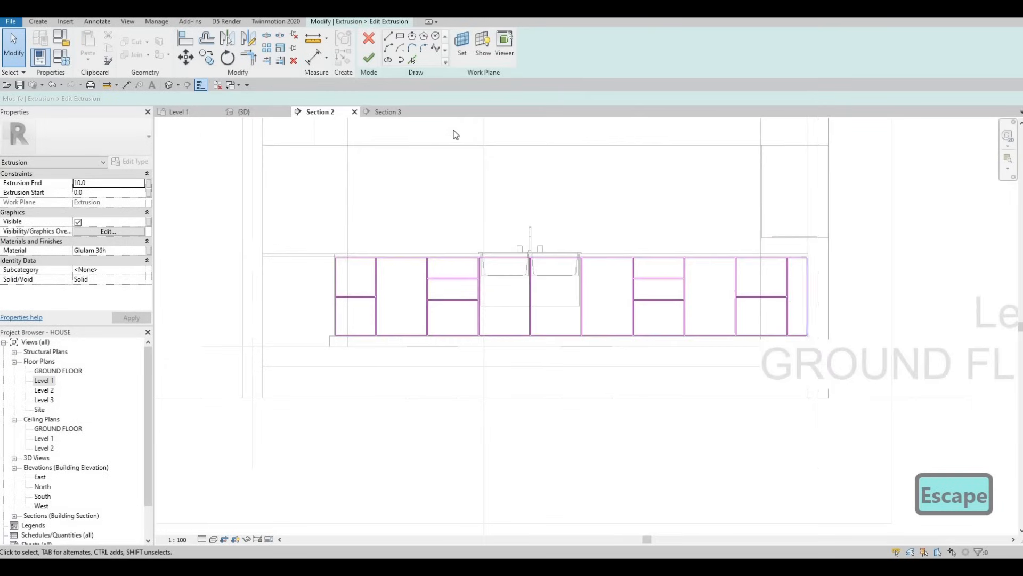
click(370, 59)
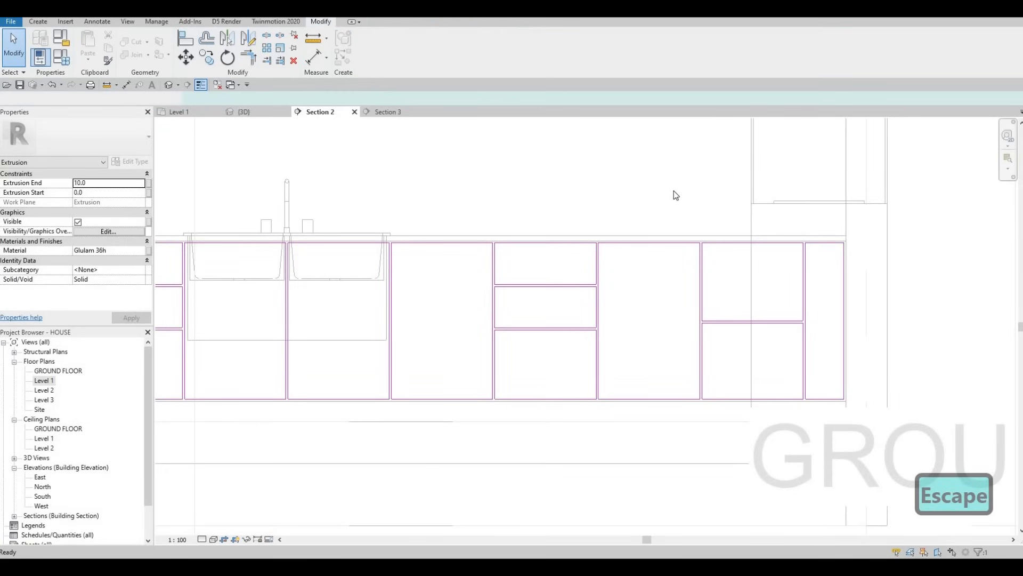
click(257, 111)
key(Escape)
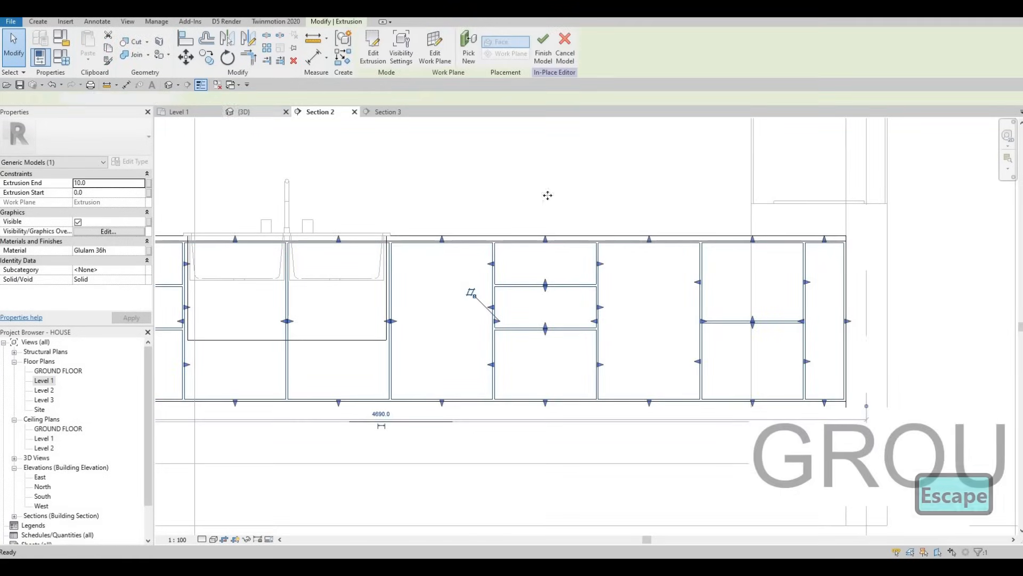
shift+middle_drag(593, 268, 283, 145)
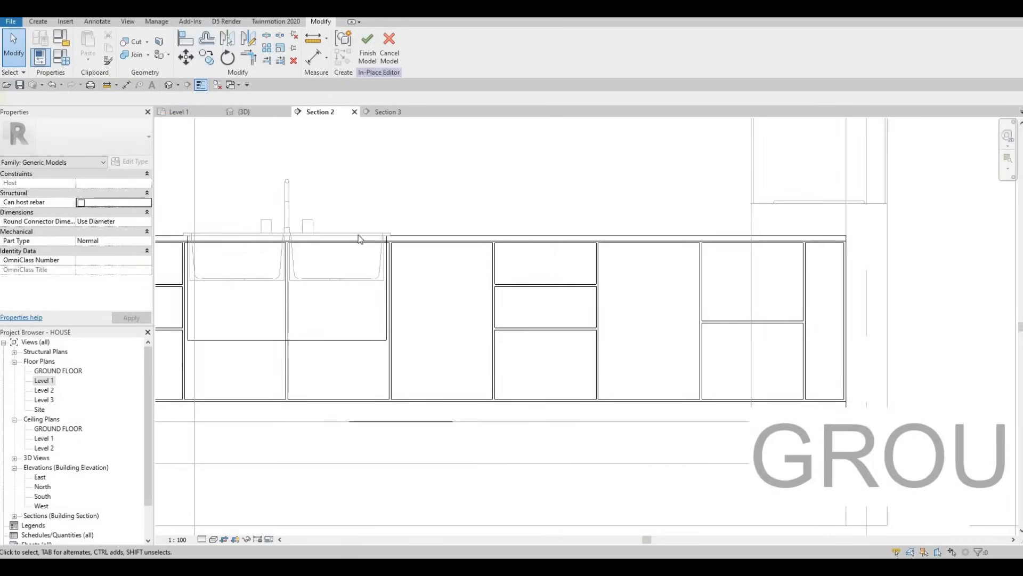
middle_drag(359, 238, 542, 231)
key(Escape)
scroll(407, 244, down, 1)
middle_drag(407, 245, 447, 238)
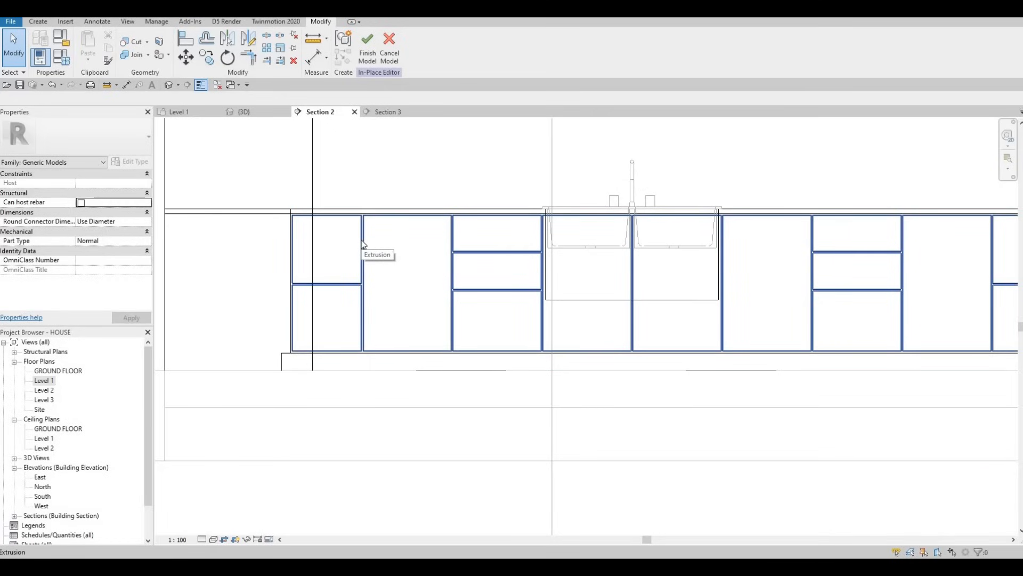
click(363, 244)
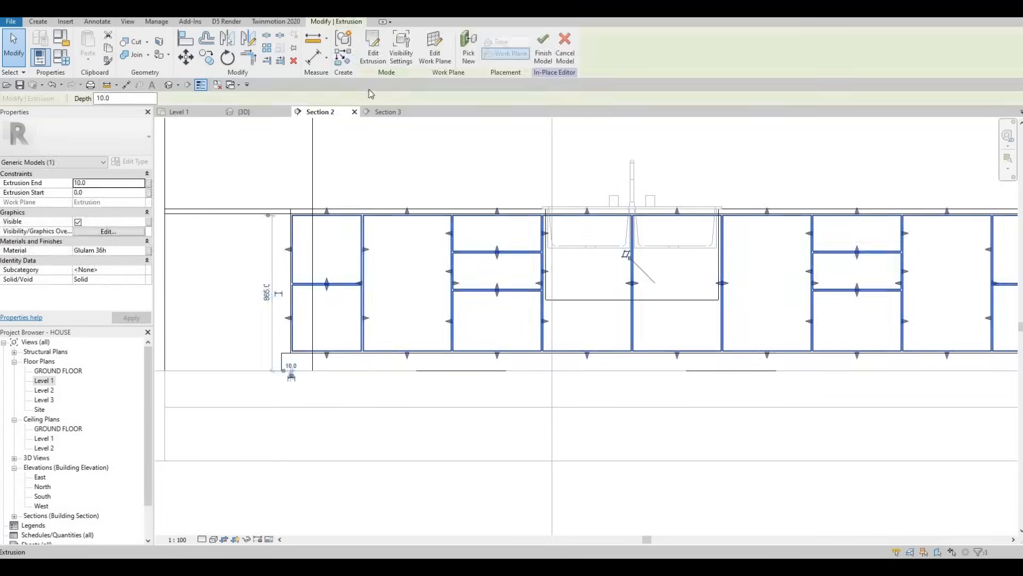
click(373, 59)
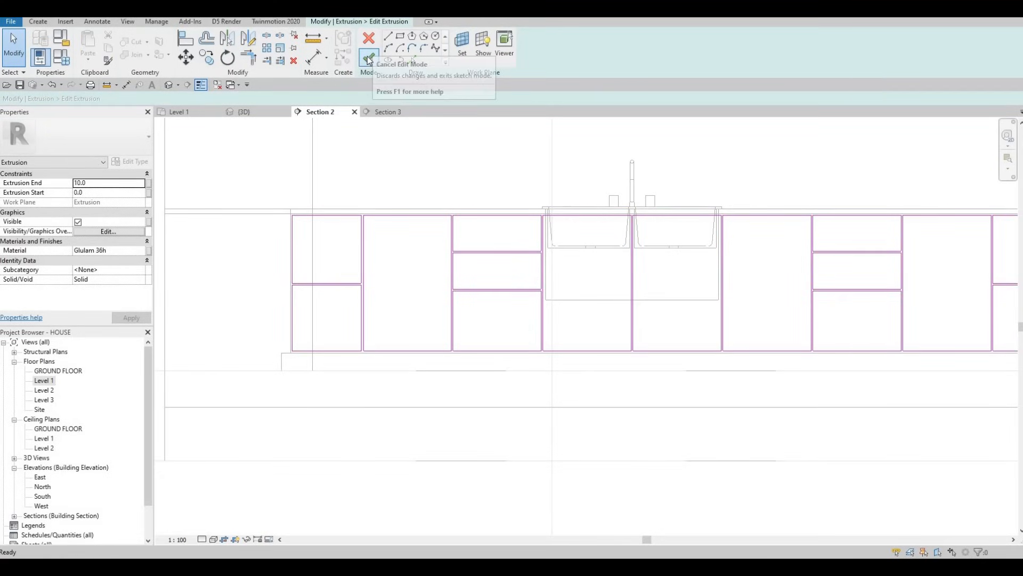
click(368, 58)
key(Escape)
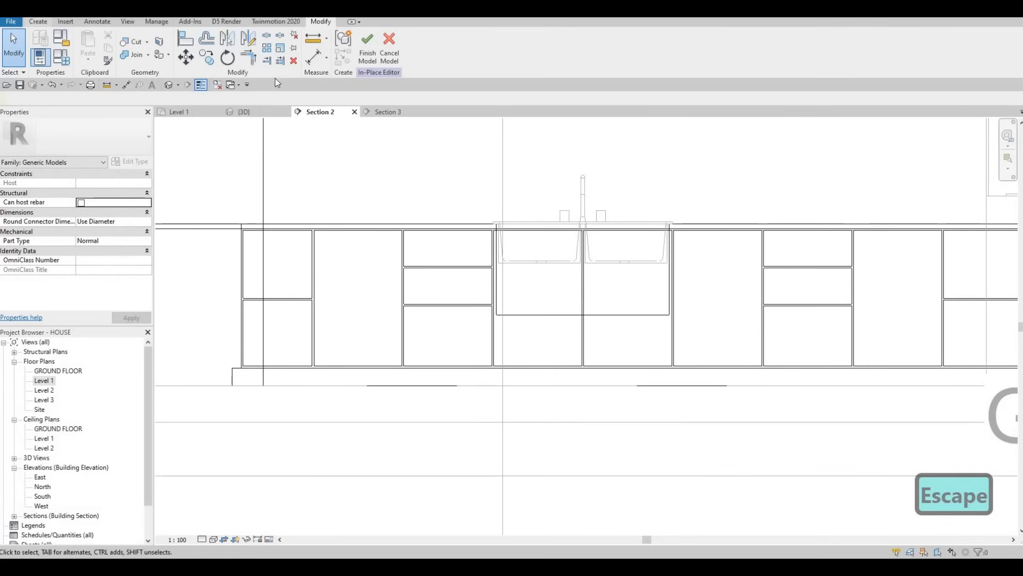
Step: Start a void extrusion on the cabinet panels' face with an extrusion start of -5 and an extrusion end of 5
click(208, 63)
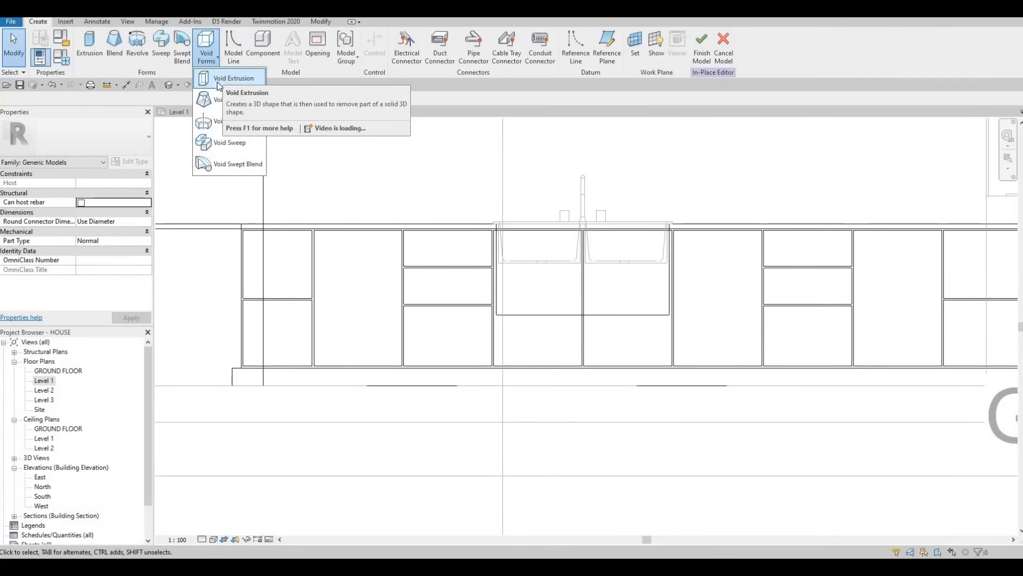
click(218, 79)
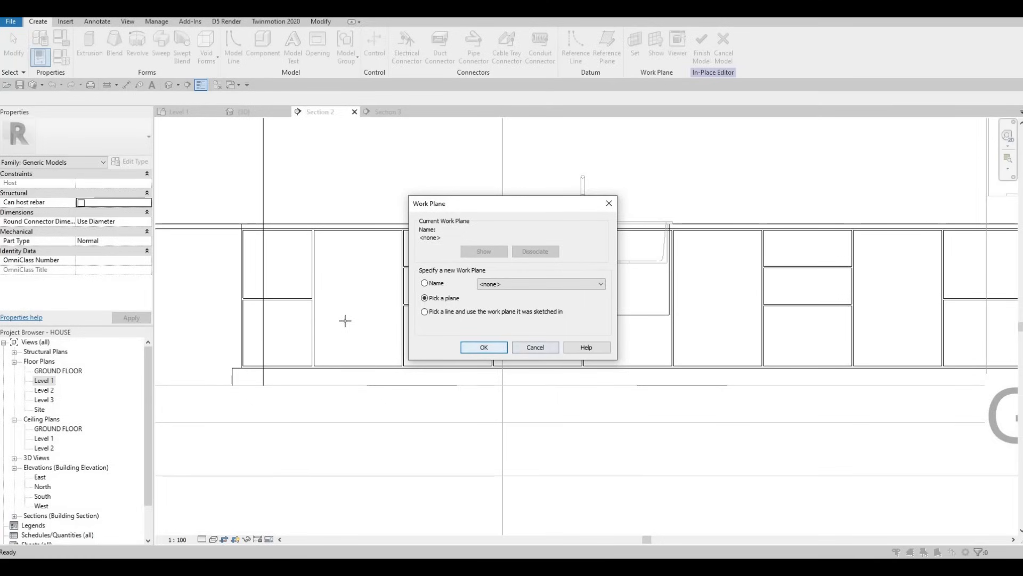
key(Return)
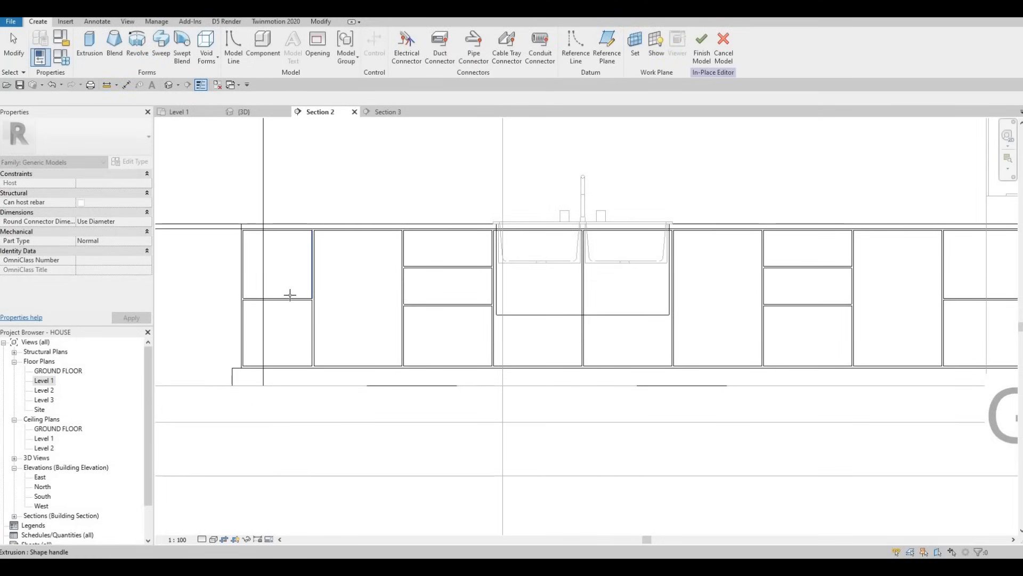
click(96, 186)
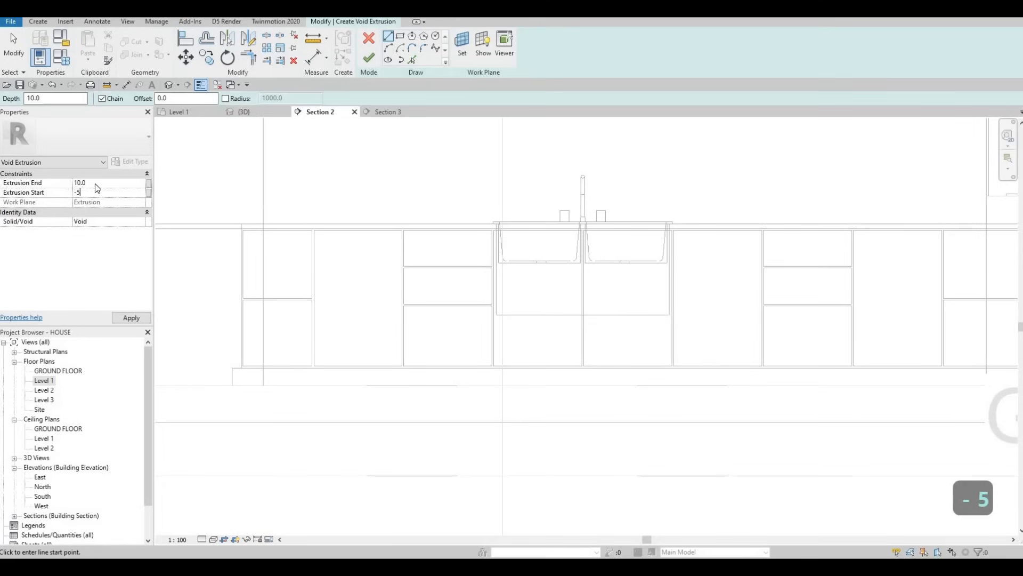
text(5)
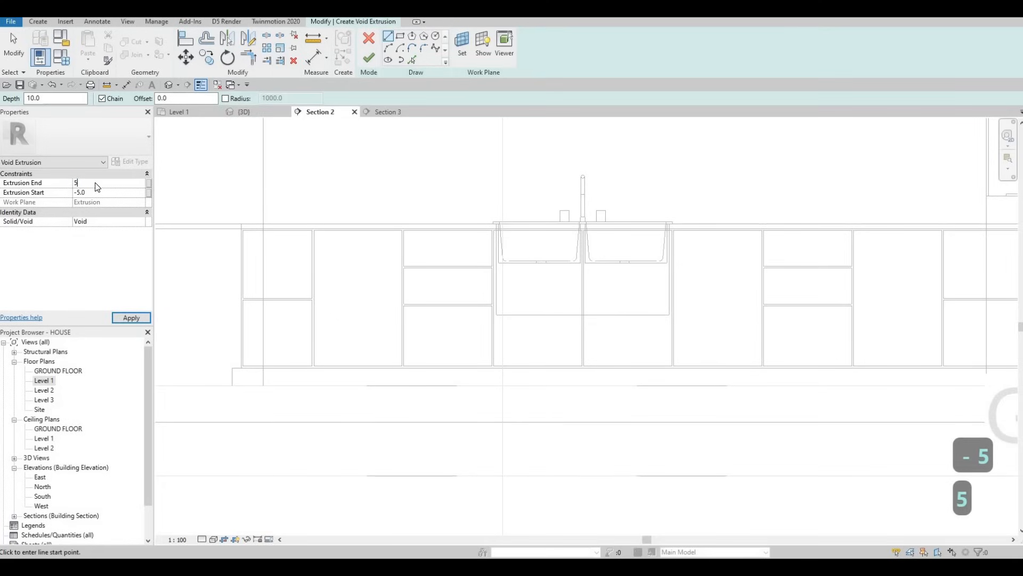
key(Return)
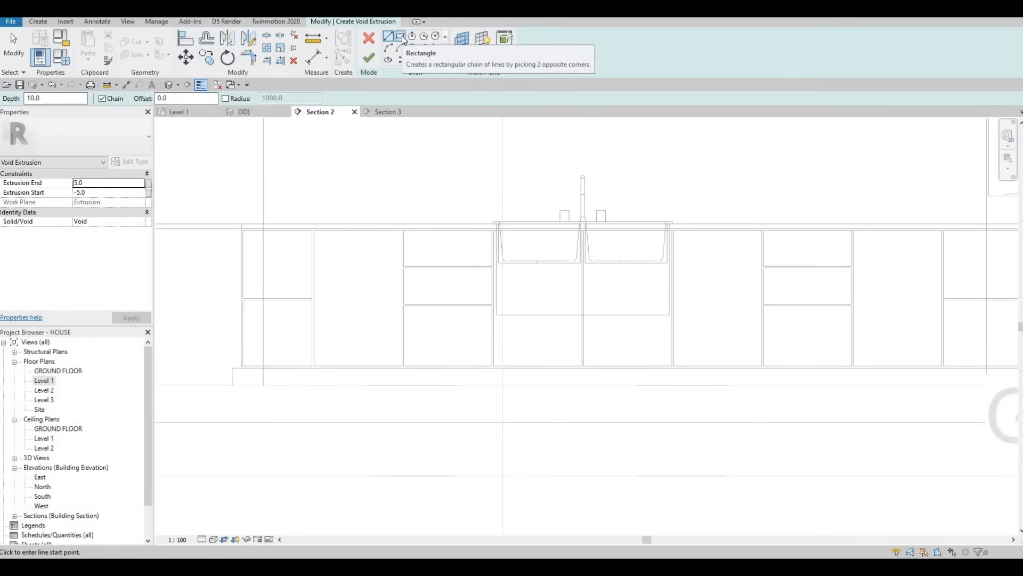
Step: Sketch rectangles with a 50 mm inward offset inside the upper and lower fronts of the narrow end panel
click(401, 38)
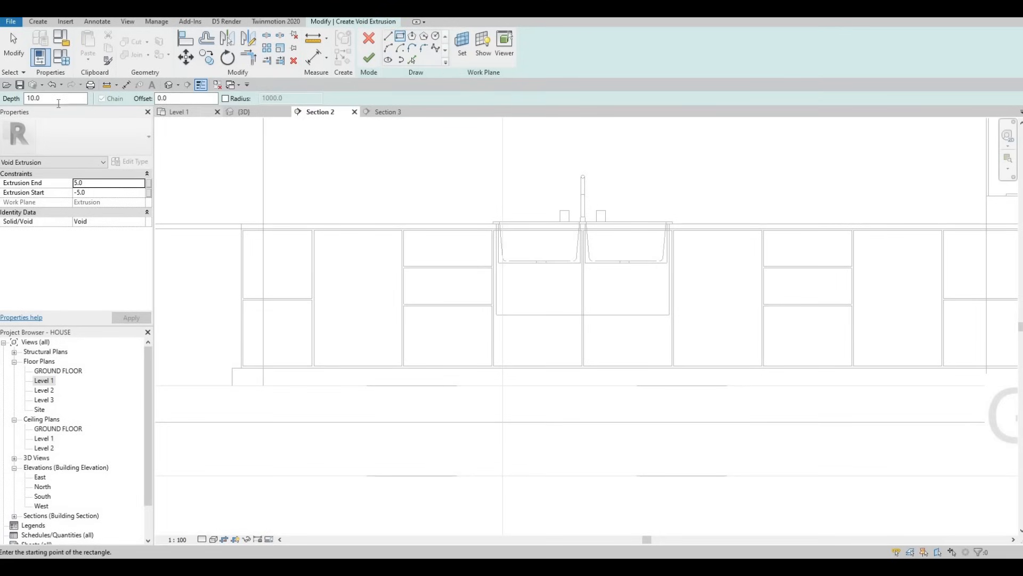
text(0)
key(Return)
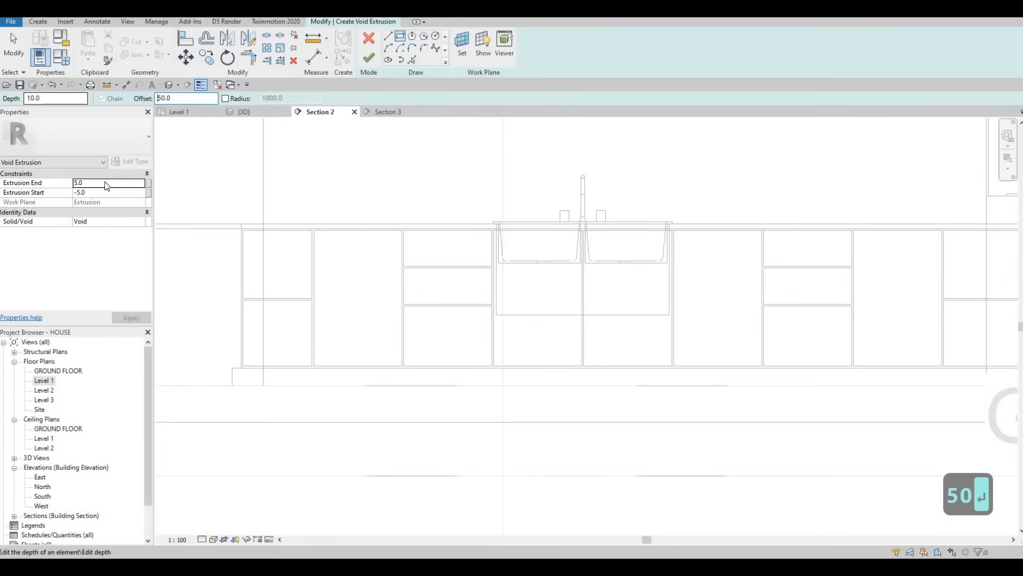
scroll(238, 226, up, 3)
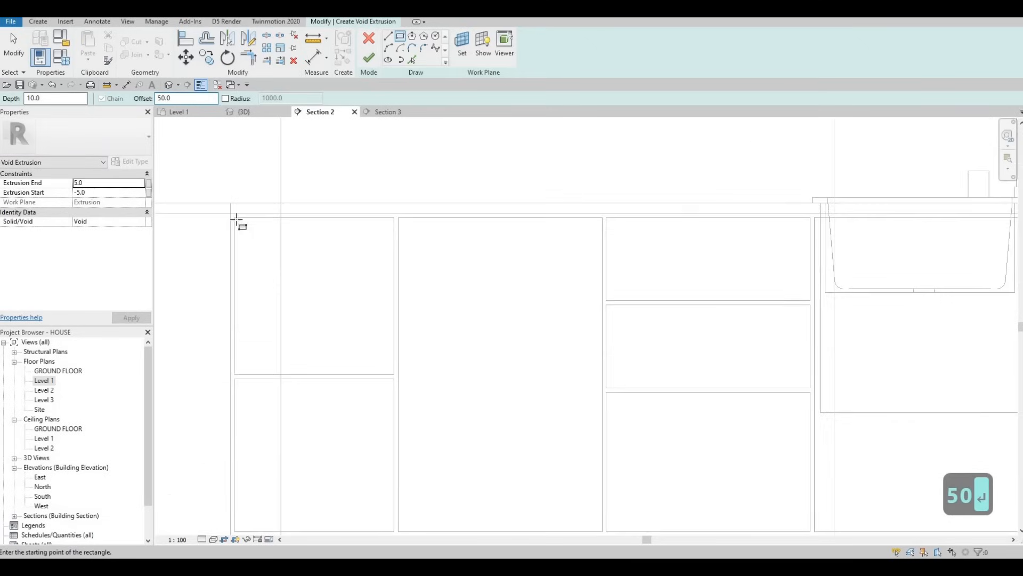
click(332, 294)
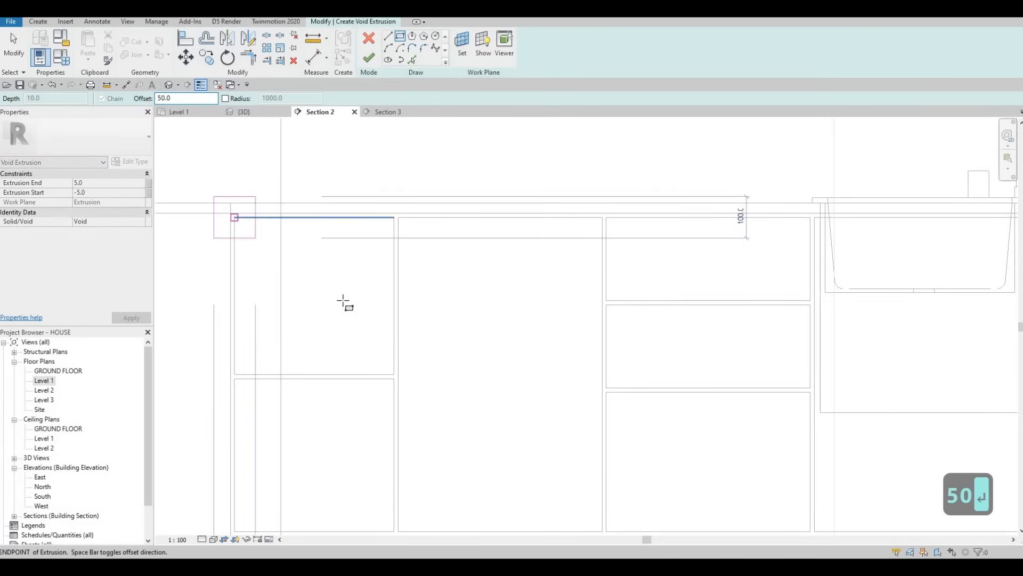
click(393, 373)
key(Escape)
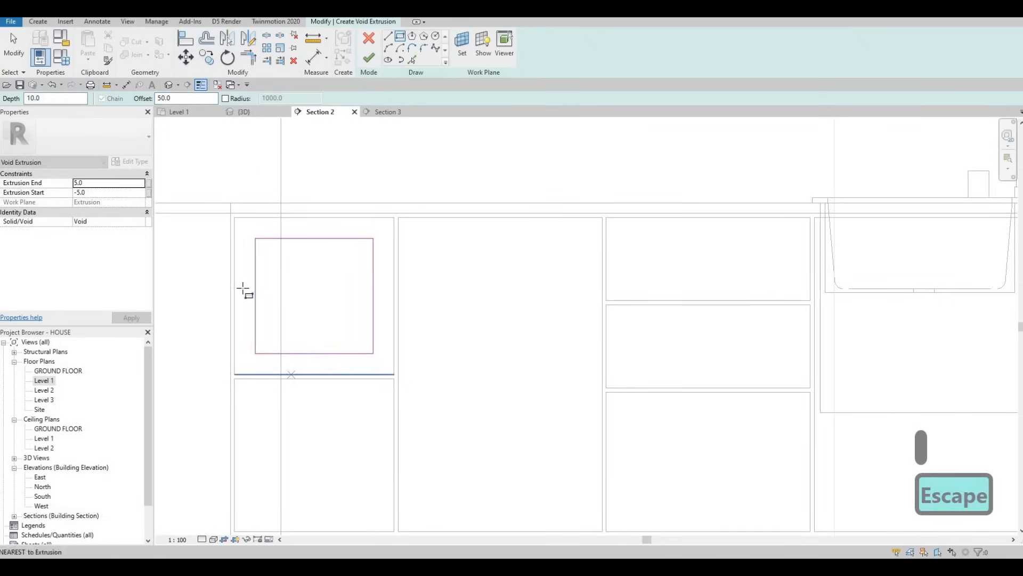
middle_drag(243, 287, 248, 182)
click(241, 274)
click(400, 426)
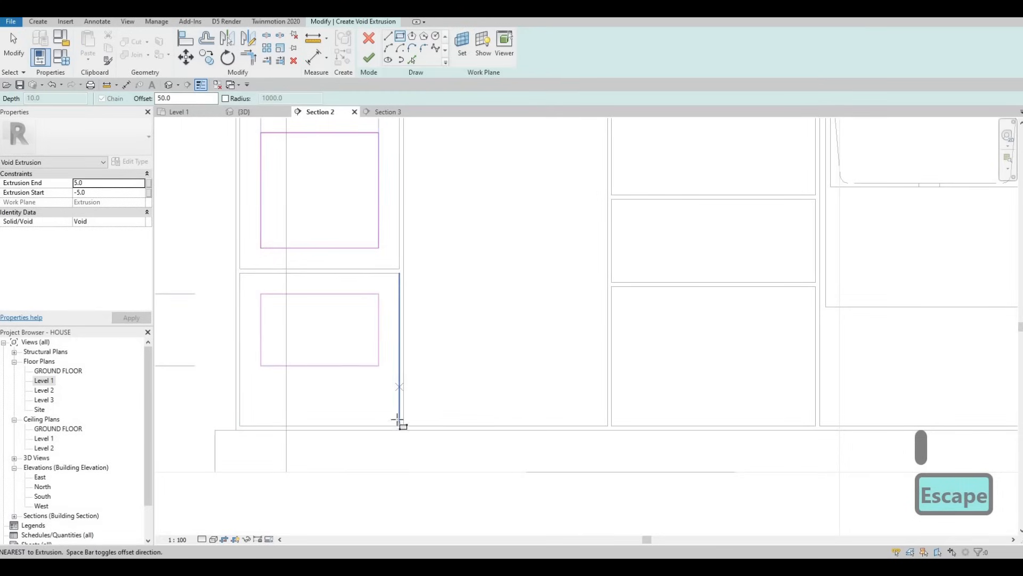
Step: Sketch a rectangle inset 50 mm inside the tall door next to the narrow end panel
middle_drag(350, 206, 255, 244)
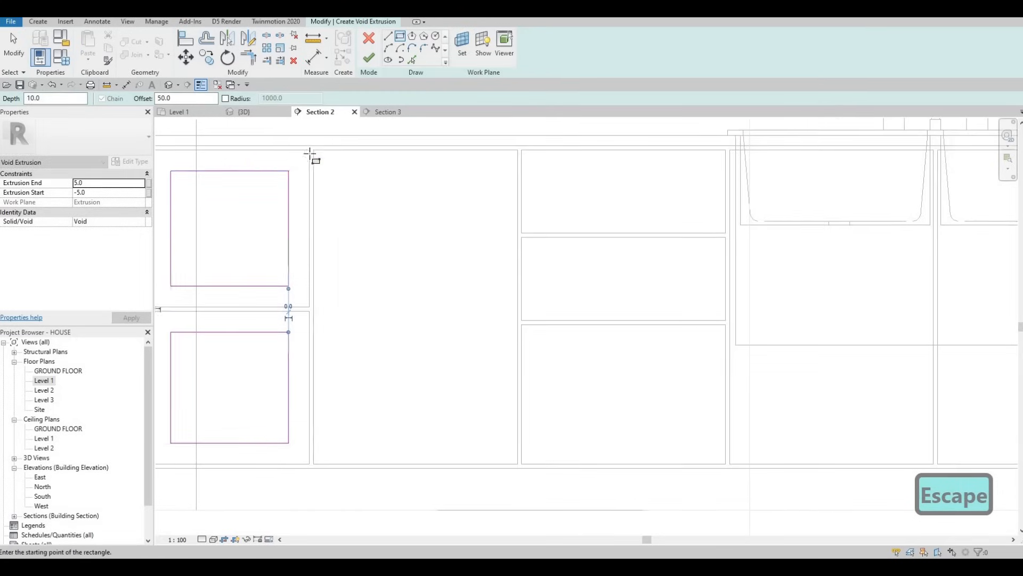
click(312, 155)
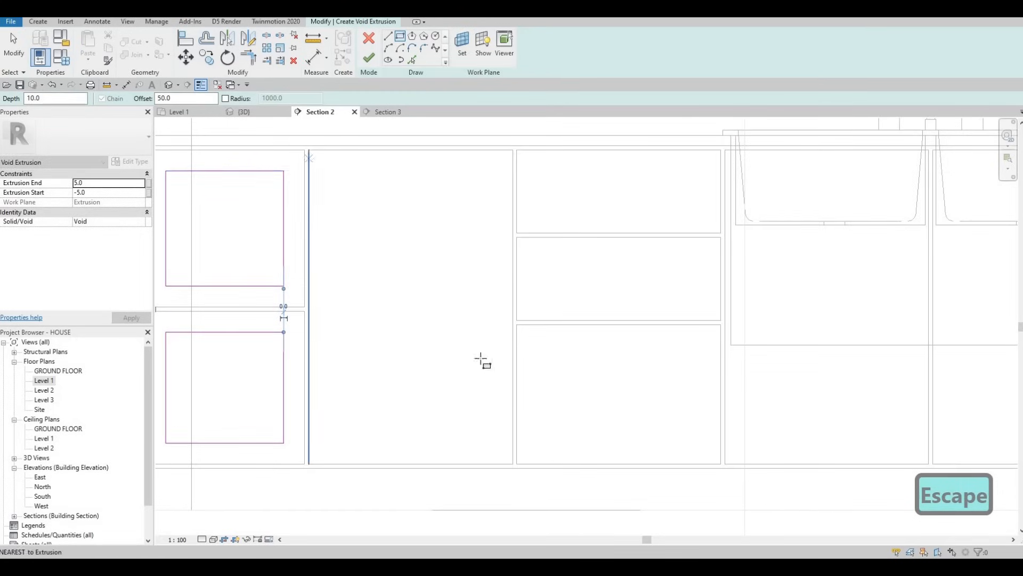
click(512, 464)
Step: Sketch a rectangle inset 50 mm inside each of the third panel's three drawer fronts
click(516, 151)
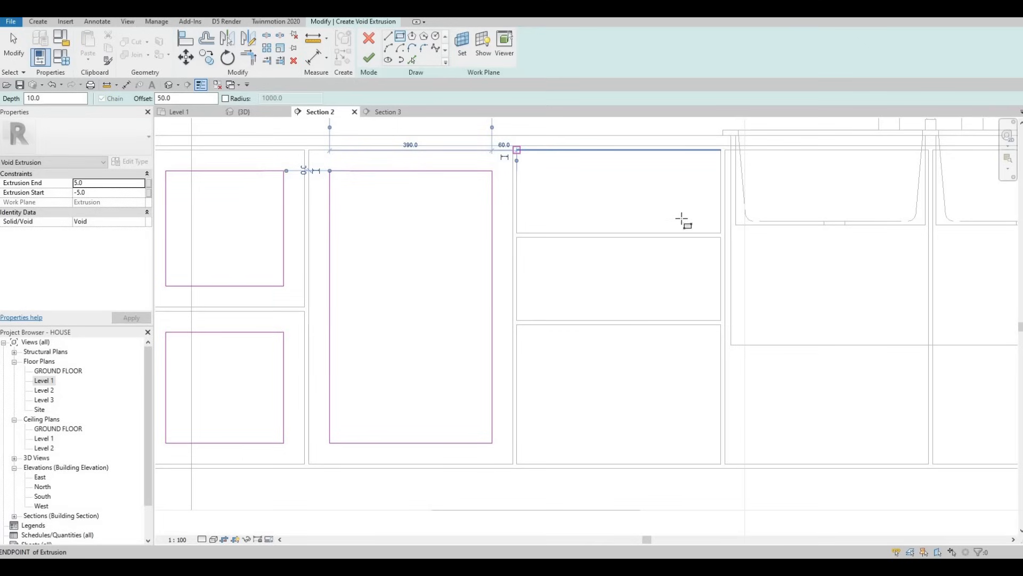
click(720, 233)
click(519, 238)
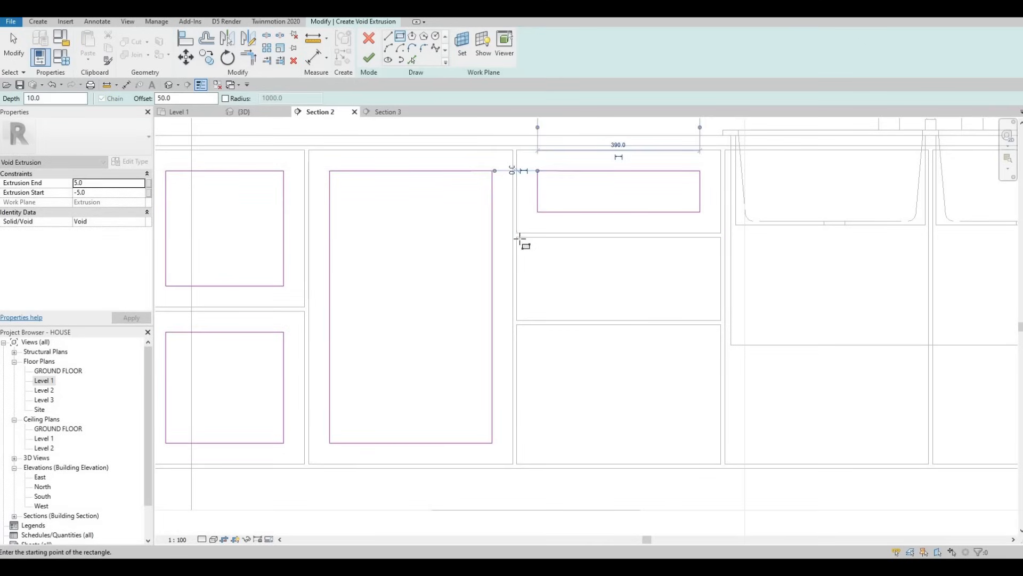
click(721, 320)
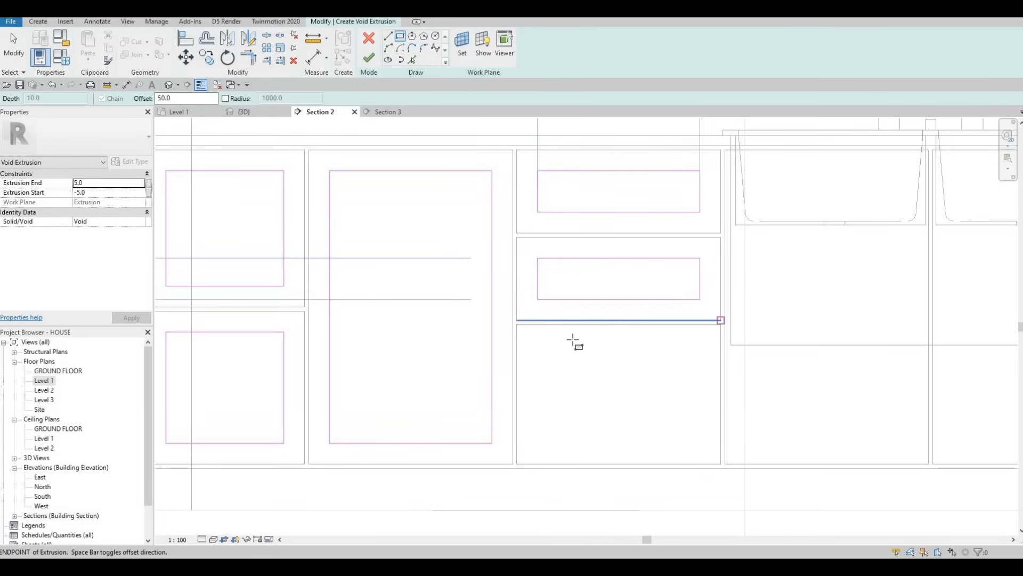
click(517, 325)
click(720, 463)
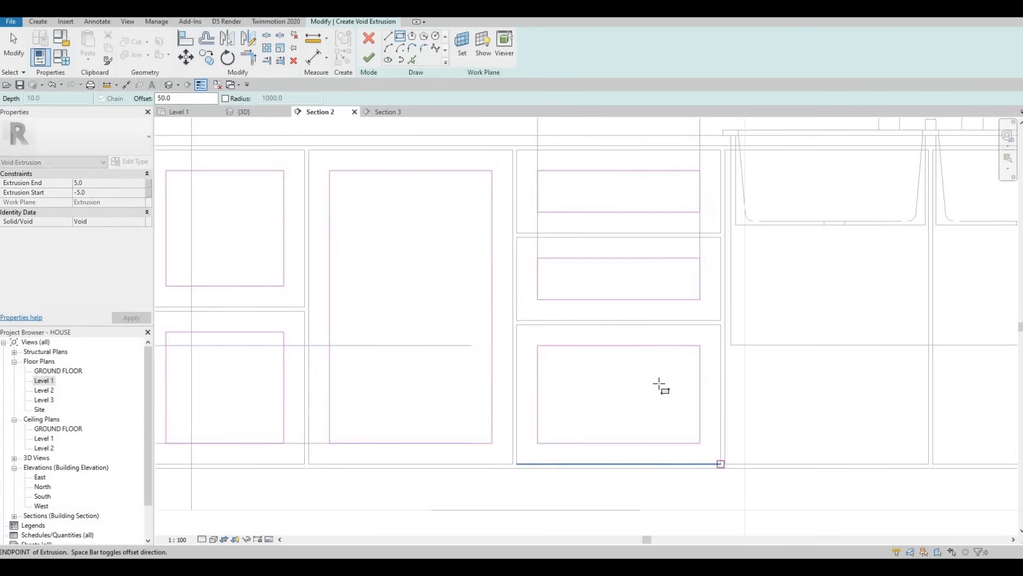
Step: Sketch a rectangle inset 50 mm inside each of the two tall doors beneath the sink
scroll(441, 222, down, 2)
scroll(397, 197, up, 1)
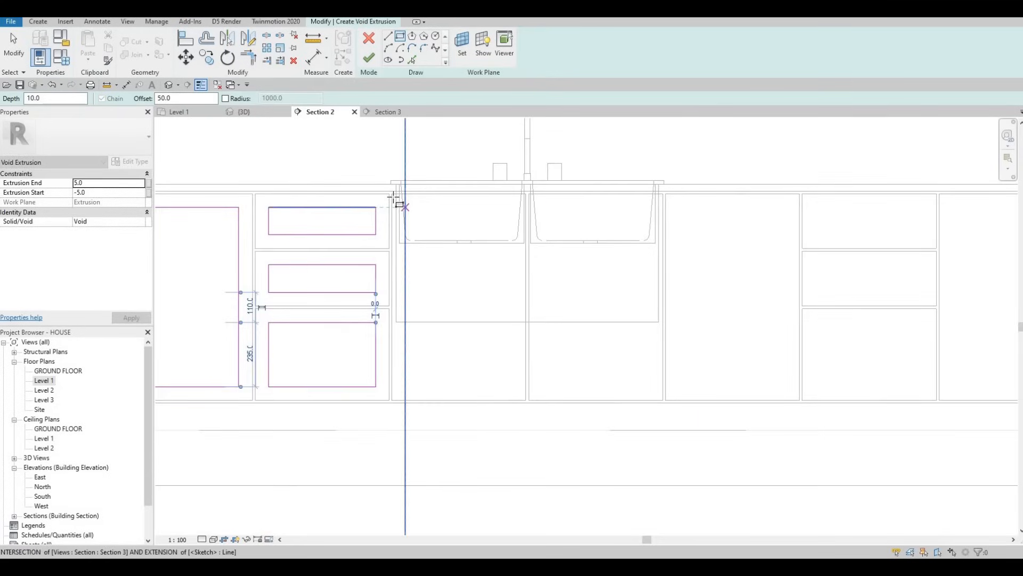
click(393, 196)
click(526, 400)
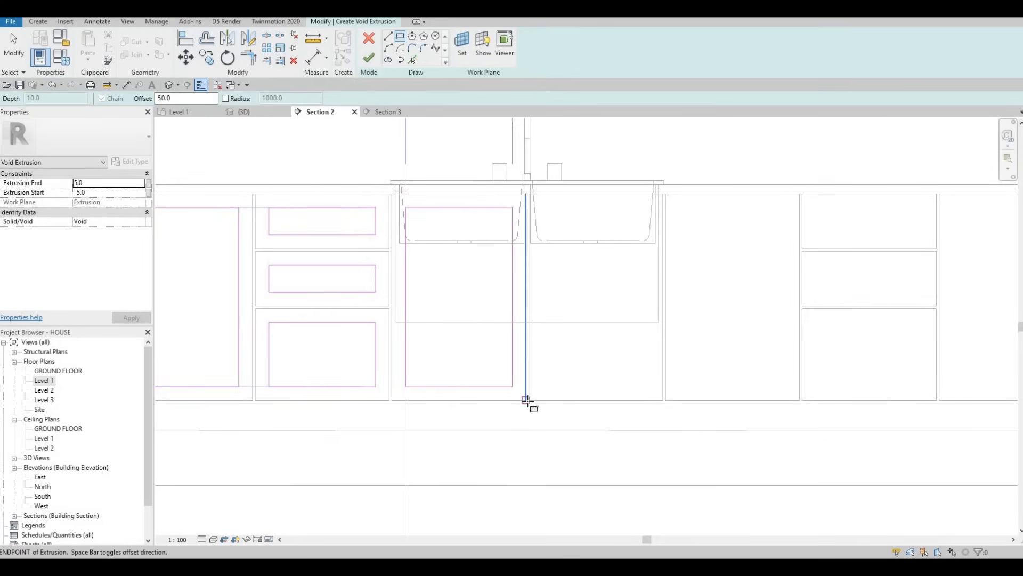
click(528, 400)
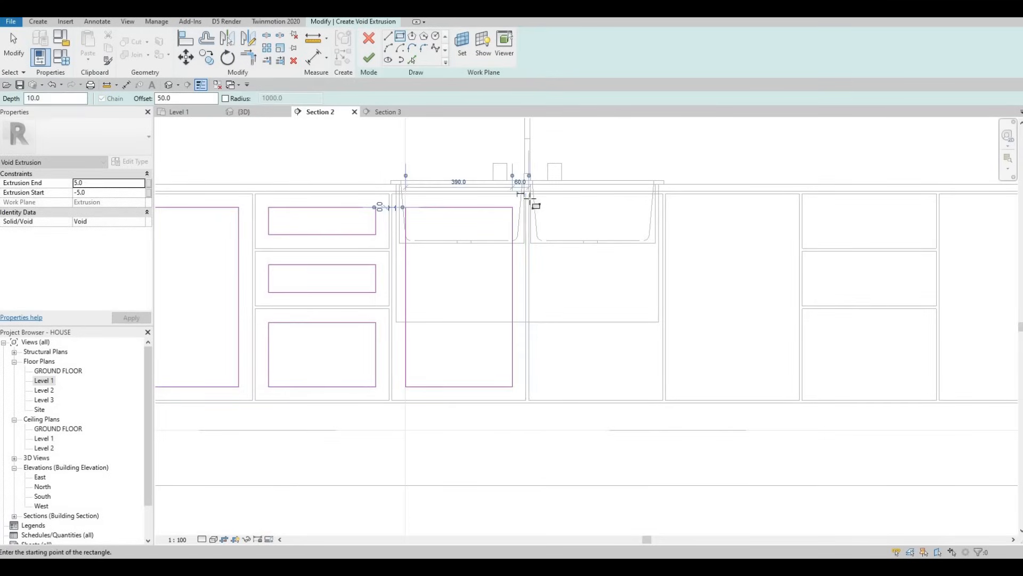
key(Escape)
scroll(526, 195, up, 3)
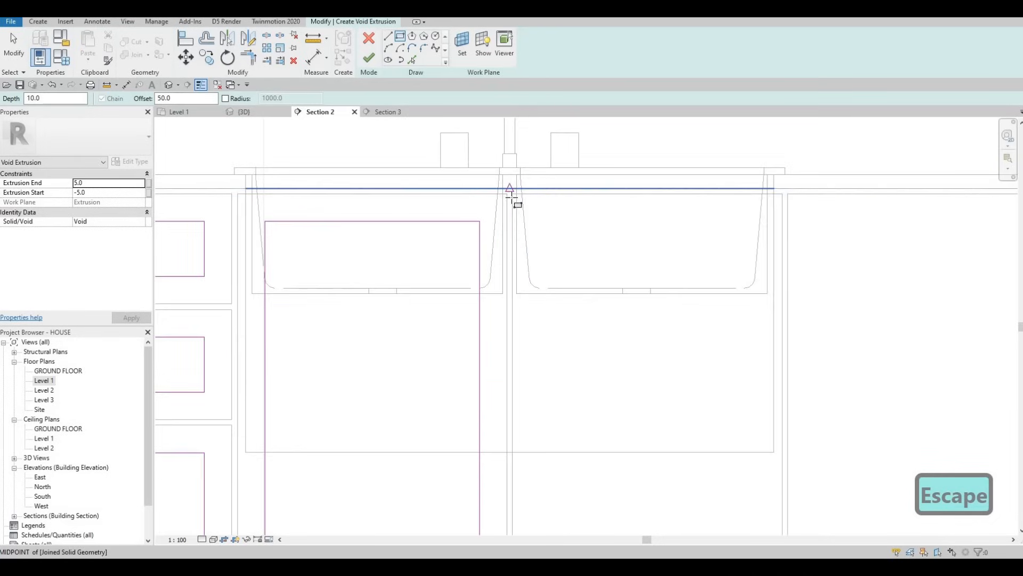
scroll(650, 392, down, 3)
scroll(674, 435, up, 3)
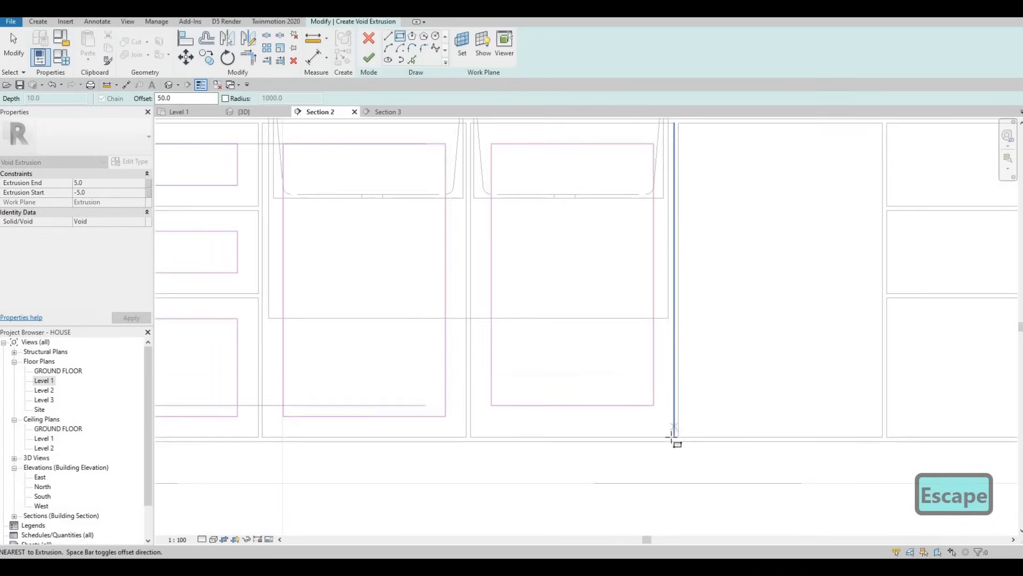
key(Escape)
scroll(532, 166, down, 2)
scroll(530, 164, up, 2)
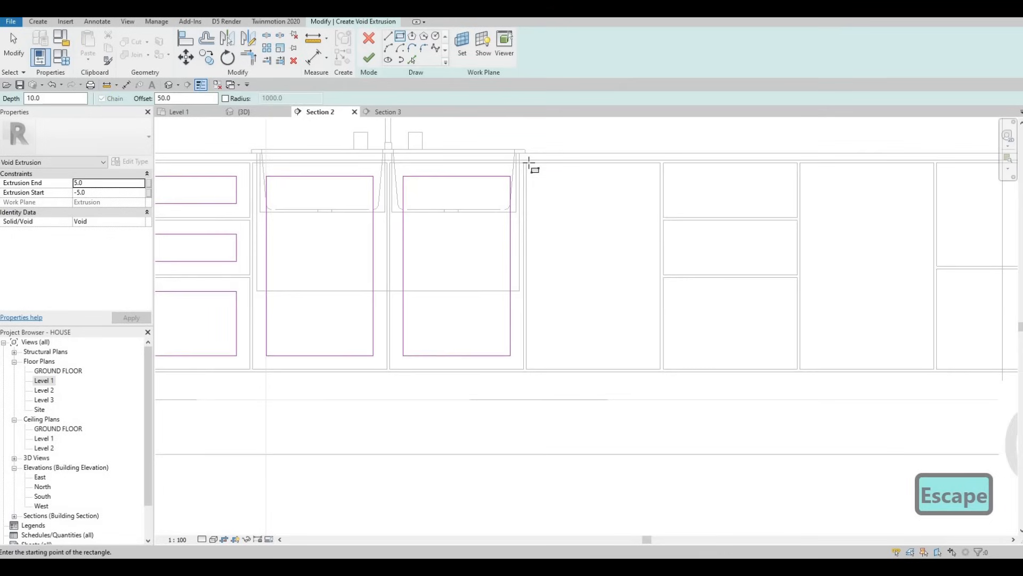
Step: Sketch a rectangle inset 50 mm inside the tall door between the sink doors and the second drawer stack
click(526, 160)
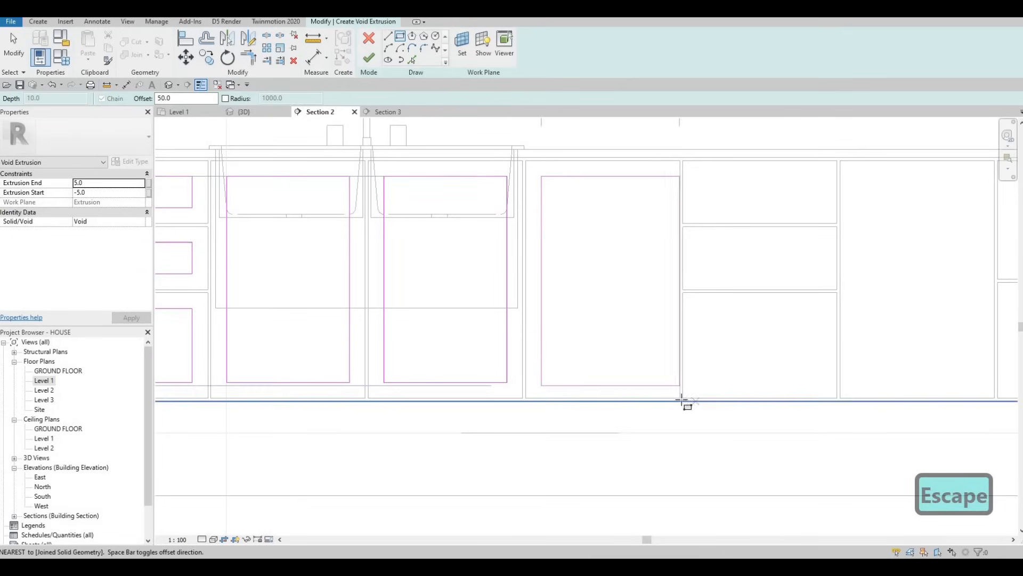
click(680, 397)
key(Escape)
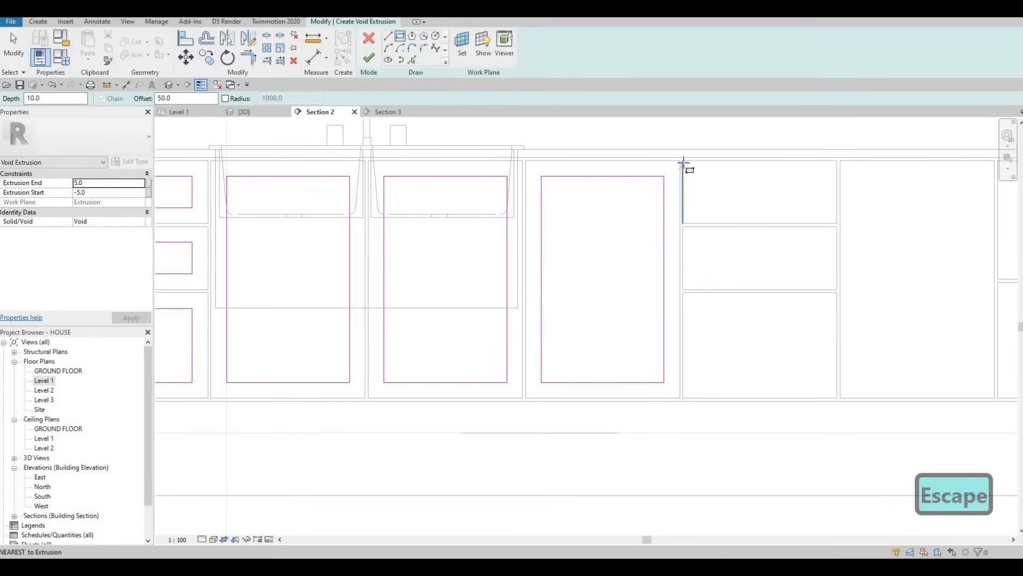
Step: Sketch a rectangle inset 50 mm inside each of the three drawer fronts of the second drawer stack
click(838, 222)
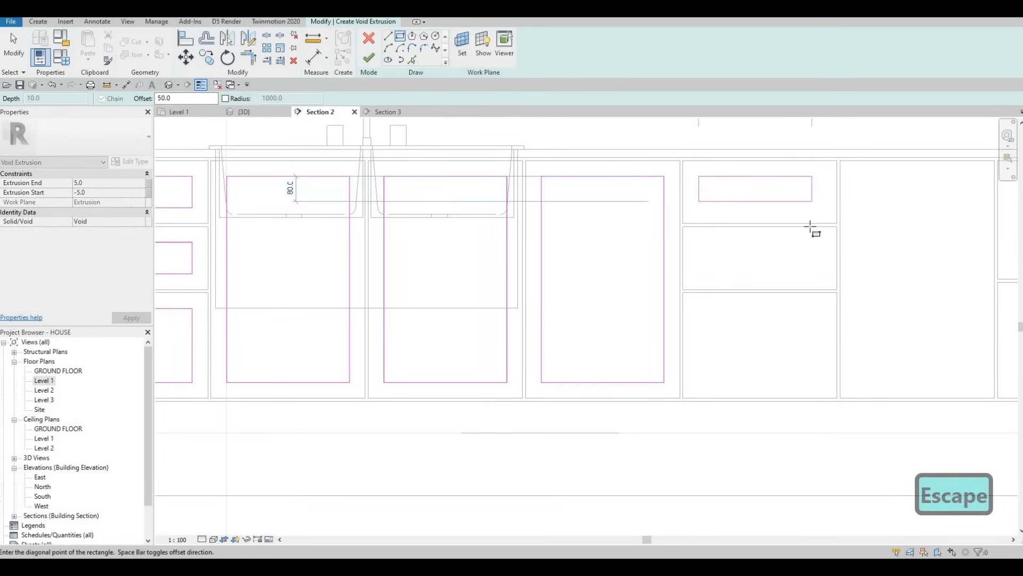
key(Escape)
click(686, 226)
key(Escape)
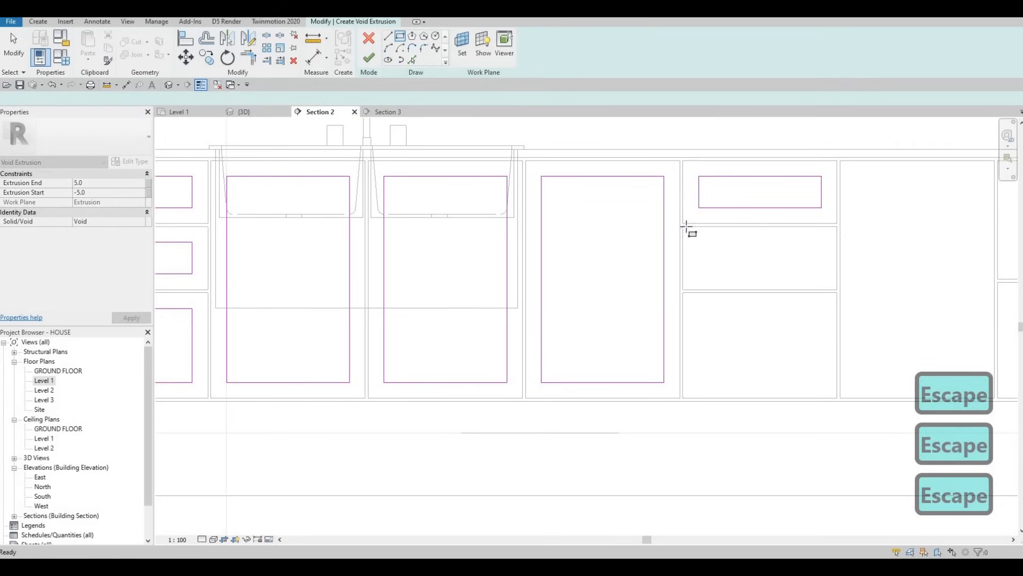
click(837, 290)
key(Escape)
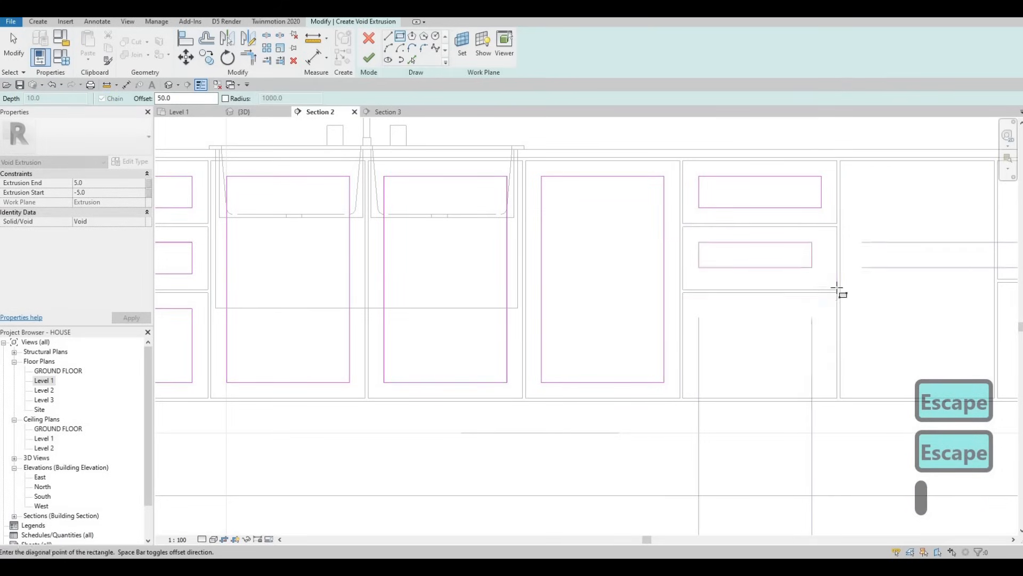
click(688, 291)
click(794, 367)
key(Escape)
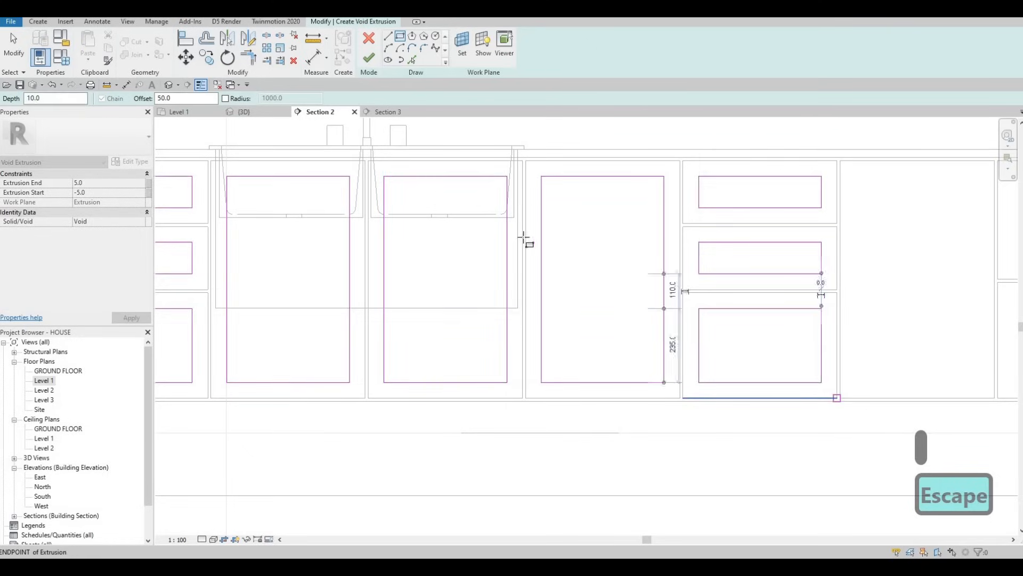
Step: Sketch a rectangle inset 50 mm inside the tall door just past the second drawer stack
mouse_move(821, 305)
middle_down()
mouse_move(490, 259)
mouse_move(448, 178)
middle_up()
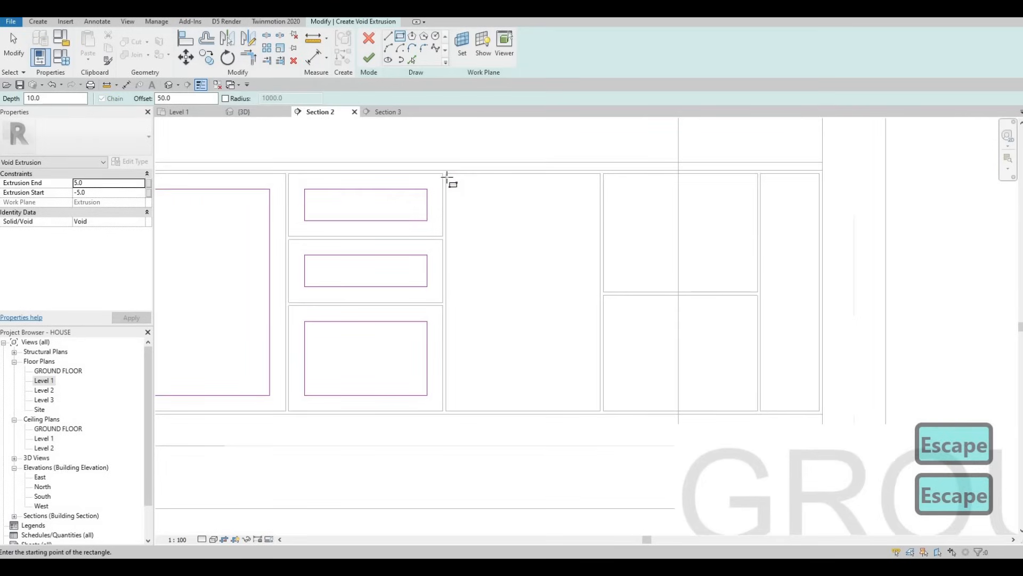
click(447, 178)
click(603, 411)
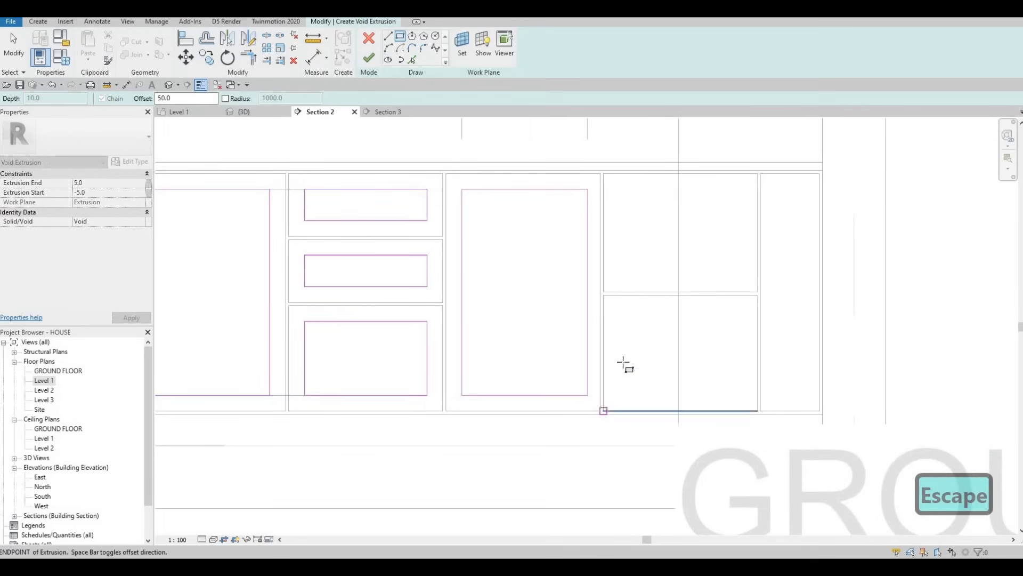
click(603, 411)
key(Escape)
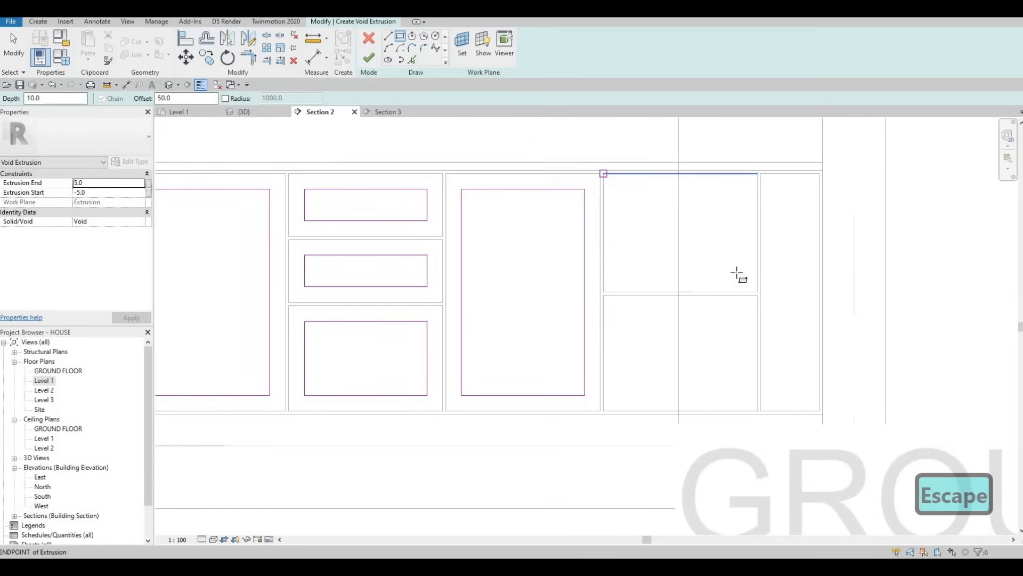
Step: Sketch rectangles inset 50 mm inside the next panel's upper and lower fronts and inside the adjoining narrow tall end panel
click(604, 174)
click(757, 292)
key(Escape)
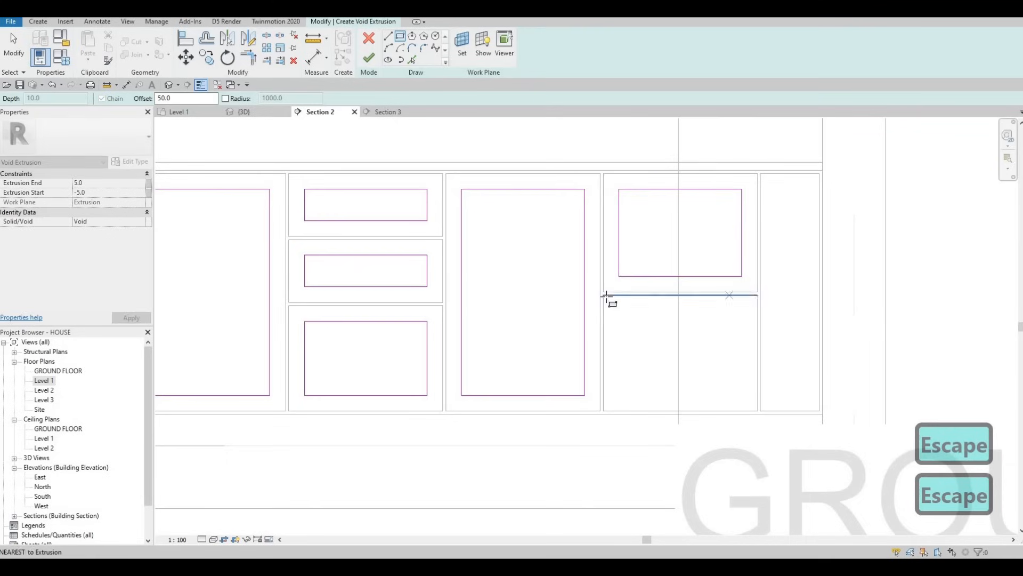
click(758, 410)
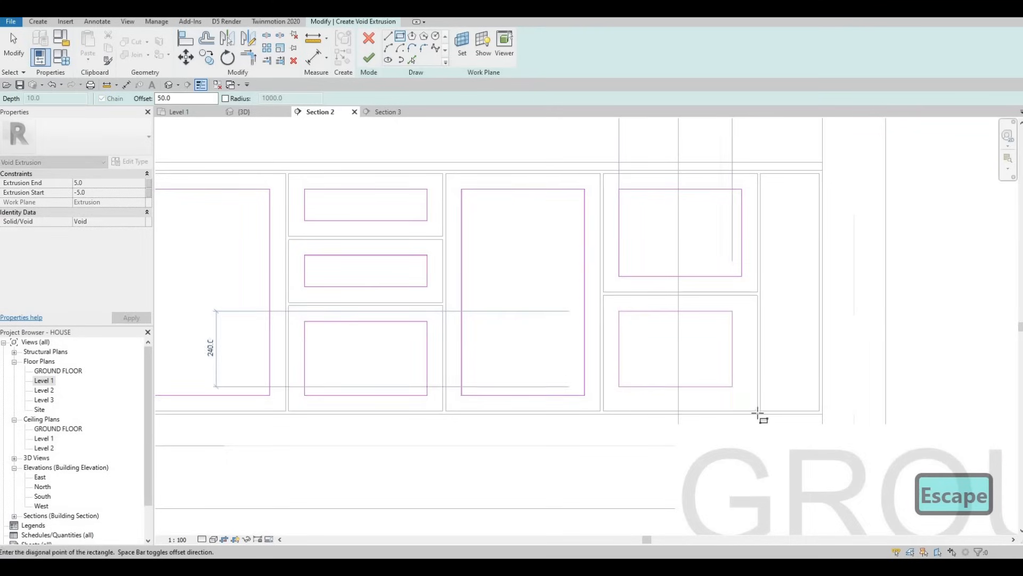
key(Escape)
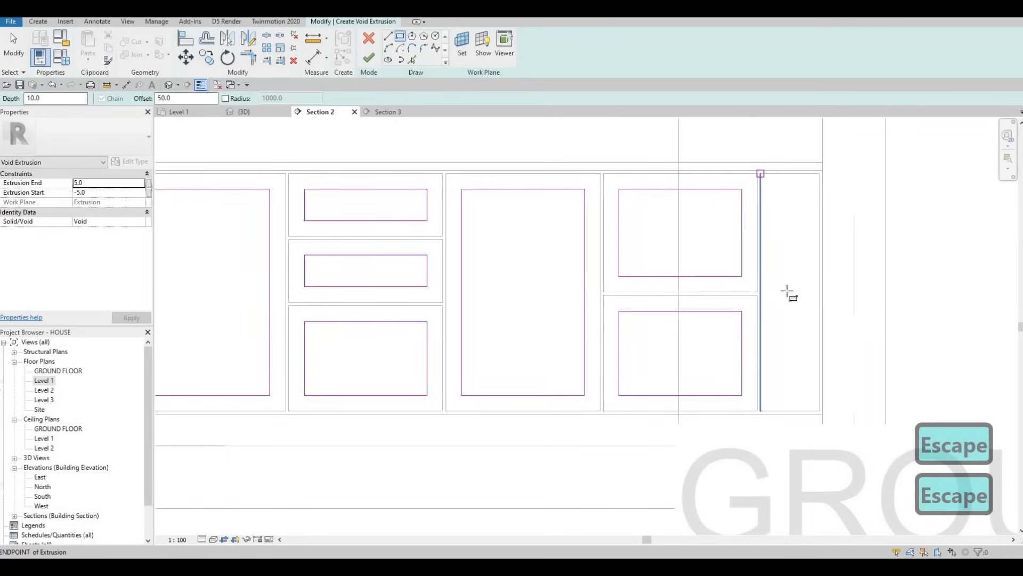
click(819, 410)
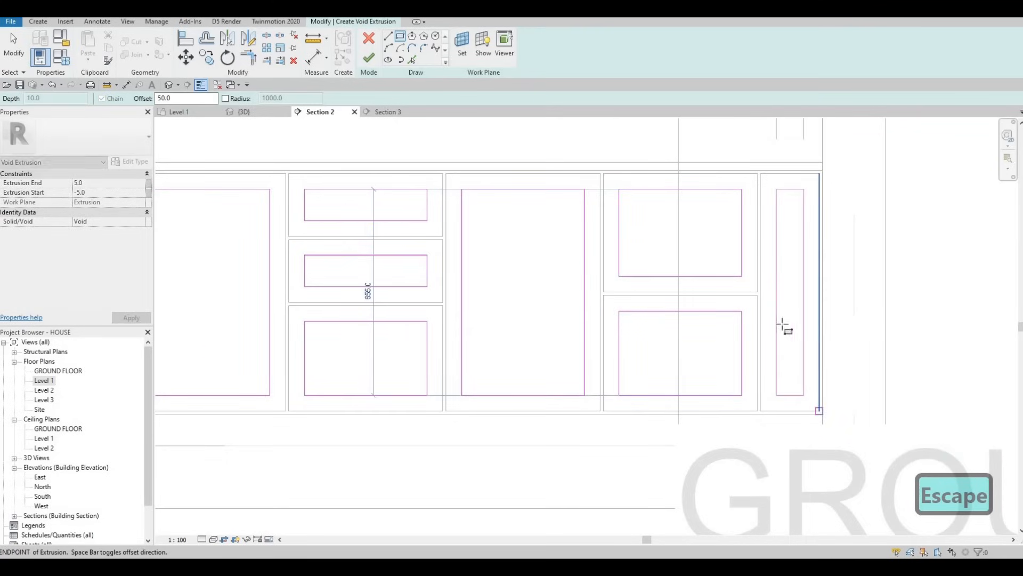
key(Escape)
Step: Finish the void extrusion sketch and complete the in-place cabinet model
scroll(541, 278, down, 4)
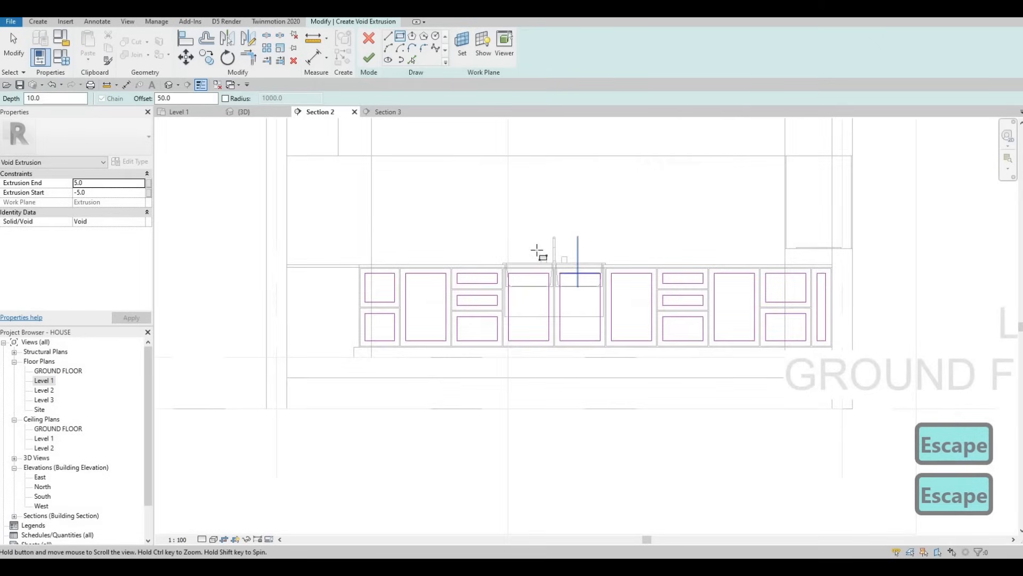
scroll(319, 295, up, 2)
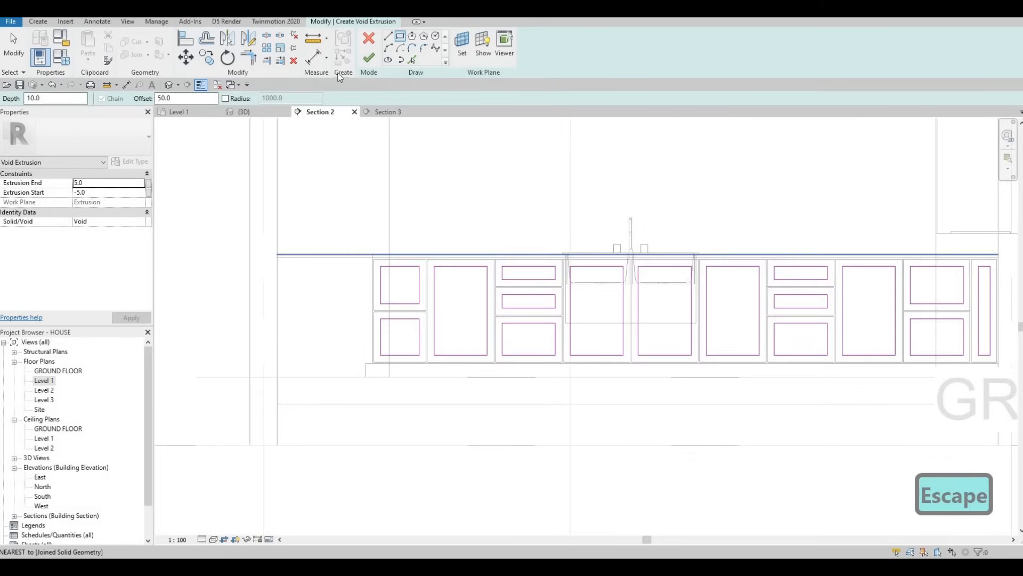
click(369, 58)
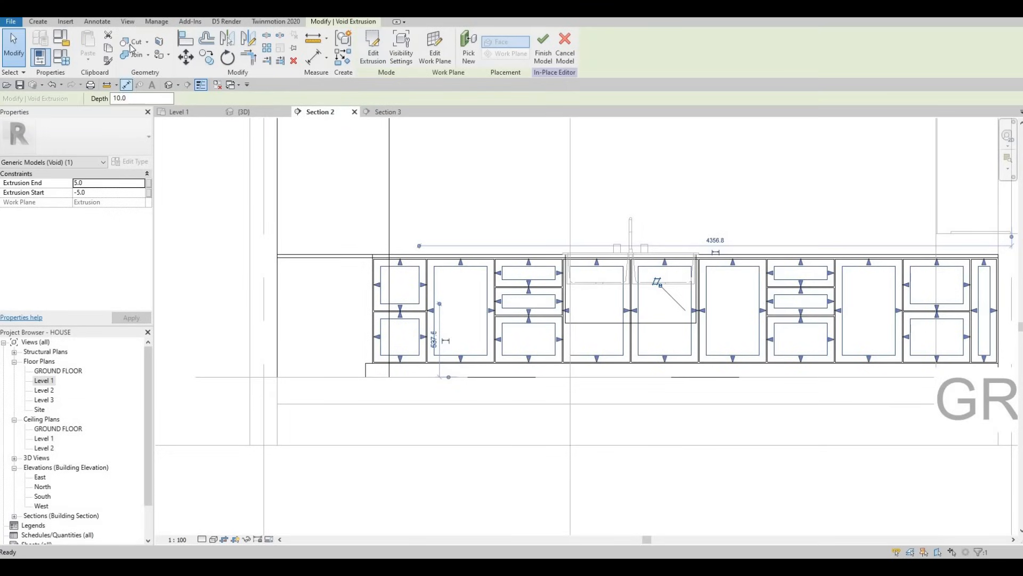
click(133, 41)
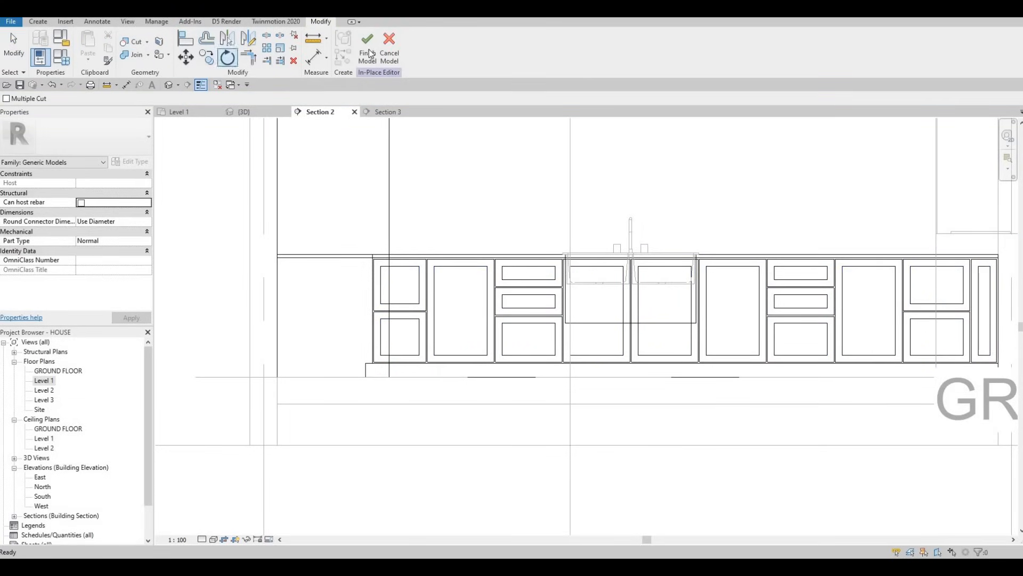
click(367, 53)
key(Escape)
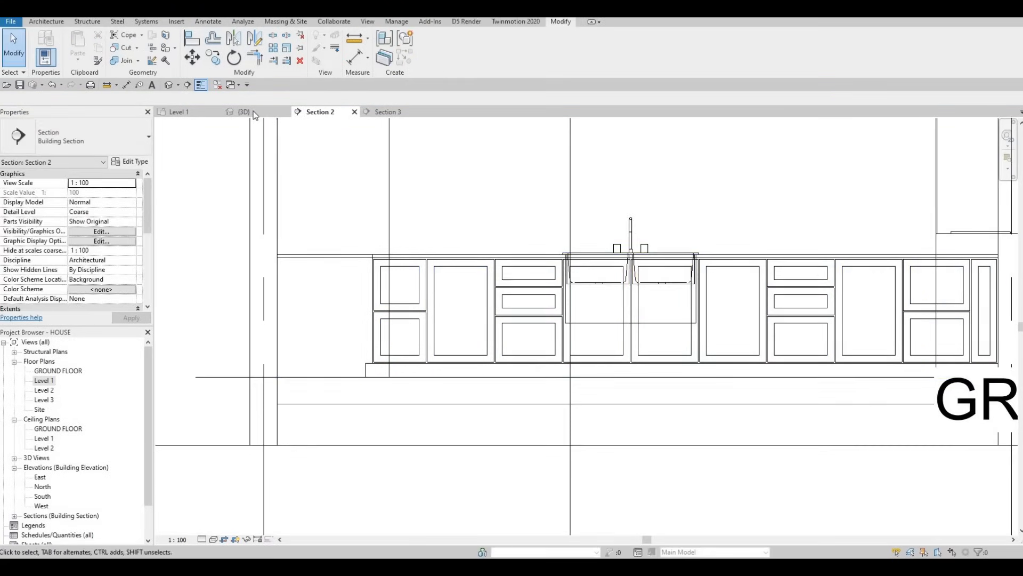
Step: Examine the recesses in the door and drawer fronts up close in the 3D view
click(243, 111)
shift+middle_drag(510, 307, 549, 258)
scroll(549, 261, up, 5)
scroll(551, 266, up, 1)
key(Escape)
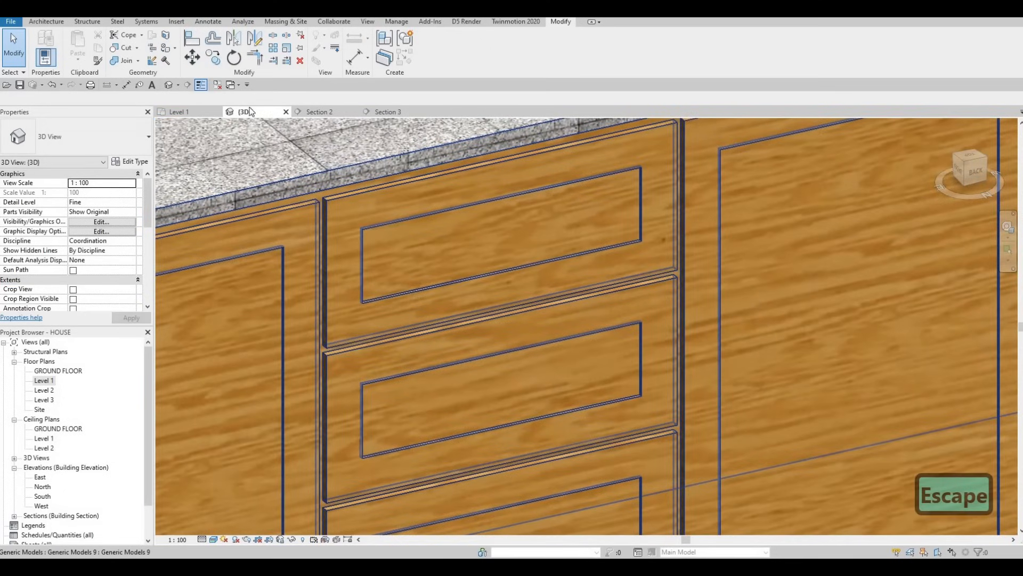
scroll(619, 334, down, 5)
key(Escape)
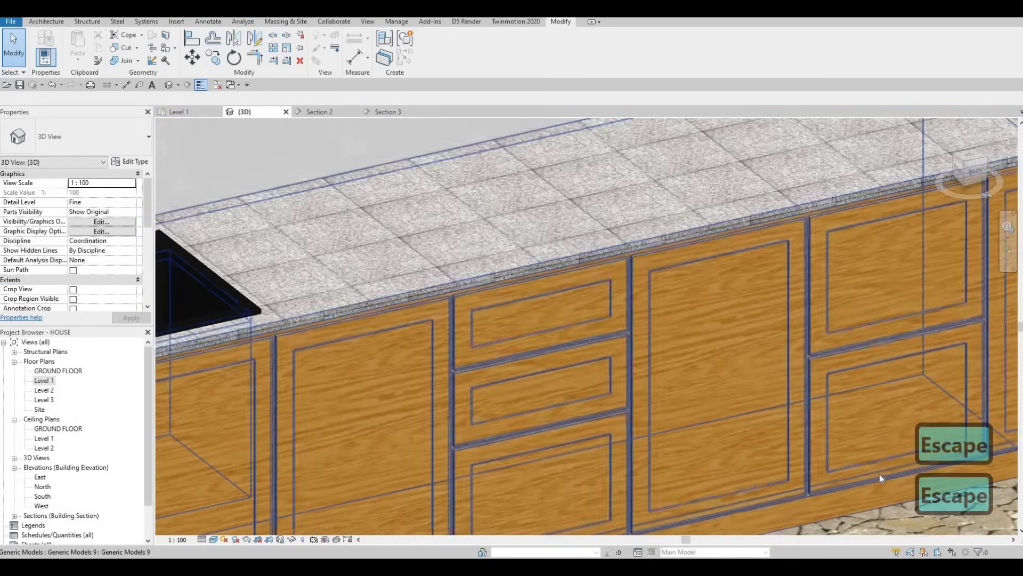
scroll(805, 389, down, 4)
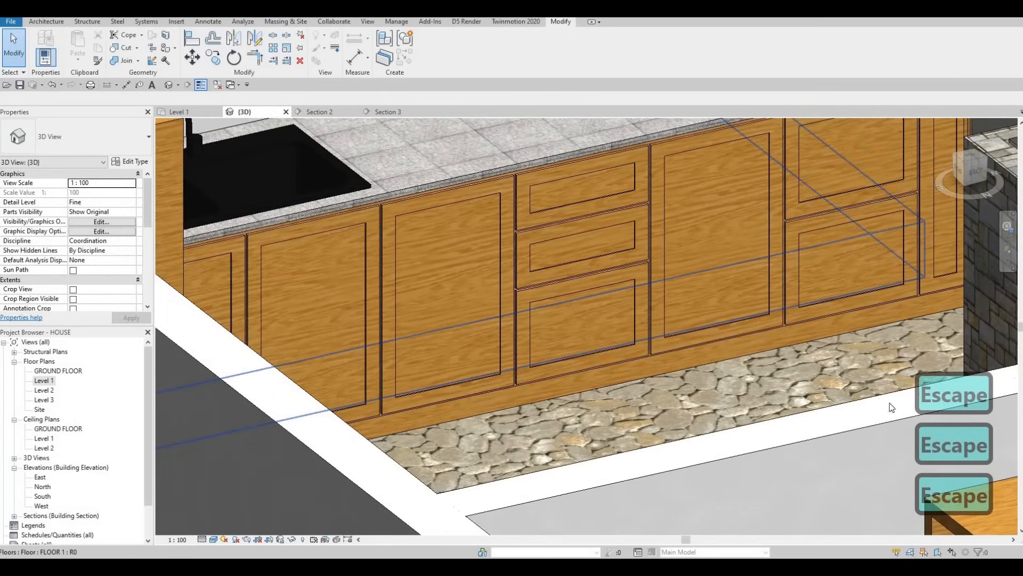
scroll(954, 196, up, 1)
scroll(826, 495, up, 4)
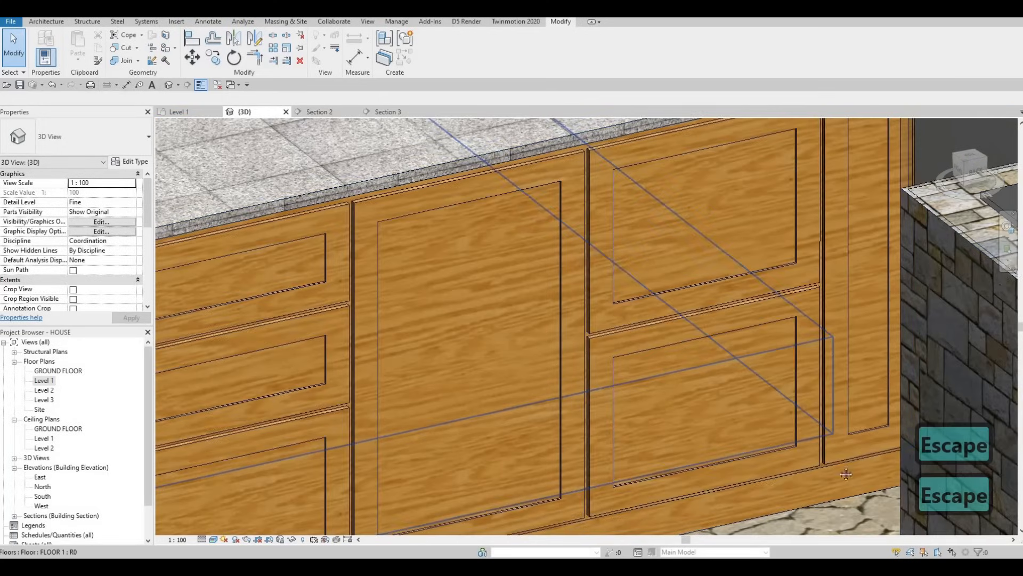
scroll(786, 414, up, 3)
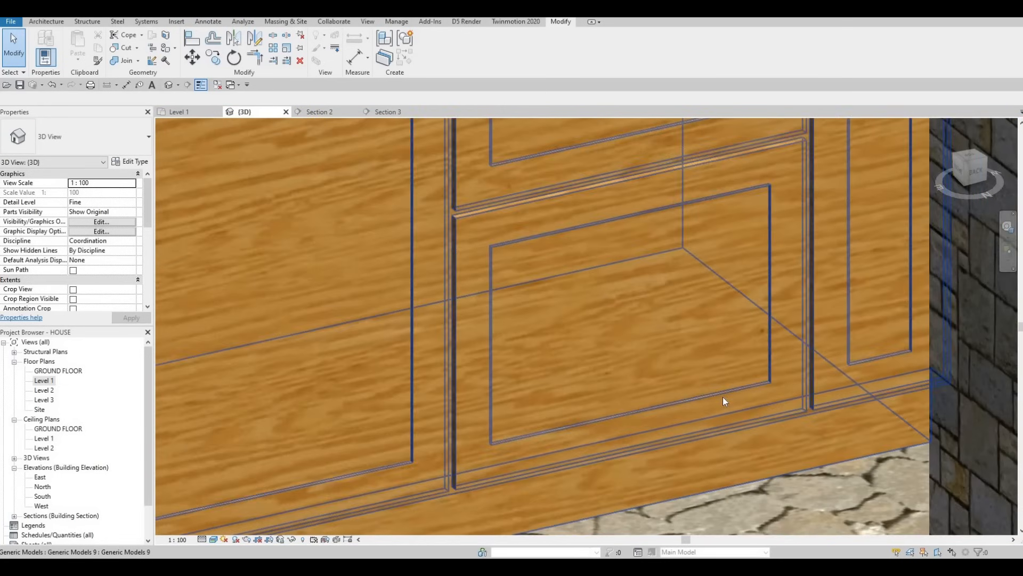
key(Escape)
Step: Examine the full run of base cabinets and the plain upper cabinets from several angles in the 3D view
scroll(723, 401, down, 5)
shift+middle_drag(491, 199, 536, 350)
key(Escape)
shift+middle_drag(523, 299, 544, 335)
scroll(525, 333, up, 2)
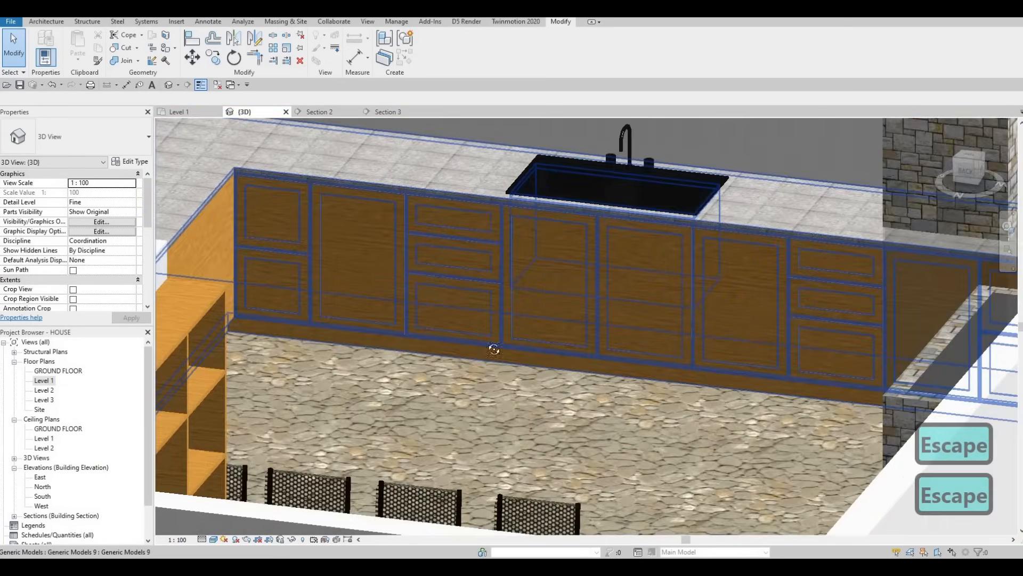
scroll(460, 350, down, 3)
shift+middle_drag(455, 352, 537, 308)
scroll(540, 310, up, 3)
scroll(539, 320, down, 3)
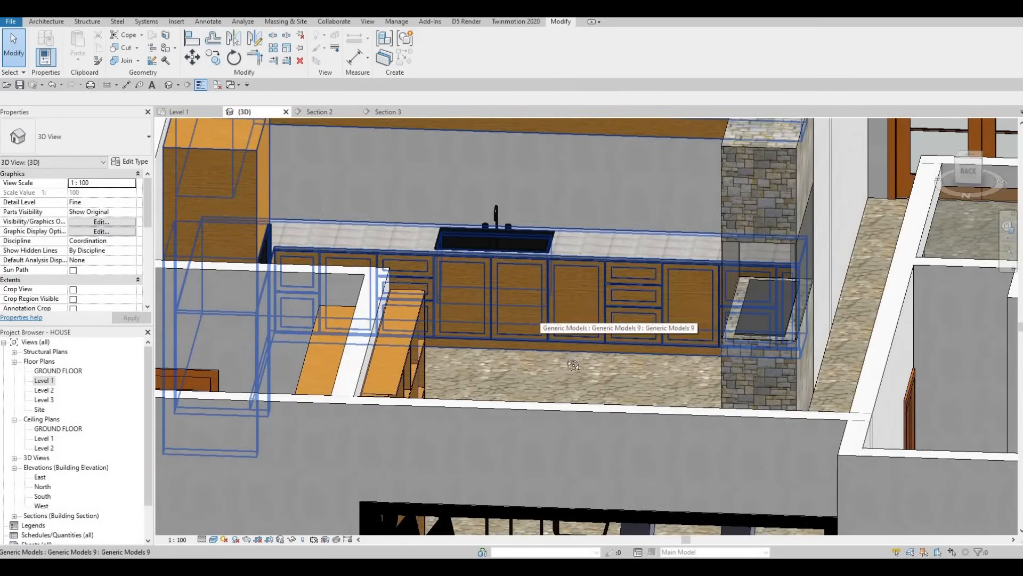
scroll(530, 418, down, 1)
shift+middle_drag(530, 418, 574, 408)
key(Escape)
key(Escape)
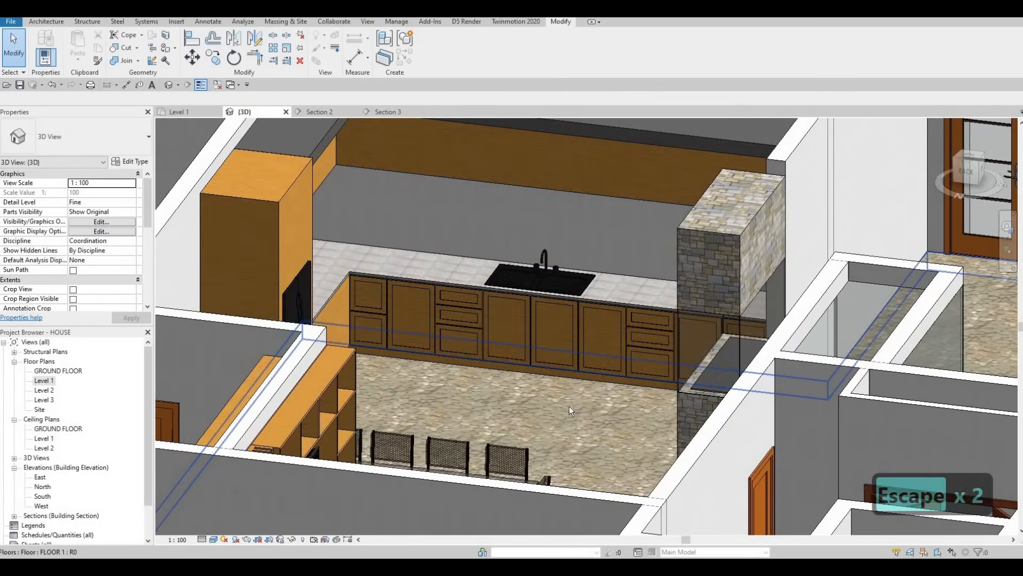
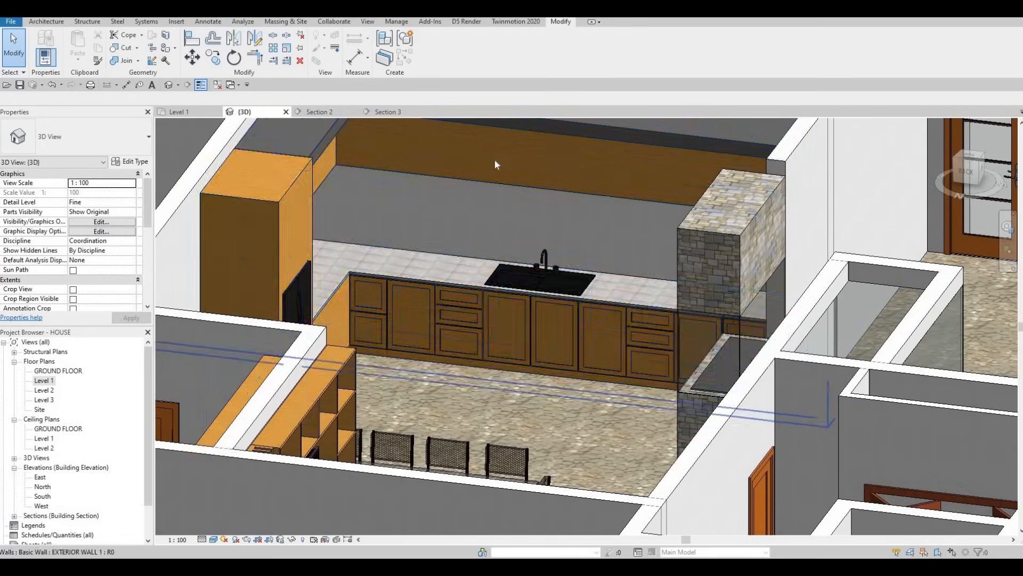
shift+middle_drag(494, 160, 535, 125)
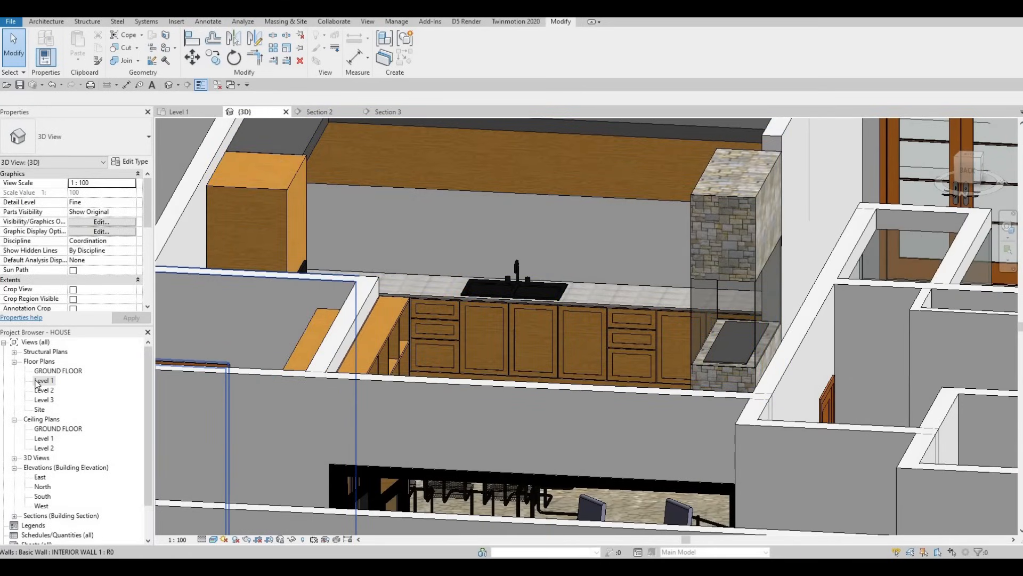
Step: Switch to Section 2 and open the kitchen cabinet model for in-place editing
click(319, 112)
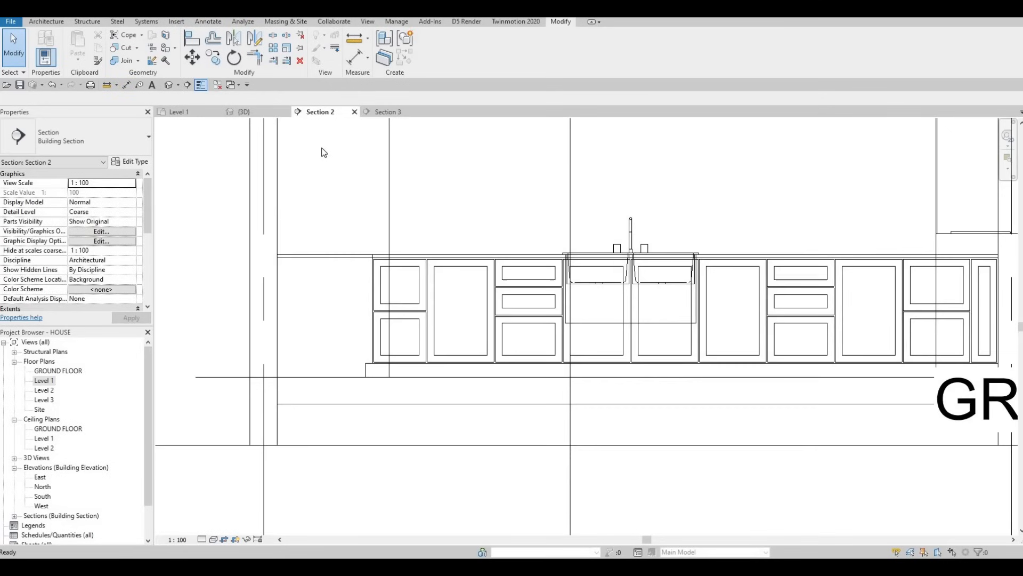
middle_drag(669, 197, 596, 248)
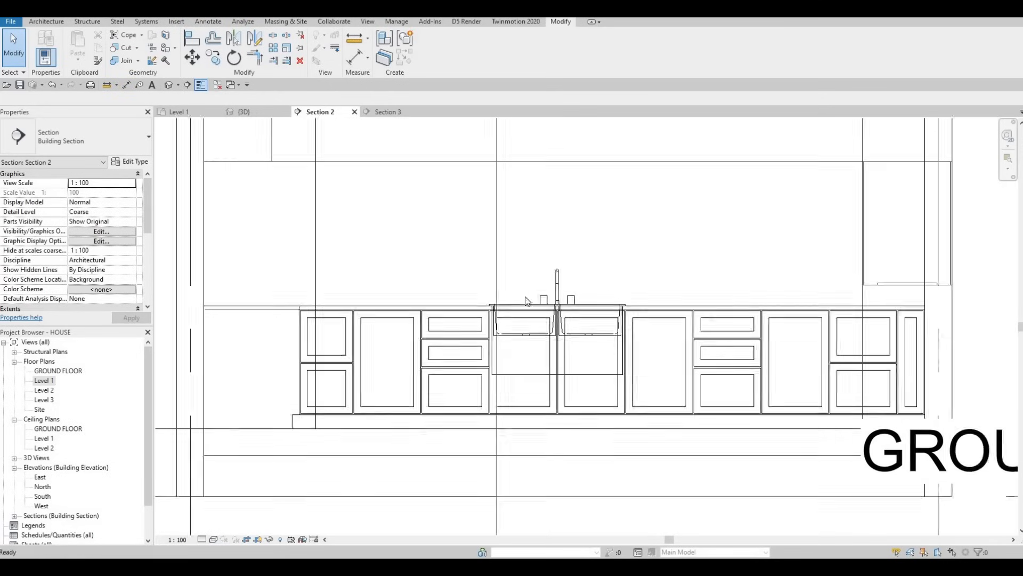
scroll(528, 299, down, 1)
middle_drag(414, 263, 426, 271)
scroll(427, 270, down, 1)
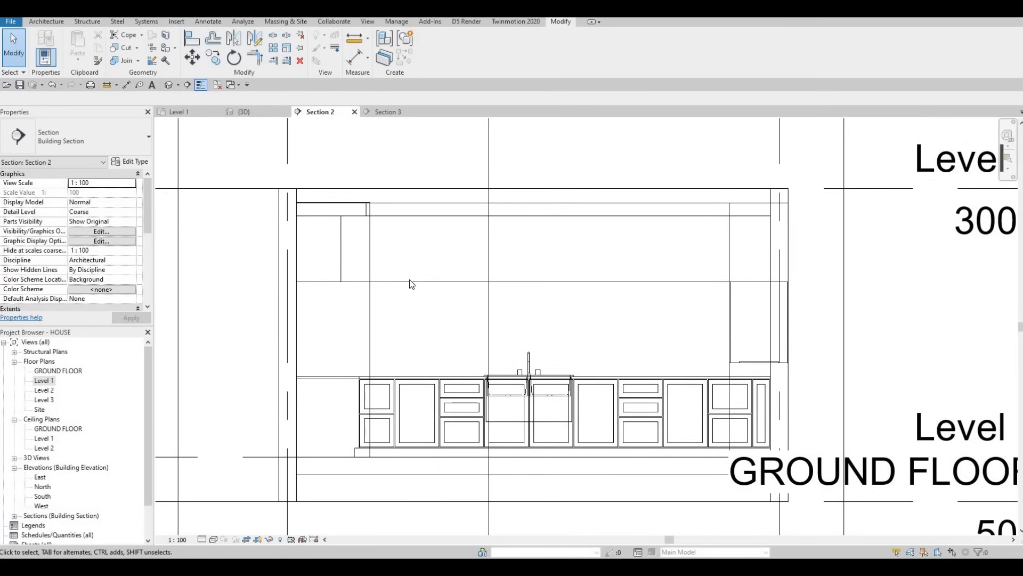
click(414, 281)
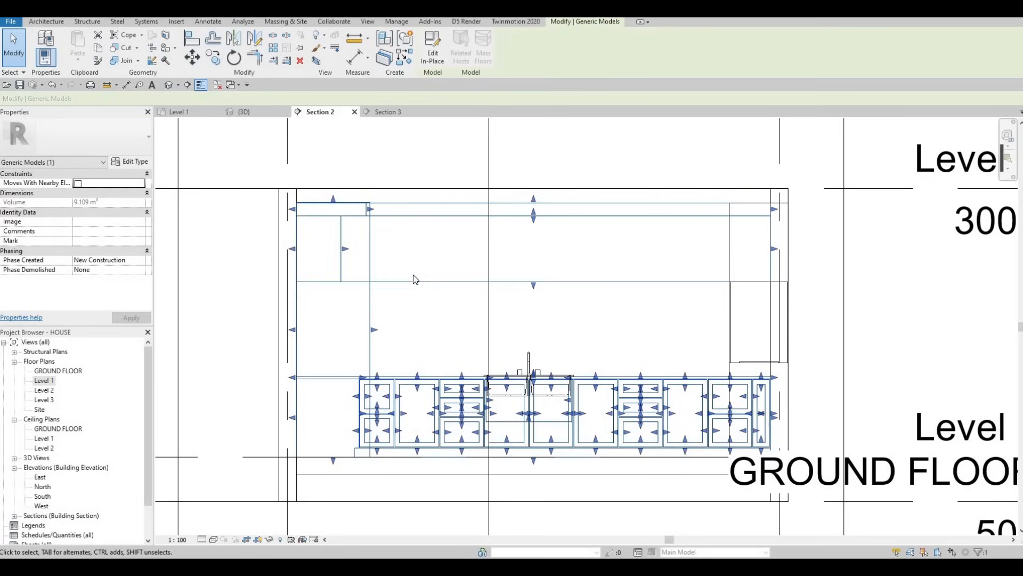
key(Escape)
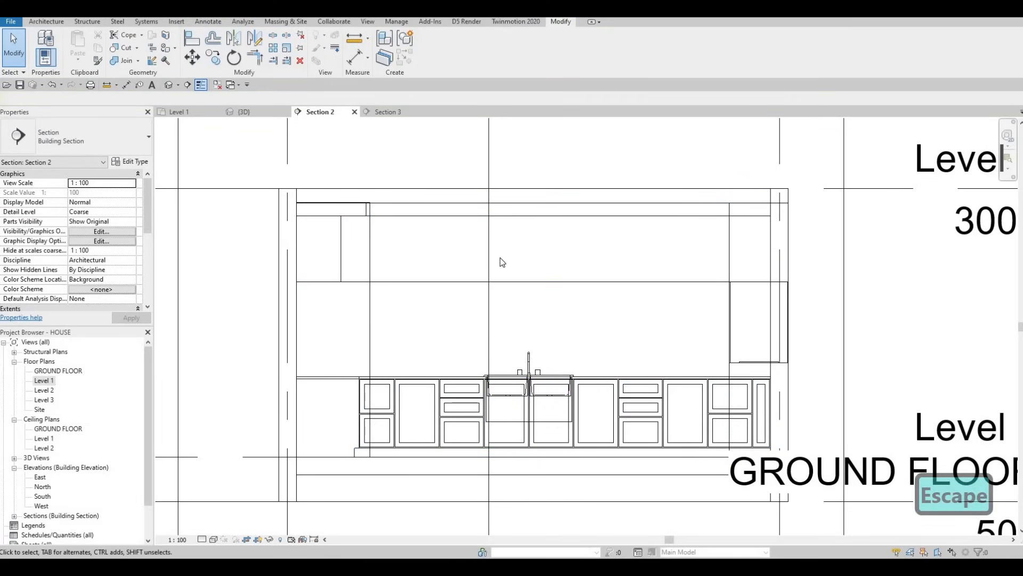
click(531, 273)
click(428, 65)
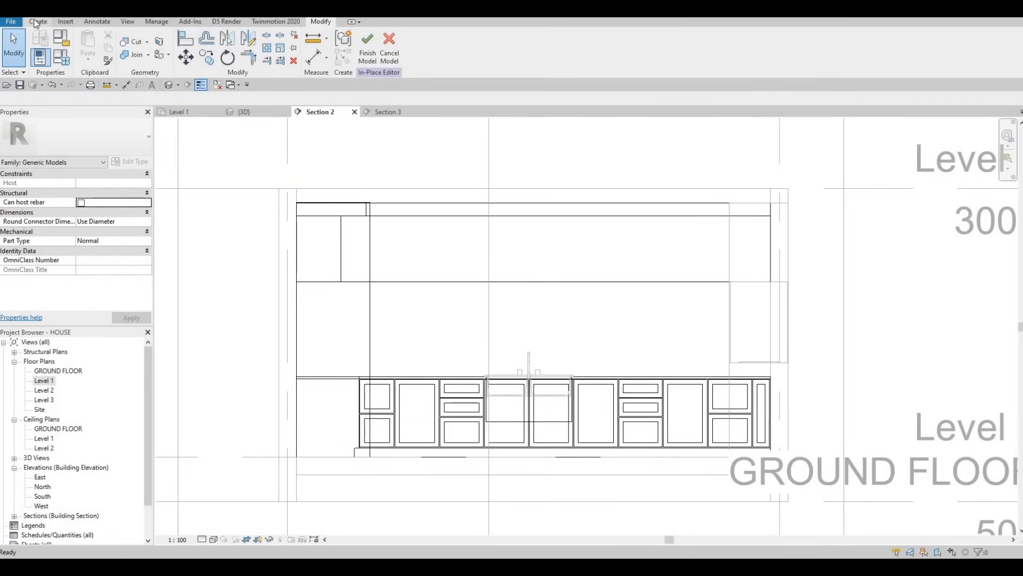
Step: Start a solid extrusion using the front face of the upper cabinets as its picked work plane
click(36, 24)
click(86, 45)
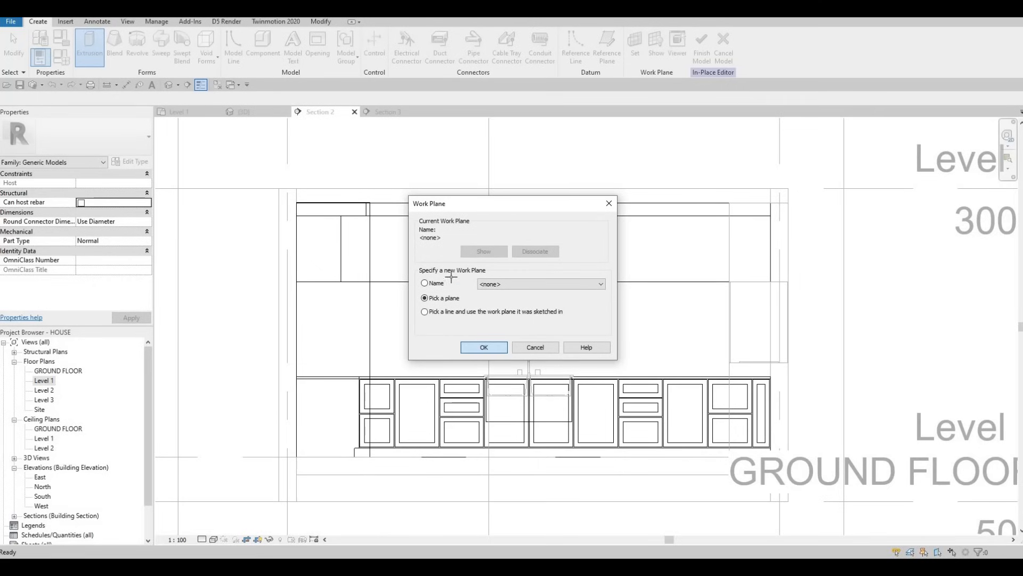
click(484, 347)
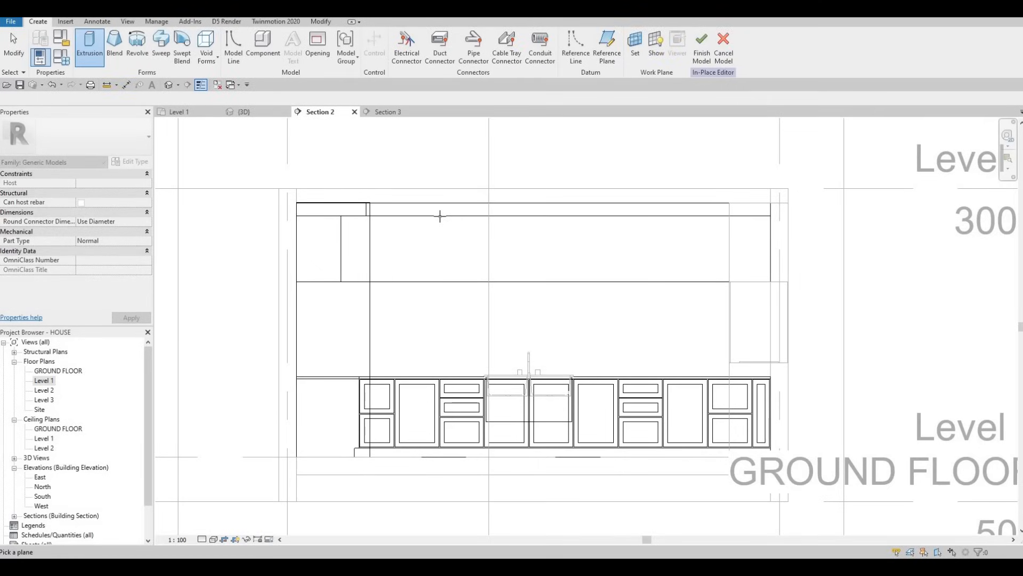
key(Tab)
key(Tab)
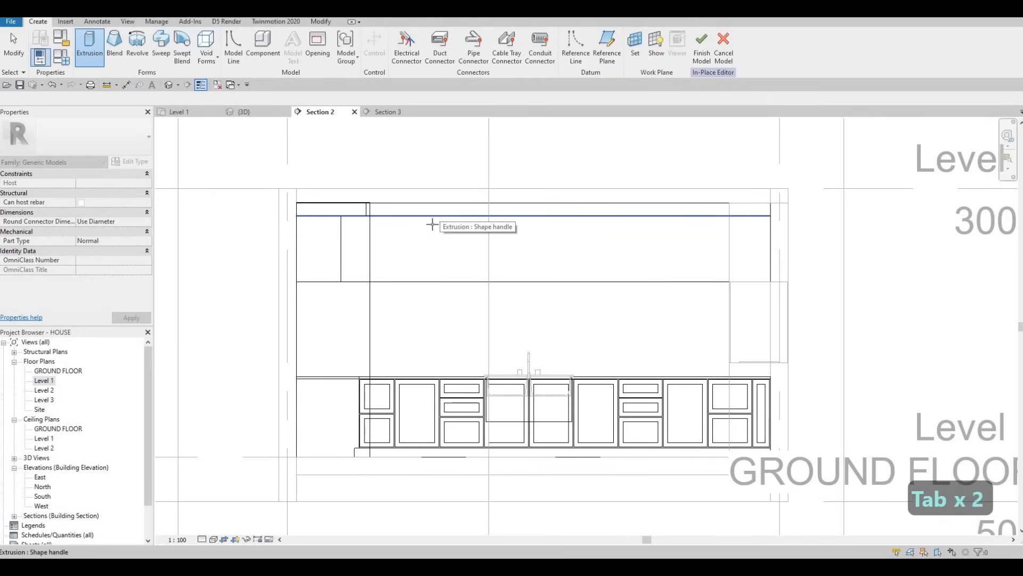
key(Tab)
key(Tab)
key(Tab)
key(Tab)
key(Tab)
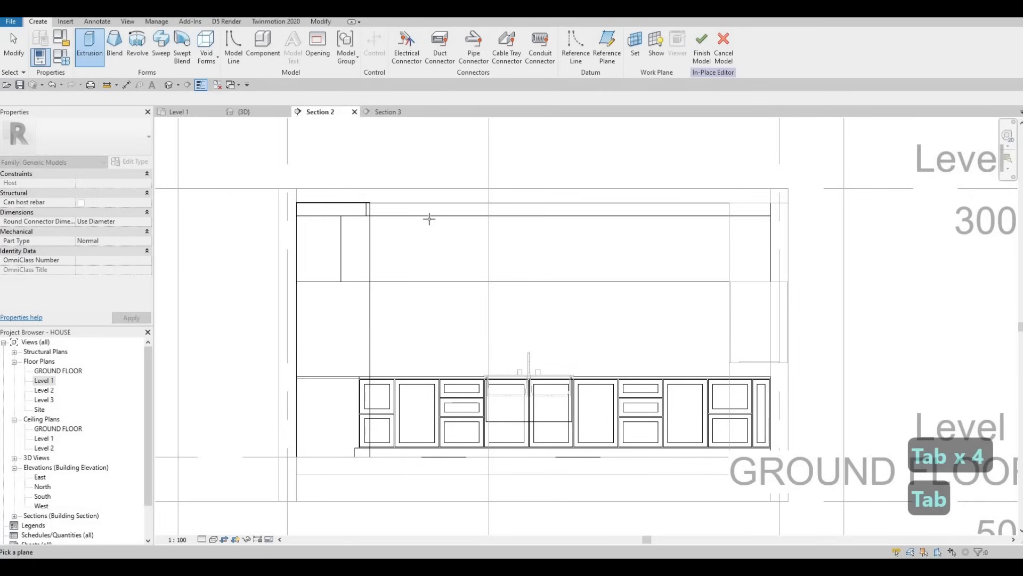
click(339, 262)
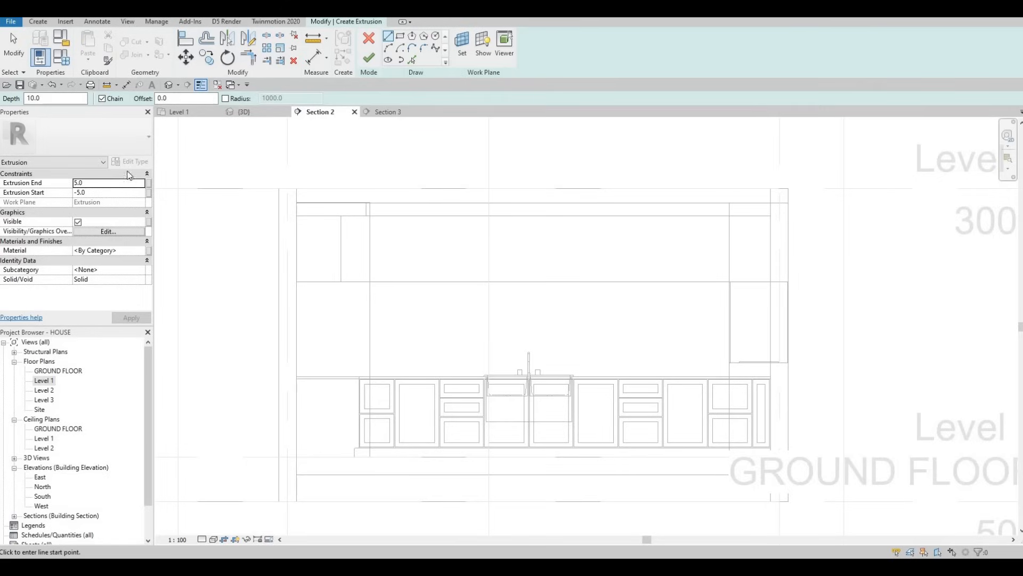
Step: Assign the Glulam 36h material to the extrusion and set its start to 0 and its end to 10 mm
click(137, 243)
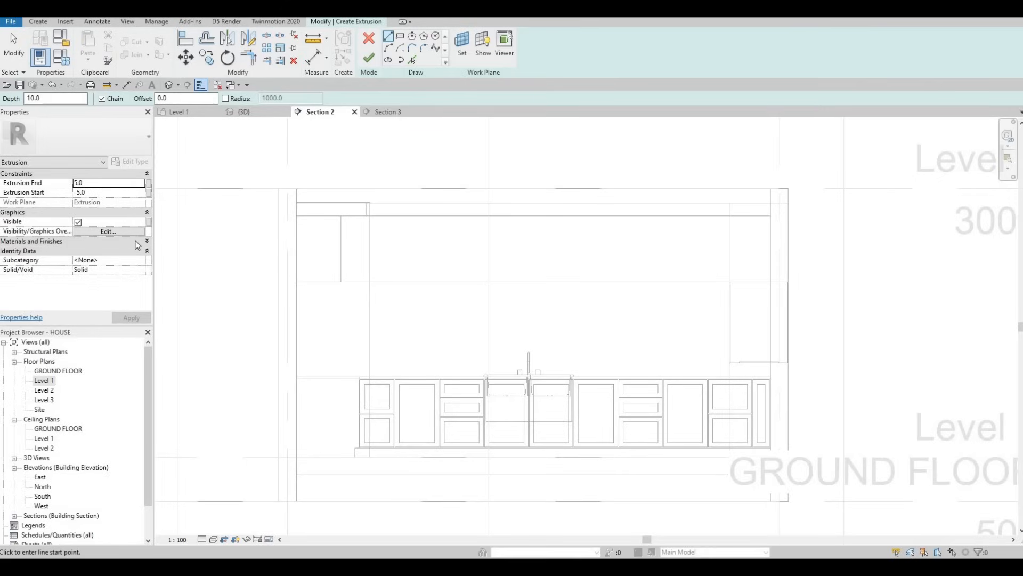
click(142, 242)
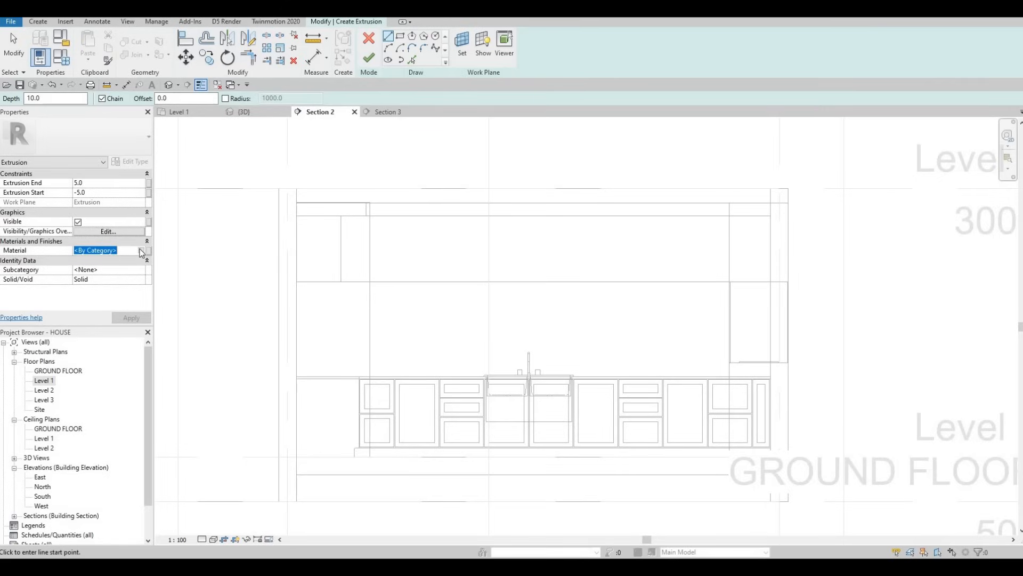
click(142, 250)
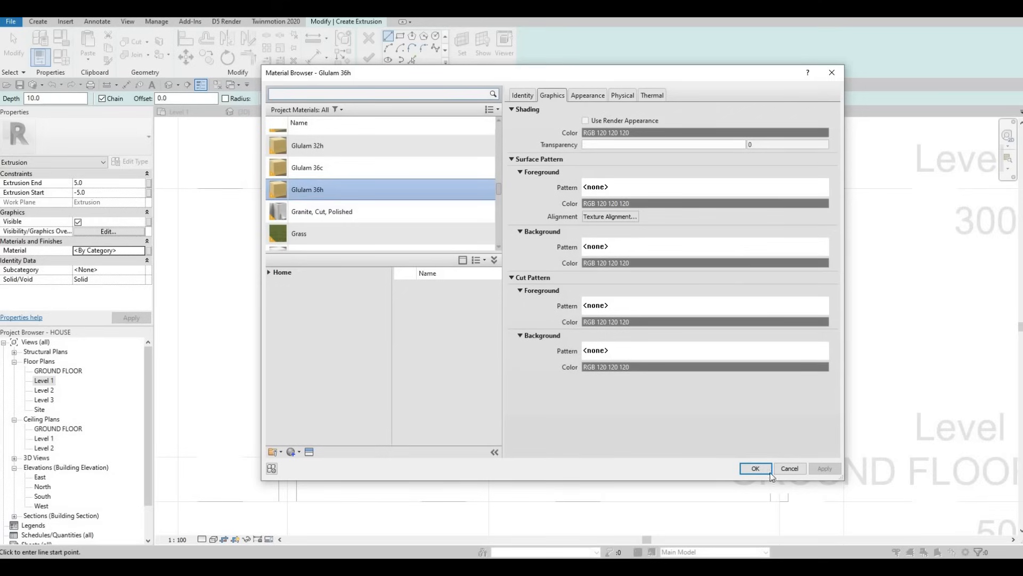
key(Return)
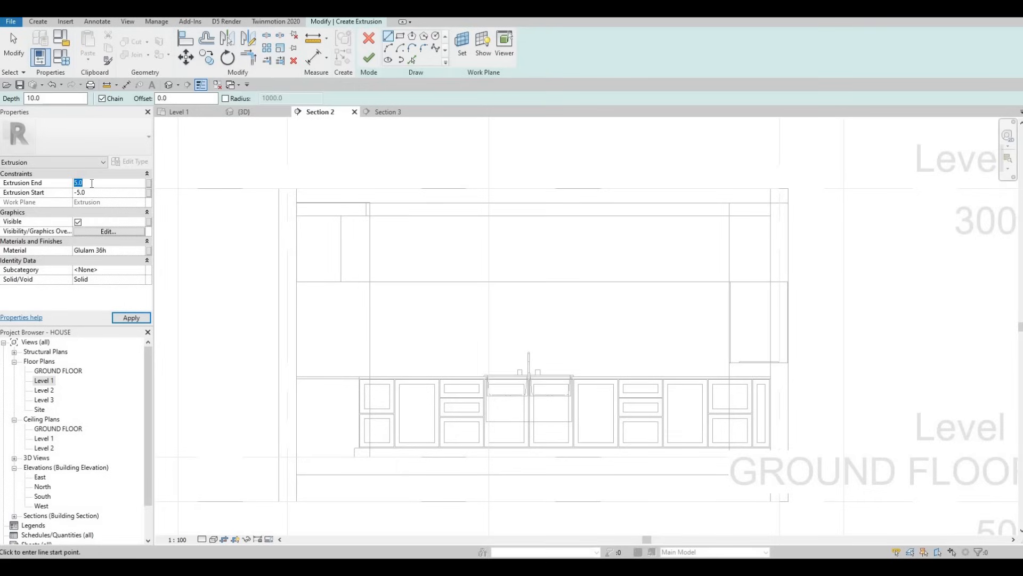
text(10)
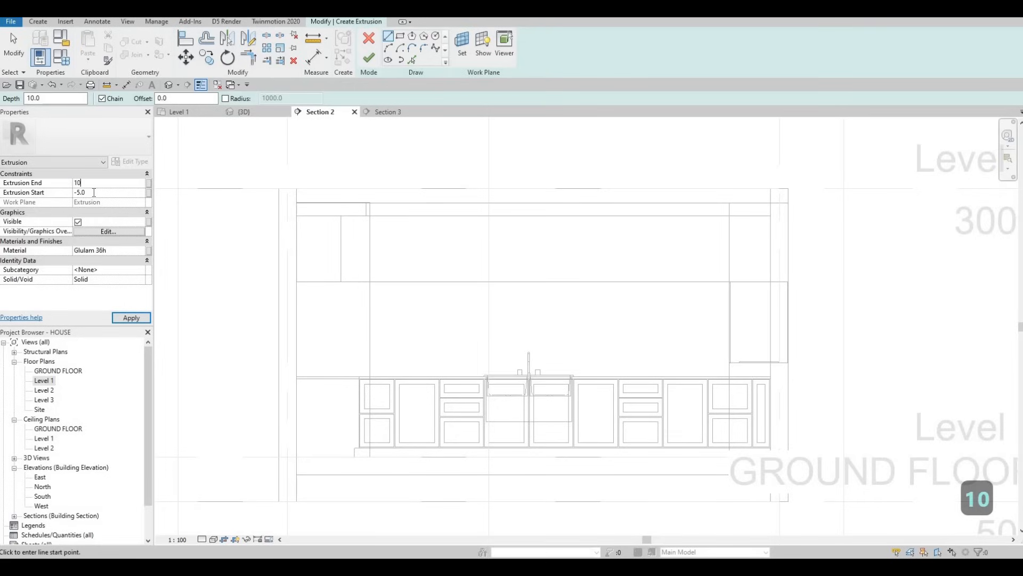
click(93, 192)
text(0)
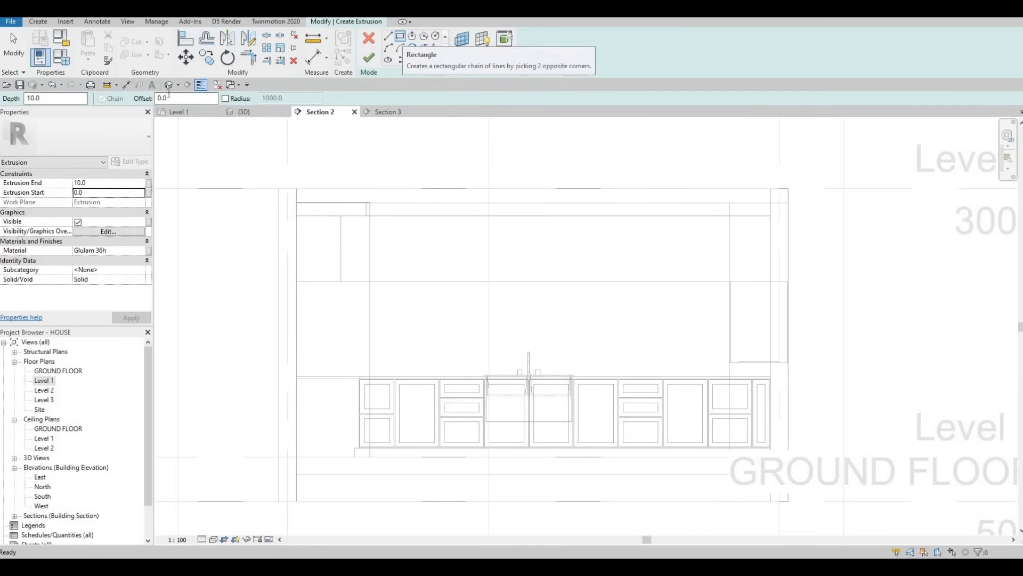
Step: Sketch a rectangle around the full upper cabinet front, offset 10 mm inward from its edges
click(401, 38)
double_click(161, 98)
text(1)
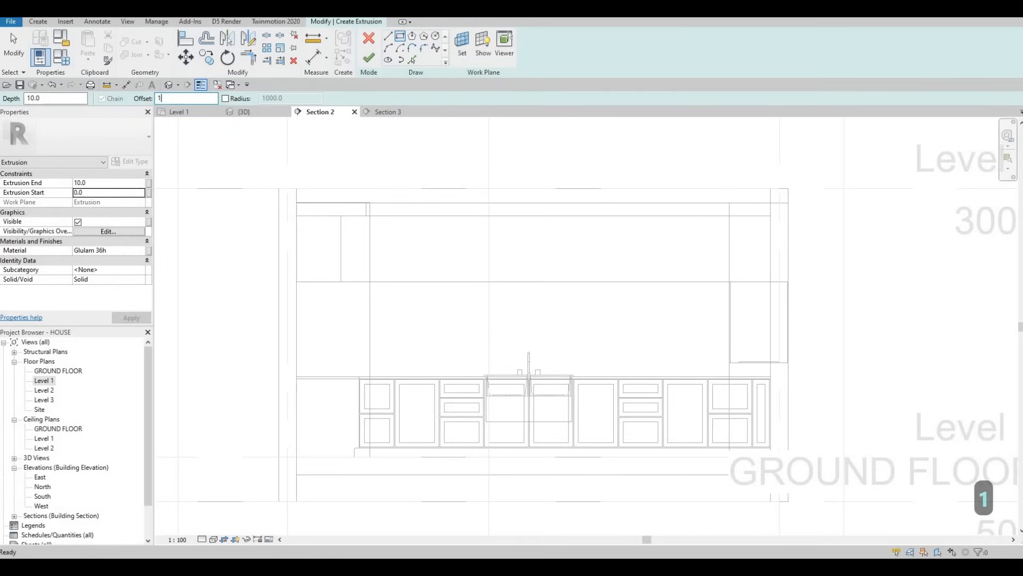
text(0)
key(Return)
scroll(357, 247, up, 2)
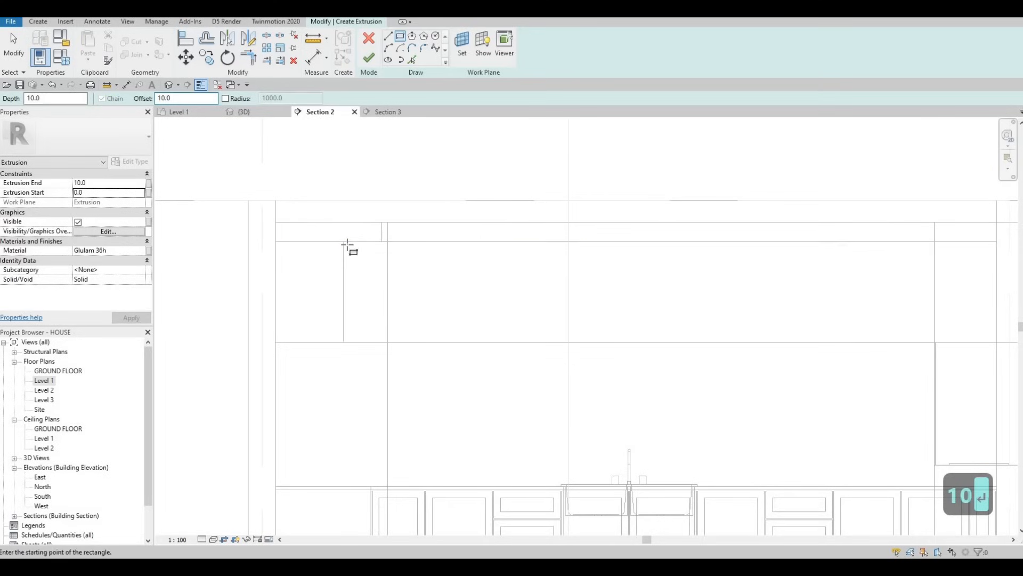
click(399, 261)
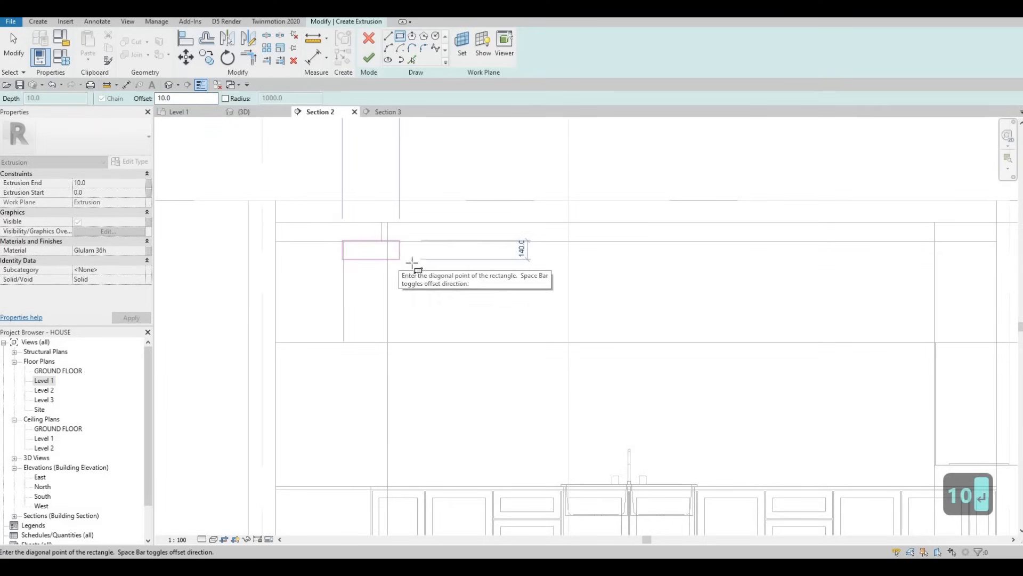
scroll(731, 267, up, 3)
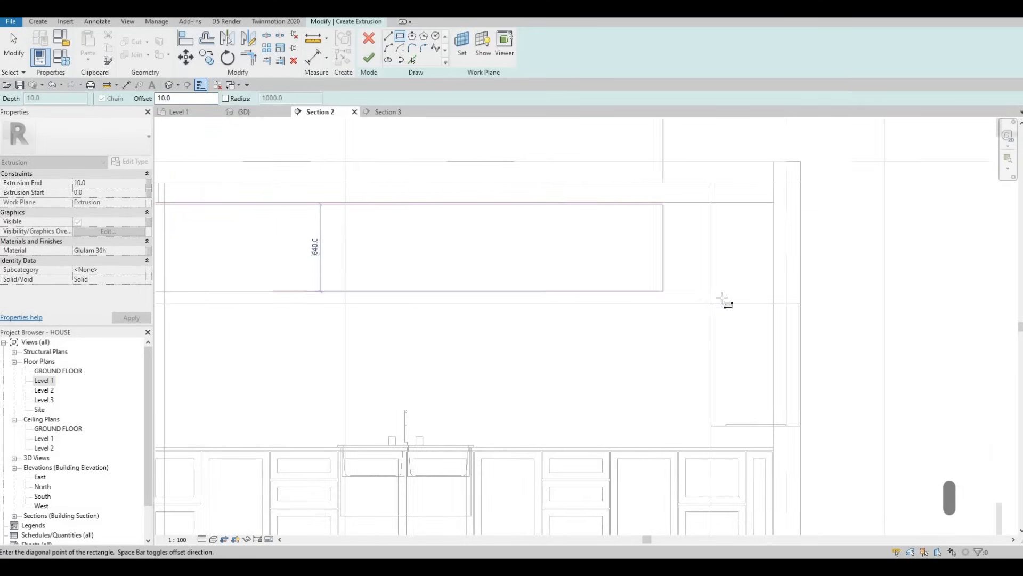
scroll(692, 265, down, 3)
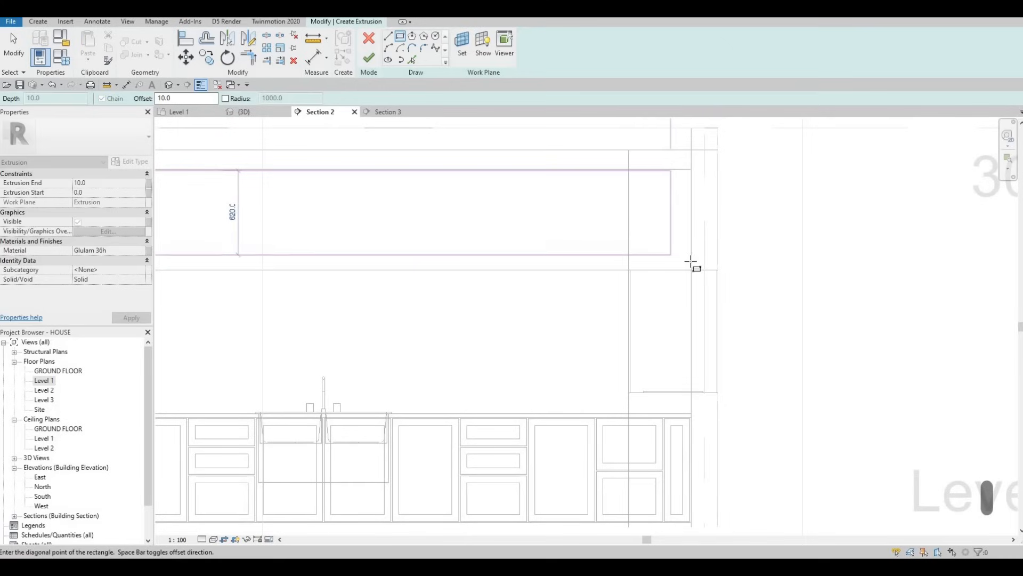
scroll(693, 277, up, 3)
click(685, 273)
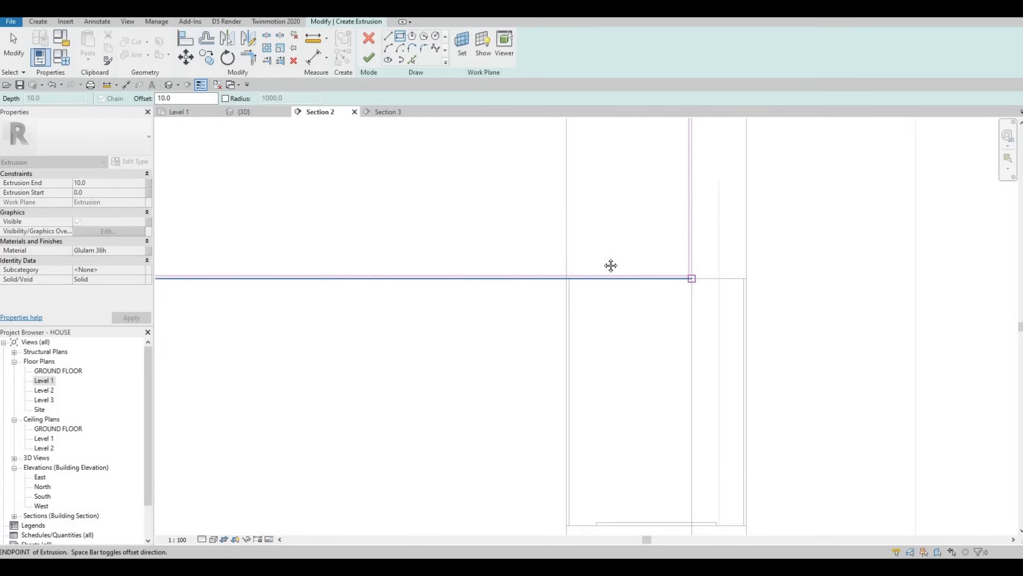
scroll(511, 240, down, 3)
middle_drag(341, 189, 493, 221)
scroll(494, 224, down, 2)
key(Escape)
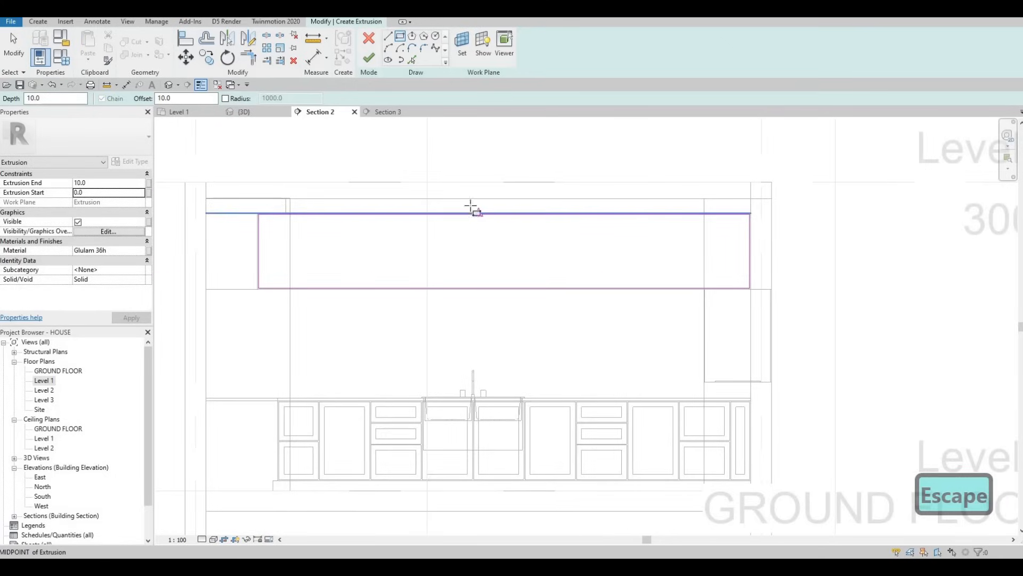
Step: Draw two vertical lines 10 mm apart across the full height of the upper cabinet rectangle, using a 10 mm offset
click(388, 36)
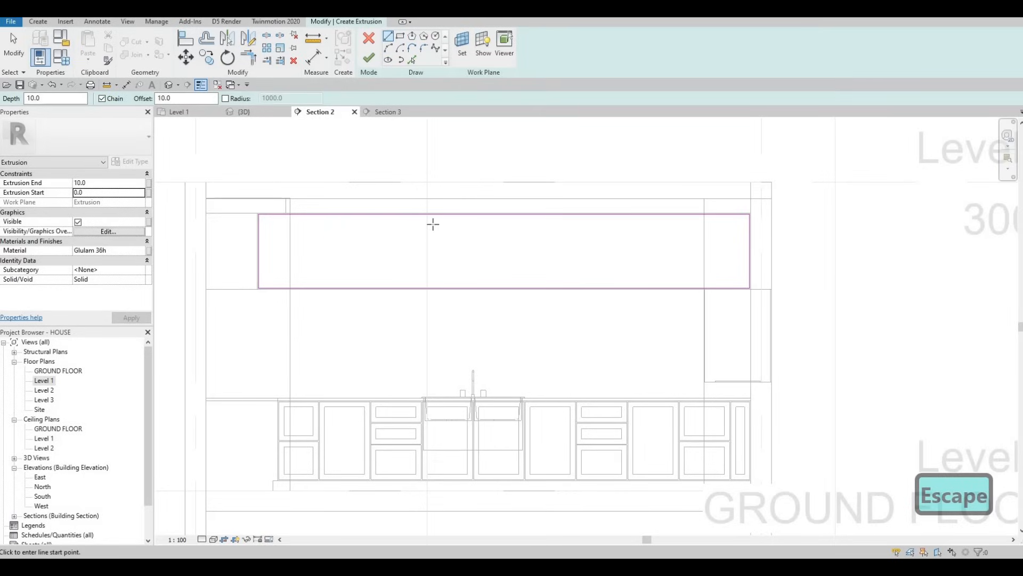
scroll(439, 229, up, 2)
click(446, 355)
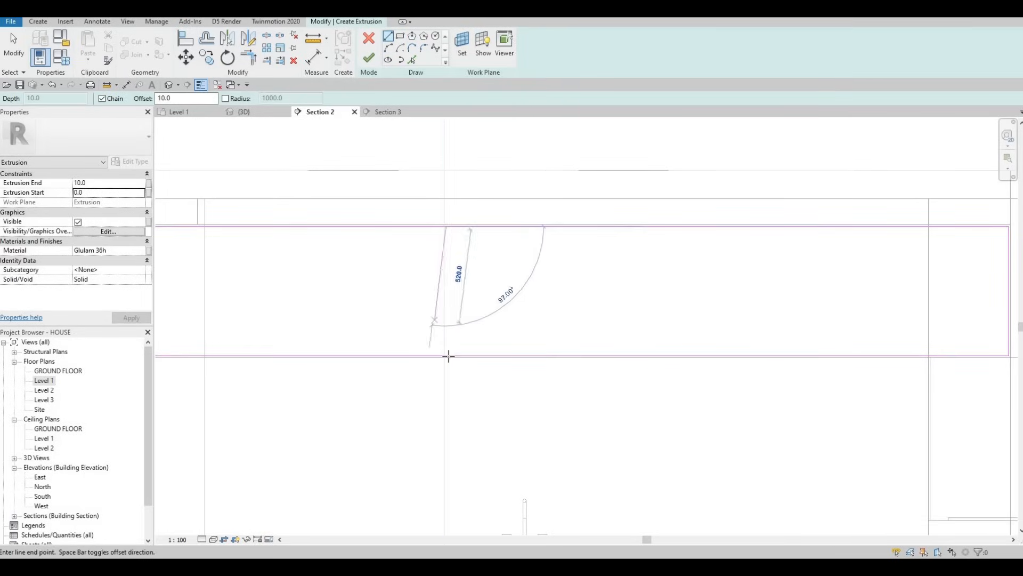
click(446, 228)
key(Escape)
scroll(446, 227, up, 2)
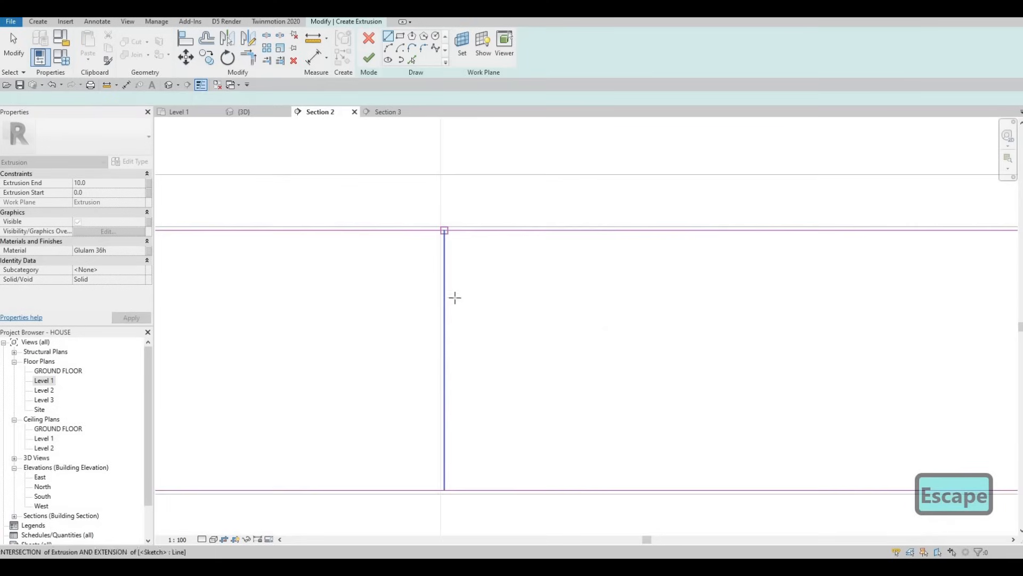
click(456, 331)
key(space)
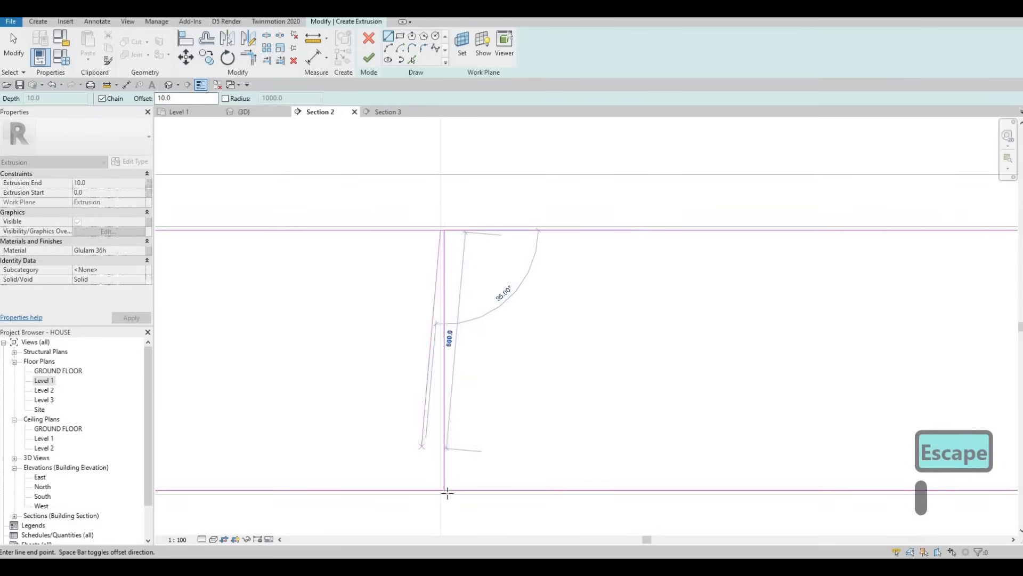
key(Escape)
scroll(405, 179, down, 2)
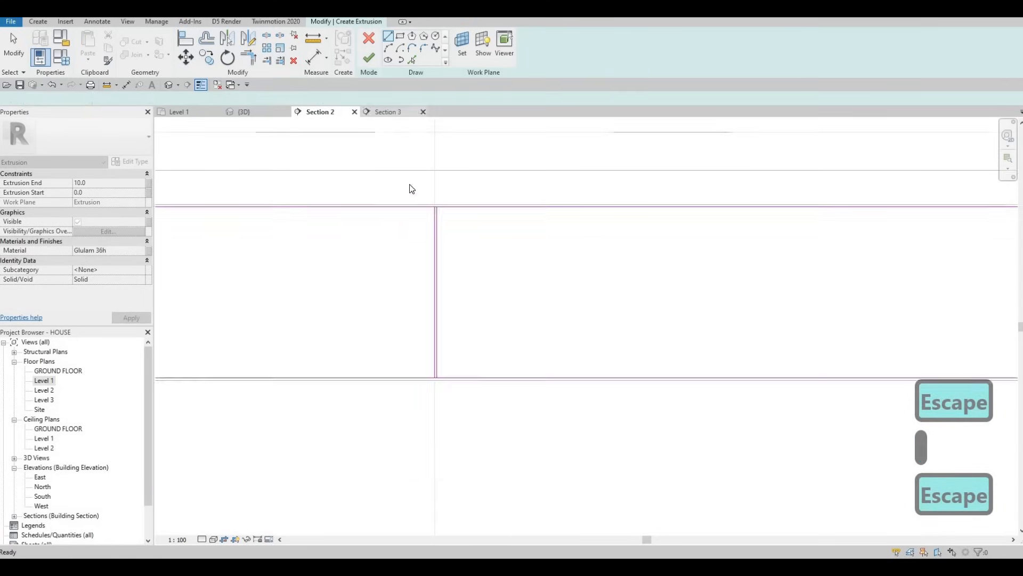
scroll(437, 277, down, 2)
middle_drag(488, 339, 487, 347)
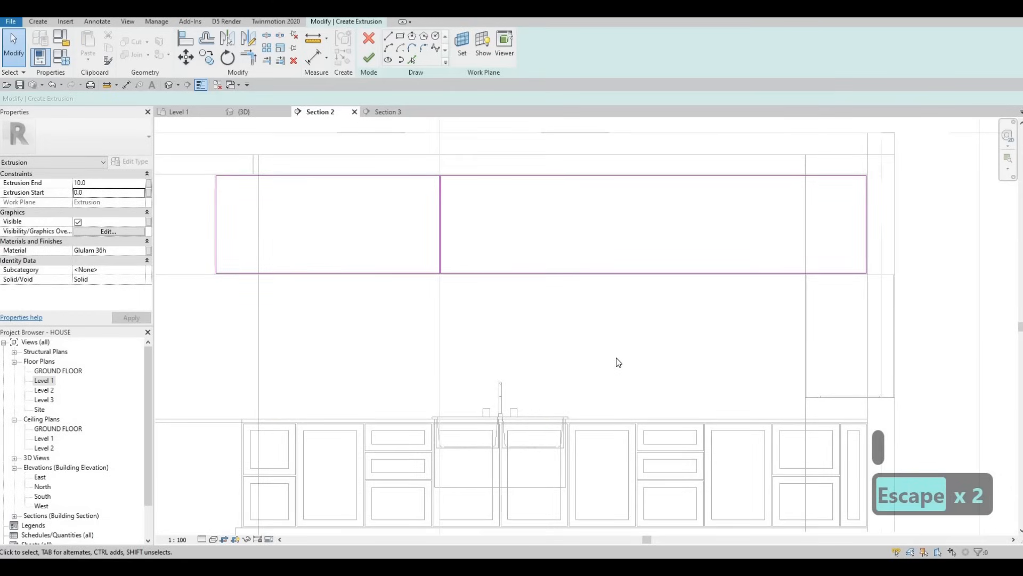
middle_drag(415, 237, 412, 252)
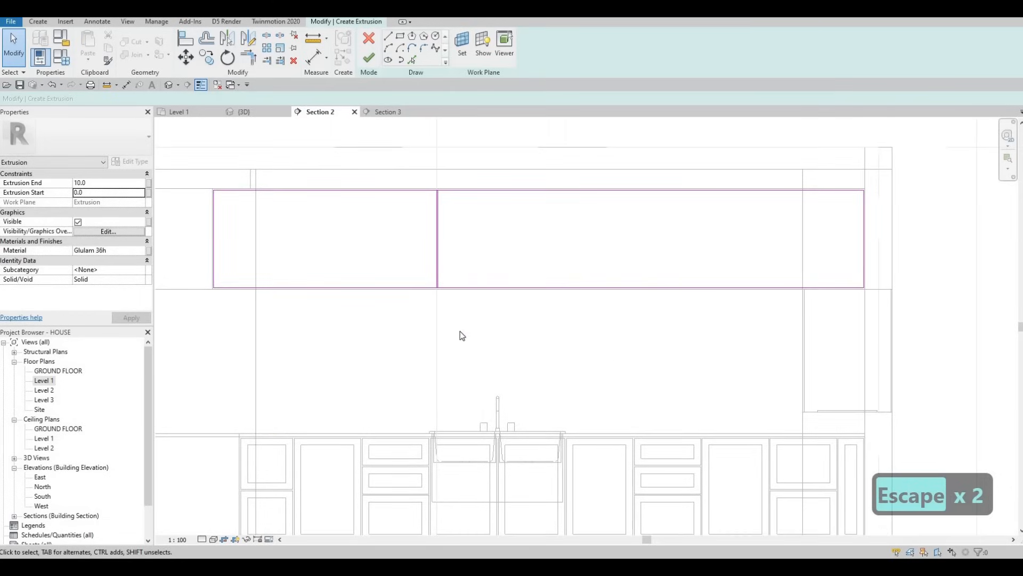
drag(383, 156, 459, 331)
key(c)
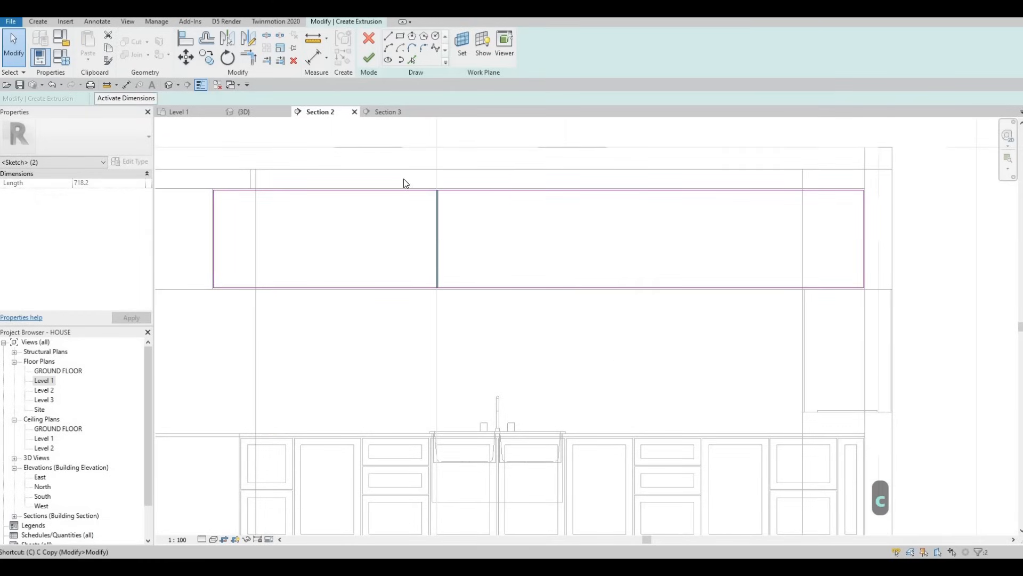
key(Escape)
Step: Move the pair of vertical divider lines about 440 mm to the right, near the sink's centreline
drag(388, 163, 458, 338)
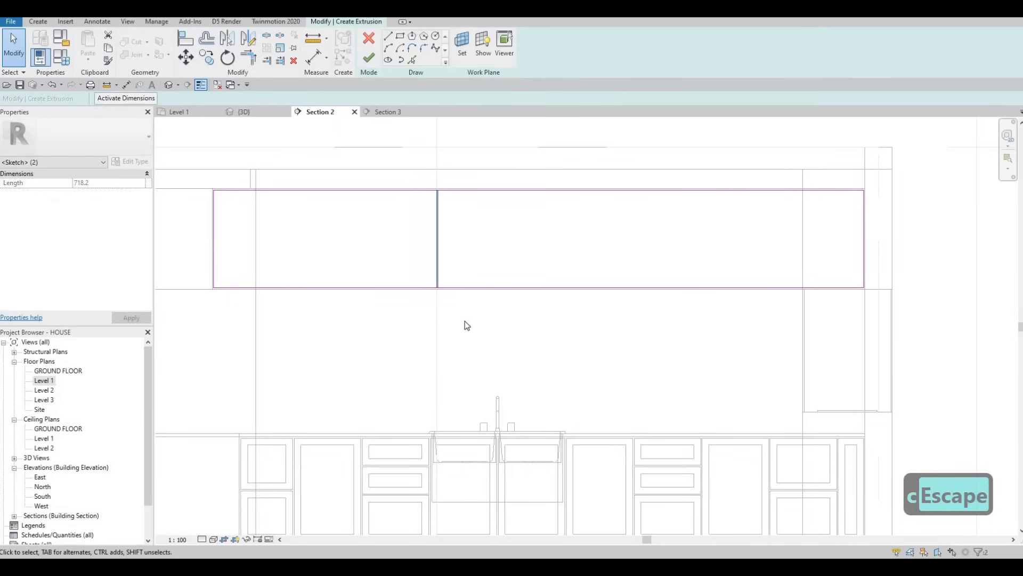
key(m)
key(v)
click(445, 271)
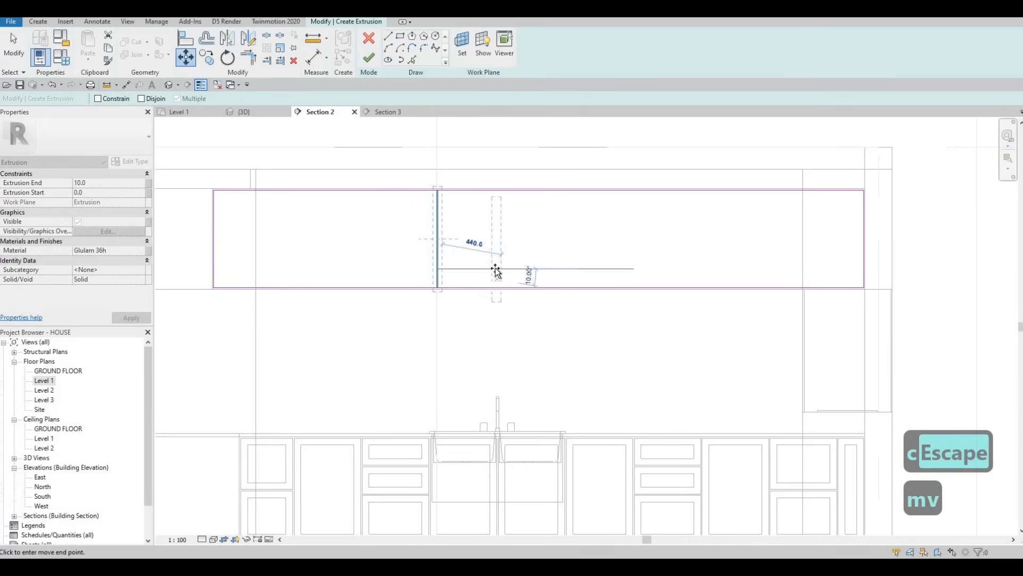
click(495, 271)
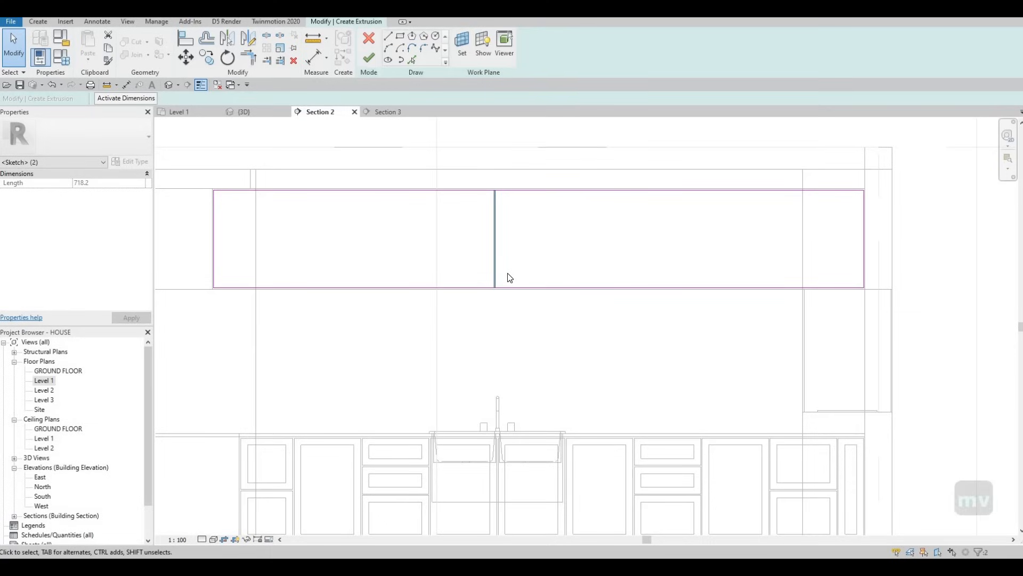
middle_drag(459, 261, 453, 196)
key(Escape)
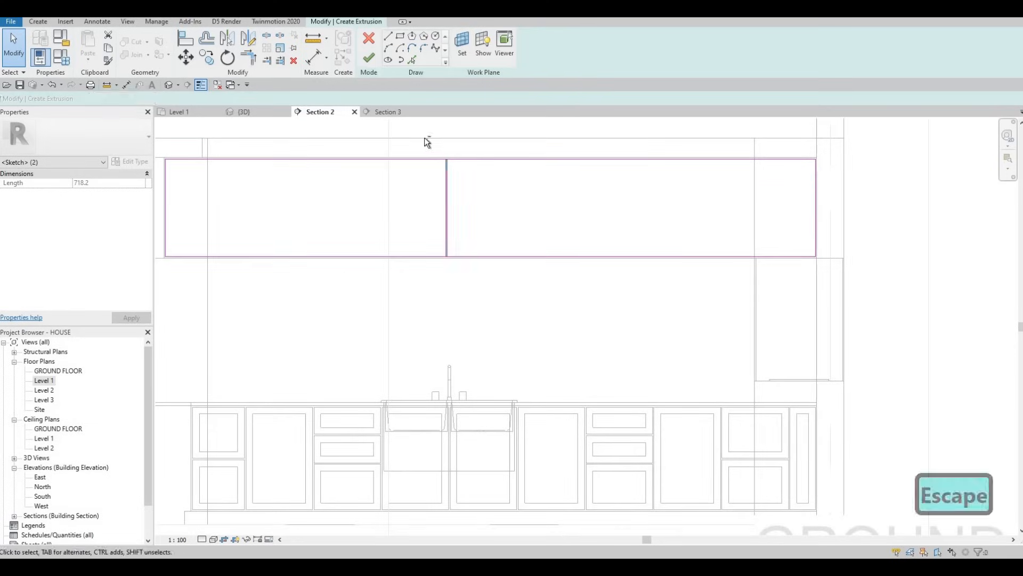
Step: Copy the pair of vertical divider lines in the upper cabinet sketch to a position further right
key(c)
key(o)
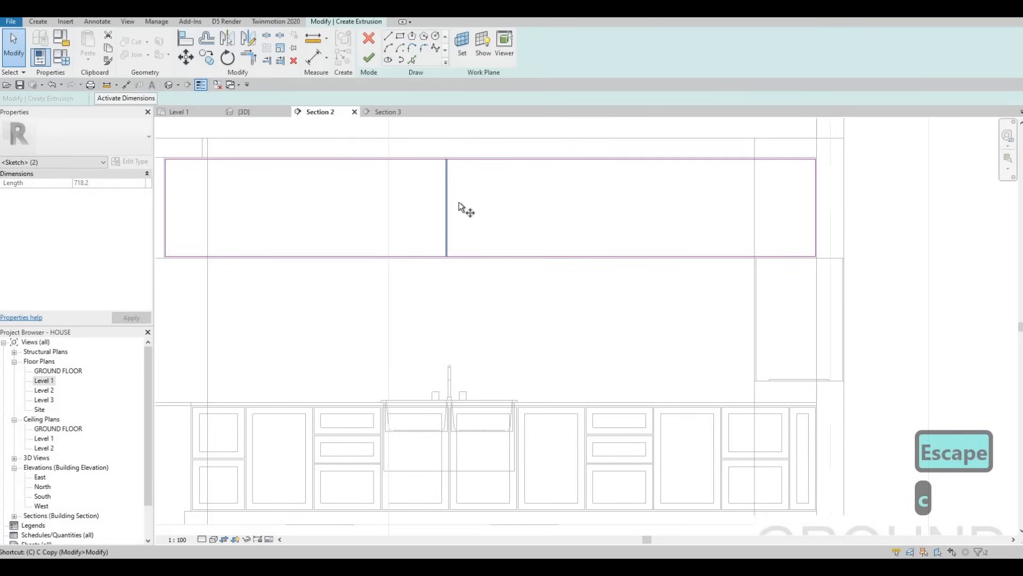
click(447, 201)
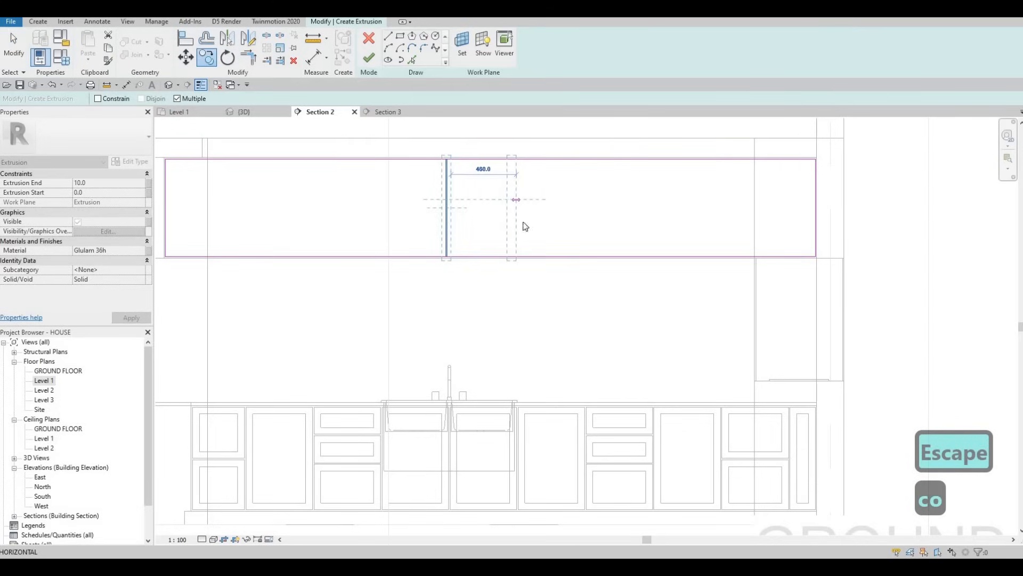
click(518, 234)
key(Escape)
scroll(426, 405, up, 4)
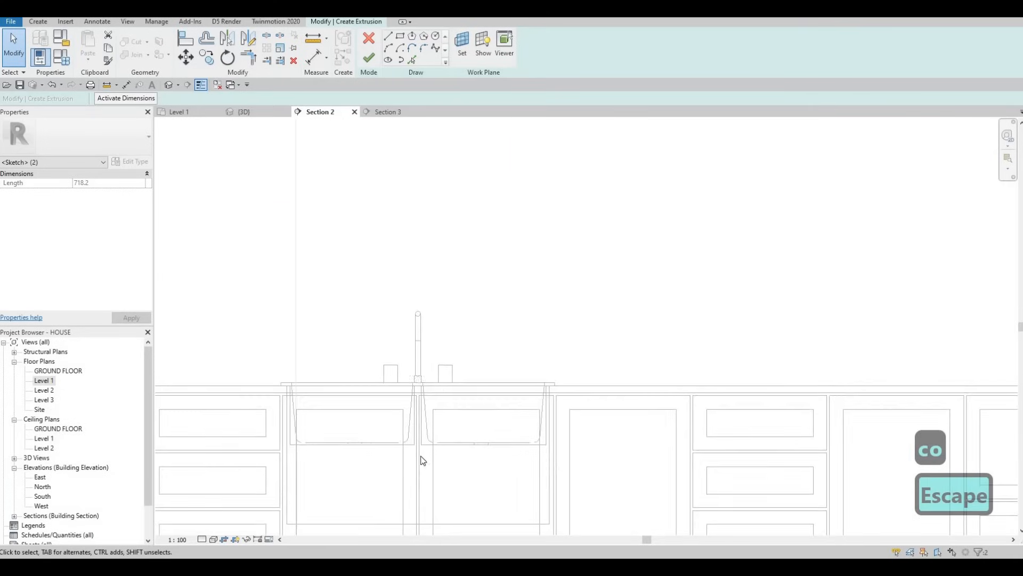
scroll(414, 368, down, 4)
key(Escape)
key(Escape)
key(a)
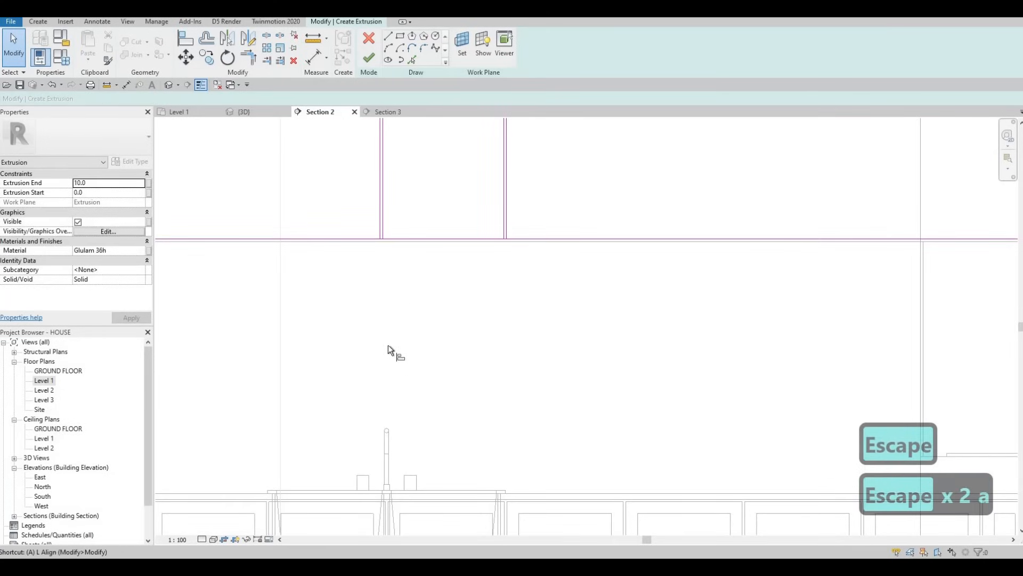
key(l)
click(379, 222)
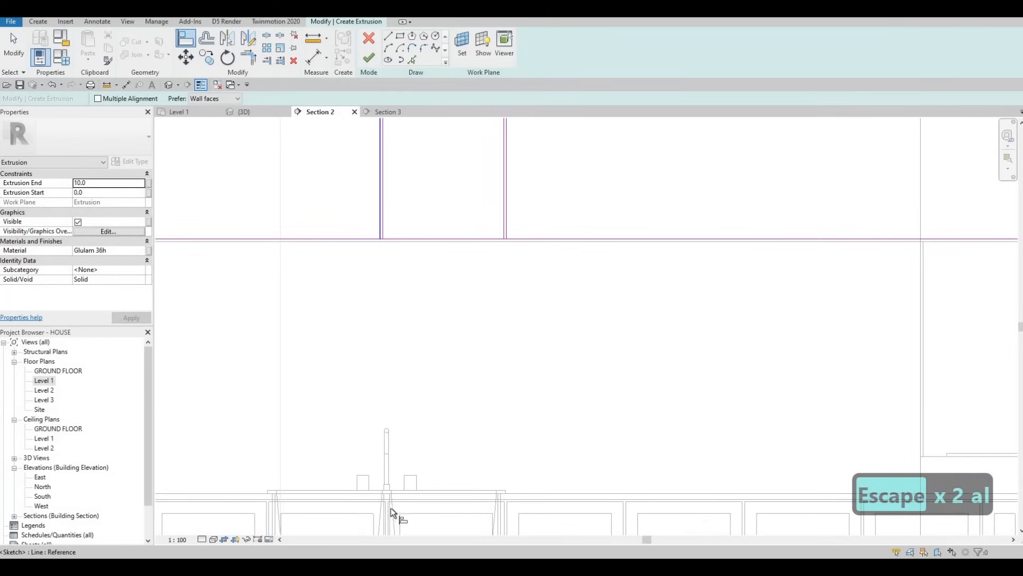
scroll(396, 413, up, 4)
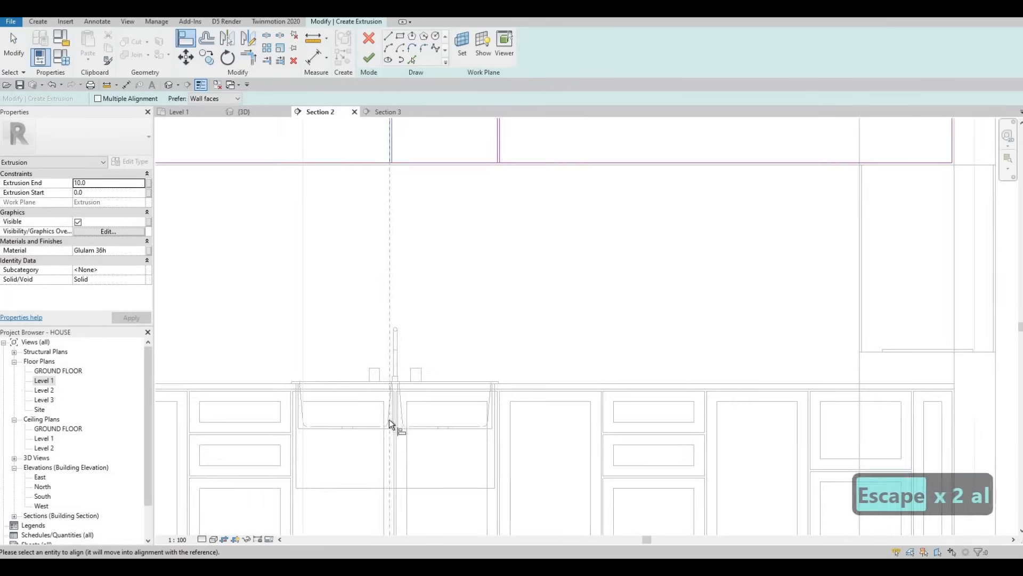
key(Tab)
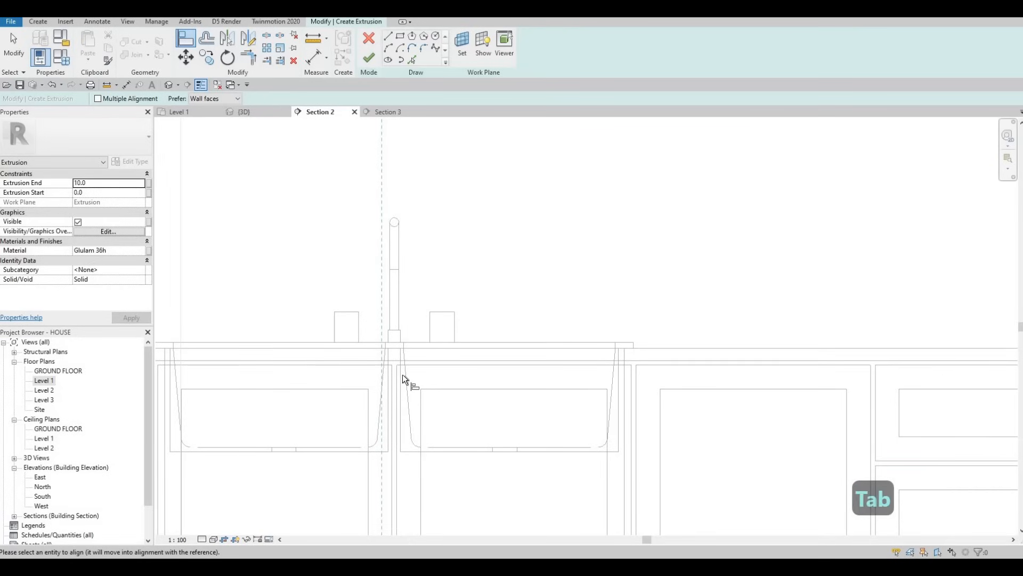
scroll(395, 398, down, 2)
scroll(397, 405, down, 3)
key(Escape)
key(Escape)
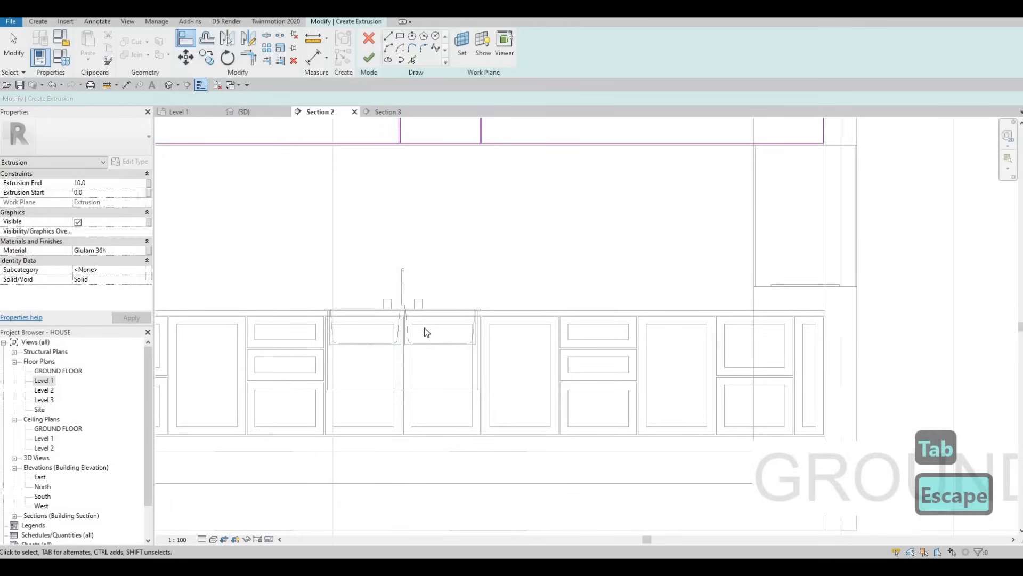
middle_drag(425, 304, 425, 334)
key(Escape)
key(Escape)
key(a)
key(l)
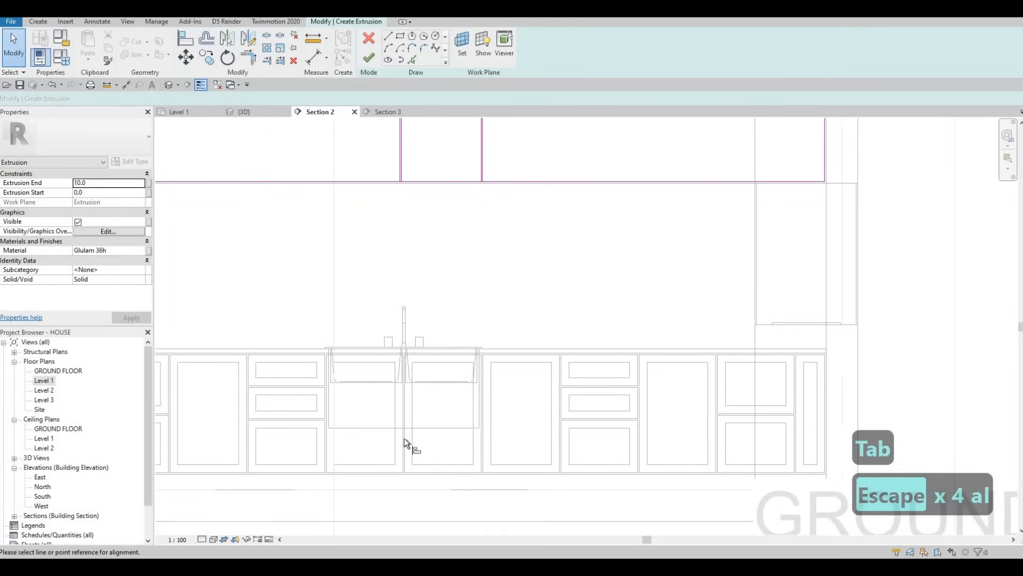
click(405, 429)
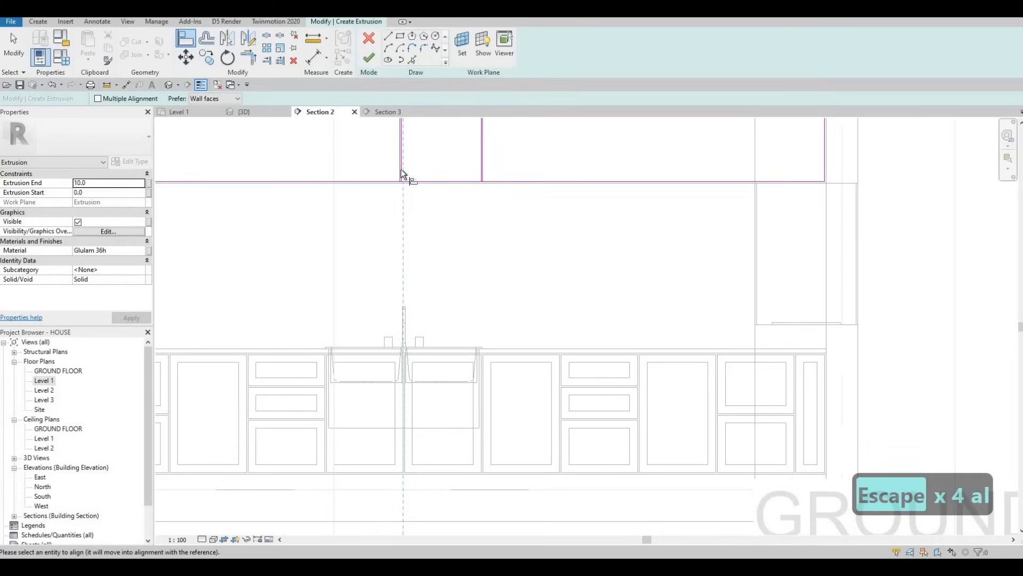
key(Escape)
key(Escape)
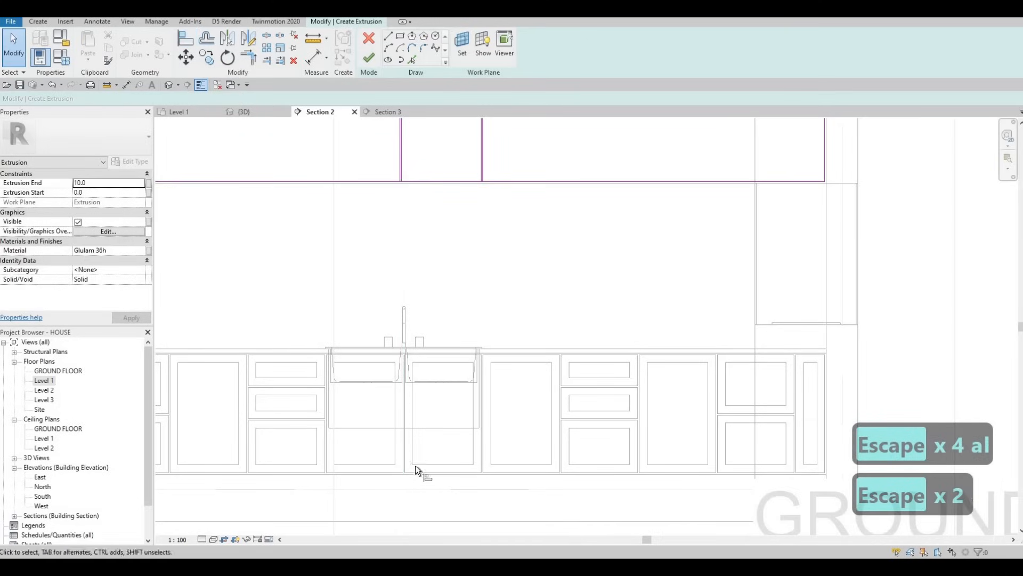
Step: Align both lines of the original divider with the base cabinet edges at the centre of the sink
key(a)
key(l)
click(408, 435)
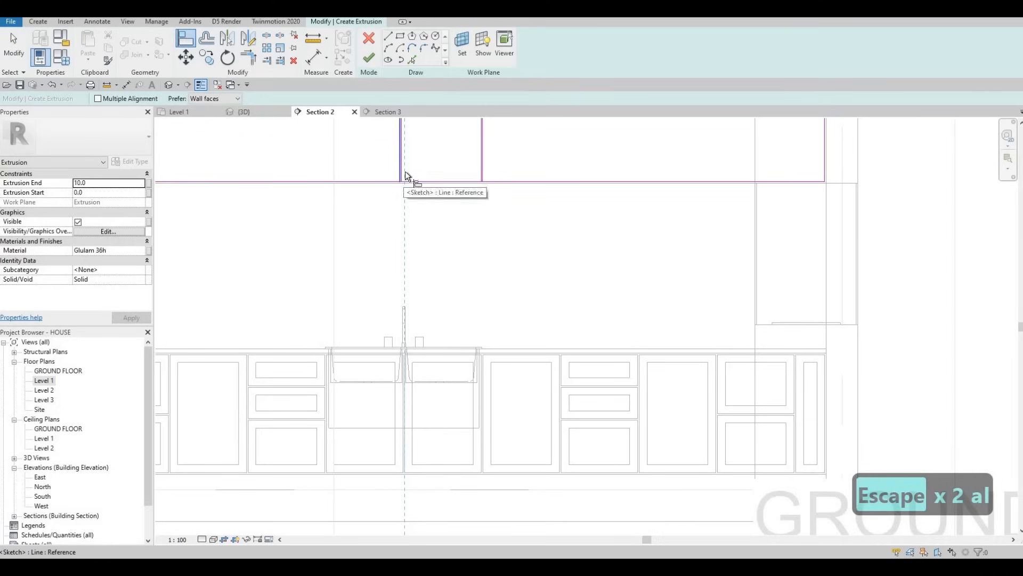
click(404, 171)
click(403, 398)
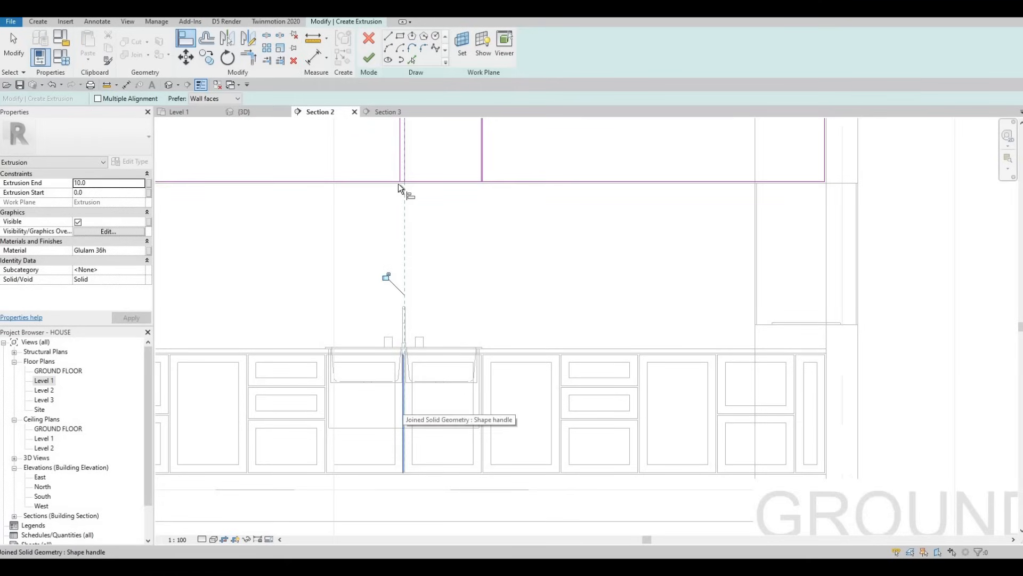
click(399, 170)
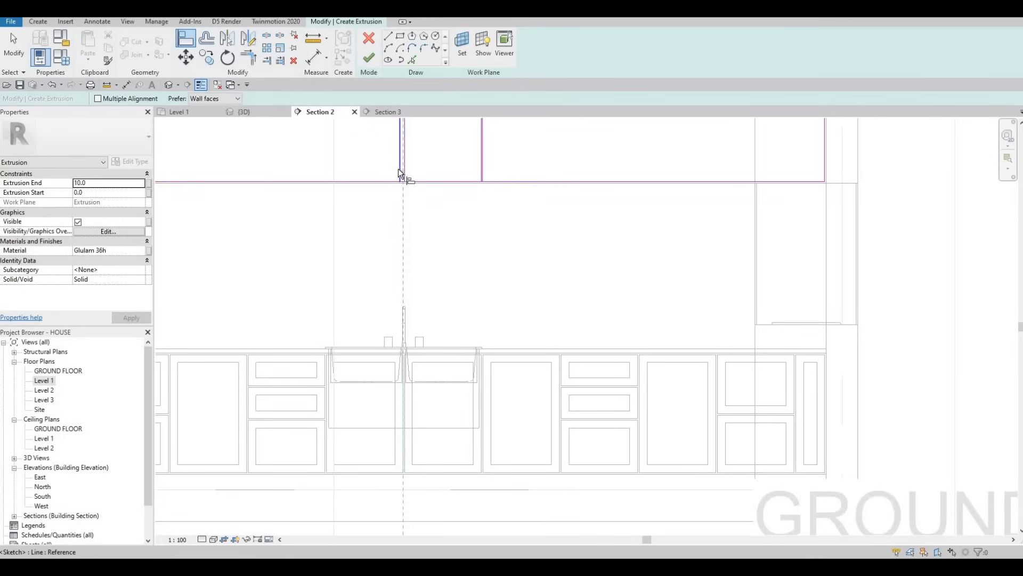
Step: Align both lines of the copied divider with the base cabinet edges at the right end of the sink
click(485, 369)
scroll(479, 178, up, 3)
click(474, 187)
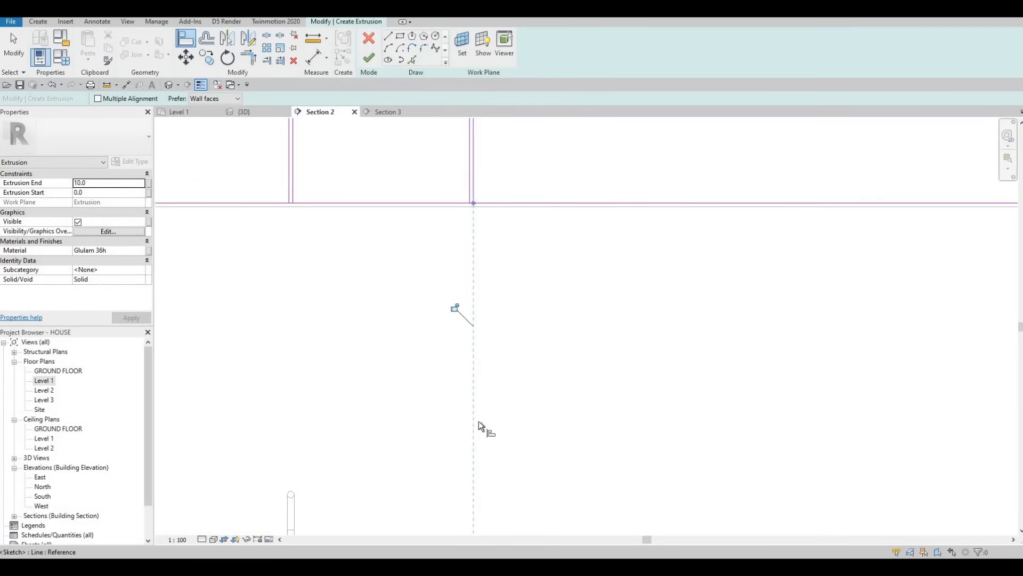
scroll(474, 434, down, 2)
key(Escape)
key(Escape)
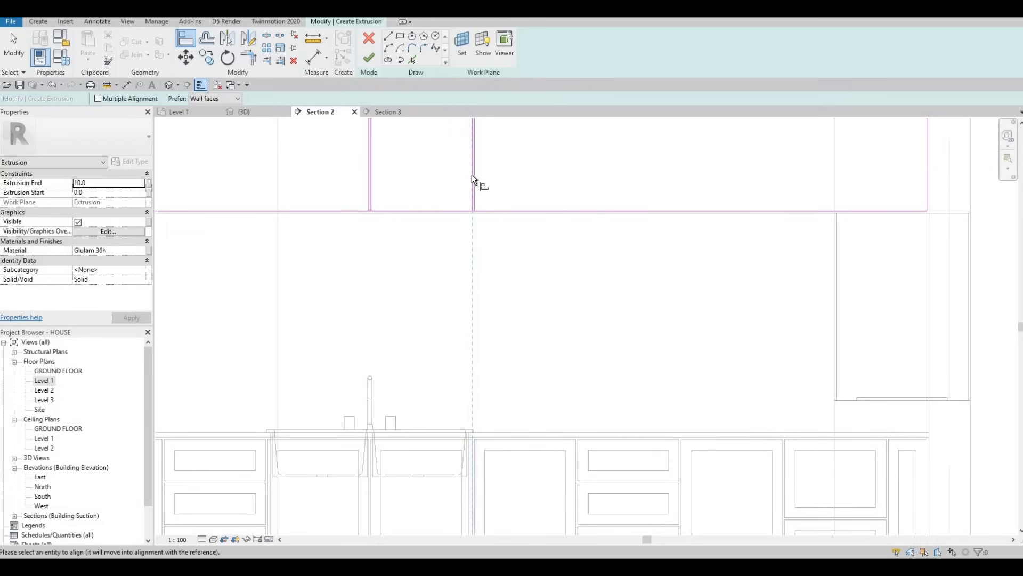
scroll(429, 240, down, 3)
middle_drag(450, 179, 427, 237)
key(Escape)
key(Escape)
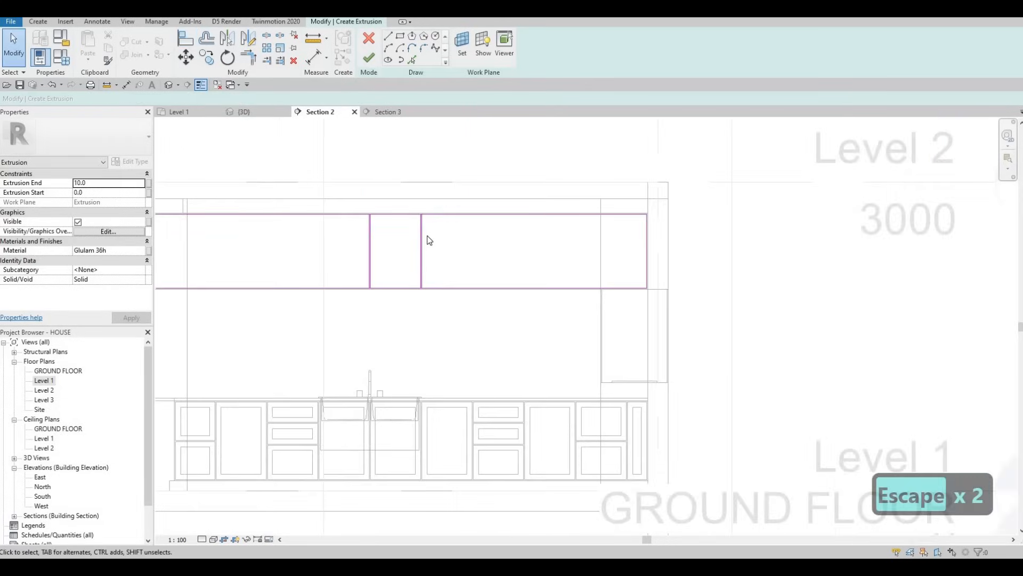
scroll(427, 233, up, 3)
mouse_move(254, 152)
mouse_down()
mouse_move(514, 473)
mouse_move(515, 464)
mouse_up()
key(c)
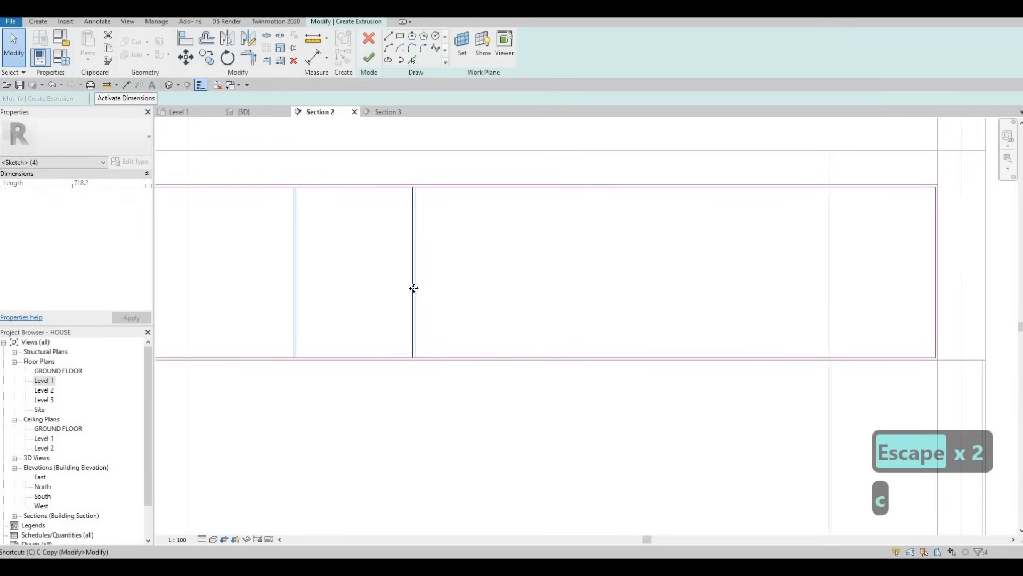
key(Escape)
Step: Copy the right divider's two lines four times toward the right end of the upper cabinet sketch, spaced 500 mm apart
drag(384, 165, 495, 415)
key(c)
key(o)
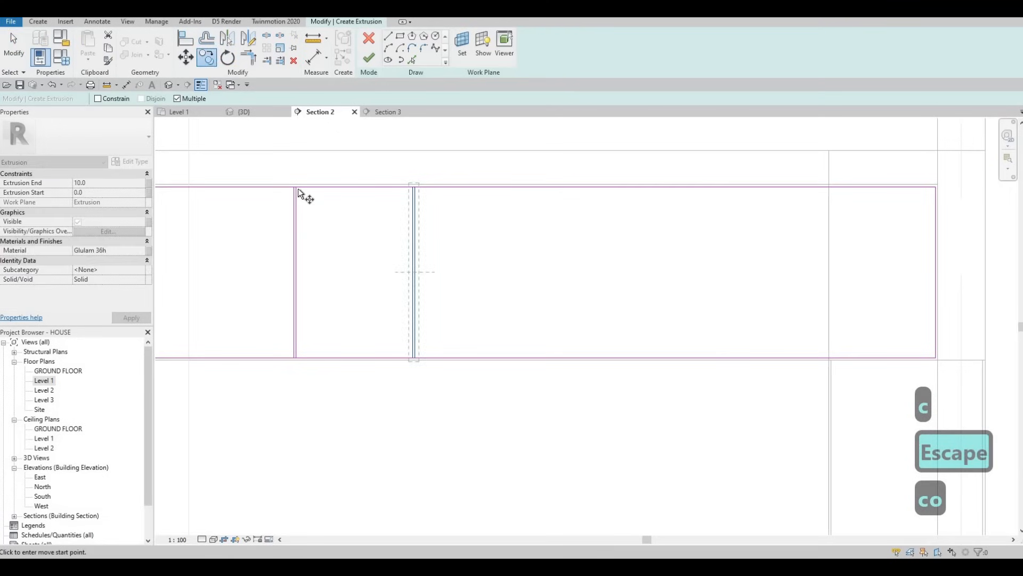
click(415, 185)
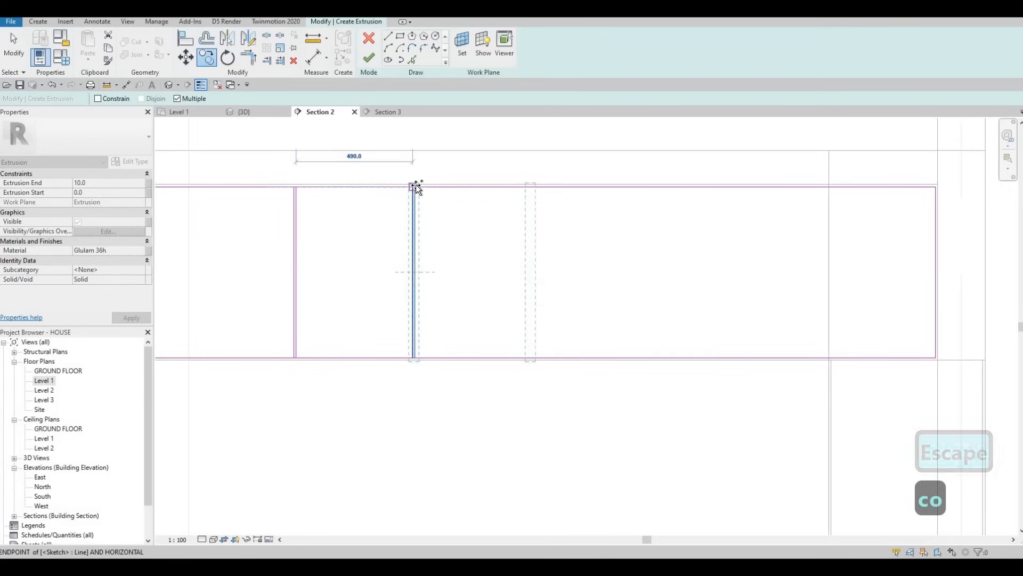
click(533, 186)
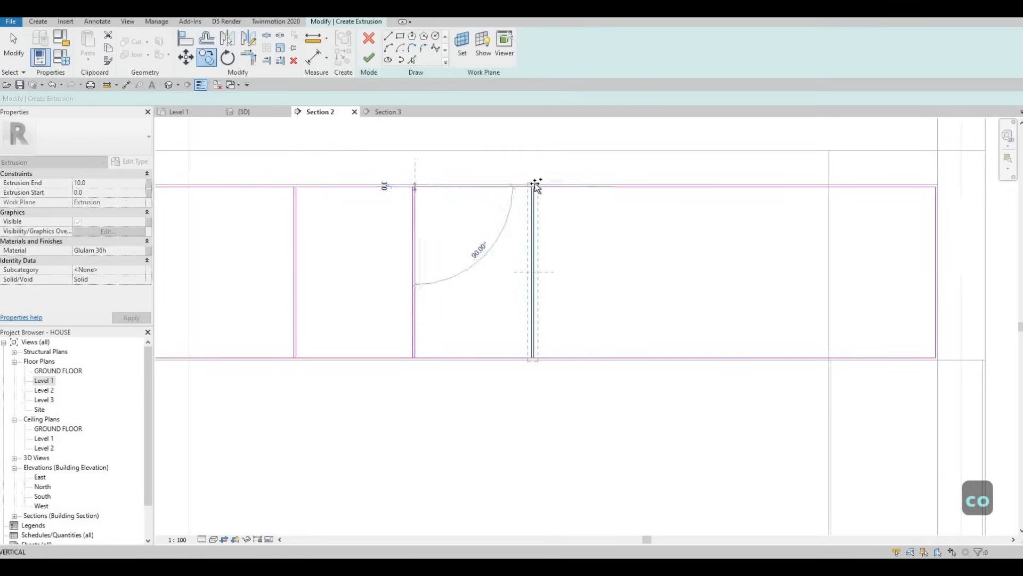
click(652, 186)
click(771, 186)
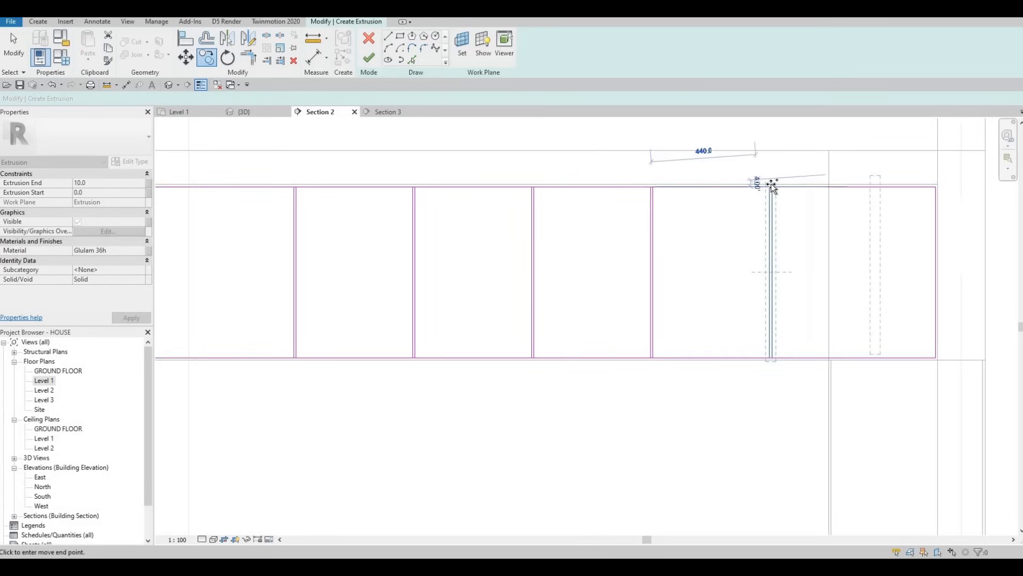
key(Escape)
scroll(516, 237, down, 3)
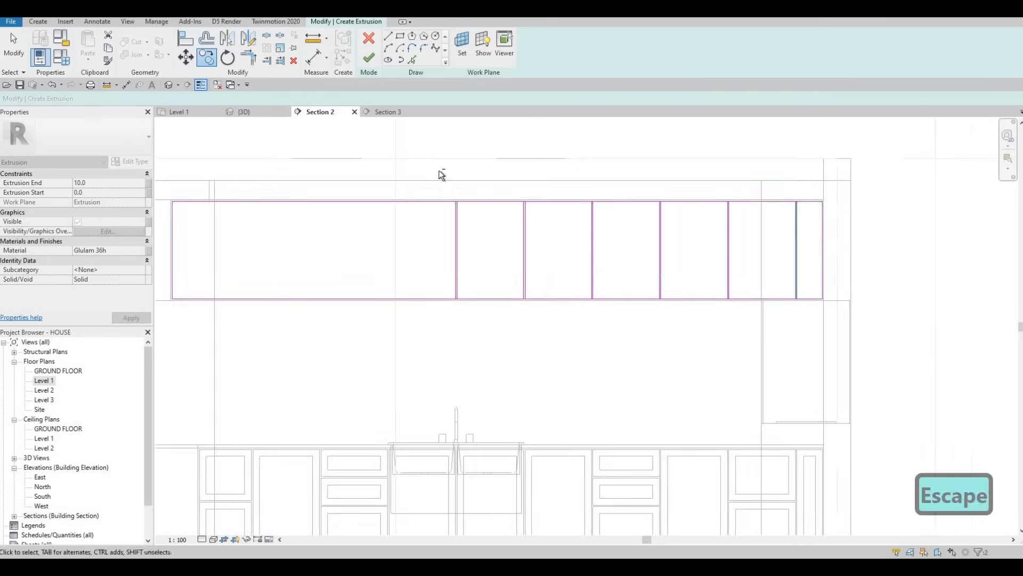
key(Escape)
Step: Copy the divider above the sink's centre four times toward the left end of the sketch, spaced 500 mm apart
drag(533, 330, 531, 334)
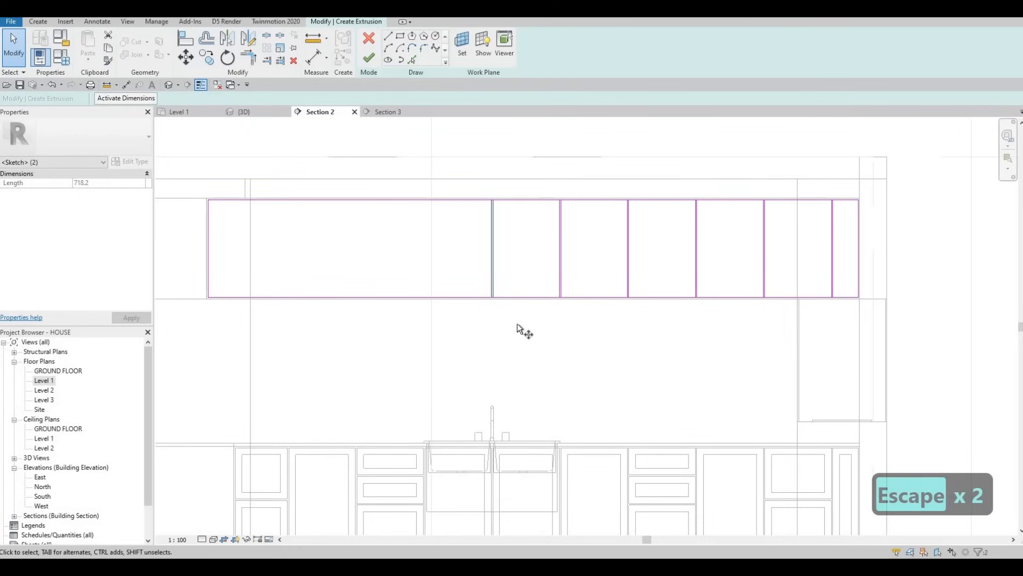
key(c)
key(o)
scroll(568, 170, up, 4)
scroll(576, 272, up, 4)
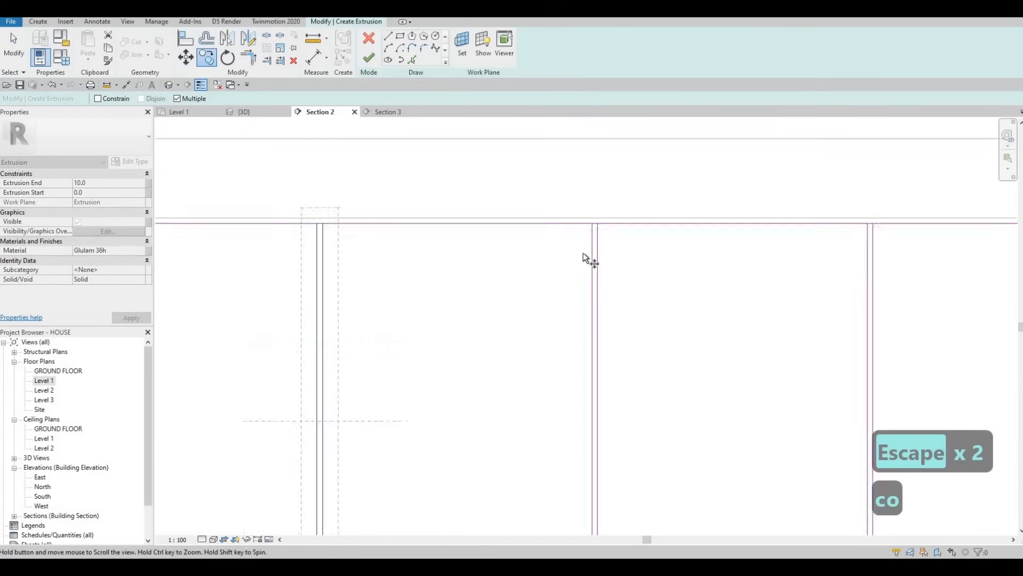
scroll(583, 253, down, 4)
click(379, 256)
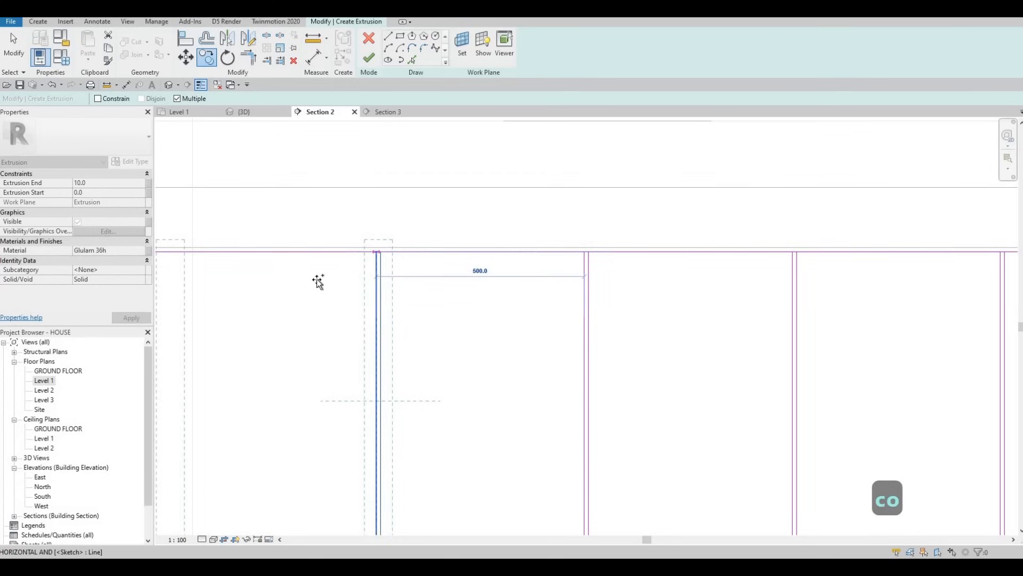
middle_drag(381, 253, 411, 228)
click(398, 246)
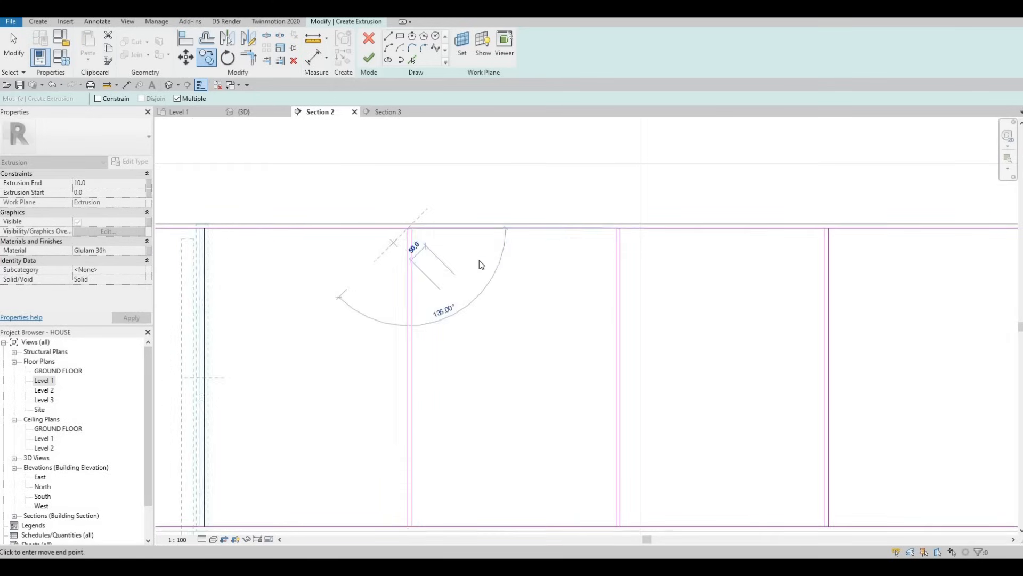
scroll(411, 245, down, 3)
scroll(399, 235, up, 3)
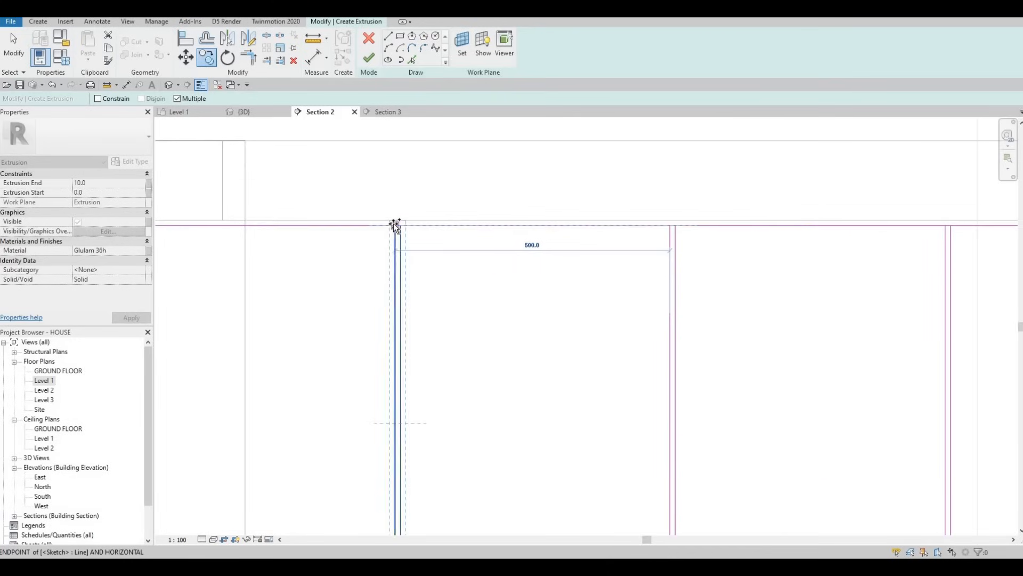
scroll(397, 224, up, 2)
scroll(383, 271, down, 5)
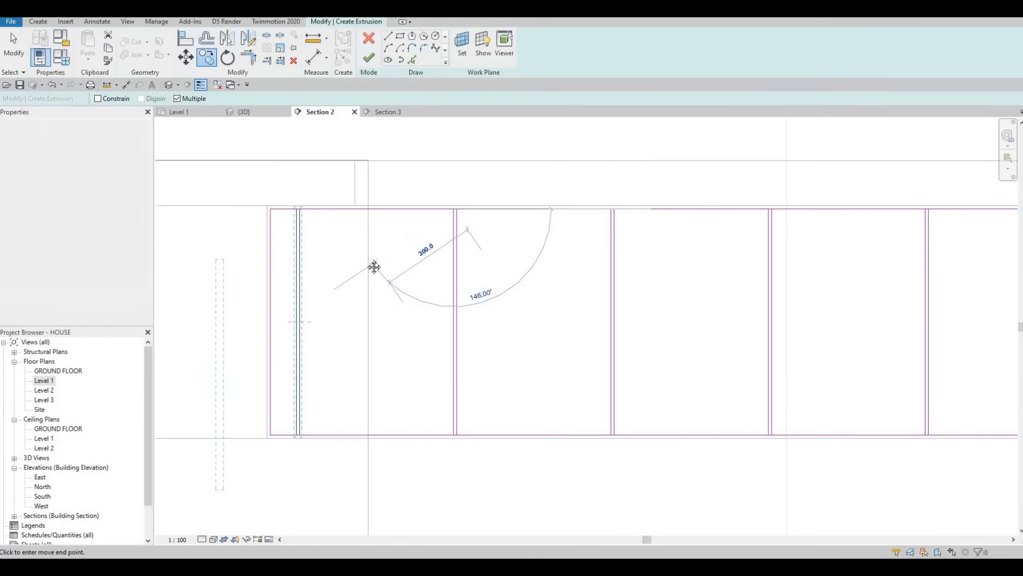
key(Escape)
scroll(341, 215, up, 3)
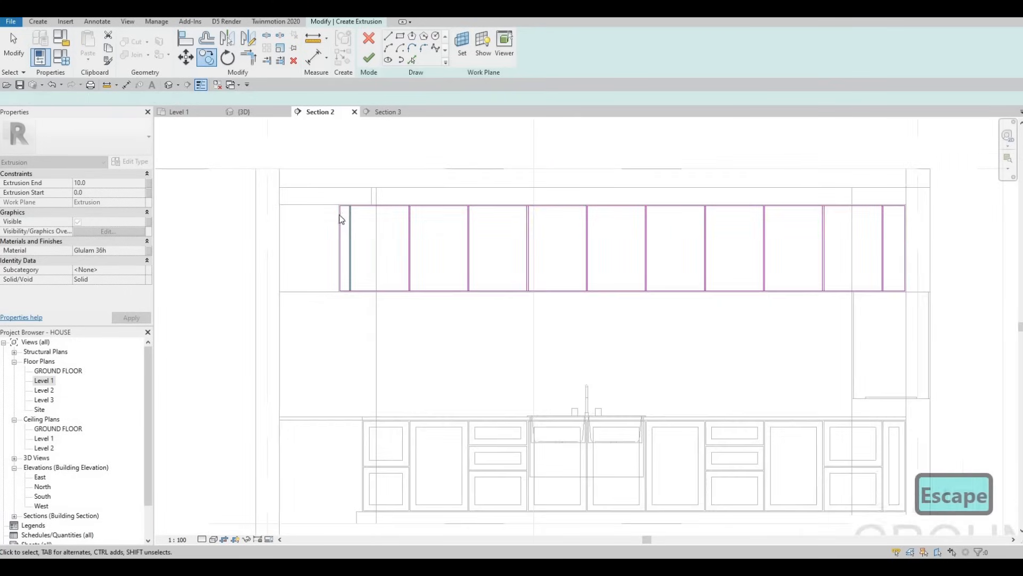
key(Escape)
key(Escape)
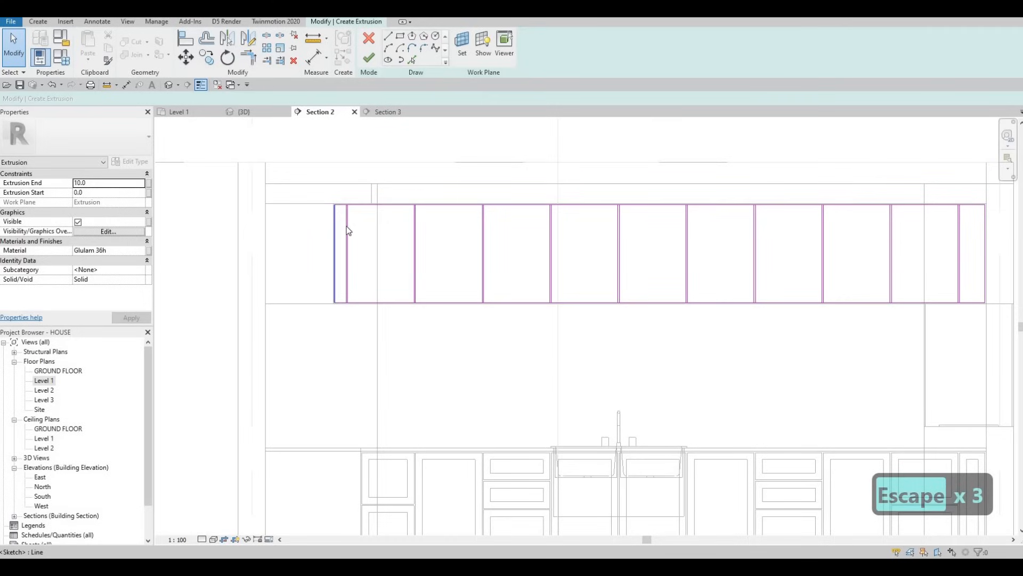
Step: Try deleting the two lines of the leftmost divider and undo the deletion
click(347, 235)
scroll(360, 242, up, 5)
key(Escape)
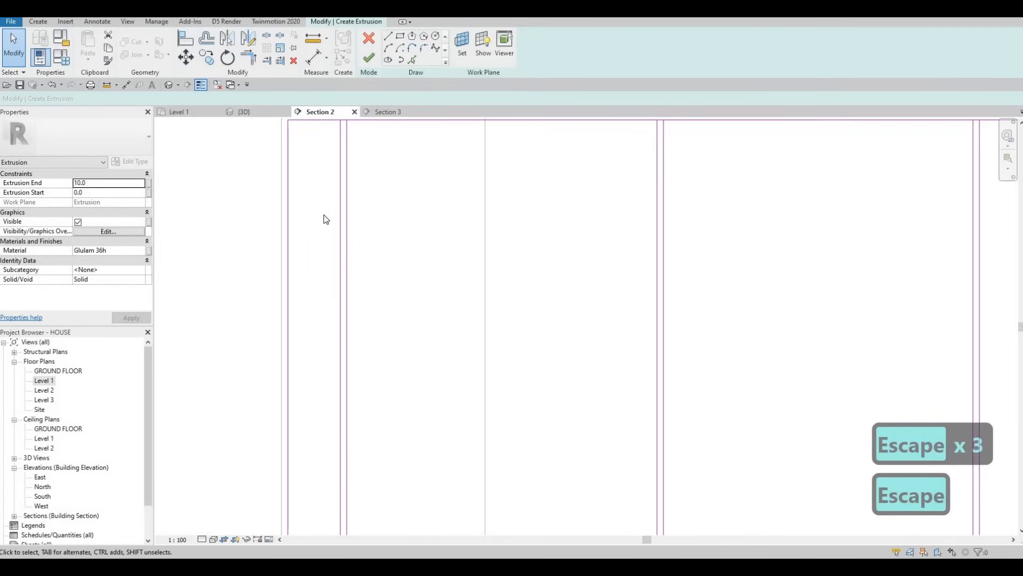
drag(359, 240, 323, 204)
key(Delete)
scroll(277, 248, down, 4)
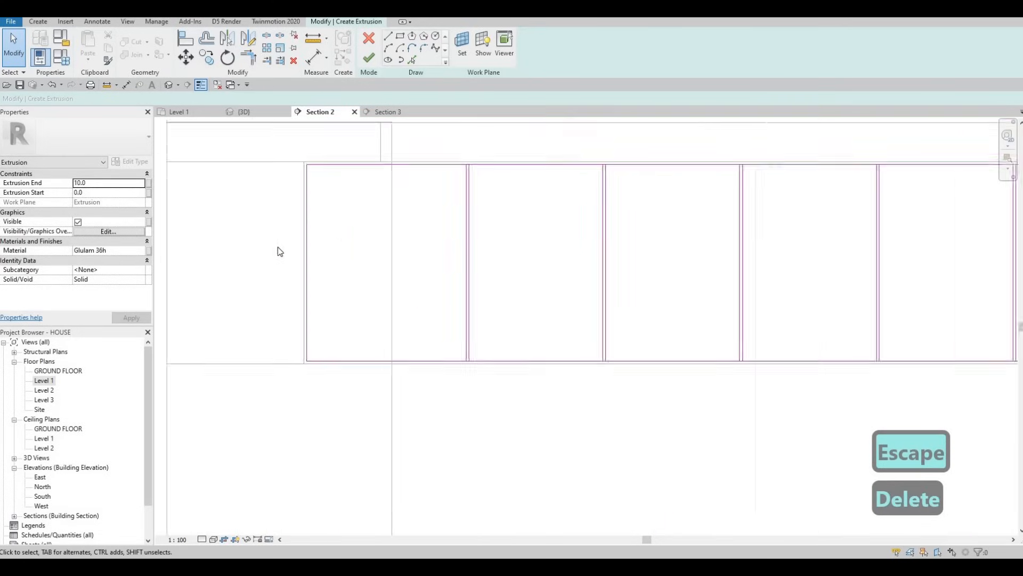
key(Escape)
scroll(320, 261, down, 2)
middle_drag(347, 270, 328, 269)
scroll(329, 269, down, 2)
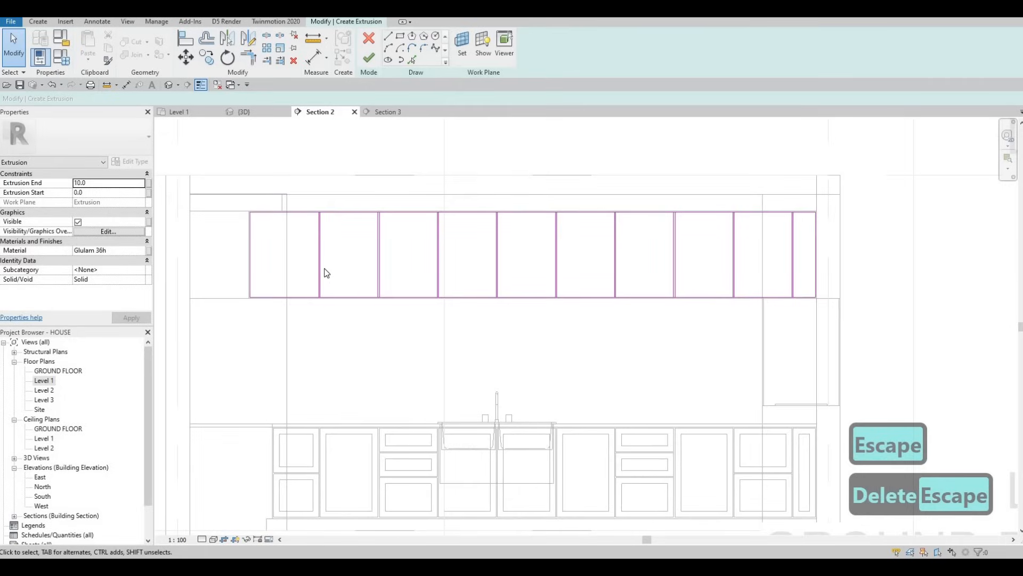
key(ctrl+z)
scroll(304, 223, up, 4)
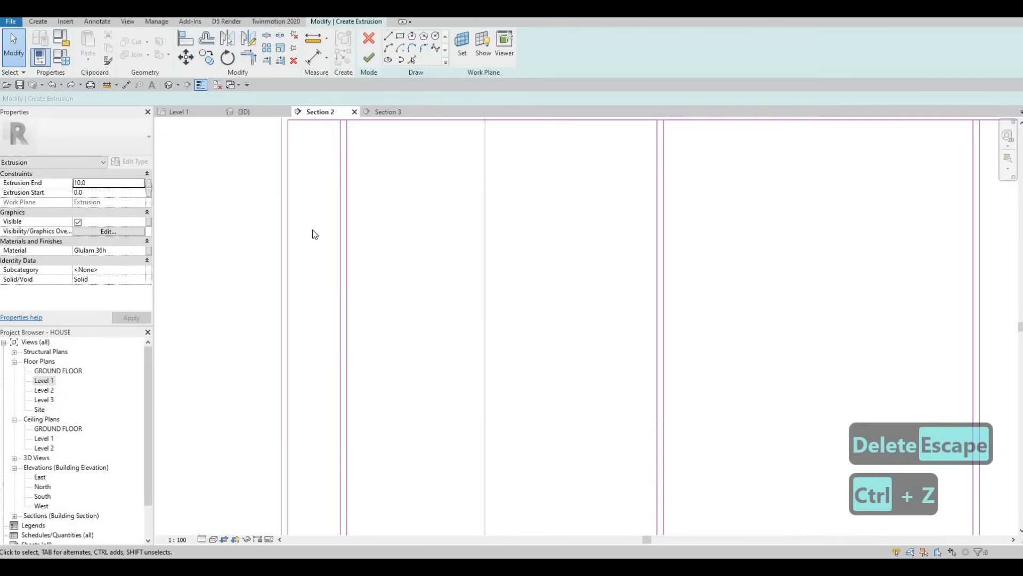
key(Escape)
key(Escape)
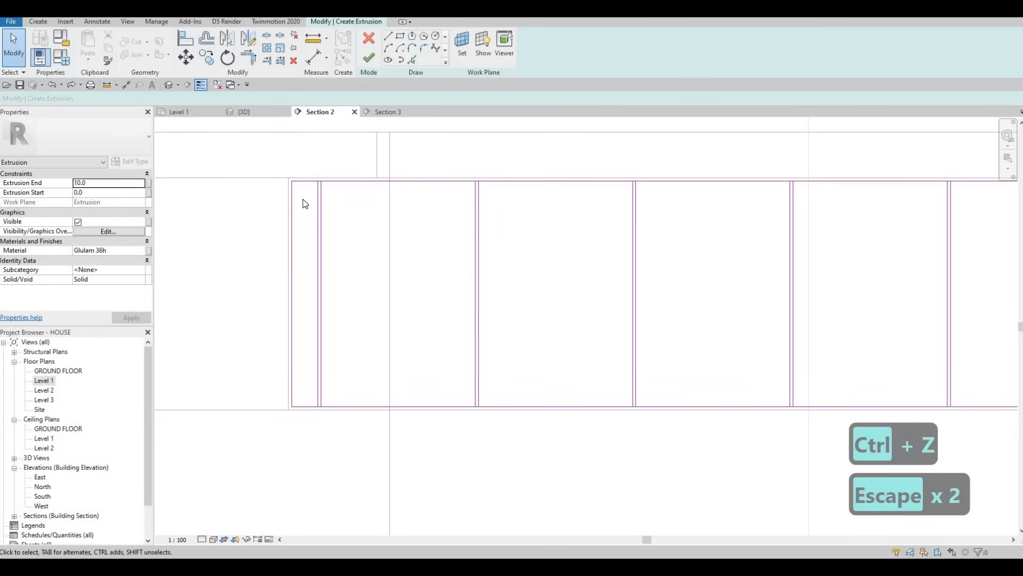
scroll(303, 200, down, 1)
scroll(290, 224, down, 3)
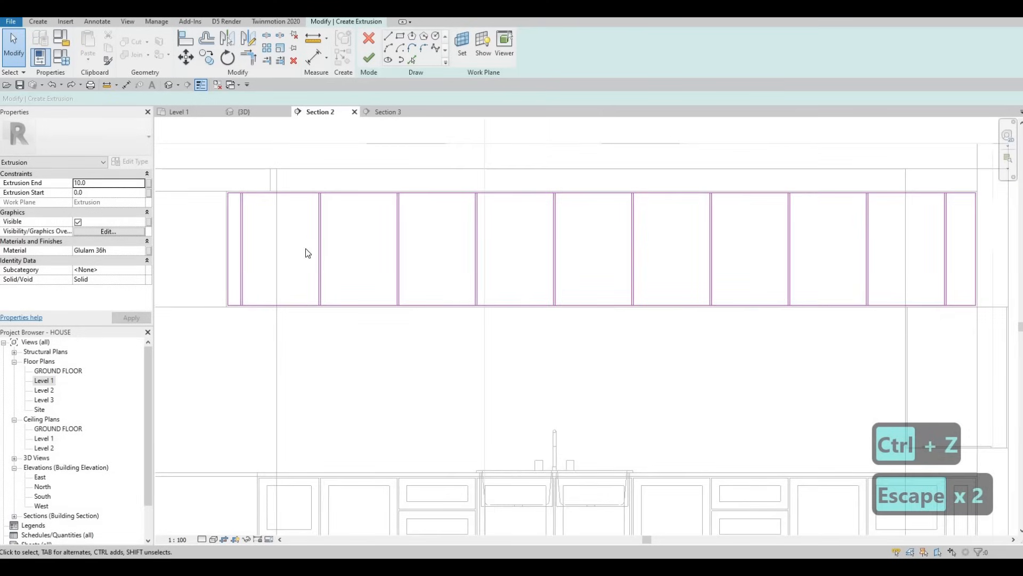
scroll(306, 250, down, 2)
key(Escape)
key(Escape)
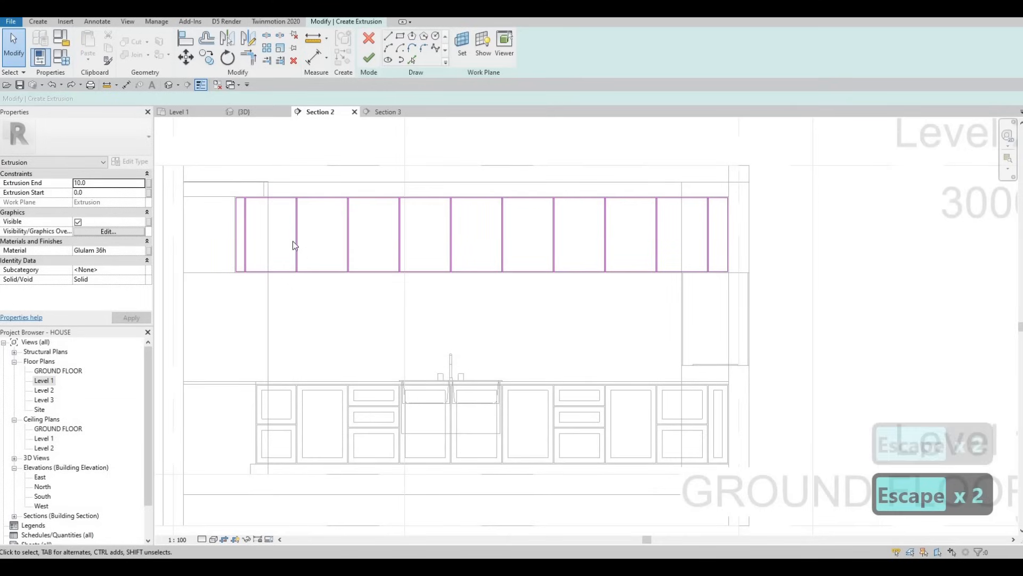
key(Escape)
key(Escape)
scroll(258, 235, up, 1)
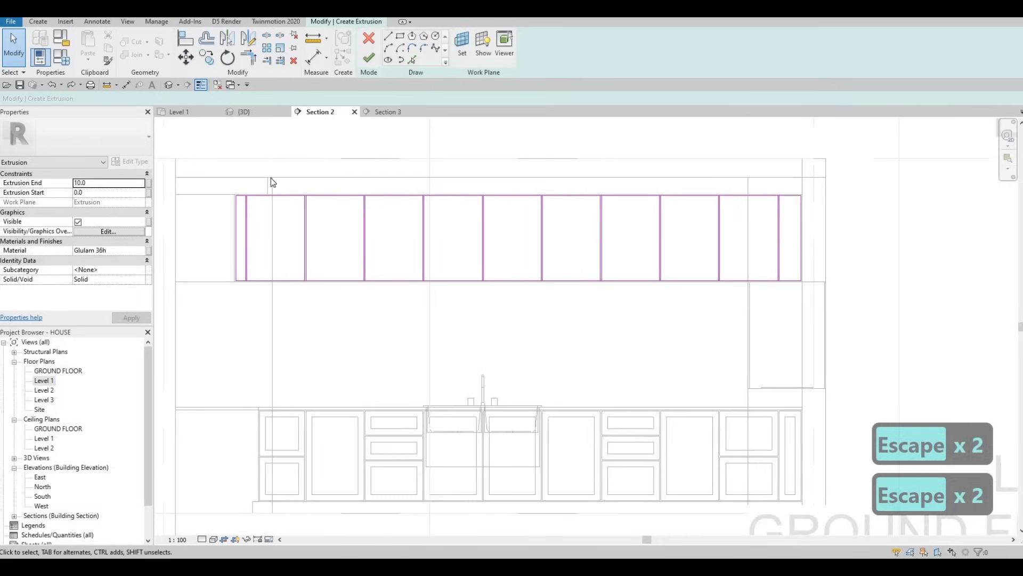
ctrl+scroll(283, 182, up, 2)
key(Escape)
scroll(303, 215, down, 1)
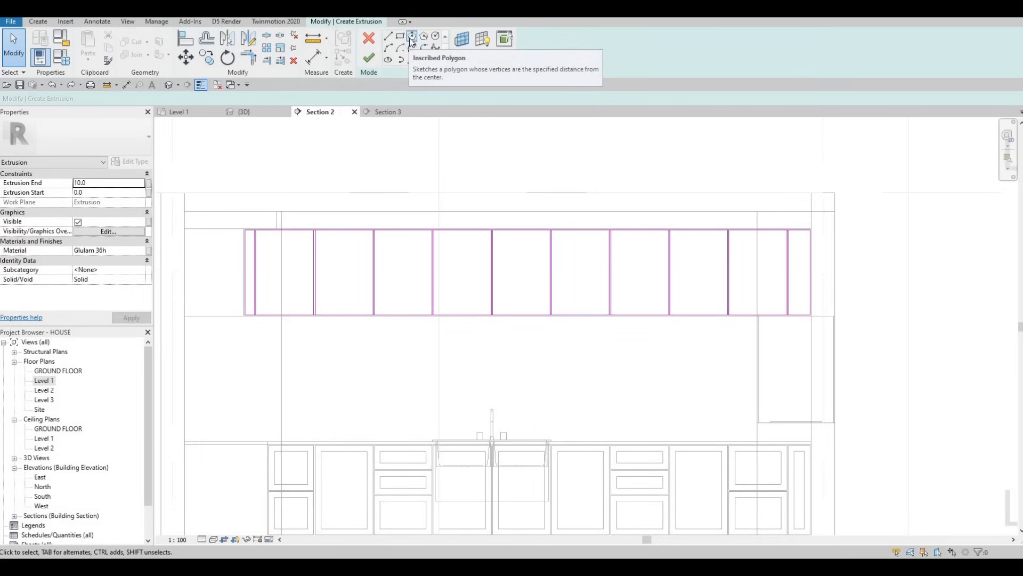
Step: Try to finish the upper cabinet extrusion sketch and return to editing its lines
click(369, 57)
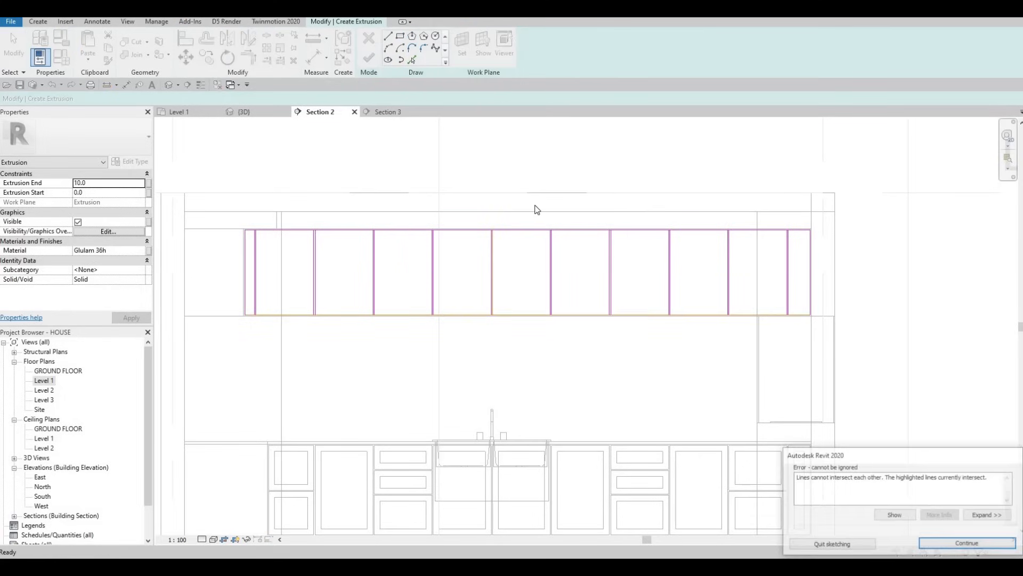
key(Escape)
key(Escape)
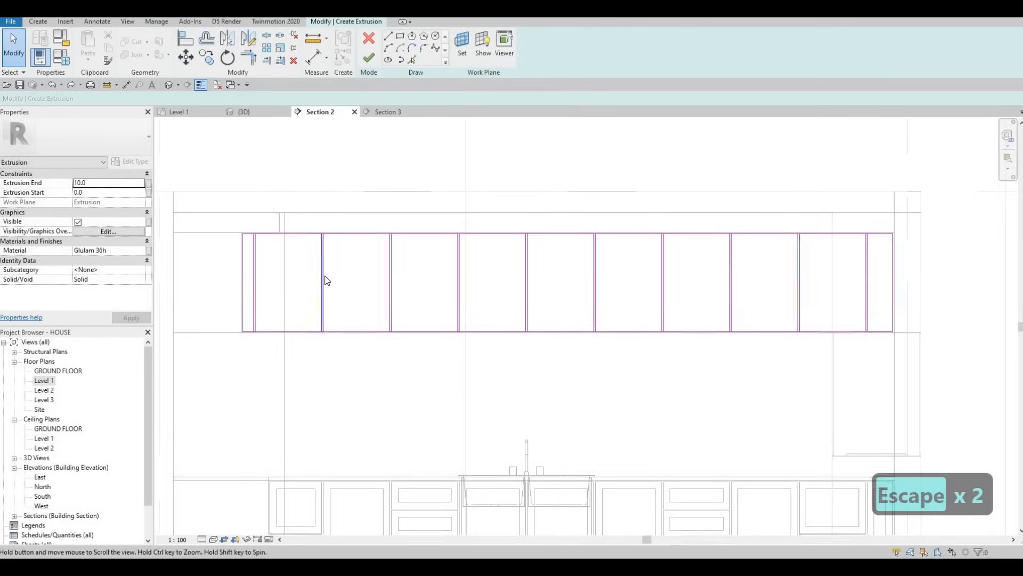
key(Escape)
key(Escape)
Step: Split the top outline line of the upper cabinet sketch where it meets the three leftmost dividers
key(s)
key(l)
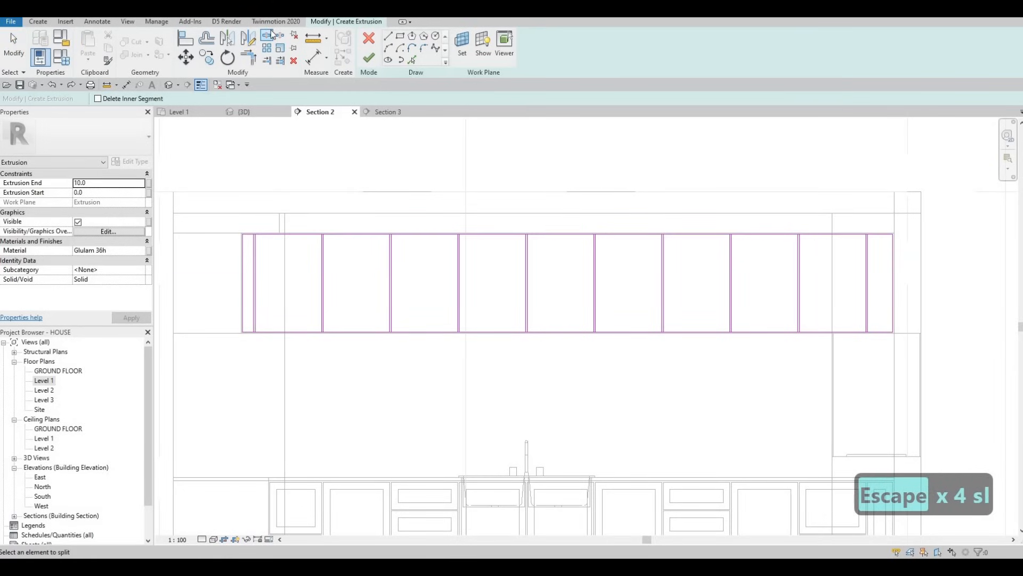
scroll(256, 236, up, 5)
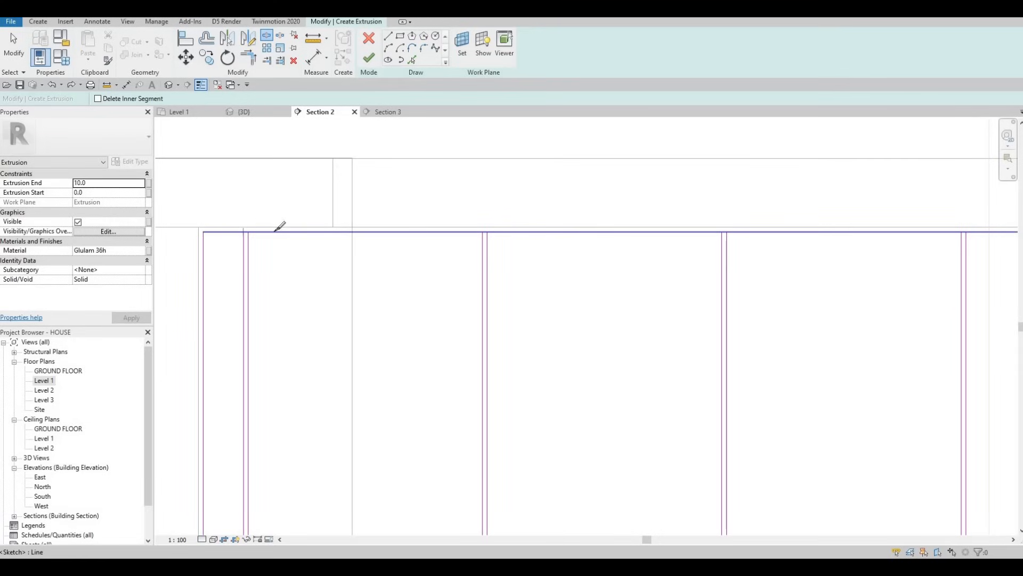
click(483, 231)
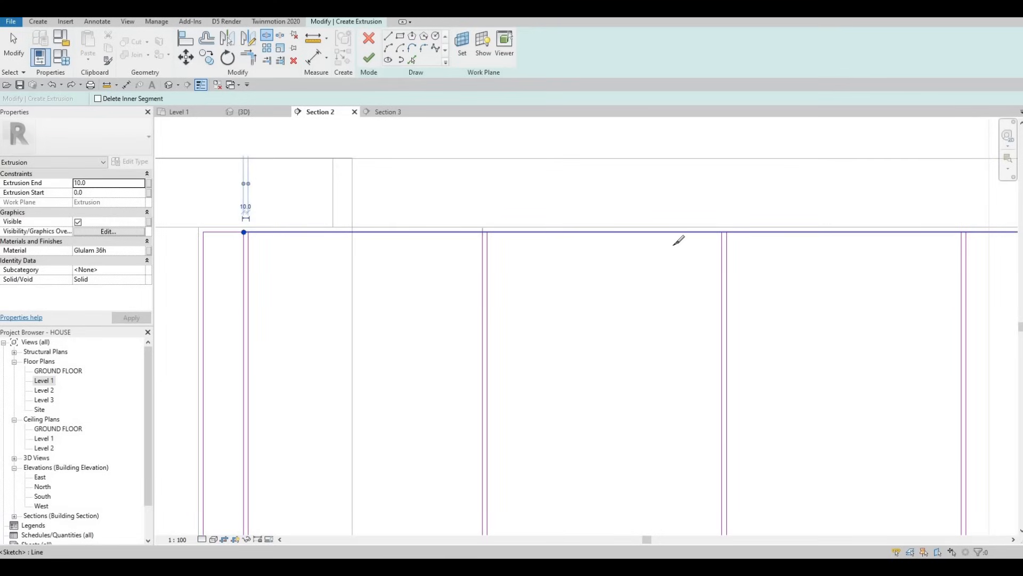
click(722, 233)
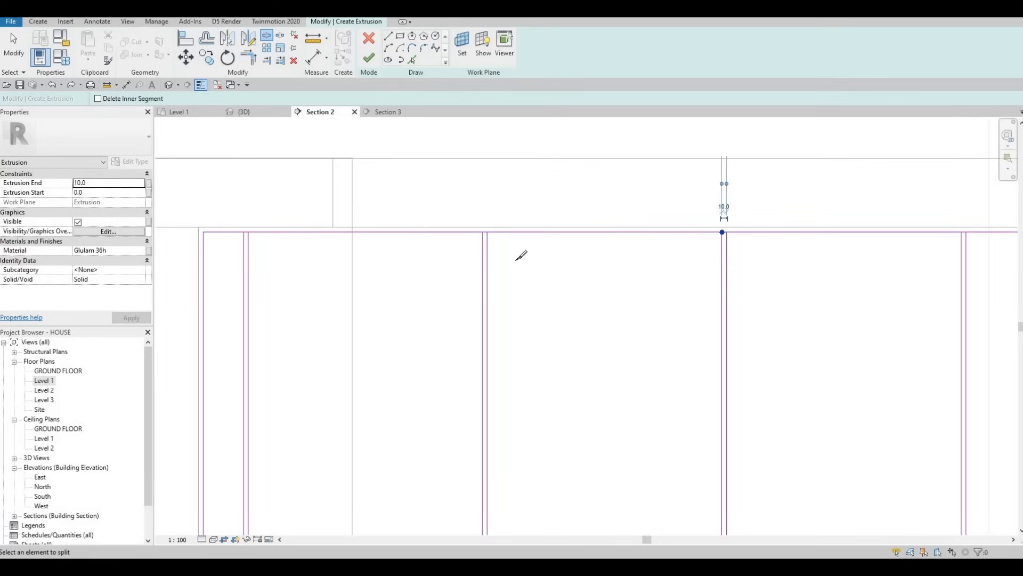
Step: Split the top outline line at the fourth, fifth and sixth dividers from the left
middle_drag(963, 231, 555, 247)
scroll(555, 247, down, 1)
scroll(544, 247, up, 2)
click(558, 246)
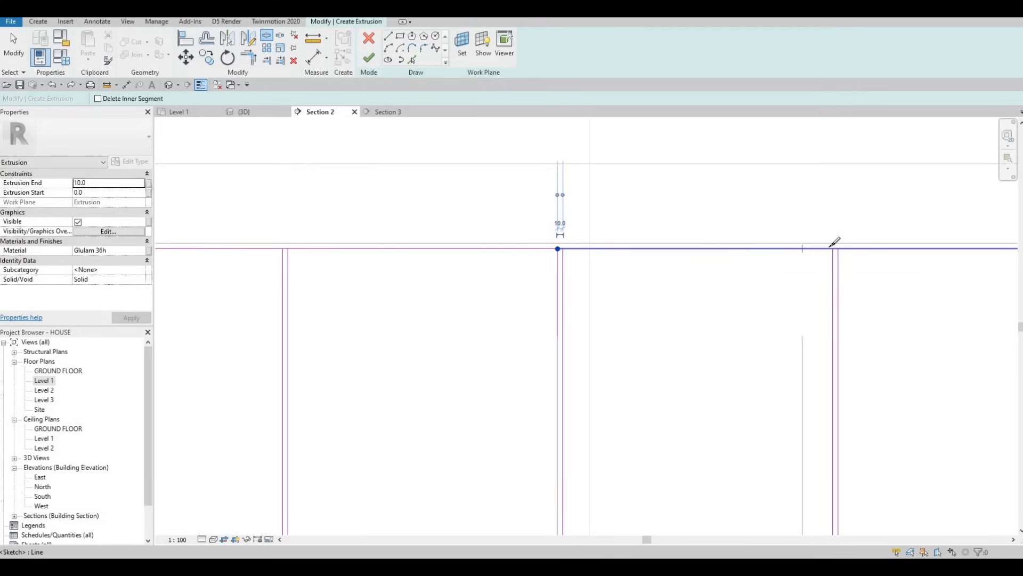
click(833, 248)
middle_drag(833, 266, 366, 284)
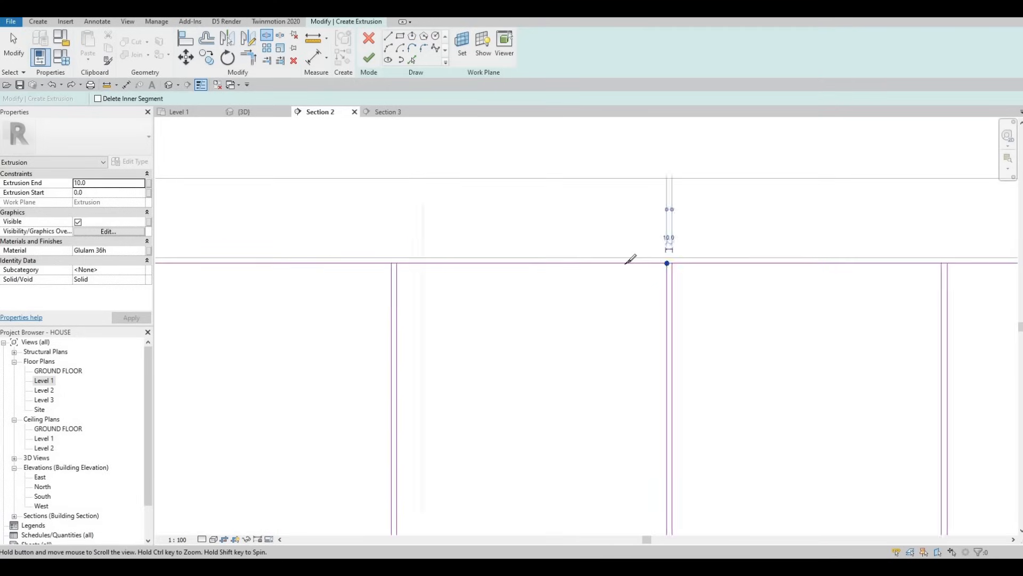
scroll(631, 259, down, 1)
scroll(644, 264, up, 2)
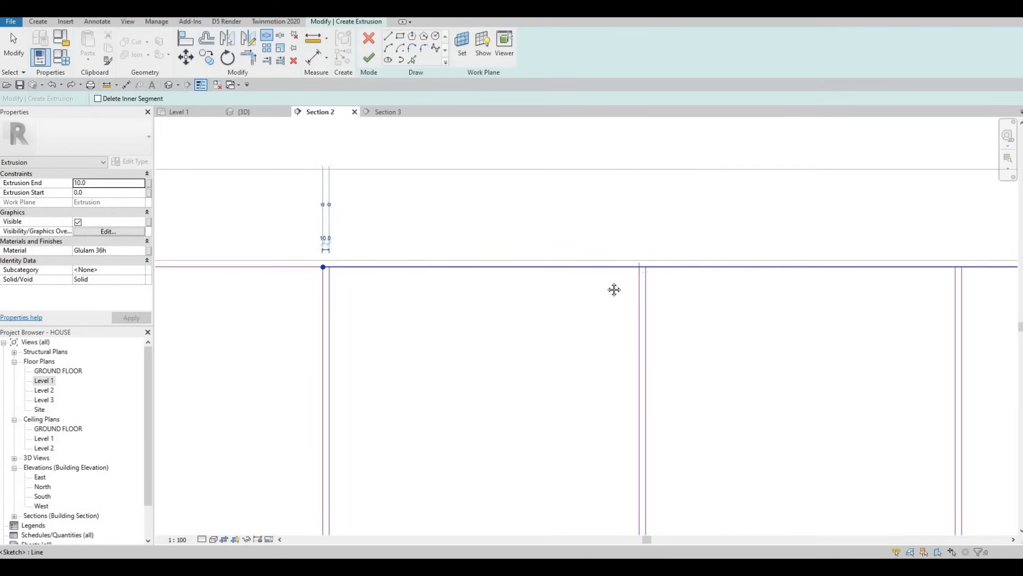
click(640, 267)
Step: Split the top outline line at the four remaining dividers toward the right end of the cabinet sketch
scroll(644, 267, down, 2)
middle_drag(827, 268, 667, 266)
scroll(655, 266, up, 2)
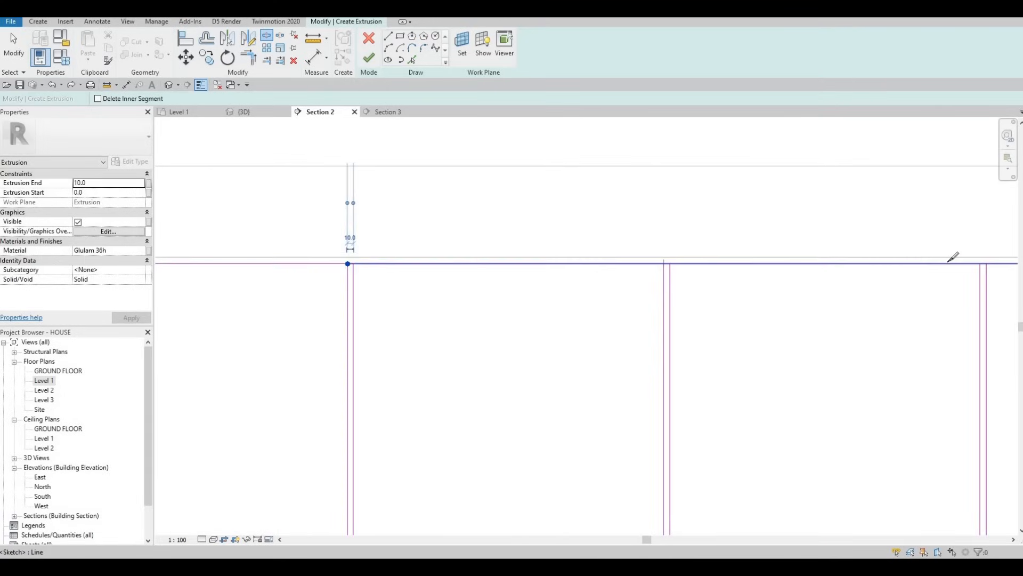
click(664, 263)
click(982, 263)
middle_drag(970, 271, 366, 262)
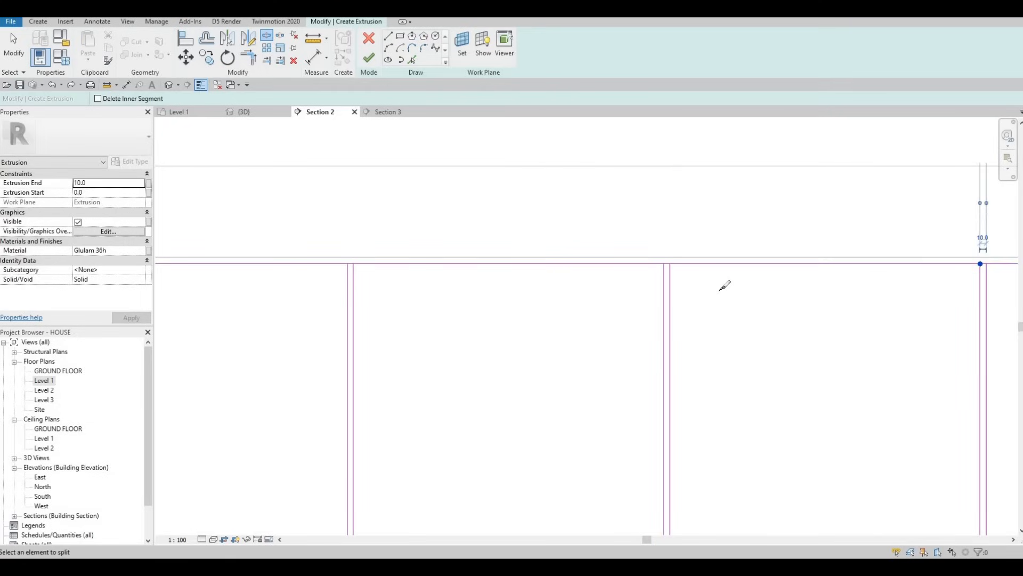
scroll(719, 267, down, 1)
click(718, 245)
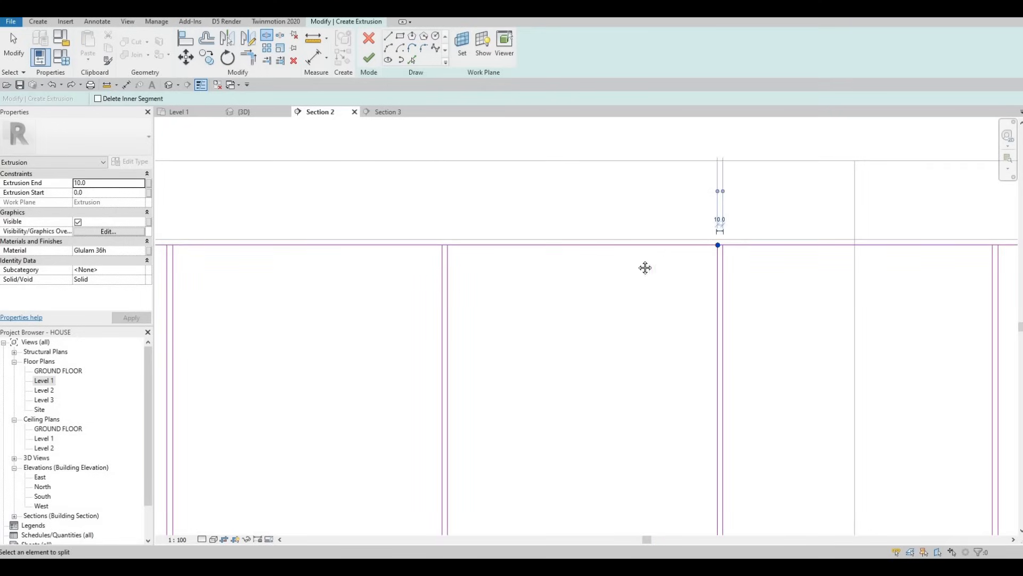
scroll(686, 251, down, 2)
middle_drag(706, 253, 553, 256)
scroll(711, 250, up, 3)
click(711, 249)
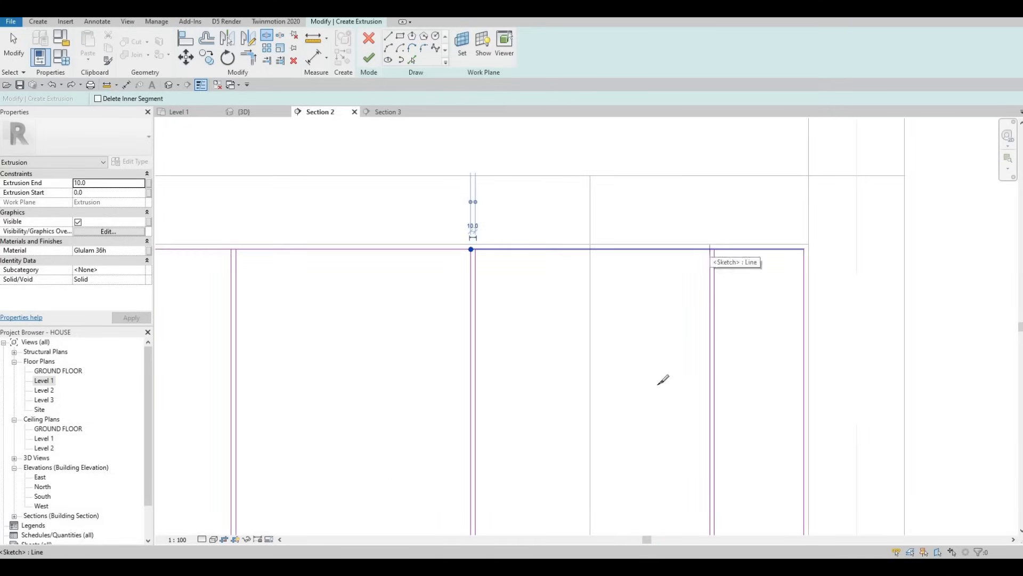
Step: Split the bottom outline line of the upper cabinet sketch at the four rightmost dividers
scroll(685, 359, down, 2)
middle_drag(685, 358, 672, 171)
scroll(681, 360, up, 2)
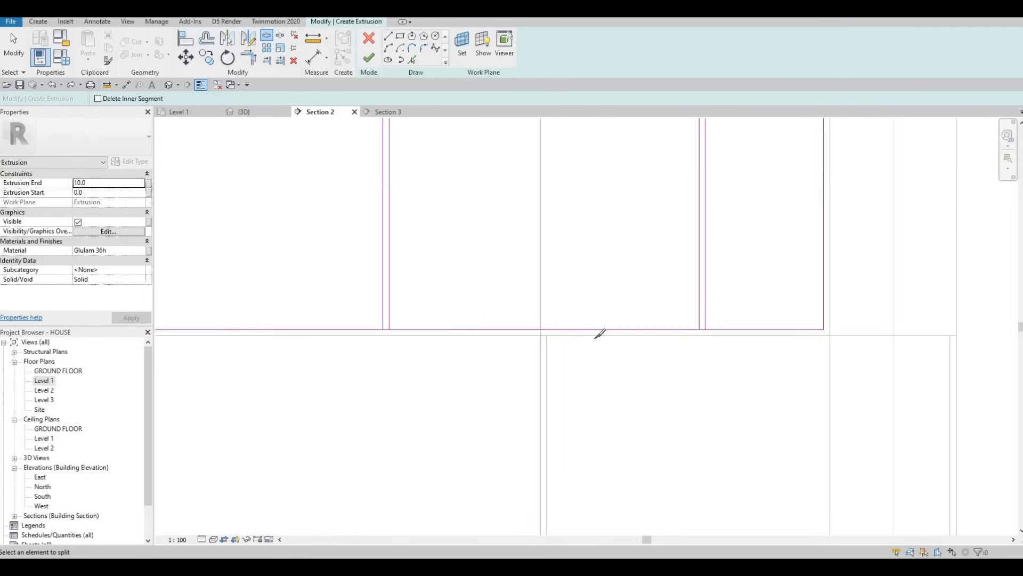
click(392, 330)
middle_drag(460, 335, 650, 332)
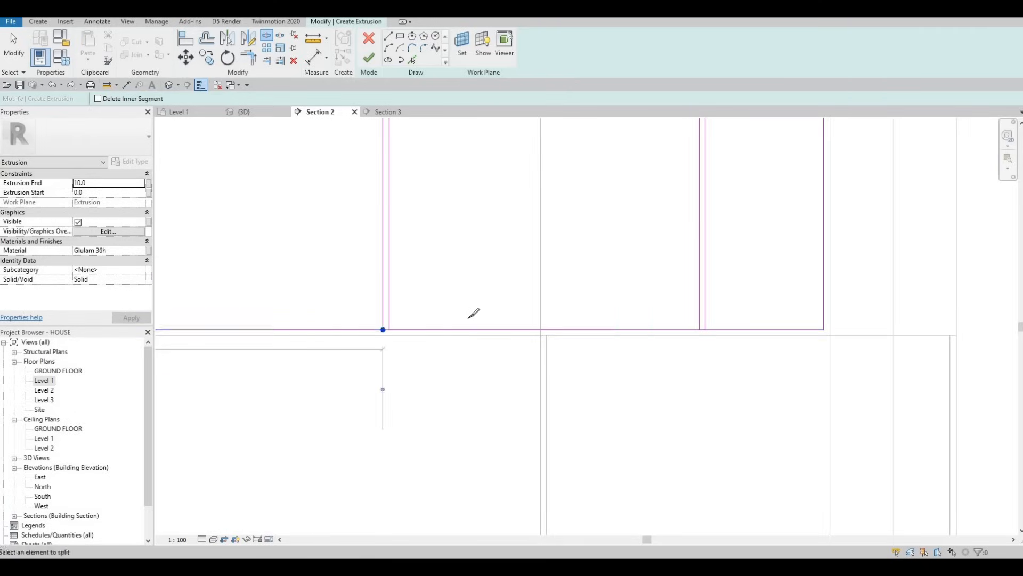
scroll(513, 313, down, 2)
scroll(506, 305, up, 1)
click(511, 305)
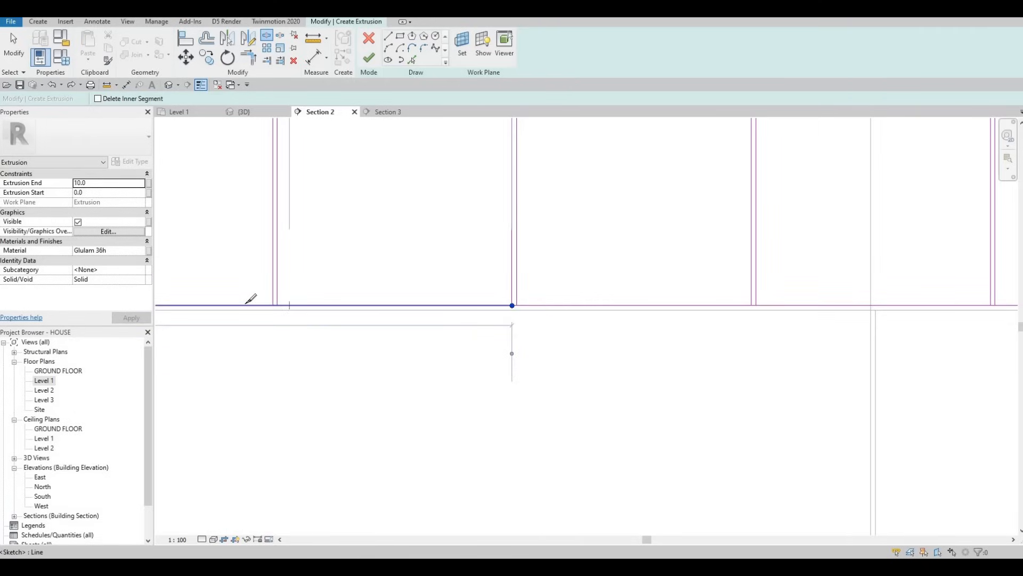
middle_drag(391, 306, 629, 313)
scroll(612, 313, down, 1)
scroll(562, 314, up, 1)
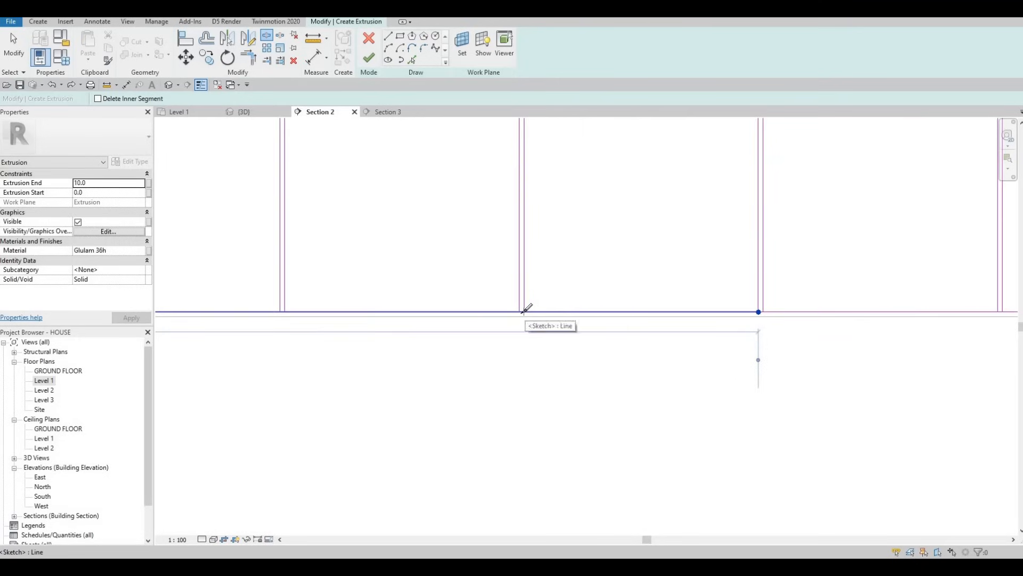
Step: Split the bottom outline line at the sixth, fifth and fourth dividers from the left
click(280, 312)
middle_drag(280, 313, 688, 313)
scroll(688, 313, down, 1)
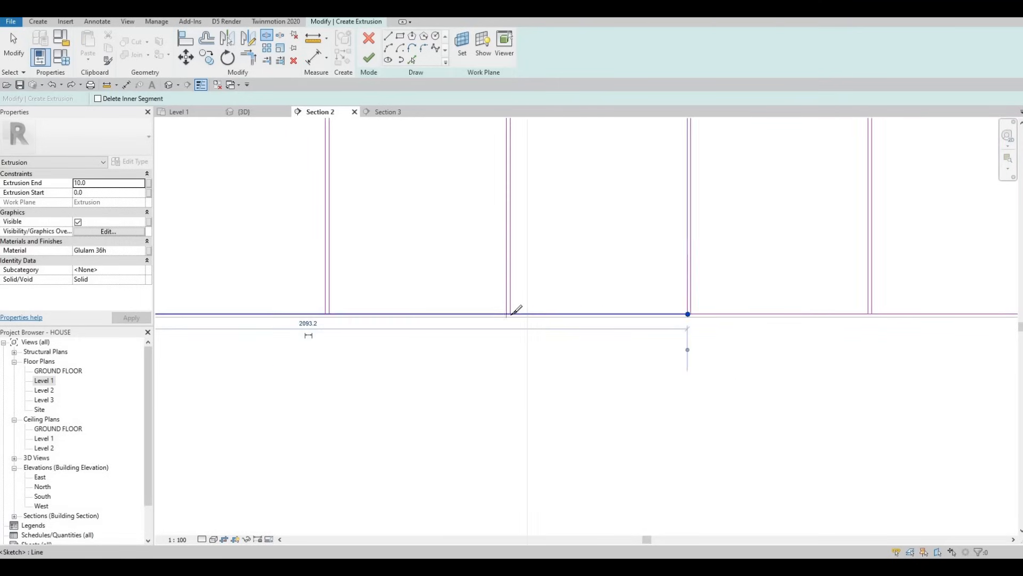
scroll(510, 314, up, 2)
click(507, 315)
middle_drag(508, 314, 749, 312)
scroll(749, 313, down, 2)
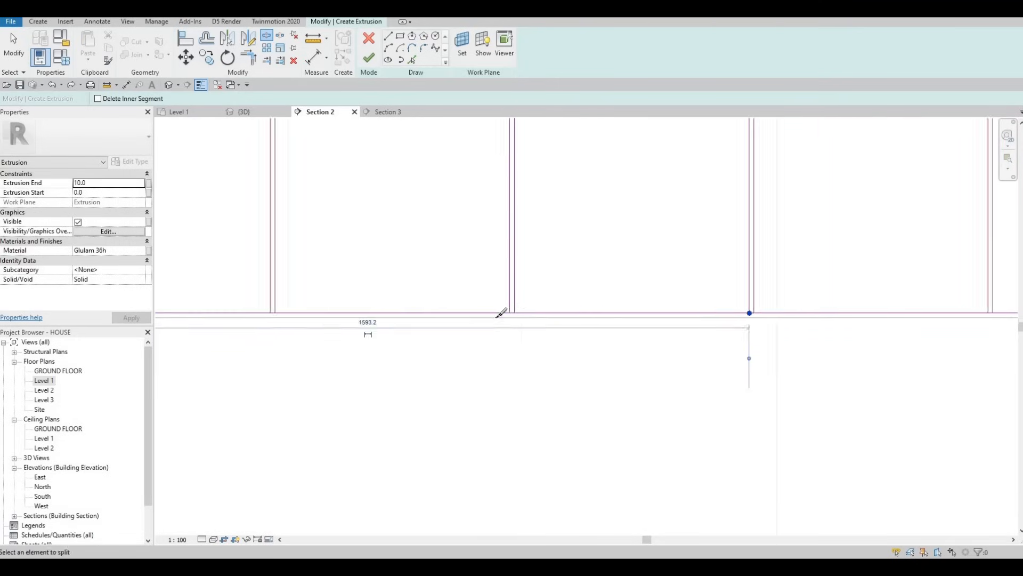
Step: Split the bottom outline line at the three leftmost dividers and end the Split command
scroll(512, 314, up, 3)
click(498, 315)
middle_drag(415, 322, 770, 321)
scroll(771, 322, down, 3)
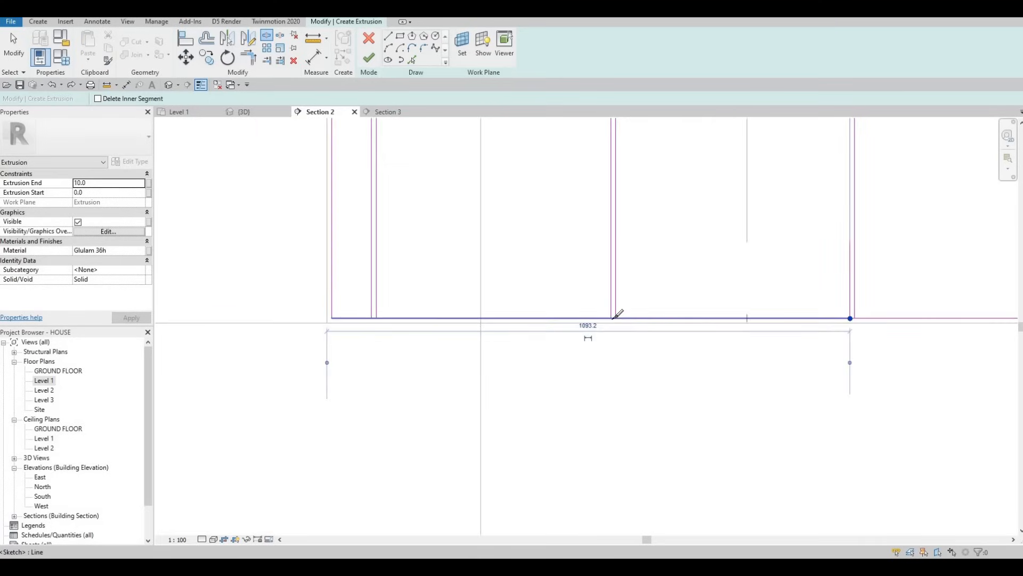
scroll(623, 315, up, 2)
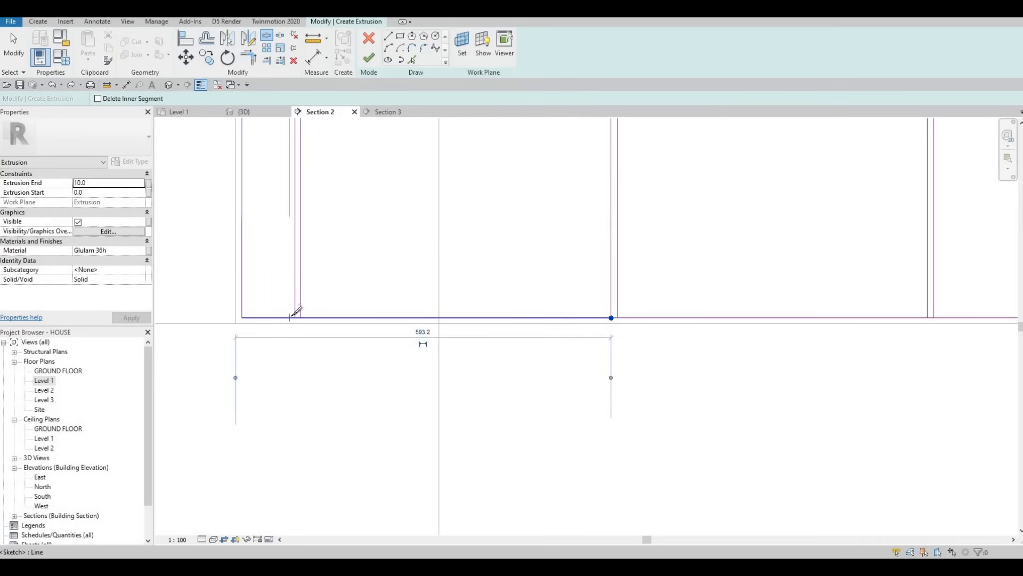
key(Escape)
key(Escape)
key(Escape)
Step: Trim the top outline into corners with the first three dividers from the left, removing the segment between each divider's two lines
middle_drag(335, 186, 309, 362)
scroll(310, 362, down, 1)
key(t)
key(r)
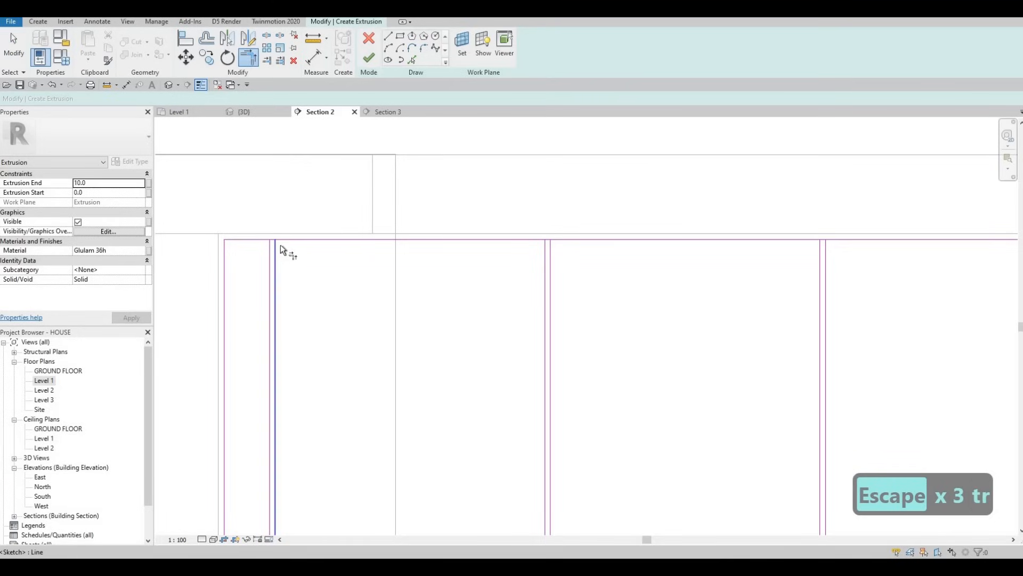
click(279, 243)
click(549, 258)
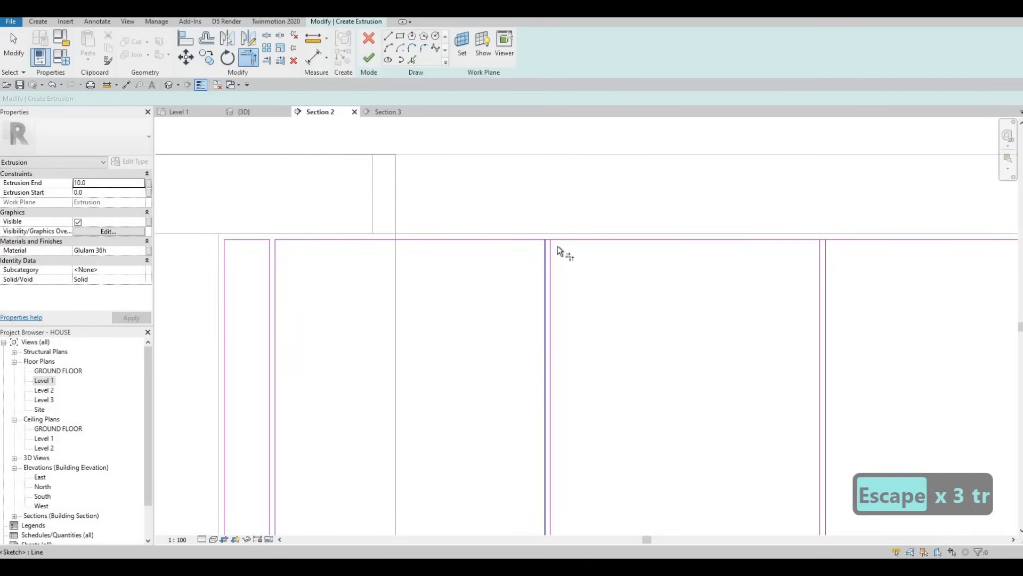
click(558, 248)
click(809, 253)
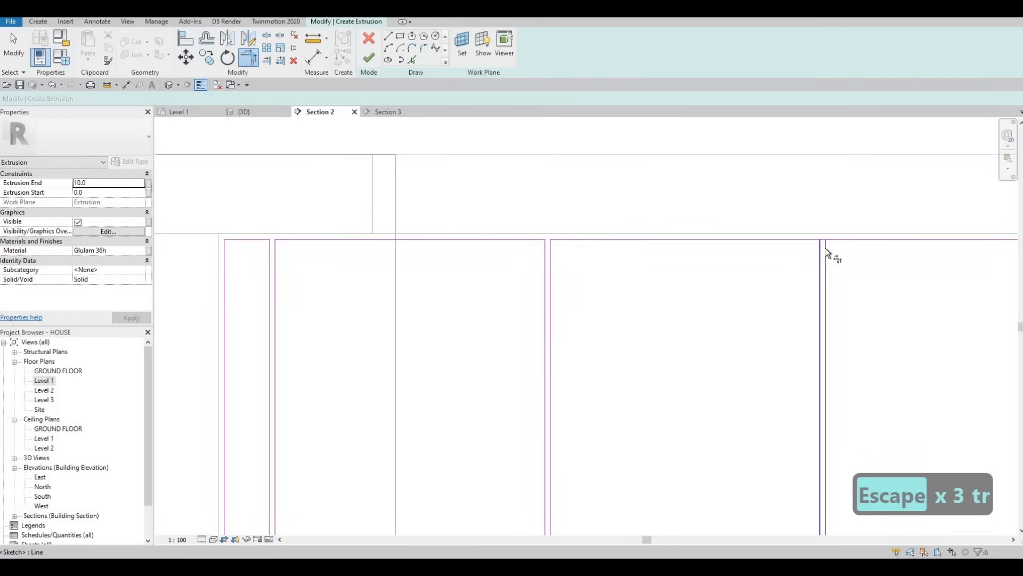
click(833, 243)
click(837, 243)
Step: Trim the top outline to the fourth, fifth and sixth dividers from the left, opening the gap between each divider's lines
middle_drag(845, 246, 457, 265)
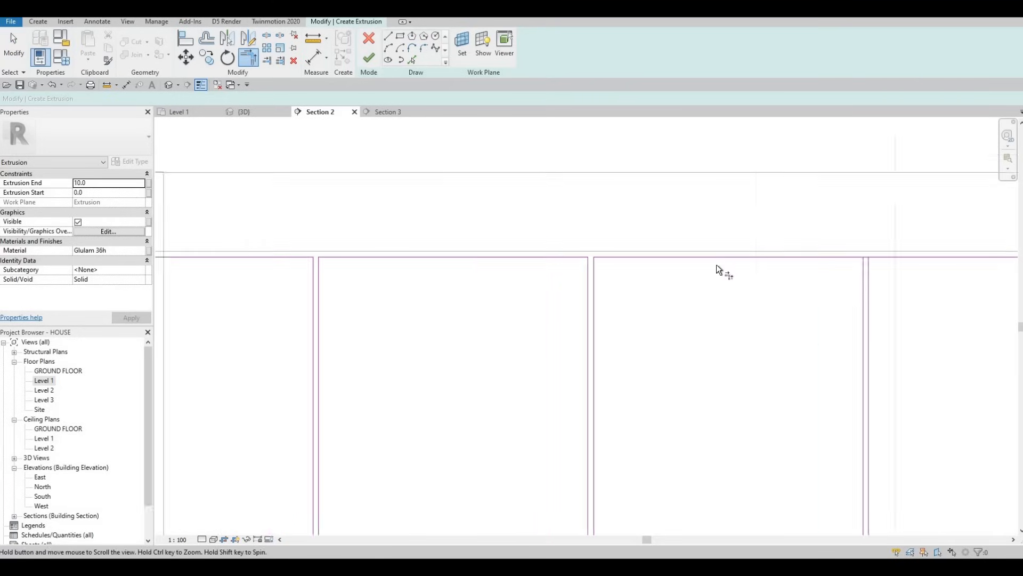
click(707, 263)
click(716, 258)
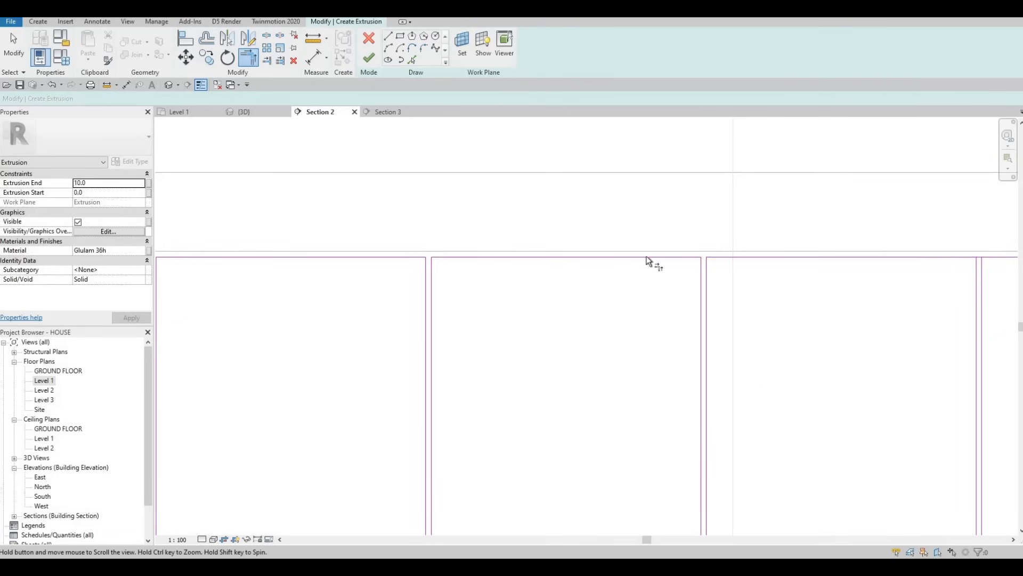
middle_drag(808, 275, 456, 263)
click(847, 245)
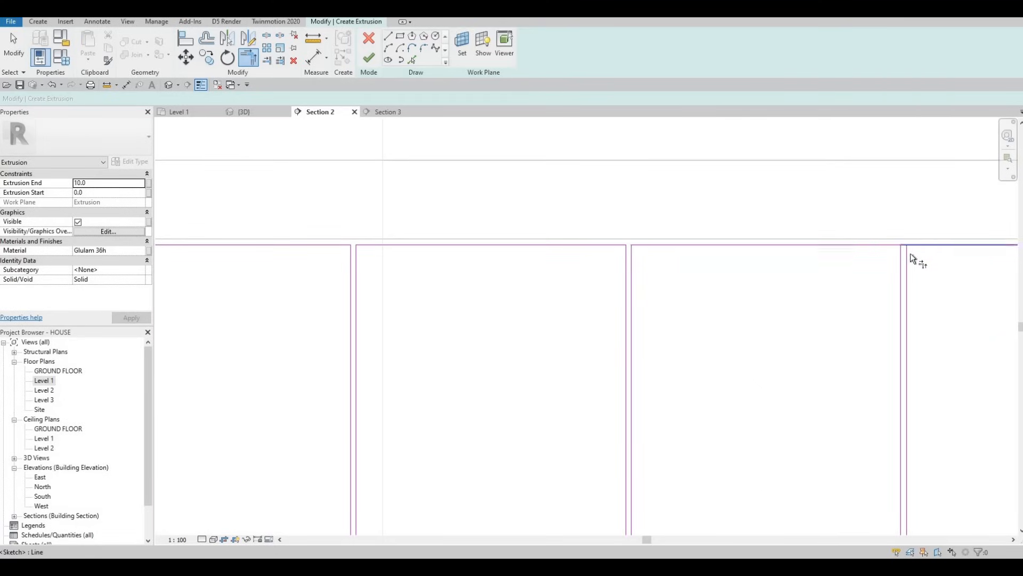
click(907, 253)
Step: Trim the top outline into corners at the next dividers right of the sixth, opening the gap between each divider's lines
middle_drag(922, 242, 532, 231)
scroll(589, 232, down, 3)
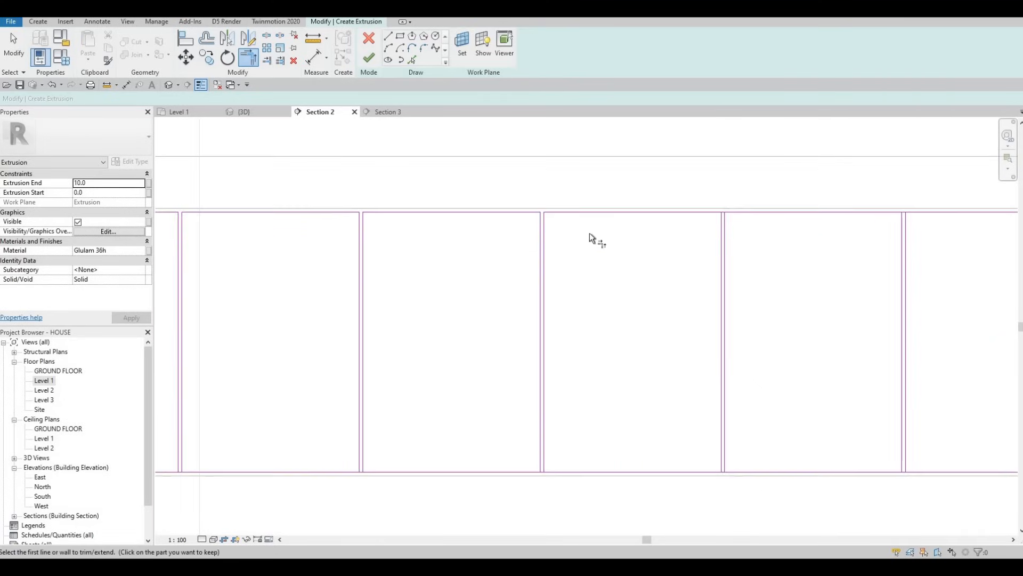
scroll(565, 245, up, 3)
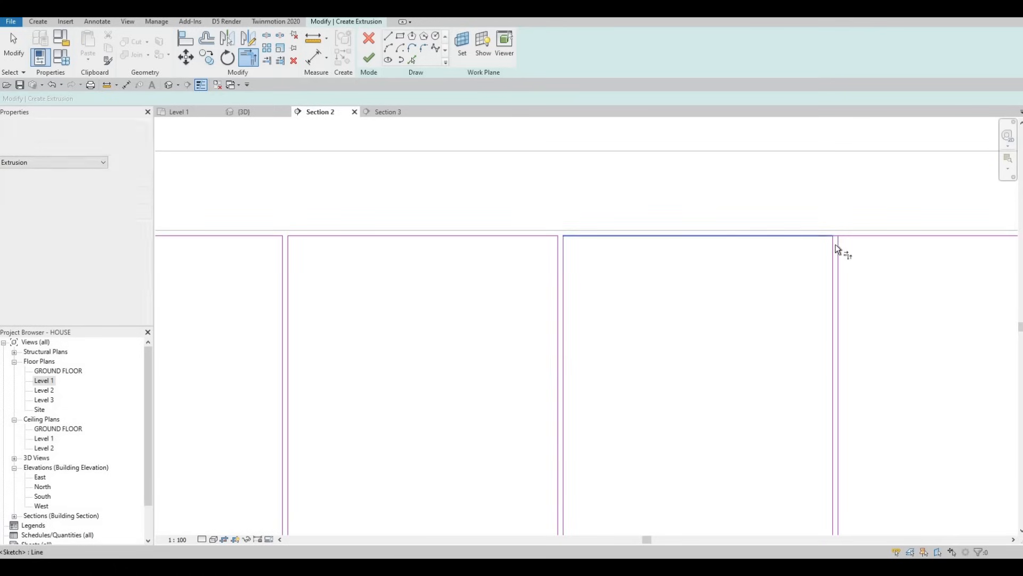
click(842, 241)
middle_drag(853, 238, 593, 232)
click(592, 235)
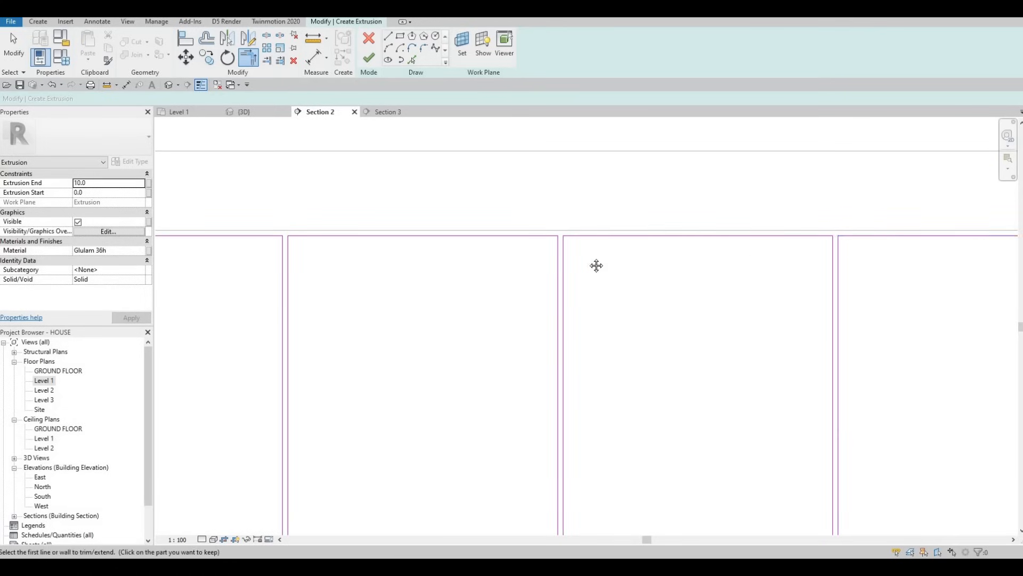
Step: Trim the top outline to the two rightmost dividers, removing the short segment between each divider's lines
scroll(618, 248, down, 3)
scroll(612, 237, up, 4)
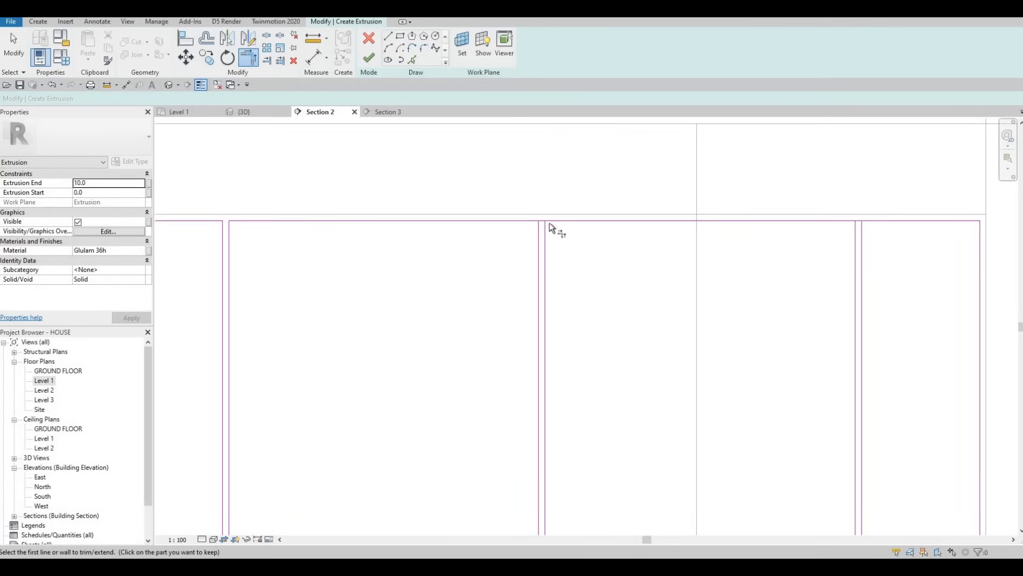
click(546, 224)
click(602, 220)
click(862, 237)
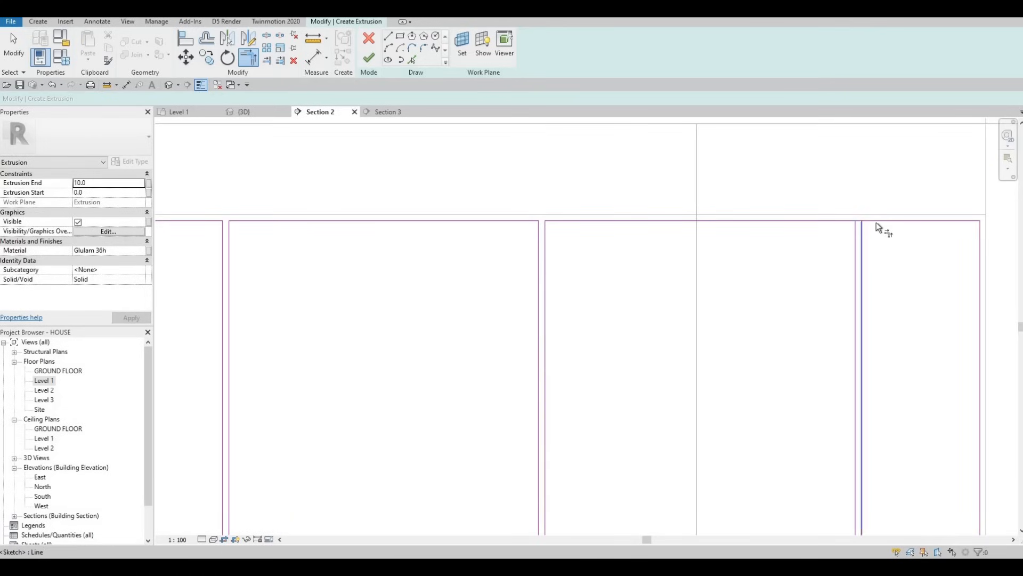
click(876, 222)
Step: Trim the bottom outline into corners at the four rightmost dividers, working from right to left
scroll(814, 213, down, 2)
scroll(826, 312, up, 1)
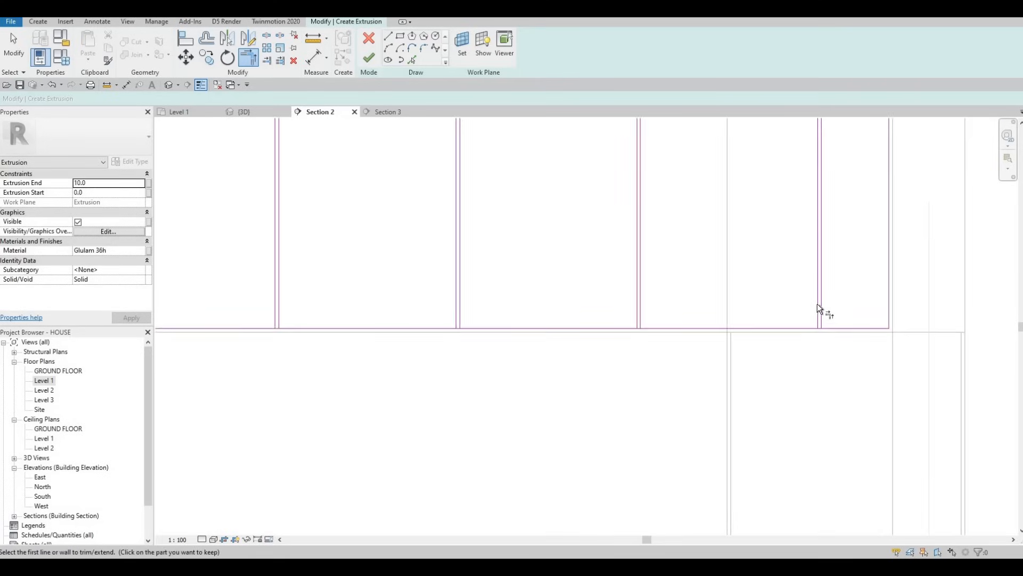
scroll(817, 304, up, 2)
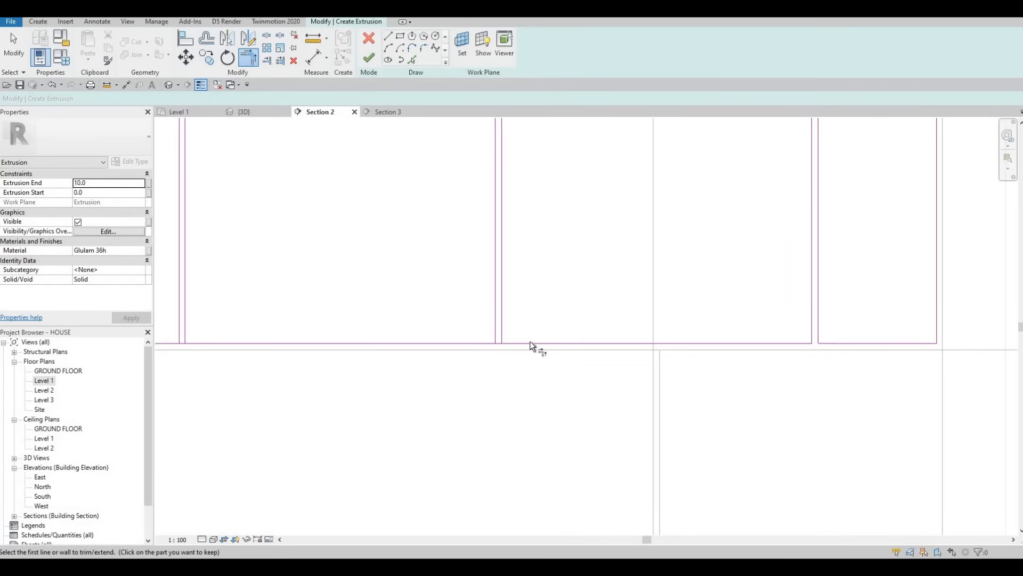
middle_drag(243, 342, 414, 347)
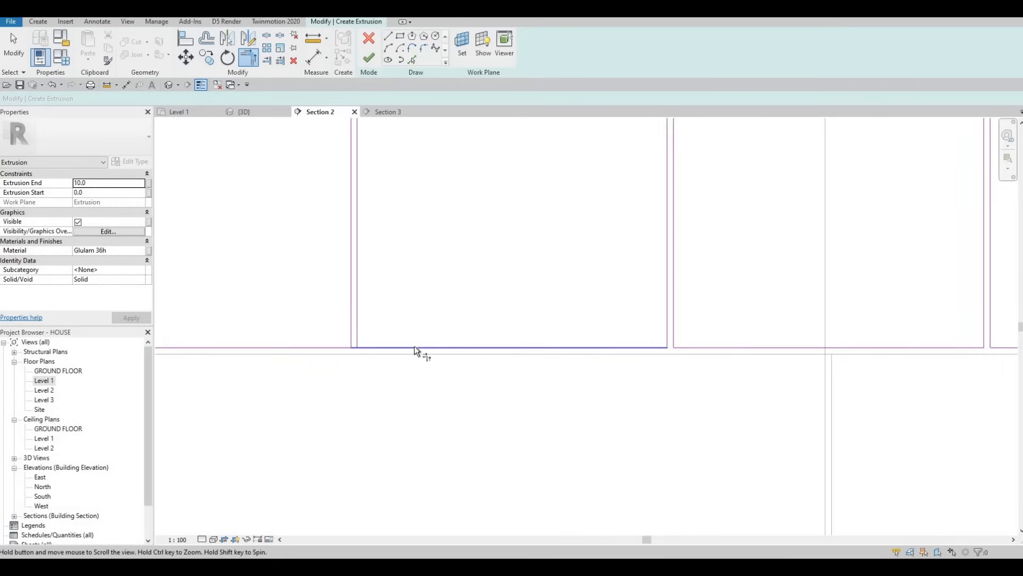
click(418, 346)
middle_drag(203, 348, 505, 346)
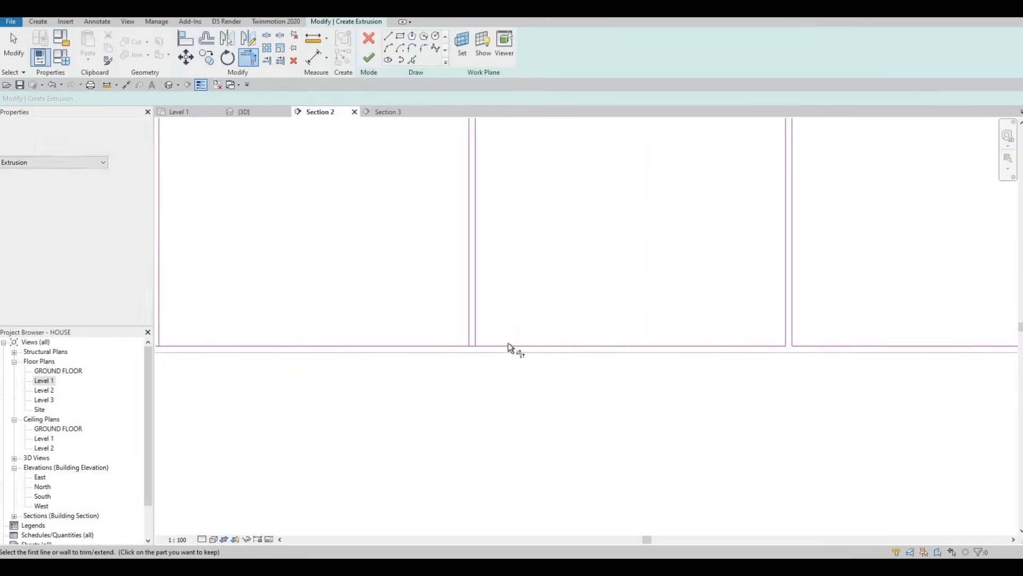
click(507, 345)
Step: Trim the bottom outline at the remaining dividers up to the narrow panel at the left end, closing each door panel
middle_drag(432, 338, 432, 338)
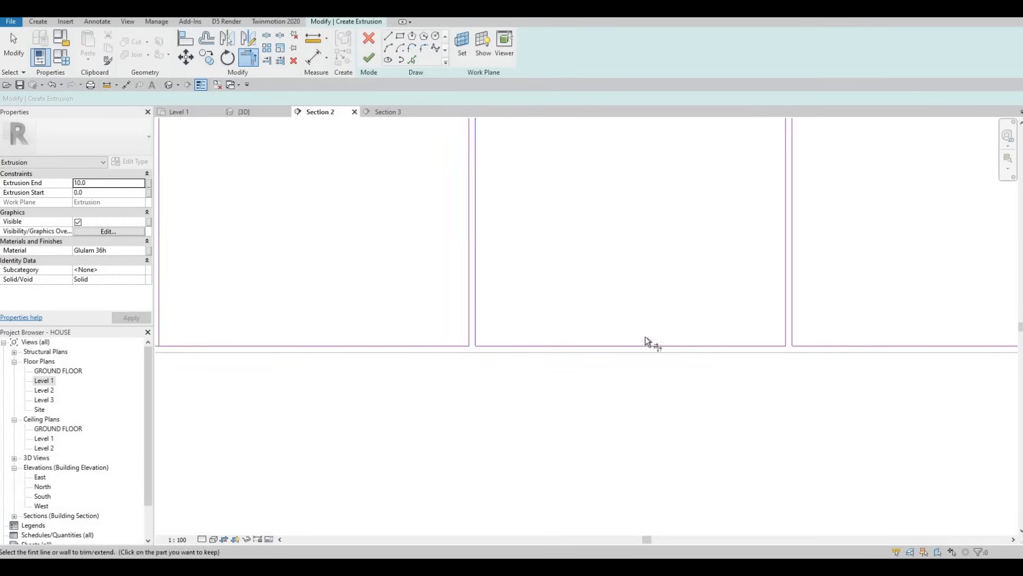
middle_drag(492, 347, 610, 347)
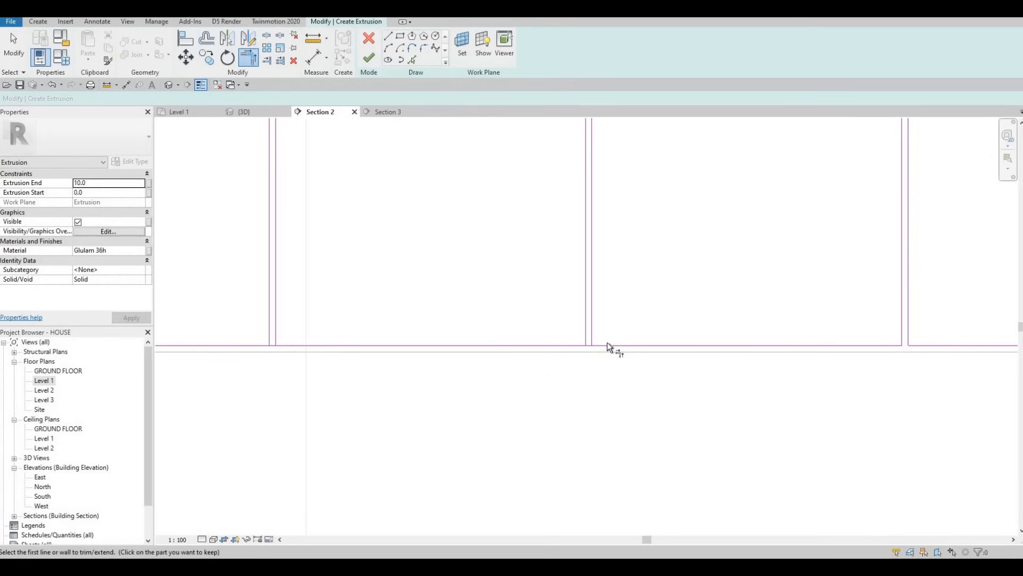
click(284, 345)
click(278, 331)
middle_drag(265, 338, 816, 345)
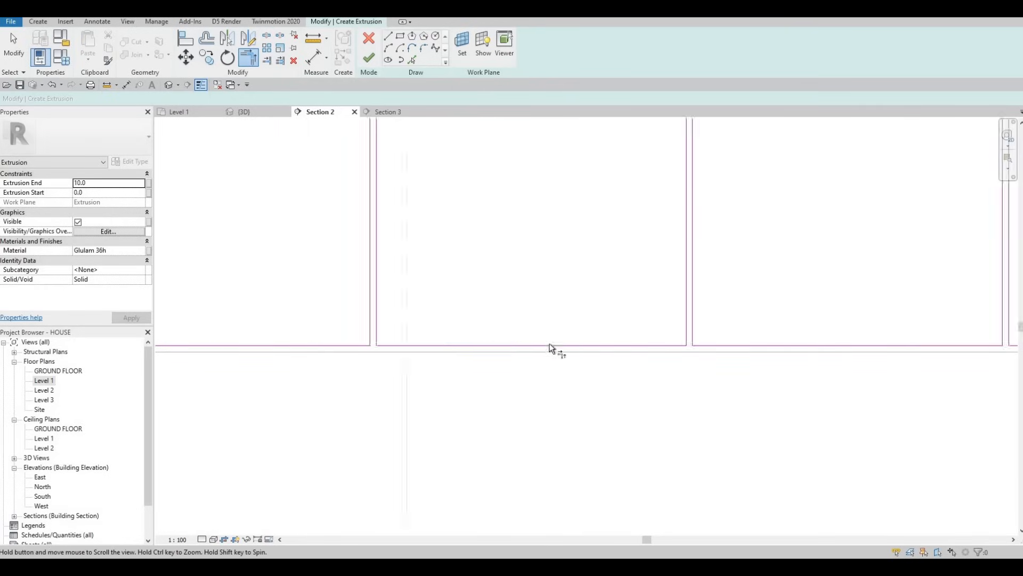
click(505, 337)
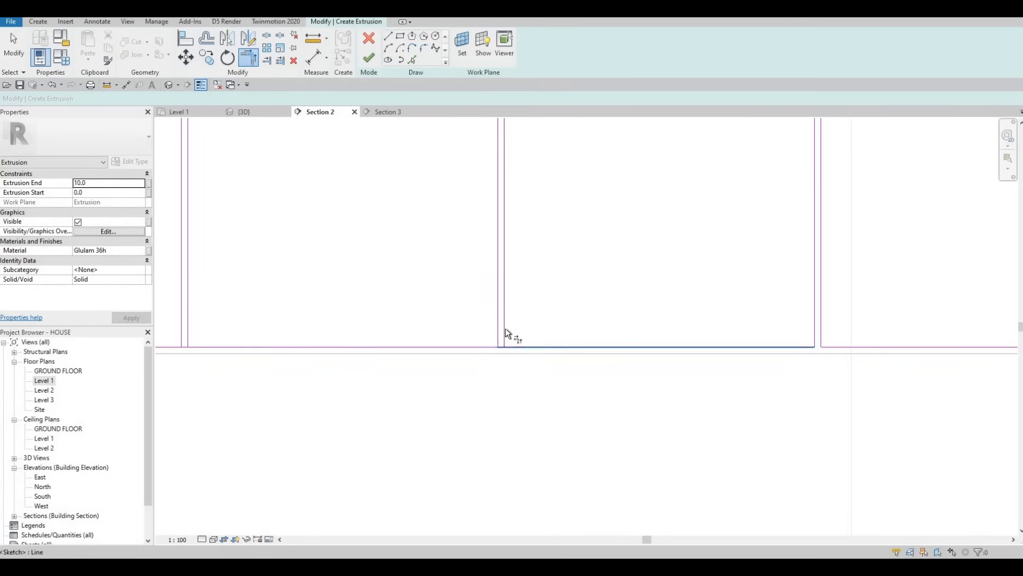
click(191, 337)
mouse_move(192, 338)
middle_down()
mouse_move(519, 344)
mouse_move(330, 354)
middle_up()
scroll(319, 347, down, 2)
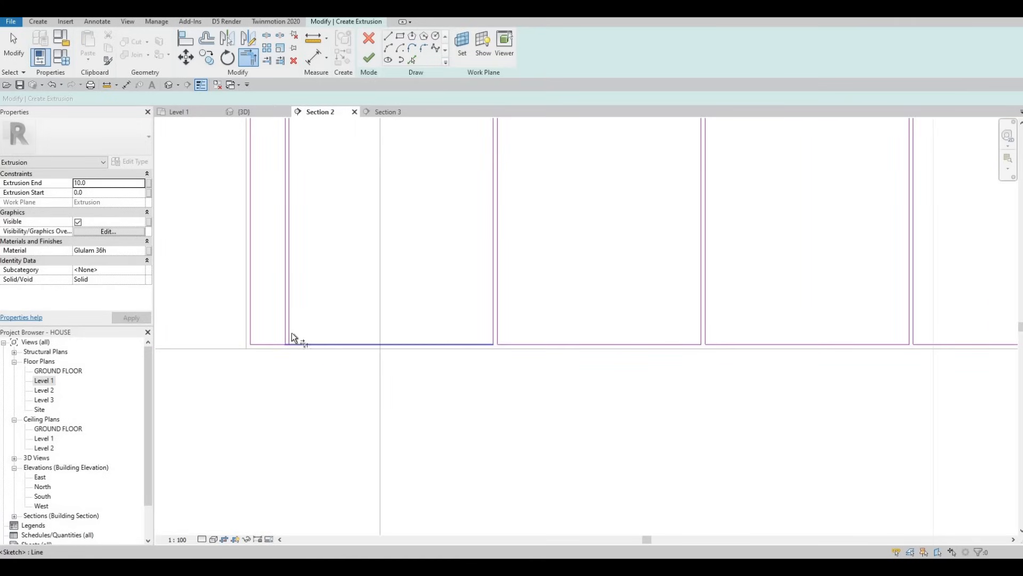
Step: Finish the extrusion sketch of the separate door panels
click(370, 58)
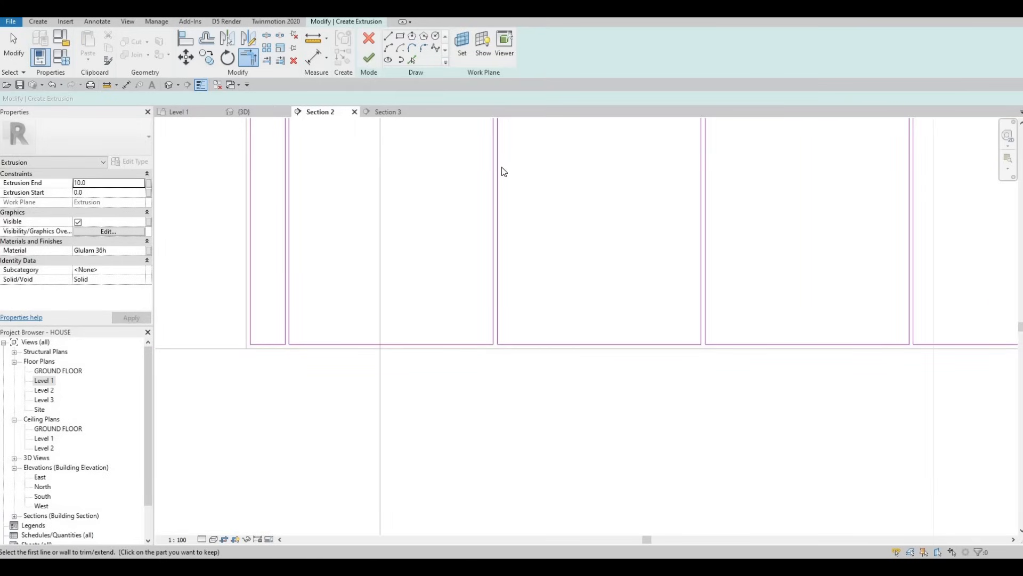
scroll(396, 253, down, 2)
middle_drag(494, 182, 439, 227)
scroll(439, 227, down, 1)
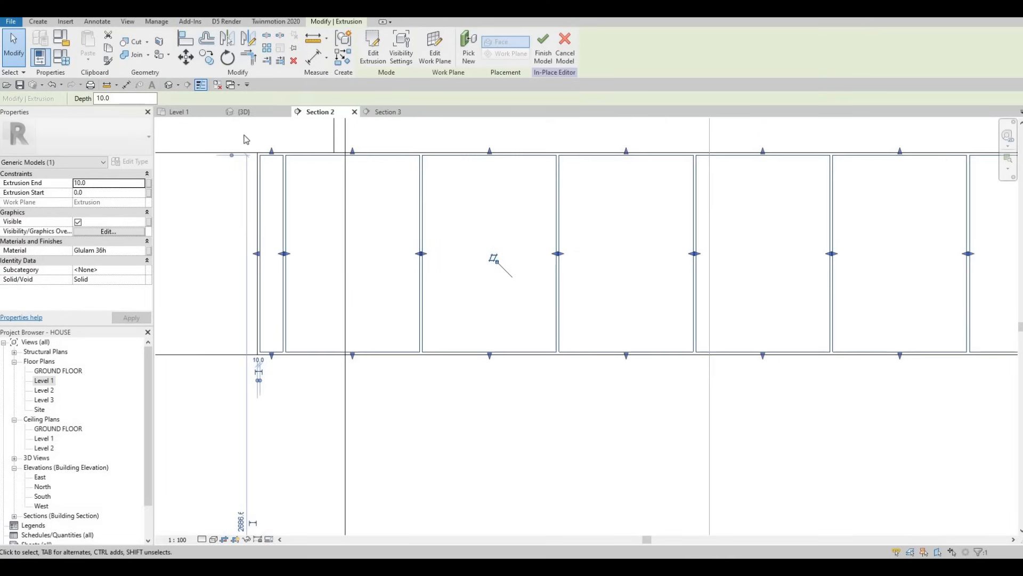
middle_drag(250, 140, 162, 182)
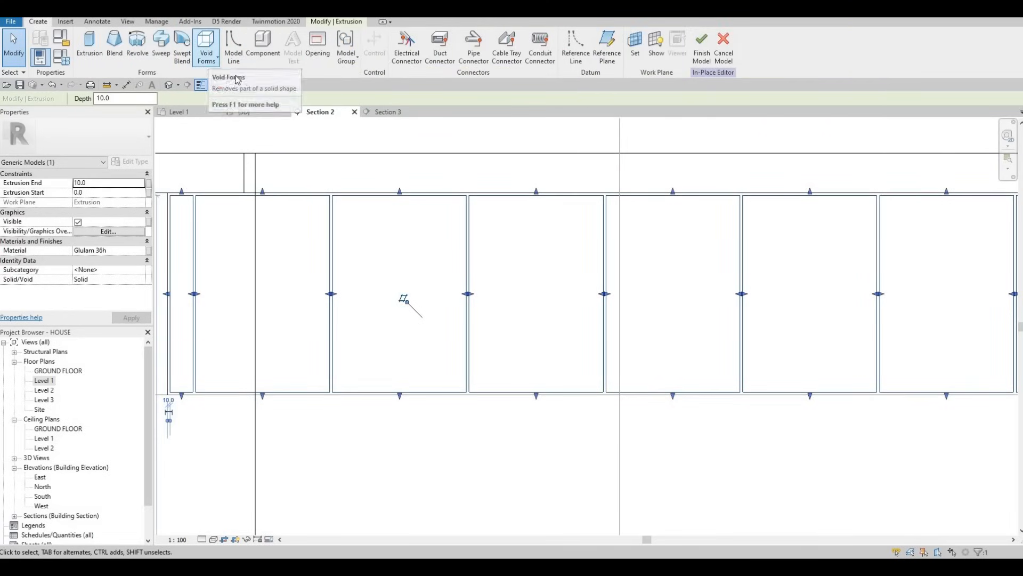
Step: Start a void extrusion on a plane picked from the door panel extrusion, with Extrusion End 5 and Extrusion Start -5
click(208, 63)
click(240, 80)
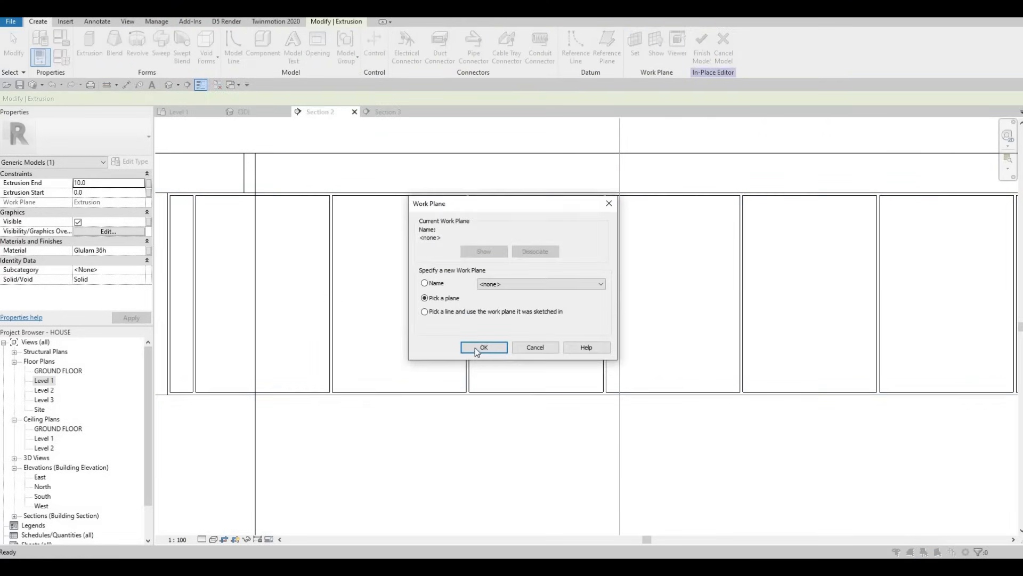
key(Return)
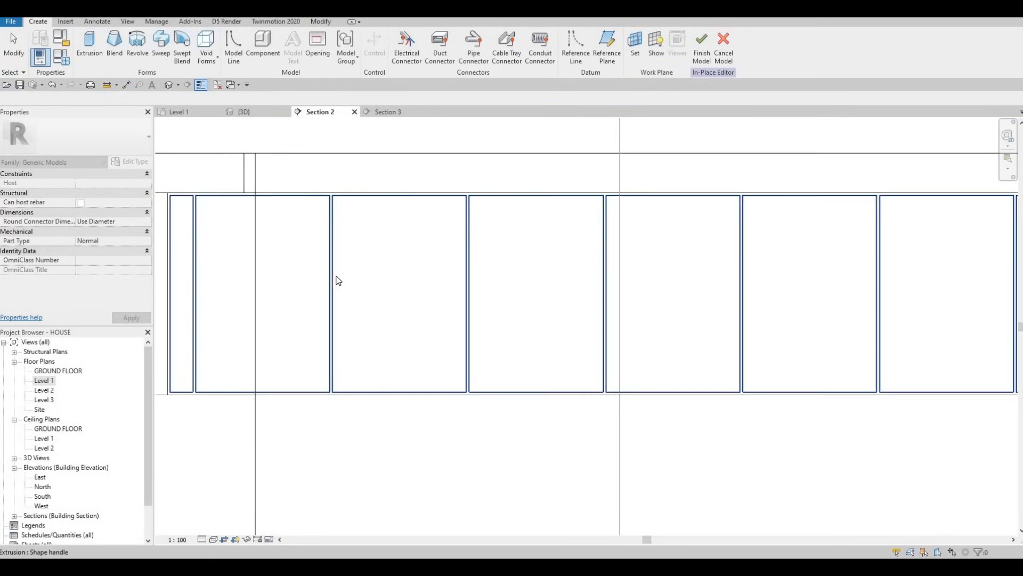
click(197, 94)
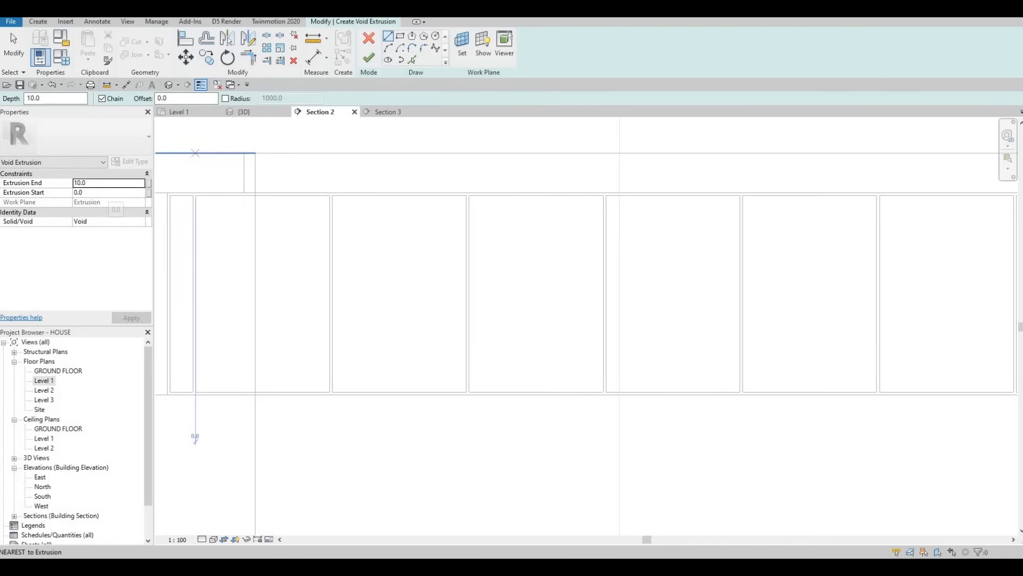
click(106, 182)
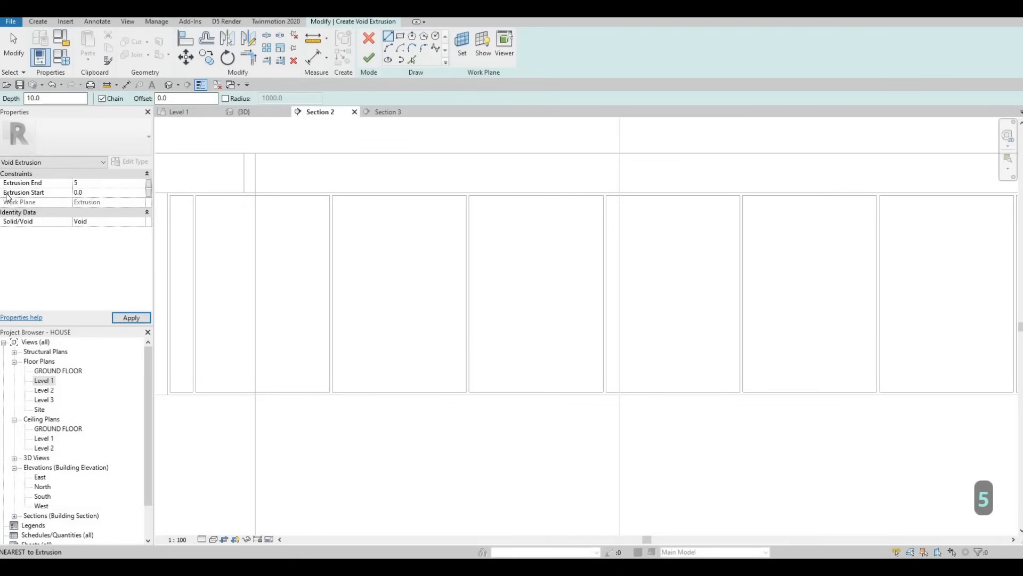
text(-5)
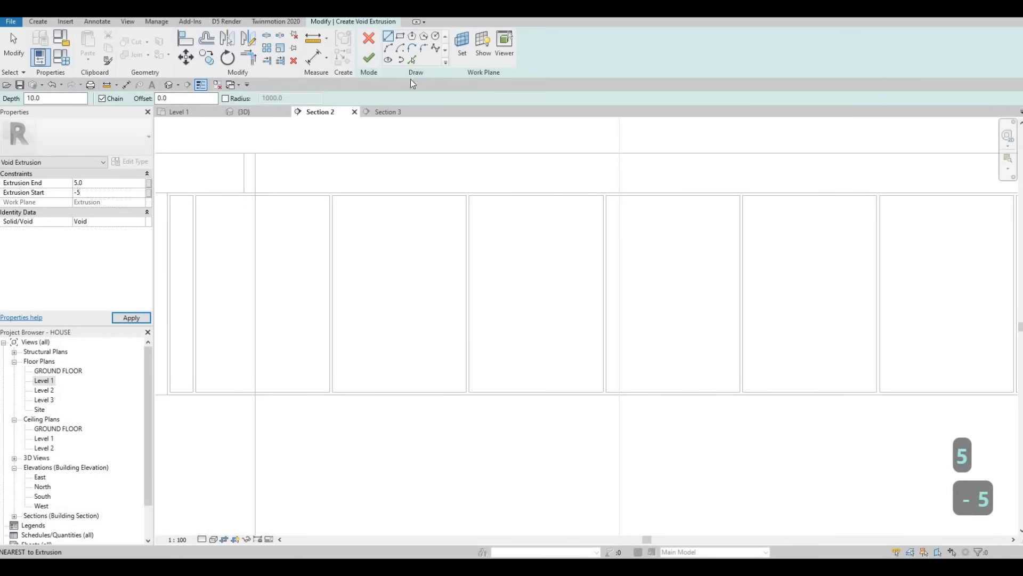
Step: Sketch a rectangle with a 50 offset inward from the corners of the first full-width door panel from the left
click(400, 36)
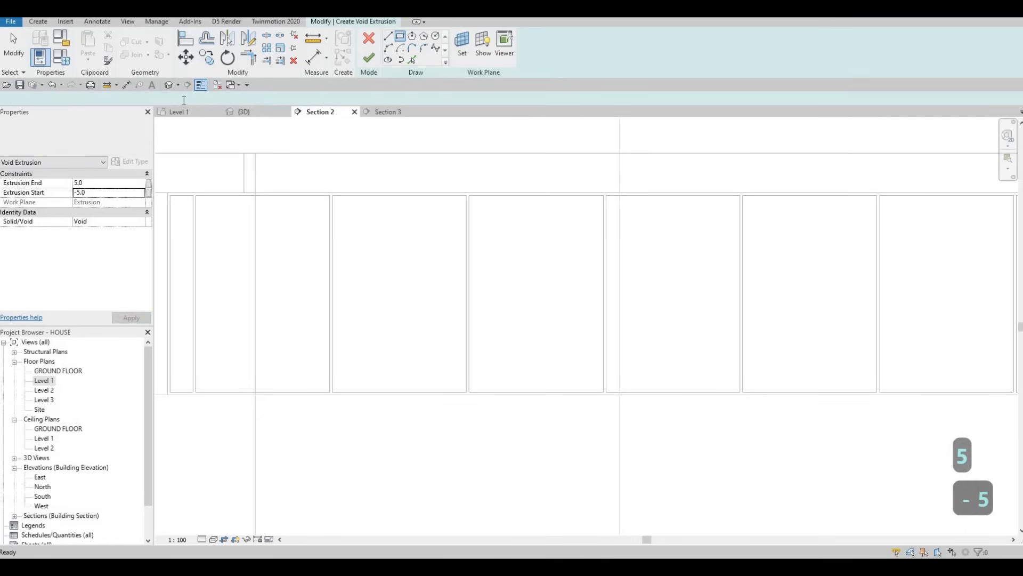
double_click(162, 98)
text(50)
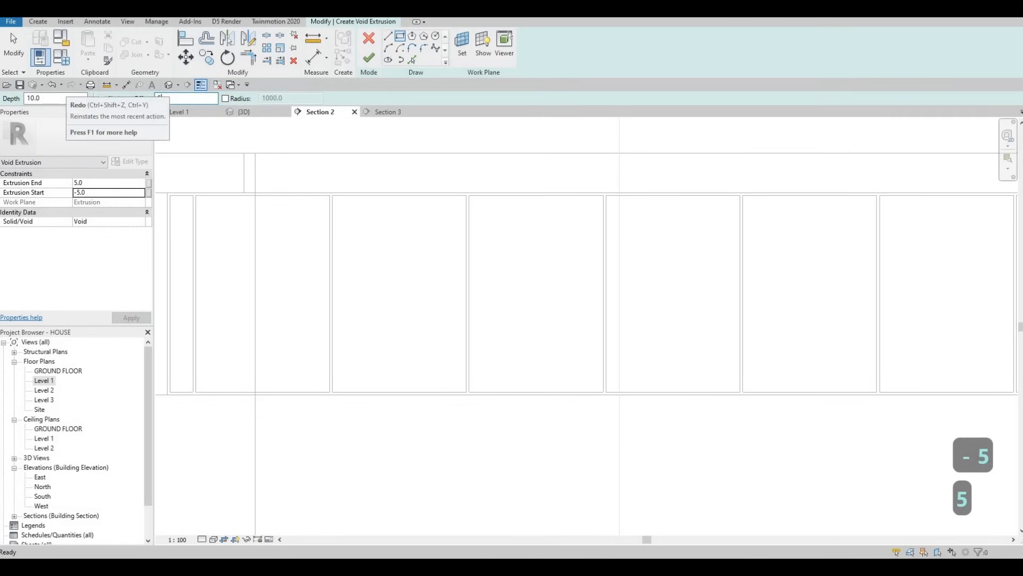
key(Return)
middle_drag(362, 191, 504, 155)
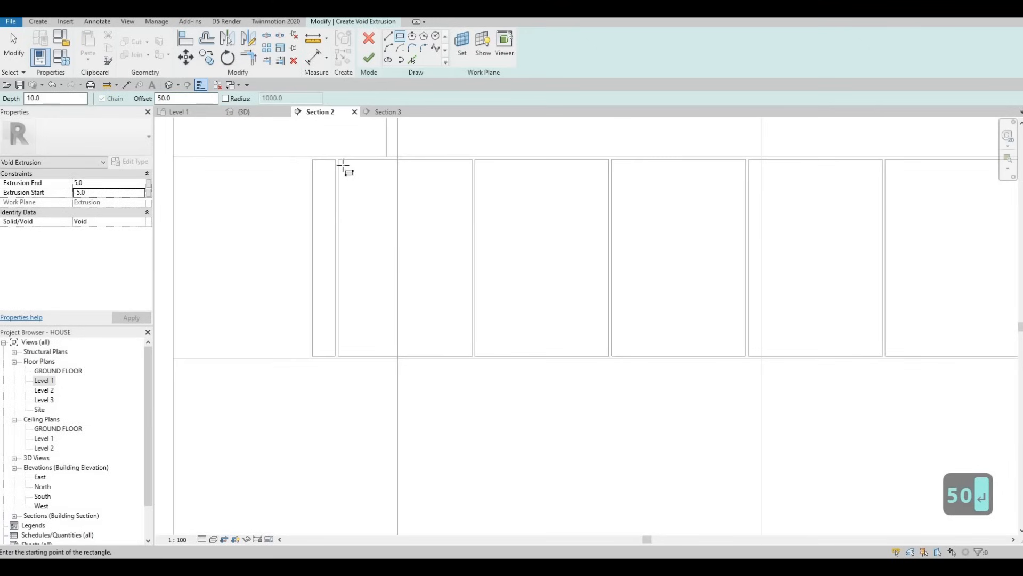
scroll(342, 165, up, 2)
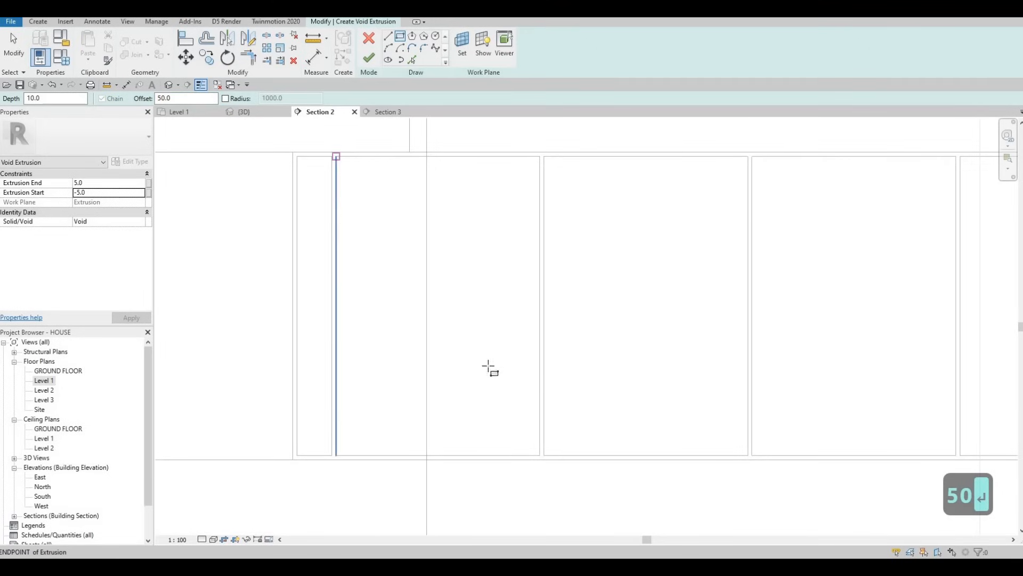
click(336, 156)
click(539, 455)
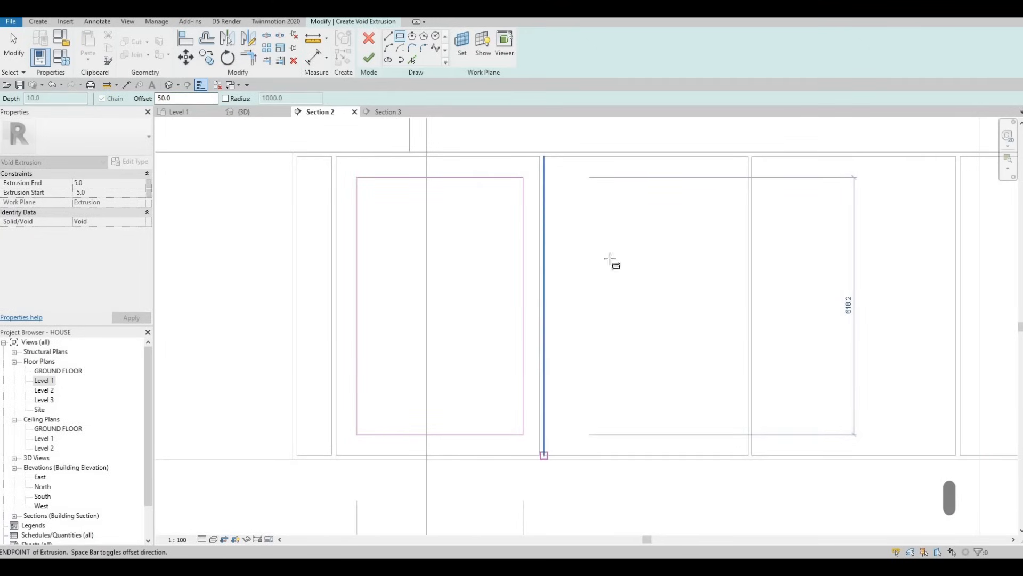
Step: Sketch rectangles inset by the same 50 offset inside the second and third full-width door panels
click(544, 156)
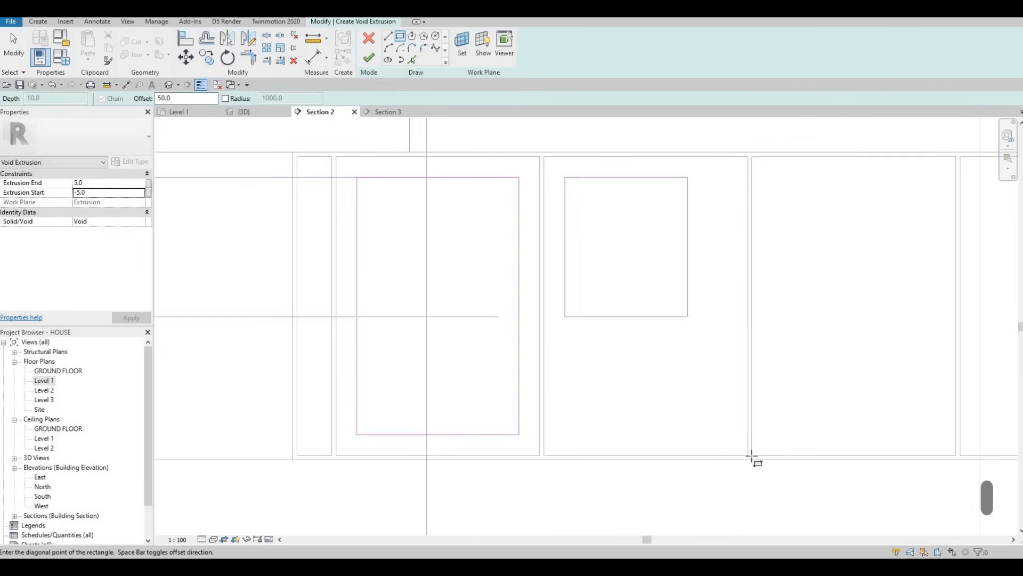
click(750, 457)
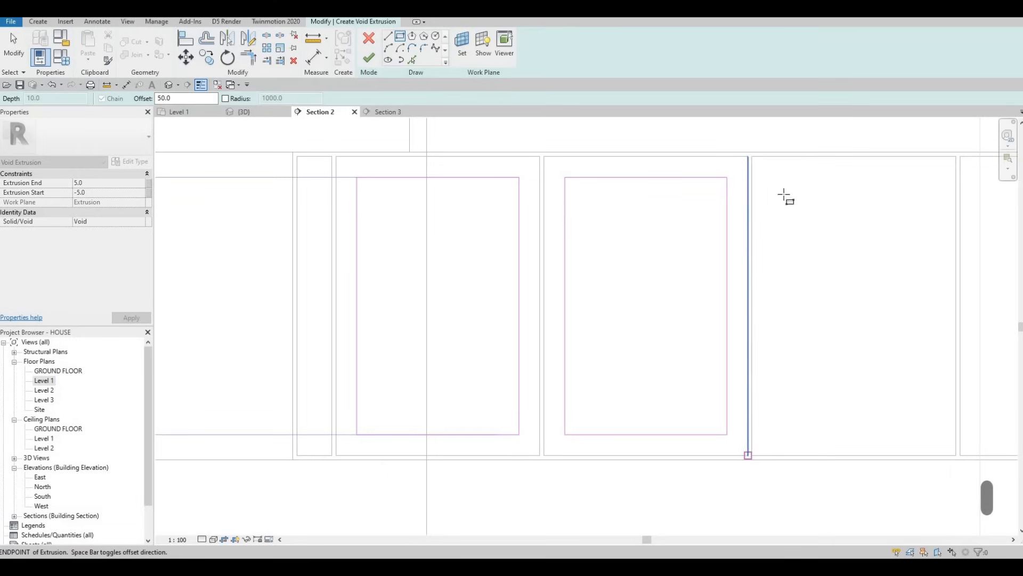
click(752, 156)
click(955, 456)
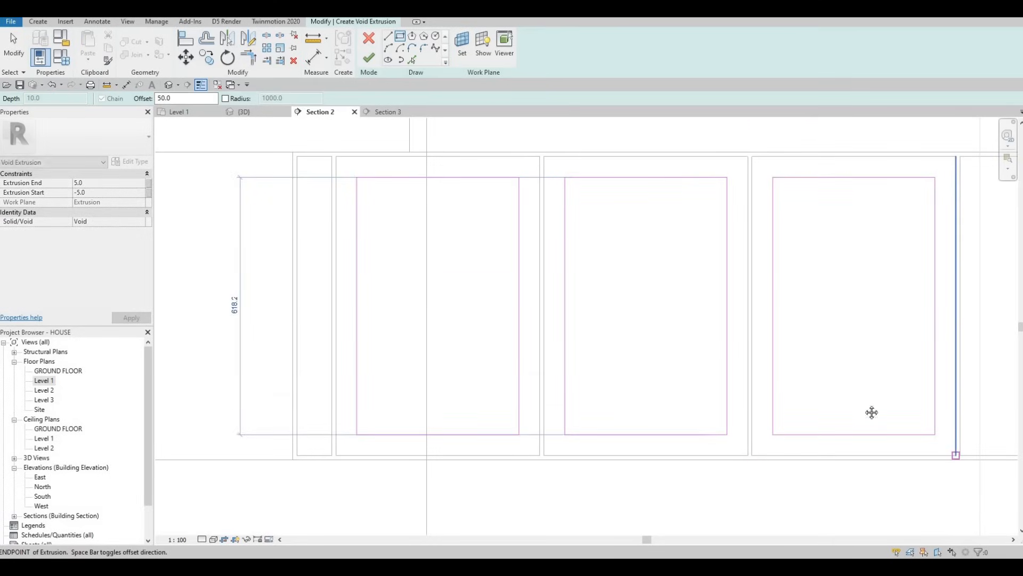
Step: Sketch rectangles inset by the same 50 offset inside the fourth, fifth and sixth full-width door panels
middle_drag(872, 412, 399, 389)
scroll(314, 358, down, 1)
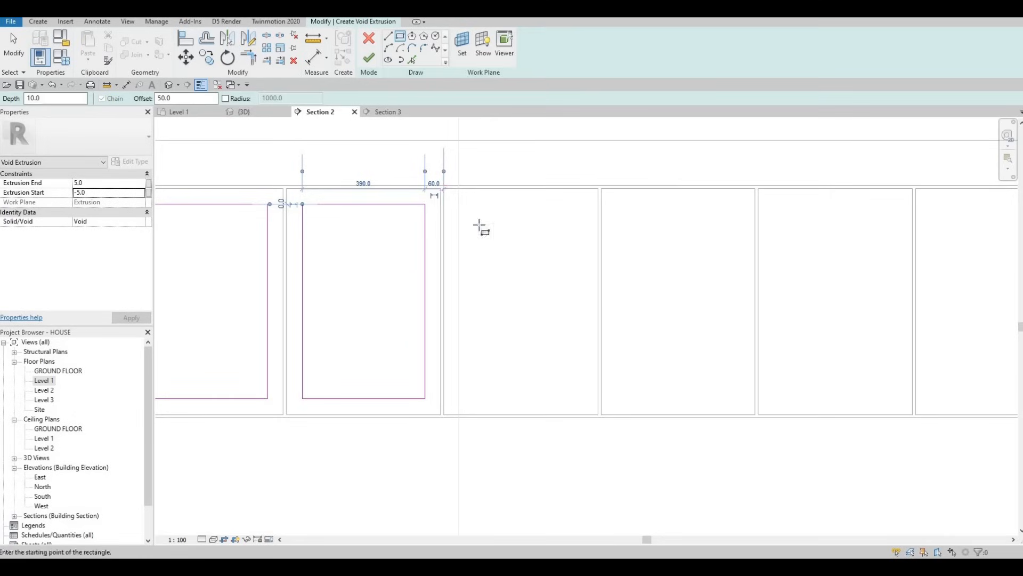
click(444, 189)
click(598, 415)
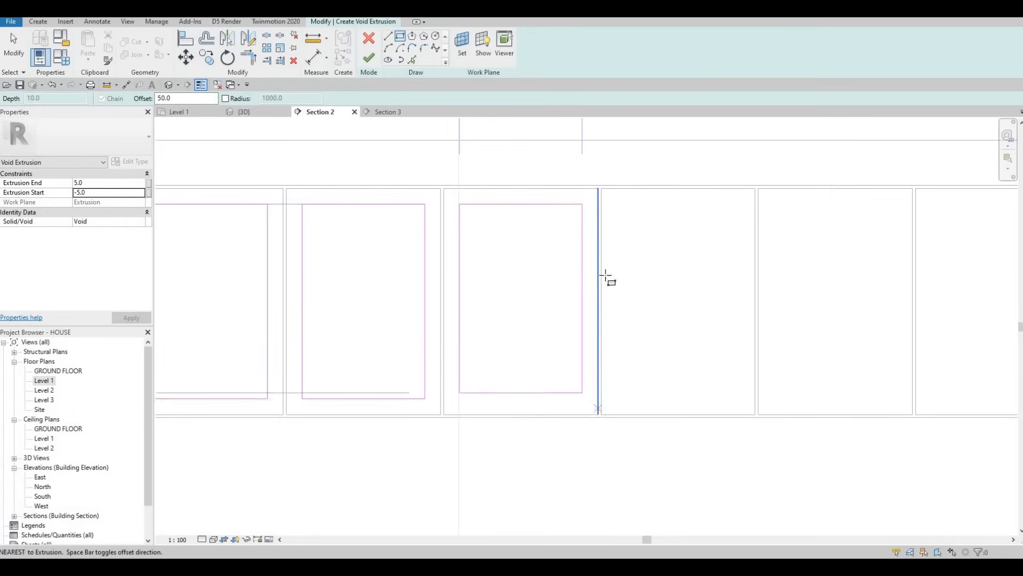
click(602, 189)
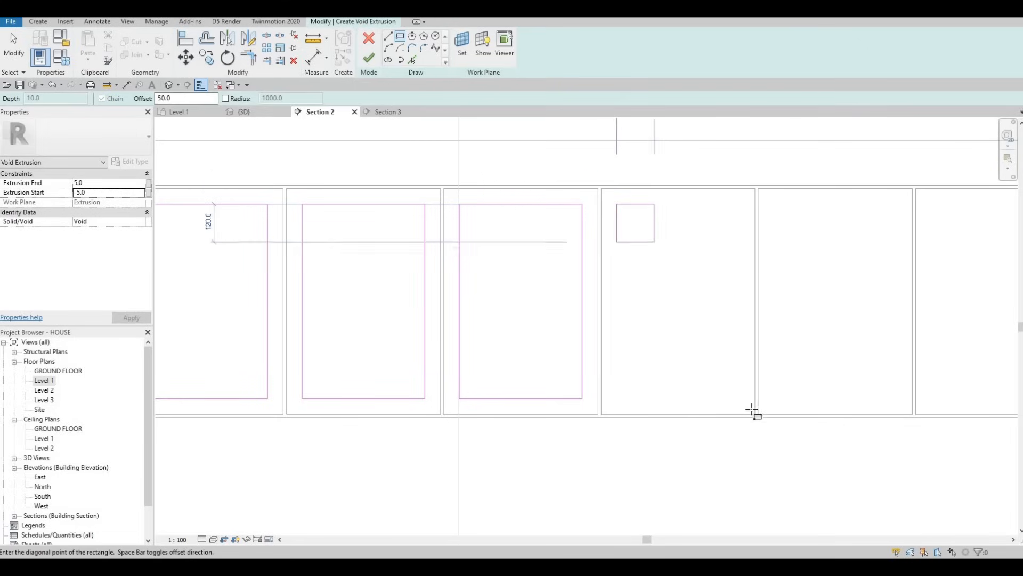
click(755, 415)
click(759, 189)
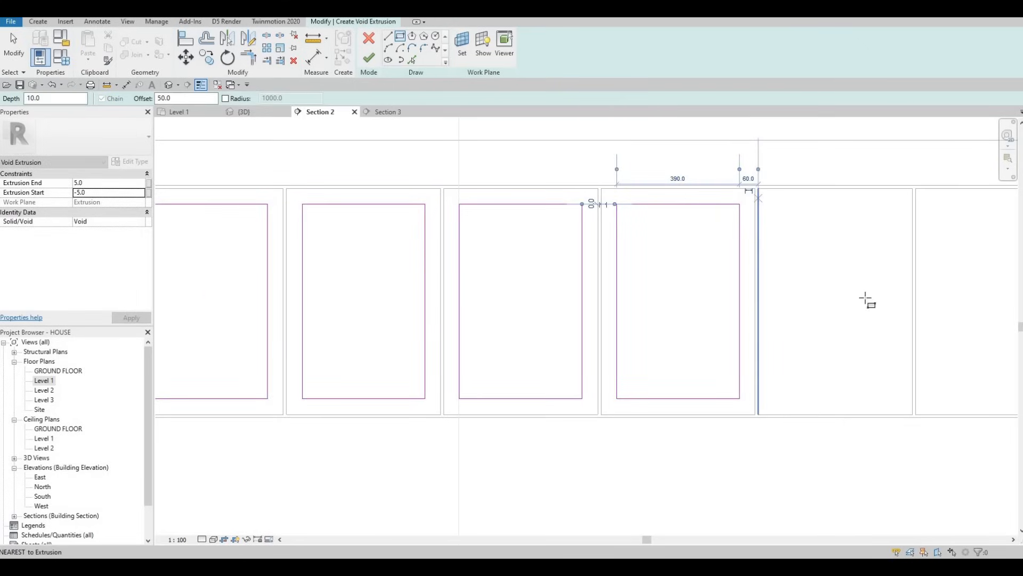
click(912, 414)
Step: Sketch rectangles with the 50 offset inside the seventh and eighth full-width door panels of the upper cabinets
middle_drag(746, 397, 258, 319)
scroll(377, 187, down, 1)
scroll(374, 187, up, 2)
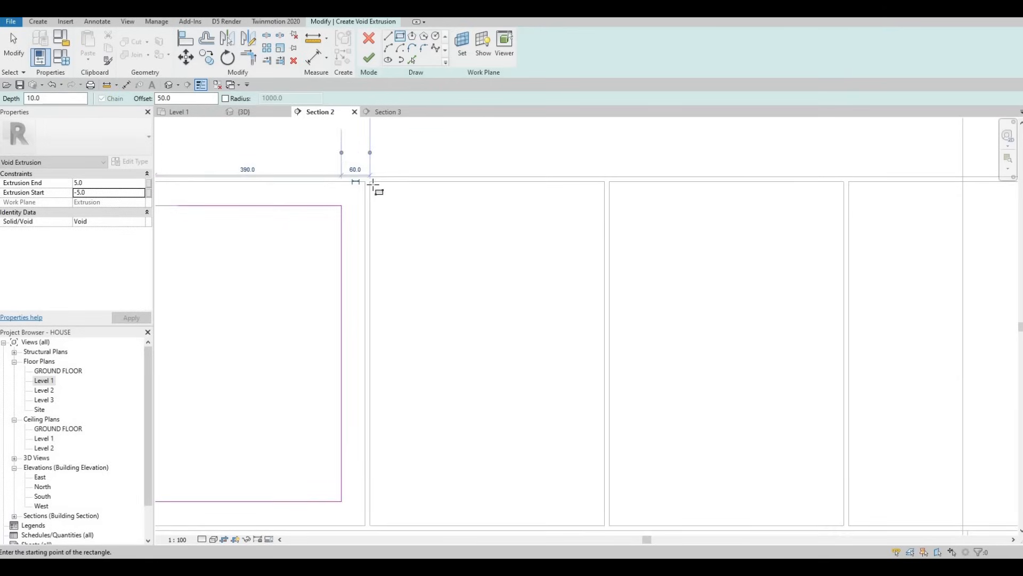
click(369, 181)
click(604, 525)
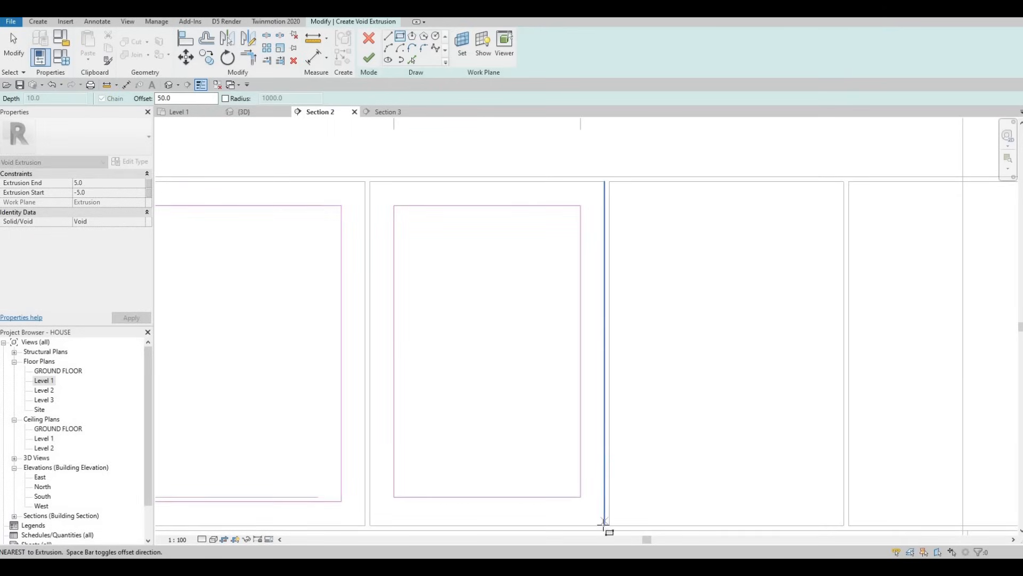
click(609, 181)
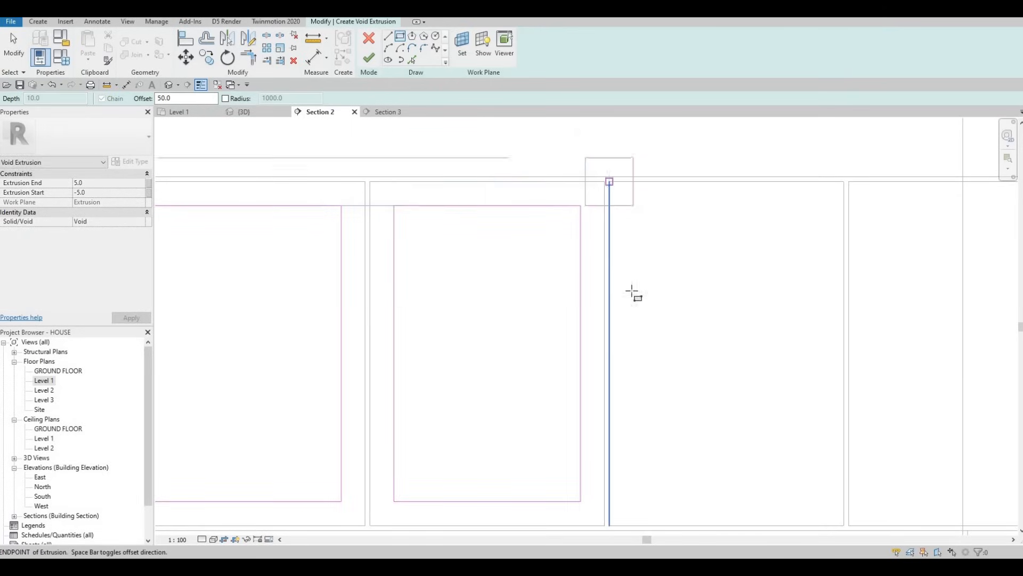
middle_drag(812, 442, 631, 291)
click(662, 374)
middle_drag(663, 374, 652, 326)
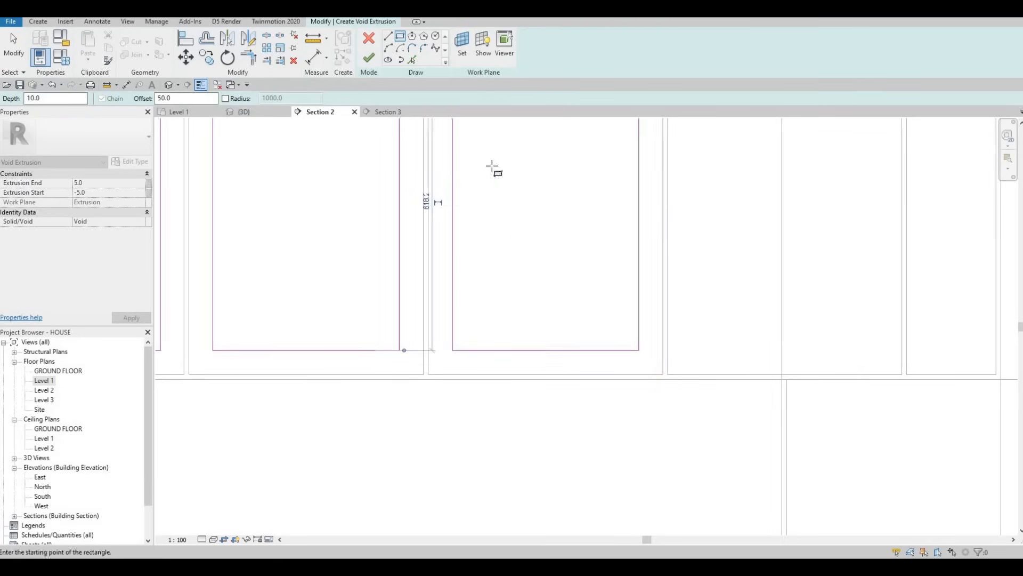
Step: Sketch rectangles with the same 50 offset inside the ninth full-width door panel and the narrow end panel
middle_drag(689, 142, 440, 230)
middle_drag(425, 149, 412, 139)
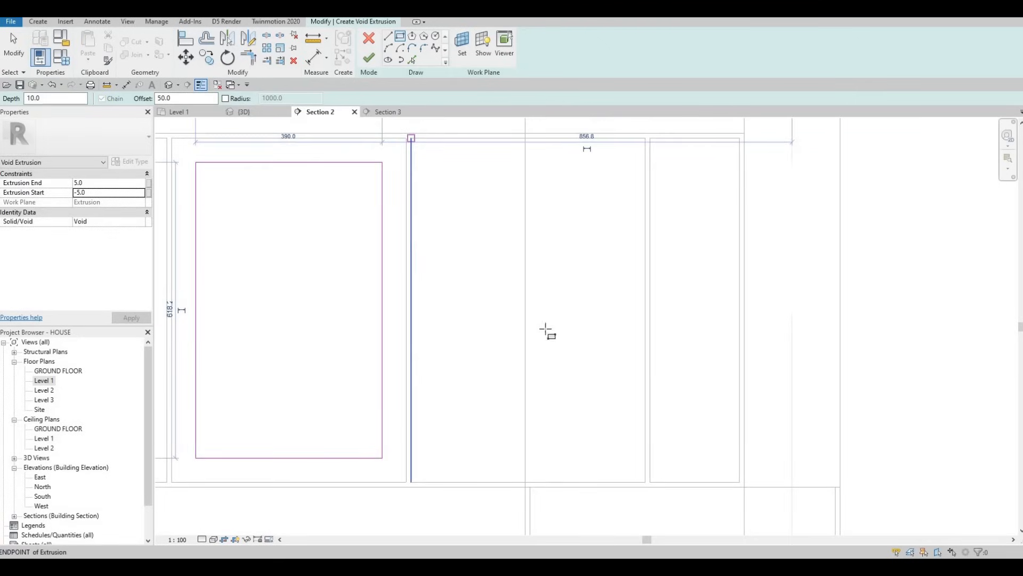
click(411, 138)
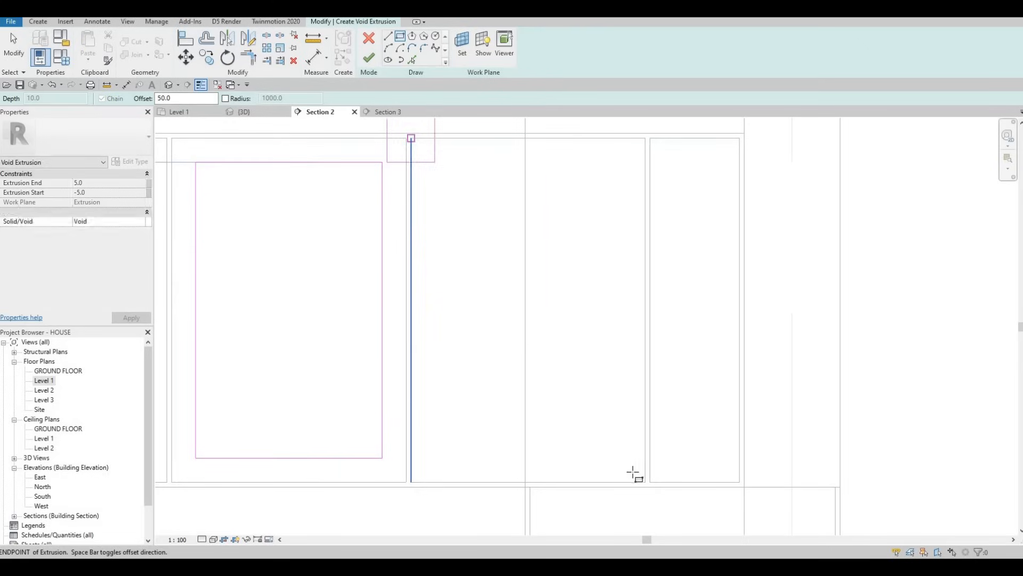
click(651, 140)
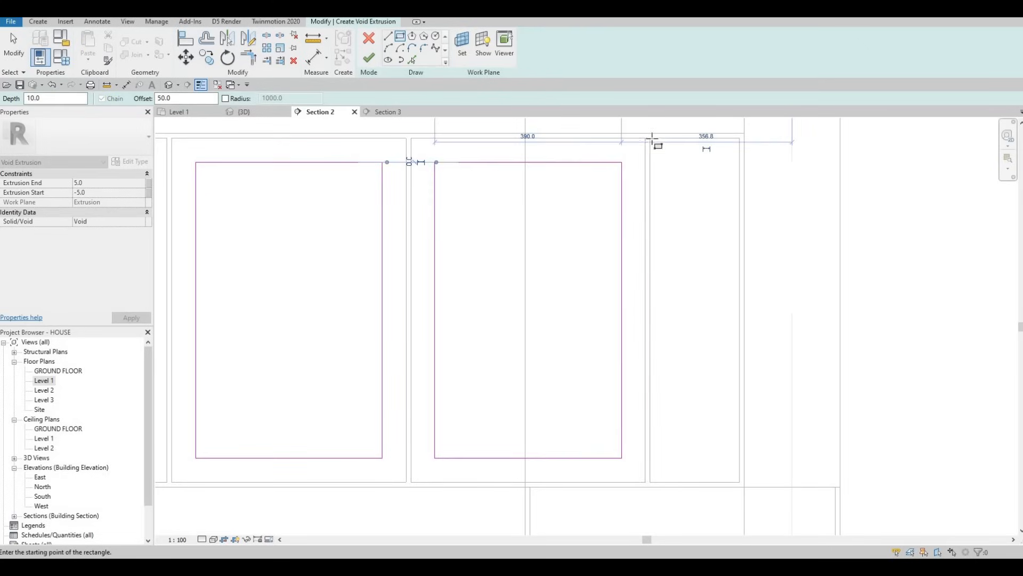
click(740, 482)
Step: Finish the void extrusion sketch and the in-place model, and dismiss the save reminder
scroll(544, 343, down, 5)
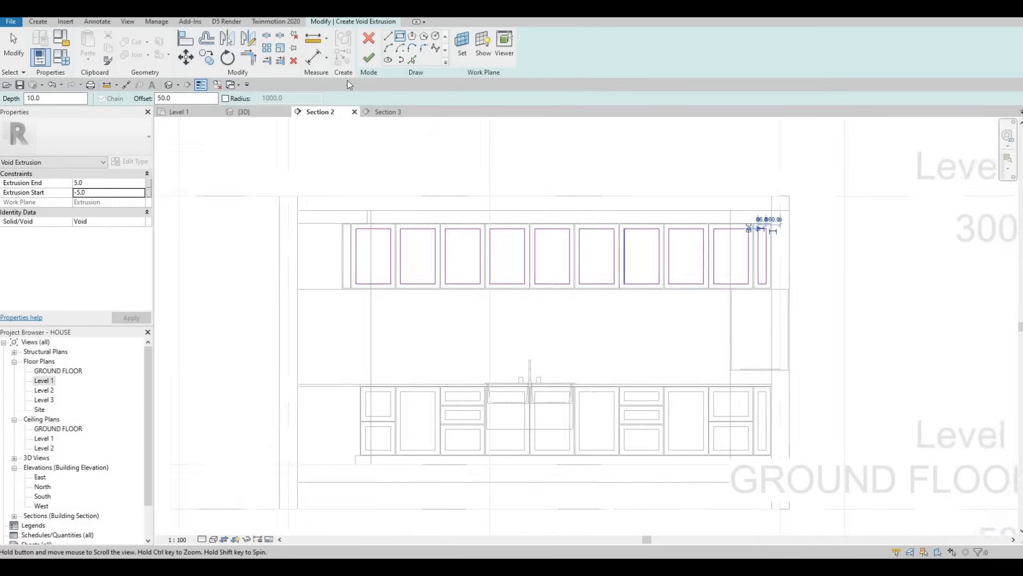
key(Escape)
click(373, 59)
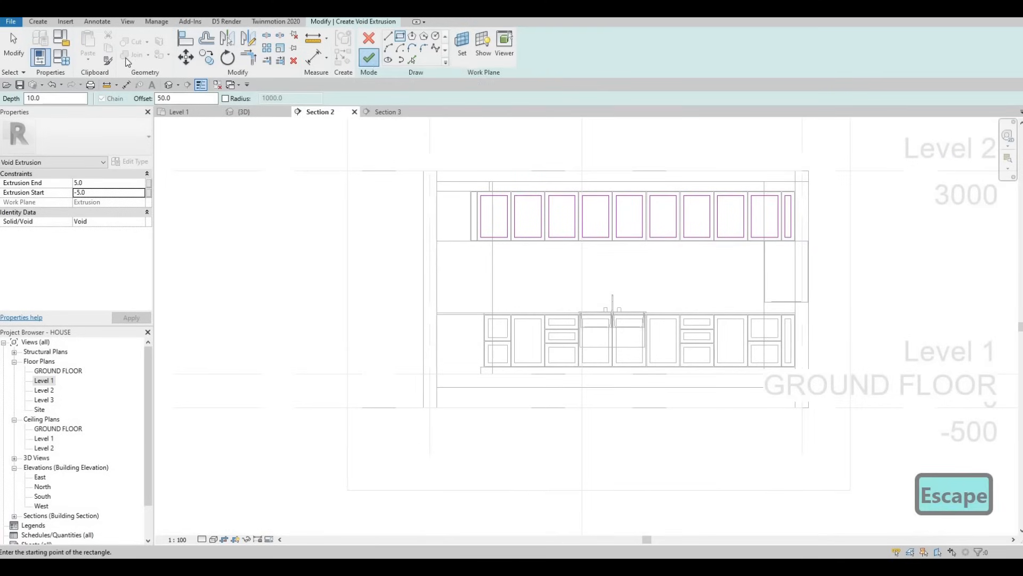
click(134, 44)
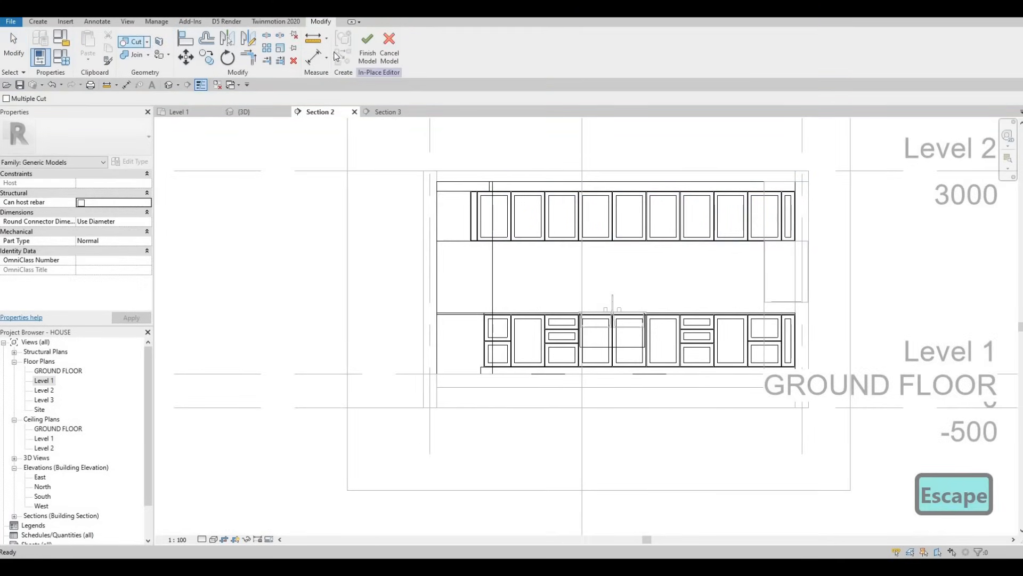
click(368, 57)
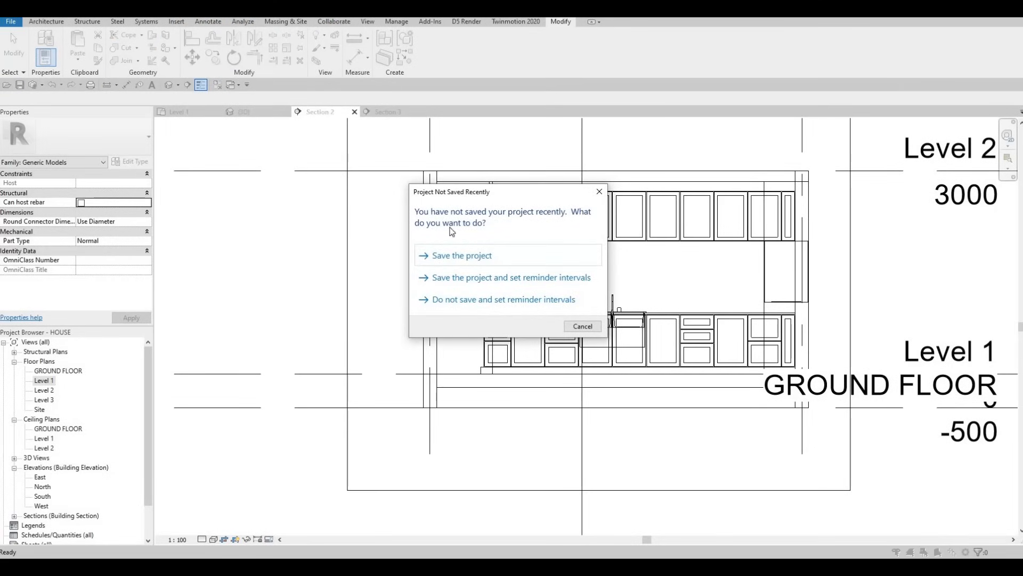
key(Escape)
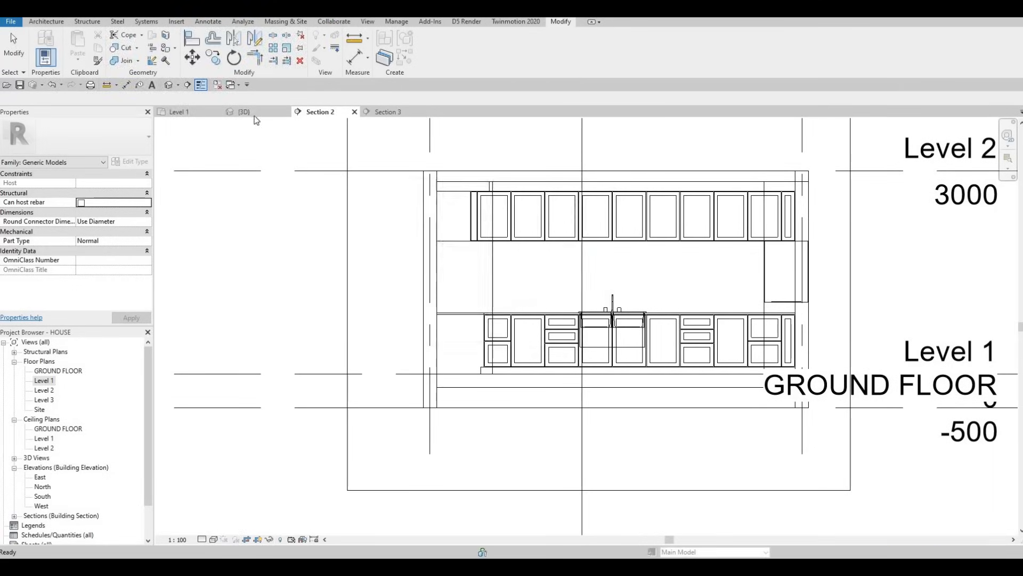
Step: Examine the recessed upper cabinet doors and the remaining plain cabinet fronts in the 3D view
click(237, 111)
scroll(392, 273, down, 3)
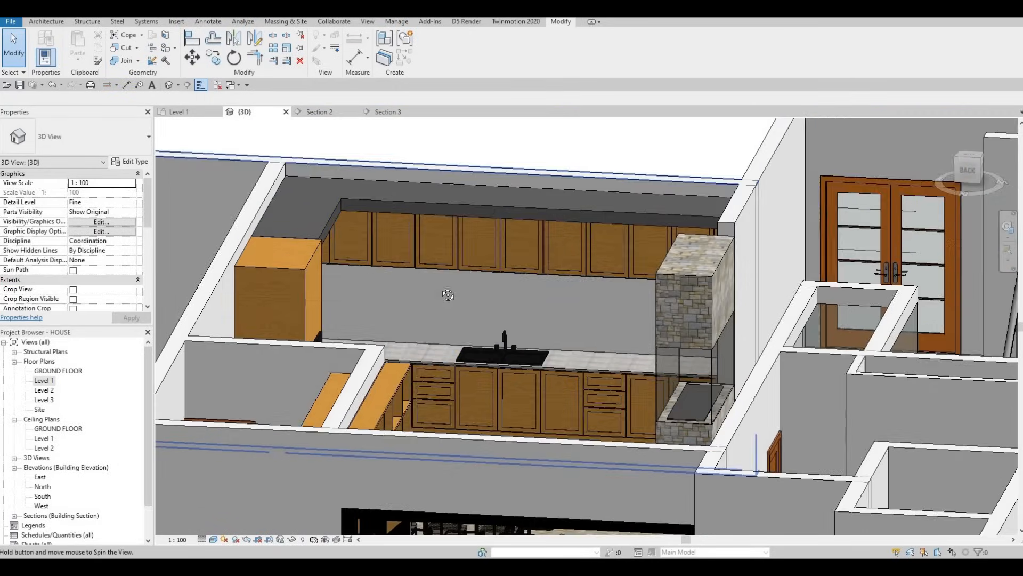
scroll(433, 251, up, 3)
scroll(433, 251, down, 3)
scroll(433, 250, up, 4)
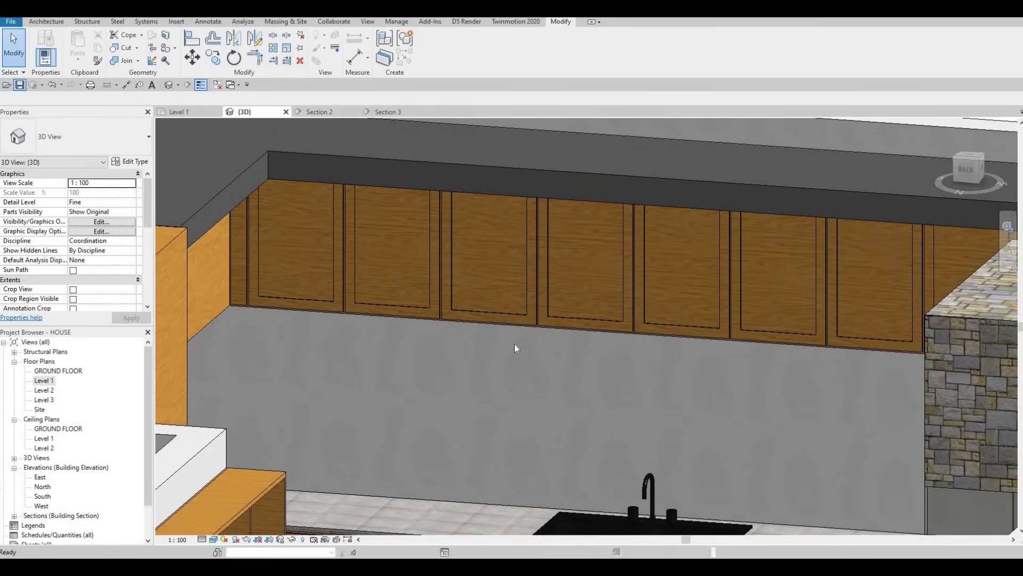
scroll(617, 270, down, 3)
scroll(622, 313, down, 3)
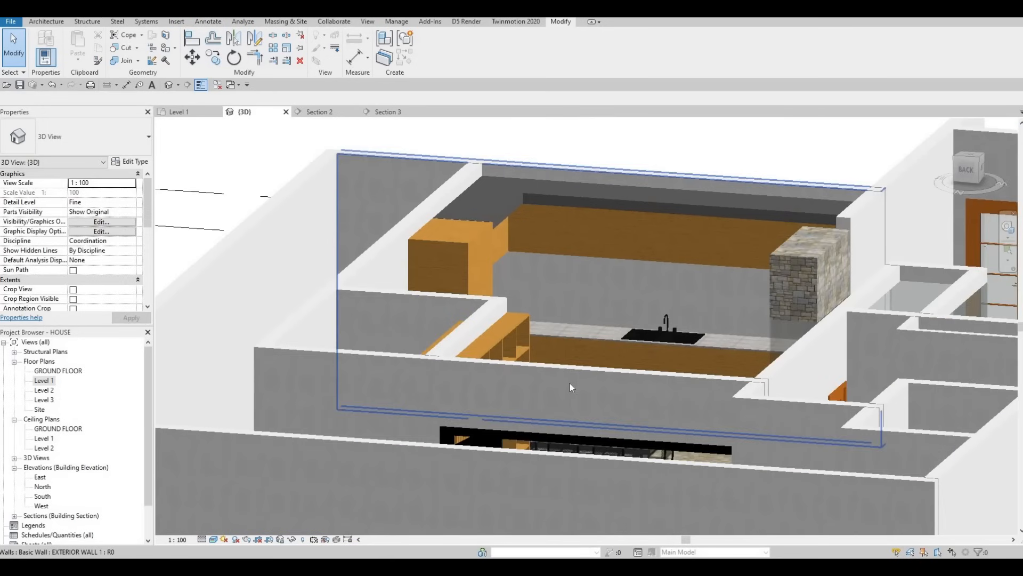
shift+middle_drag(570, 382, 557, 398)
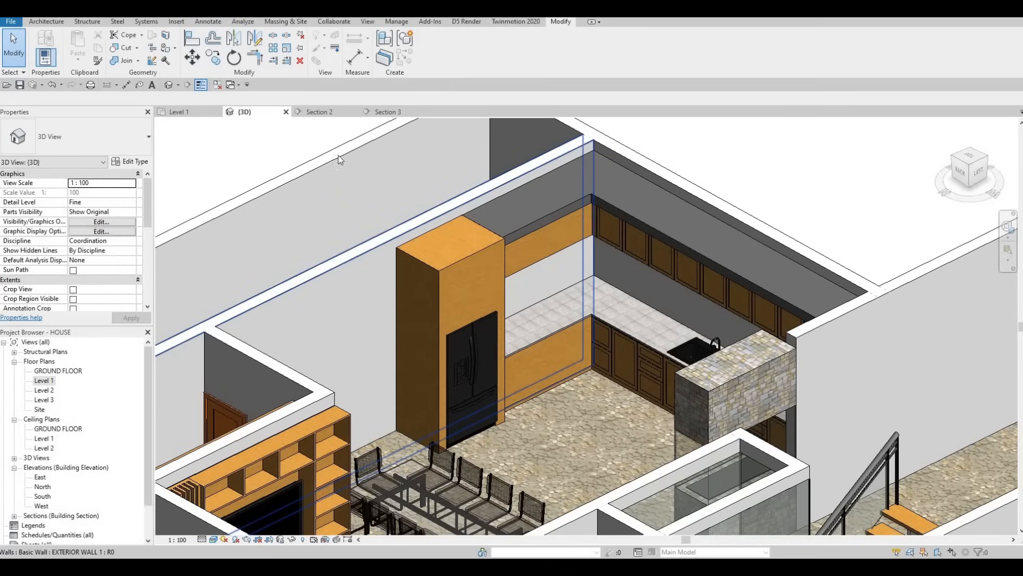
Step: Open the Section 3 view and set its visual style to Wireframe
click(388, 113)
middle_drag(406, 238, 423, 247)
key(Escape)
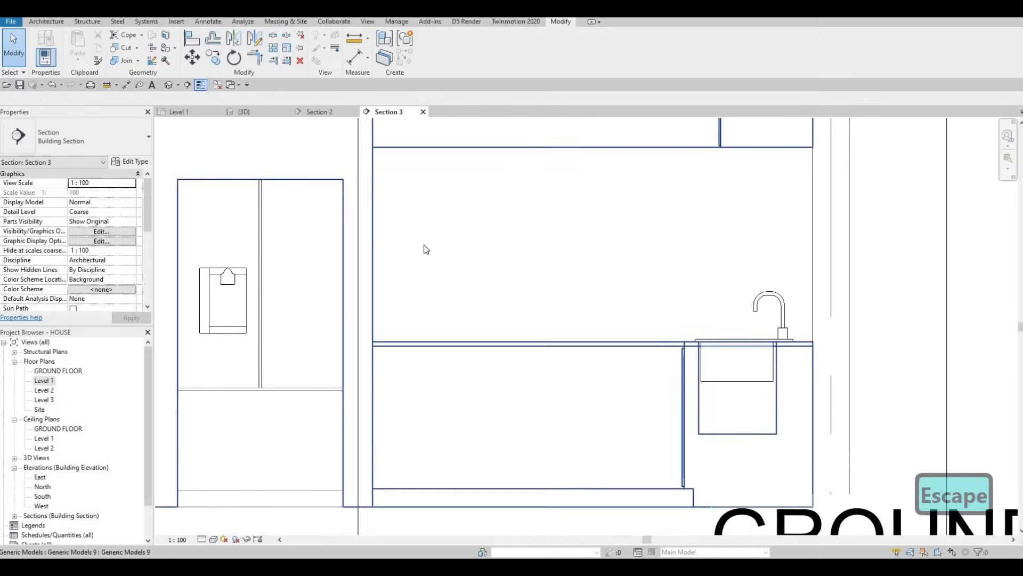
scroll(423, 247, down, 2)
click(214, 538)
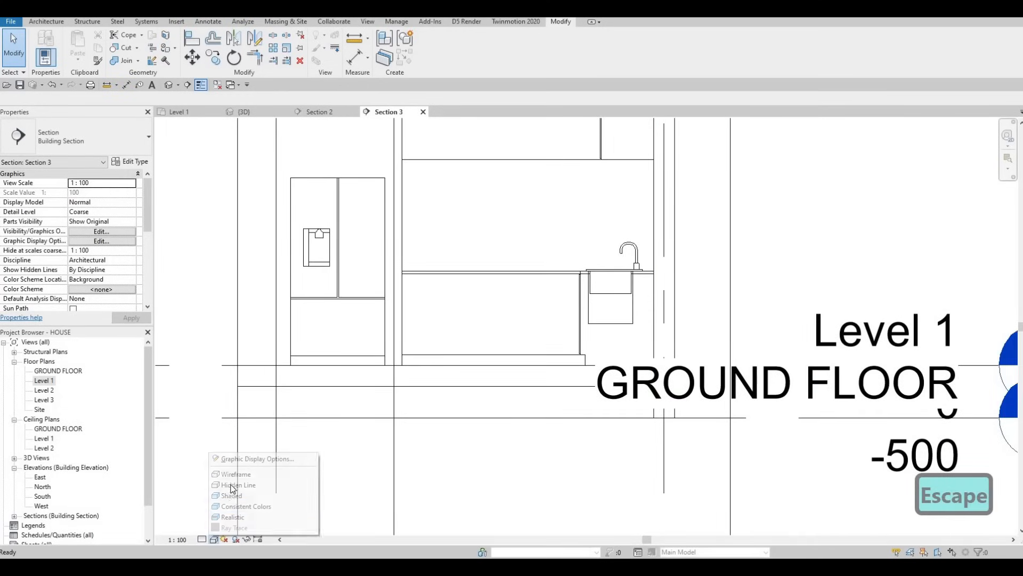
click(235, 474)
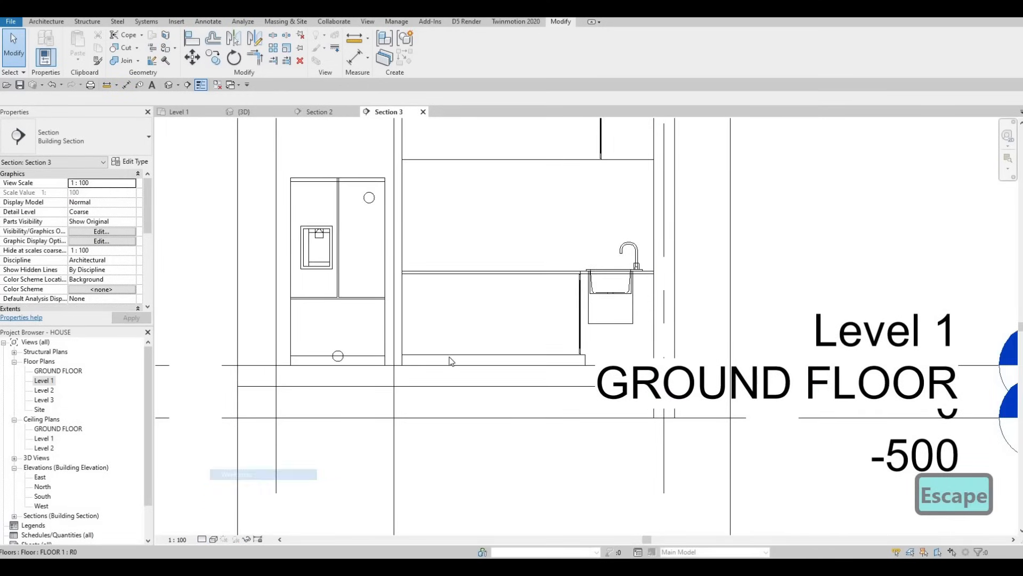
Step: Examine the upper and lower cabinets beside the refrigerator in Section 3
scroll(530, 213, down, 3)
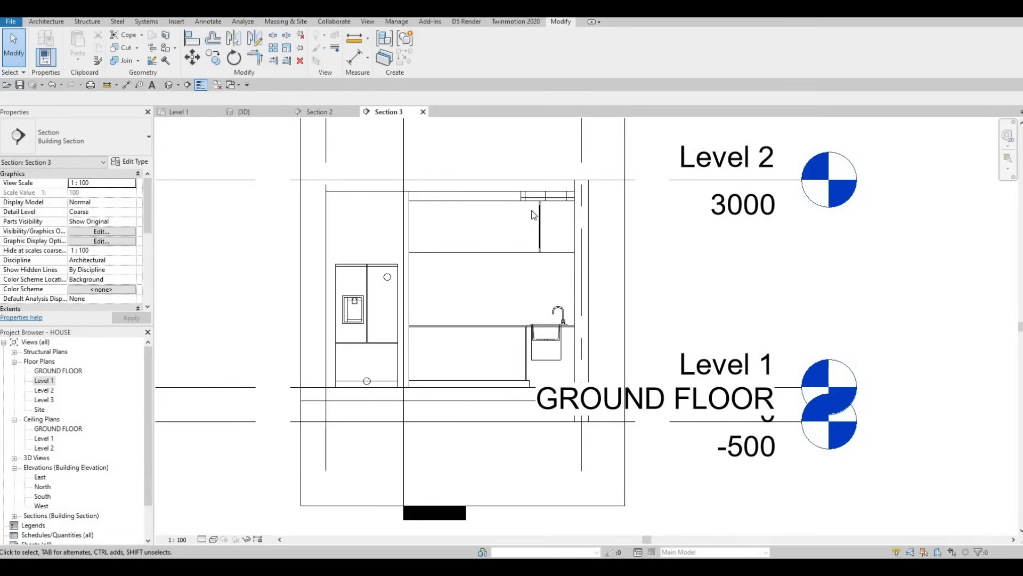
scroll(533, 215, up, 3)
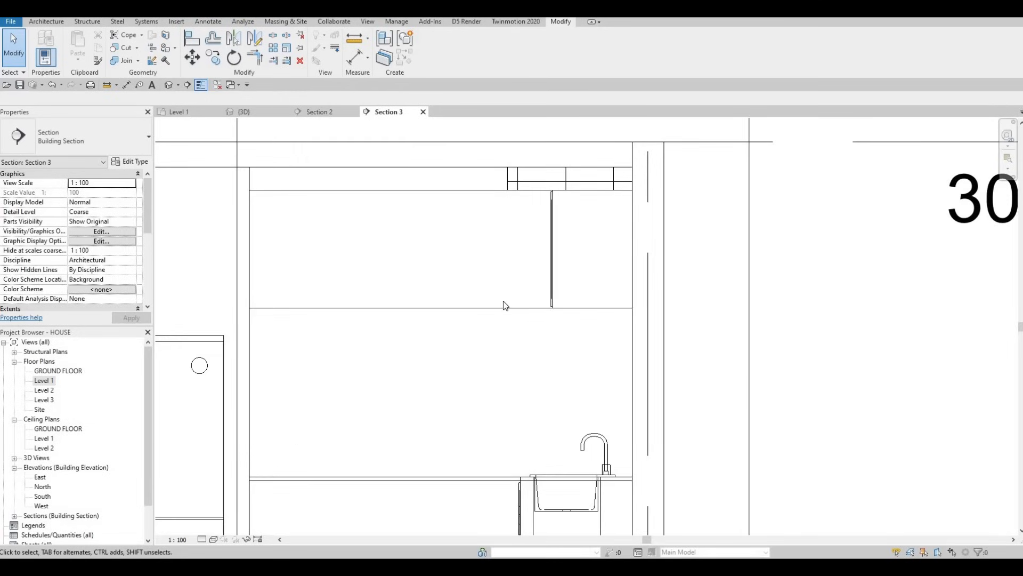
mouse_move(589, 234)
middle_down()
mouse_move(613, 341)
mouse_move(595, 405)
middle_up()
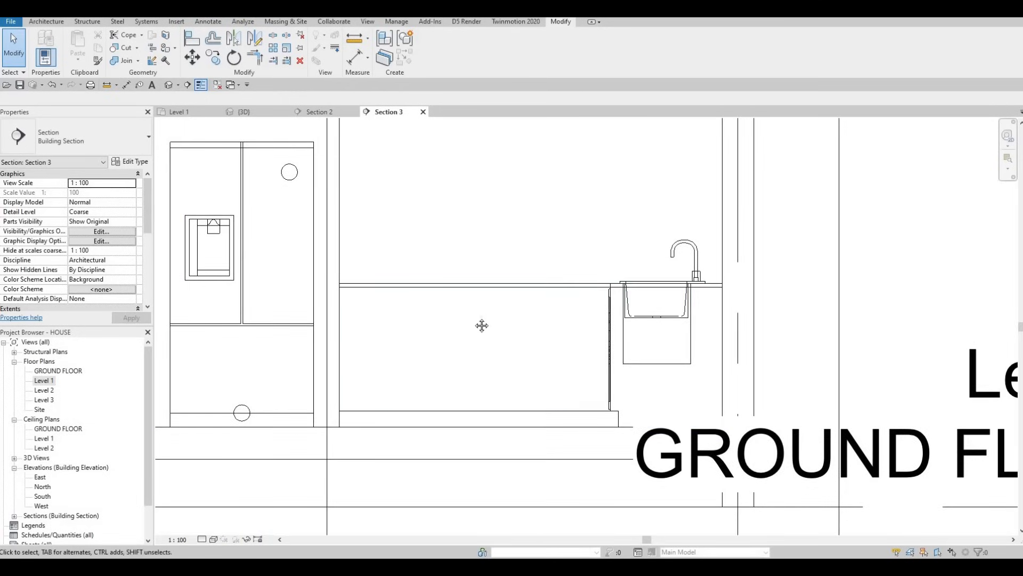
scroll(427, 275, down, 2)
middle_drag(367, 182, 367, 214)
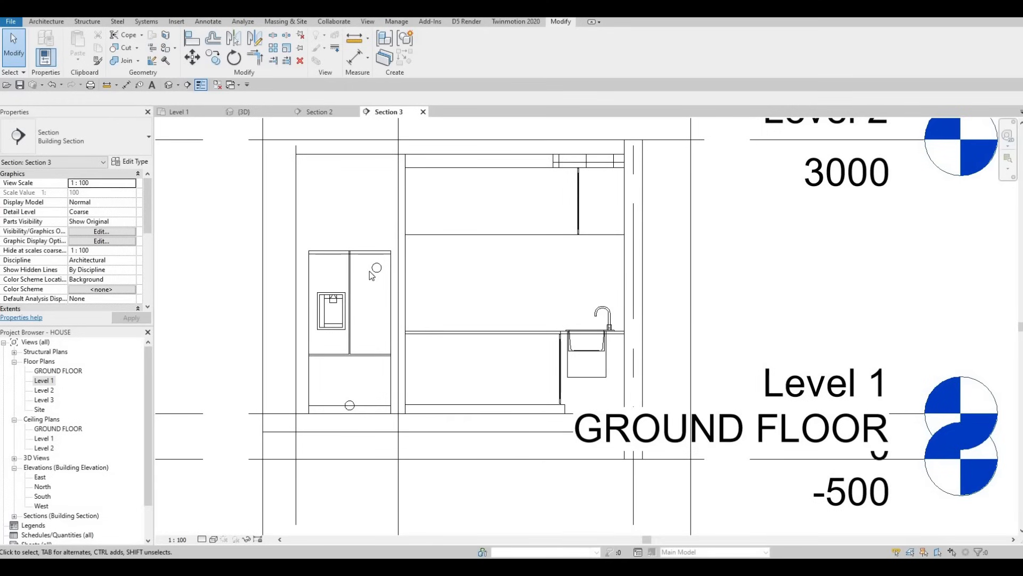
middle_drag(370, 271, 352, 250)
click(43, 22)
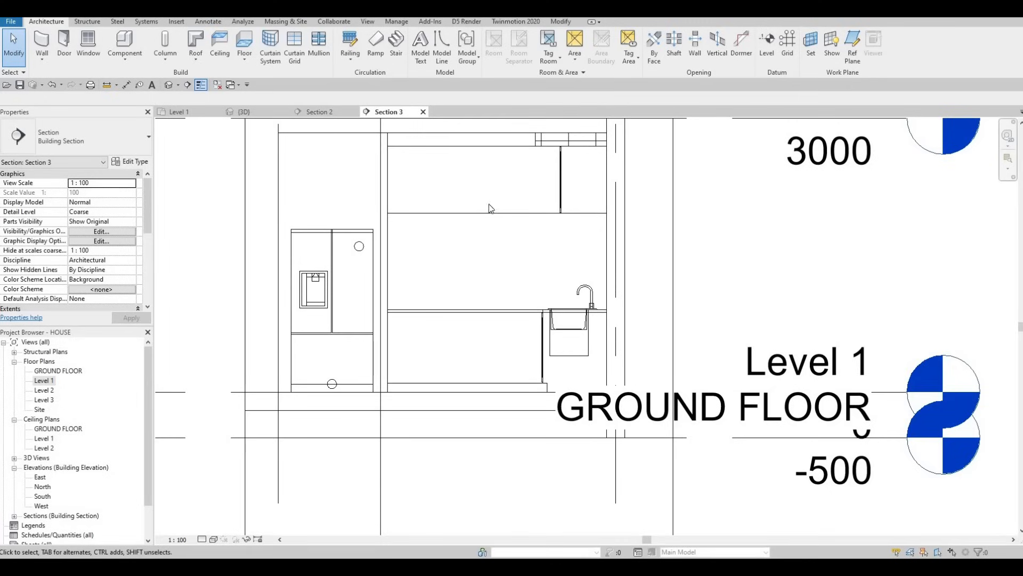
click(499, 232)
Step: Extend the Level 2 line's end outward so the aligned level heads sit farther from the section drawing
scroll(499, 234, down, 3)
key(Escape)
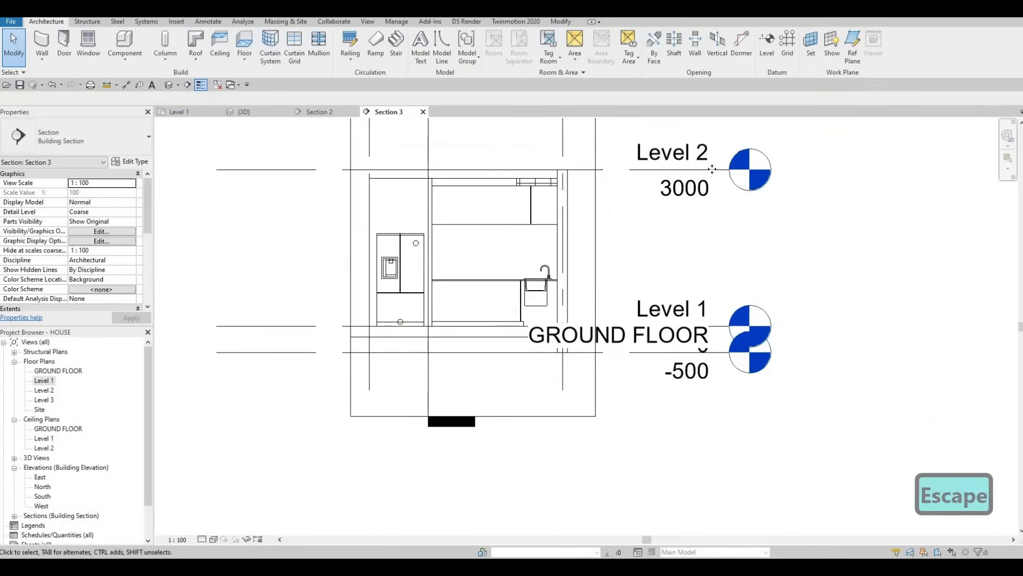
click(732, 174)
drag(837, 169, 946, 169)
key(Escape)
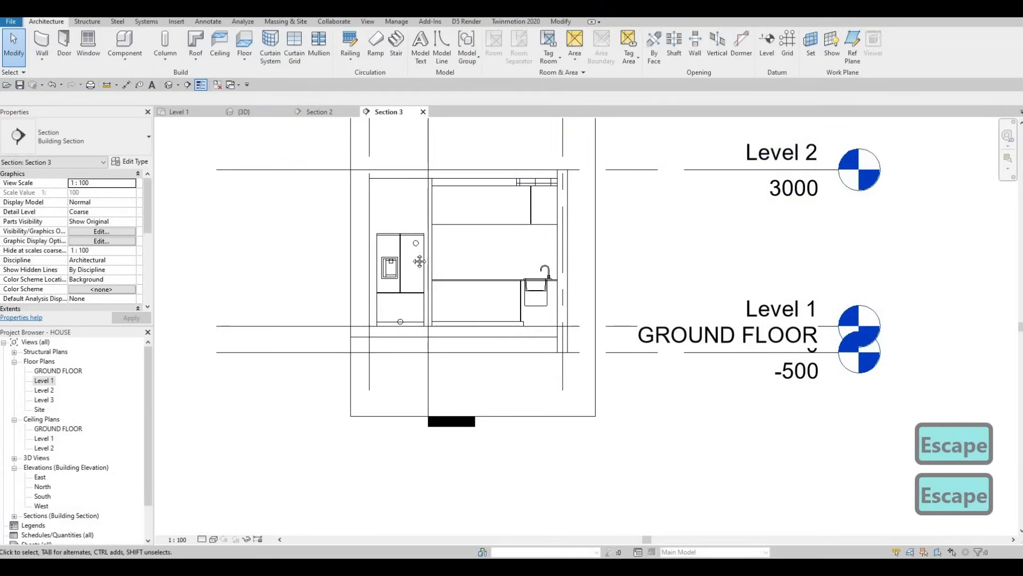
Step: Edit the kitchen cabinet model in place and start a solid extrusion on a plane picked at the cabinet's base
ctrl+scroll(426, 283, up, 3)
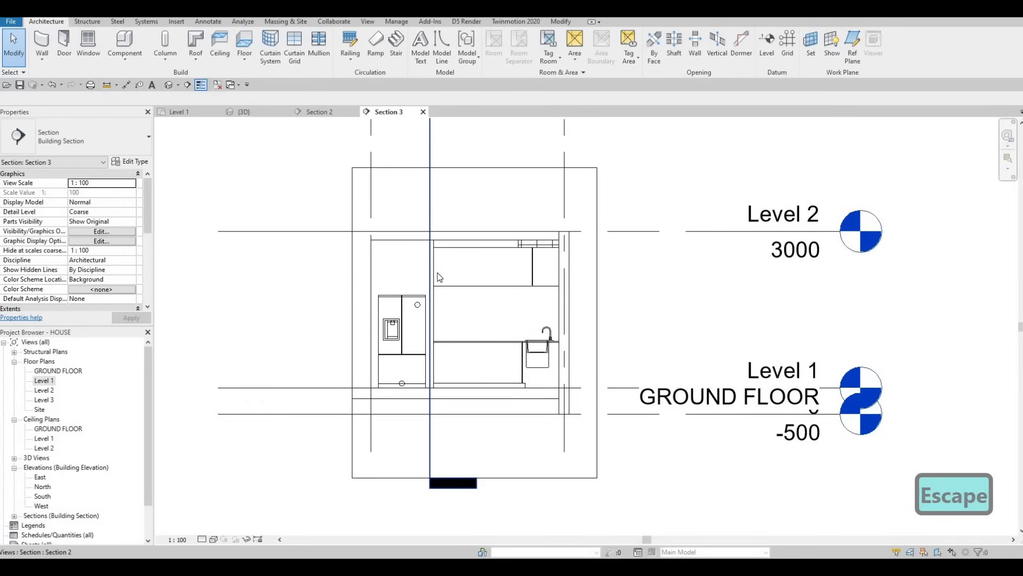
scroll(439, 275, up, 2)
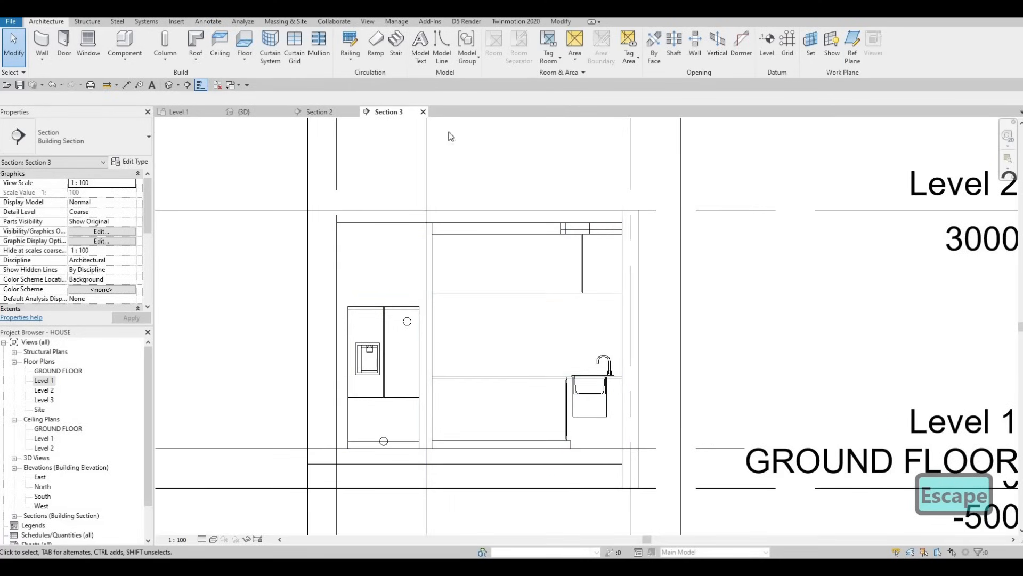
click(514, 281)
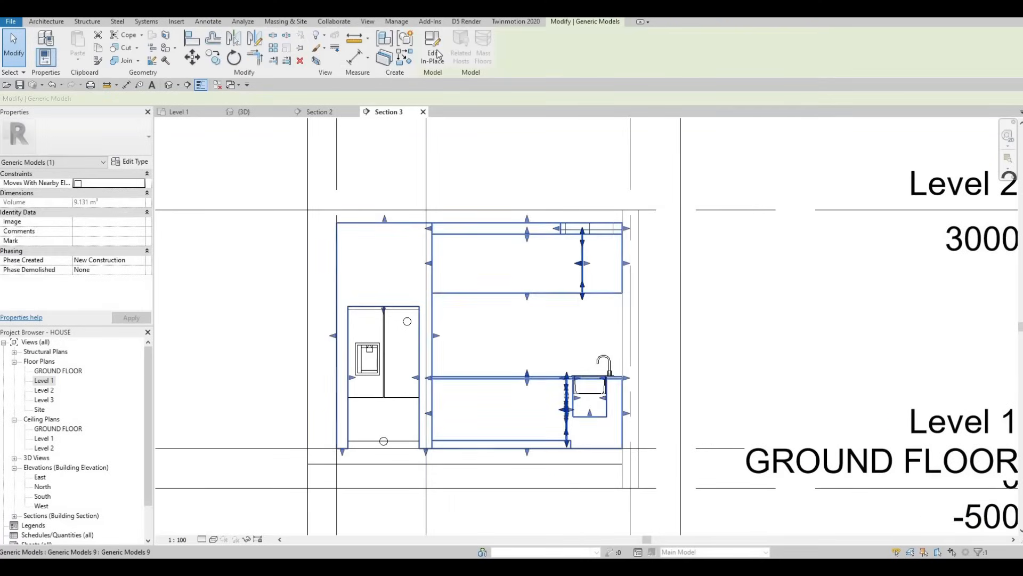
click(432, 48)
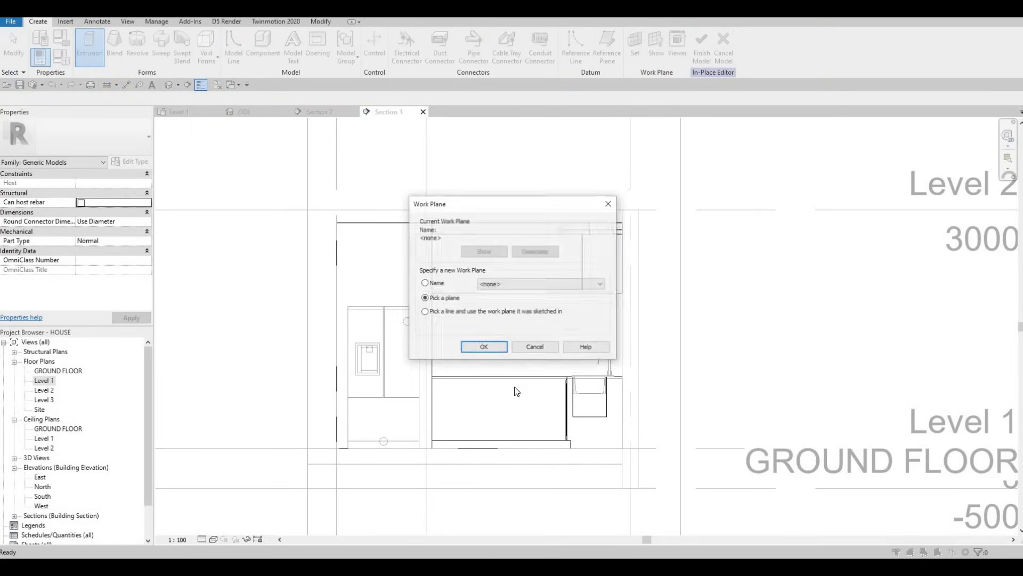
key(Return)
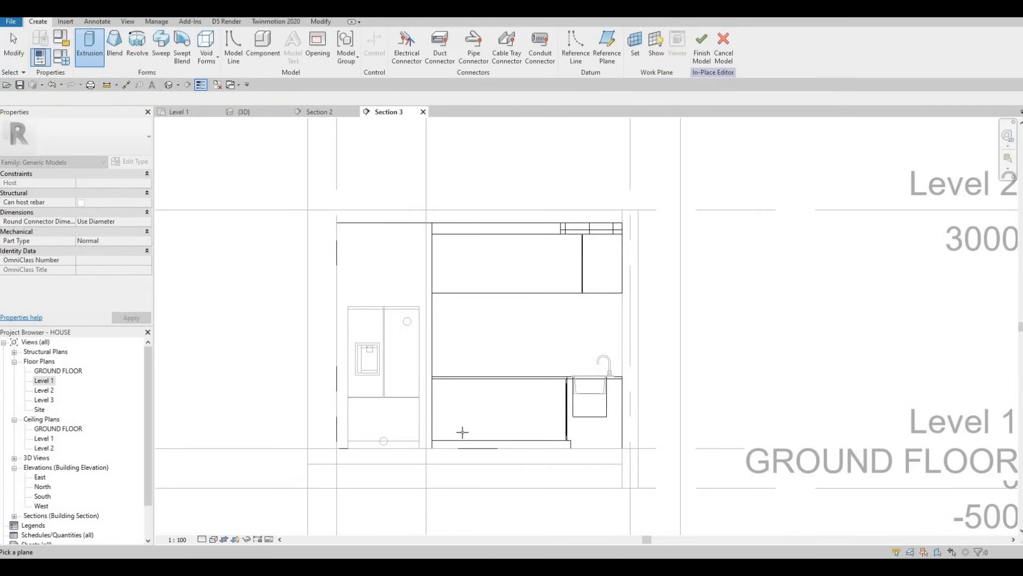
click(459, 452)
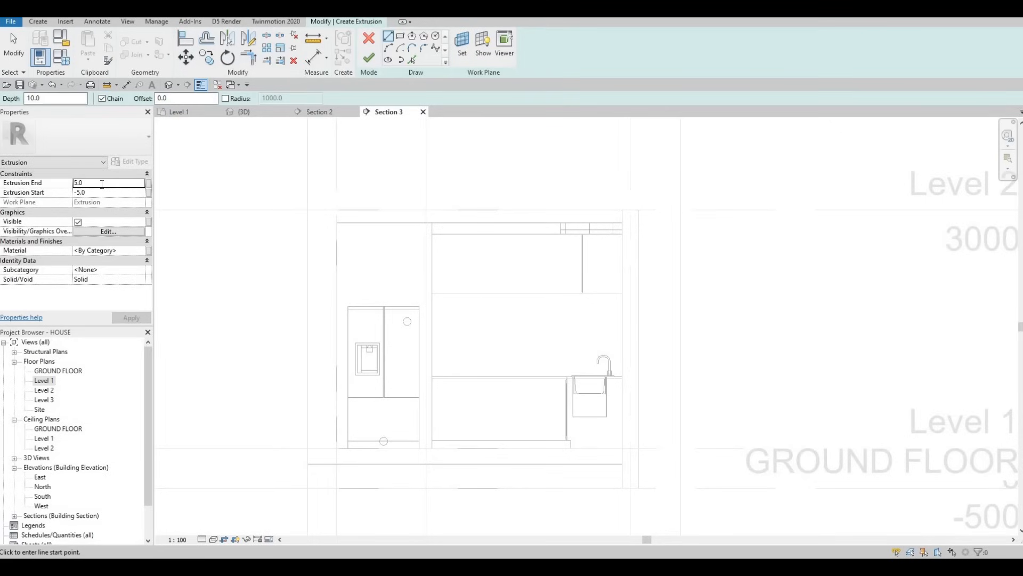
Step: Set the extrusion end to 10 and start to 0, and assign the Glulam 36h material
click(102, 183)
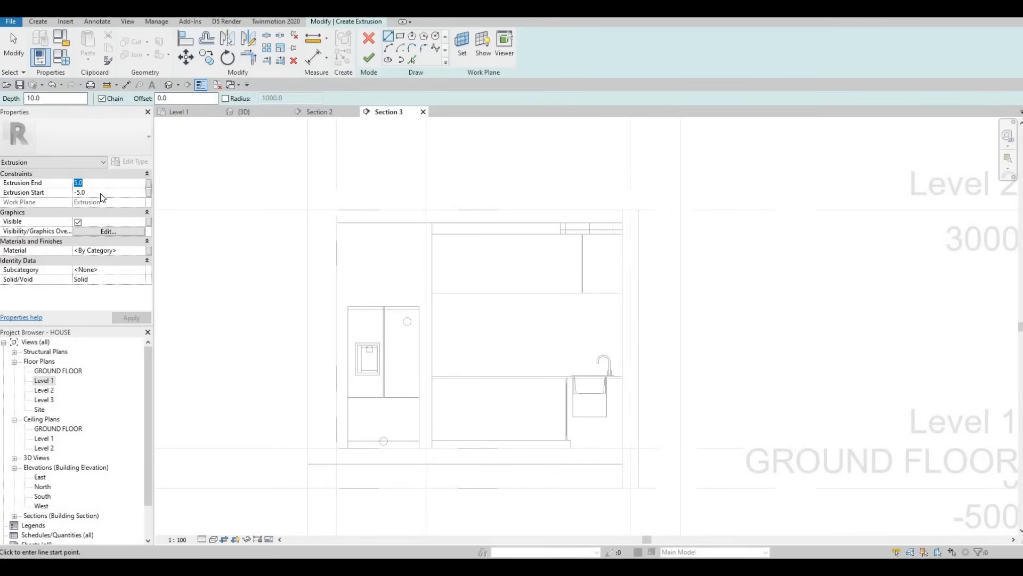
text(10)
key(Tab)
text(0)
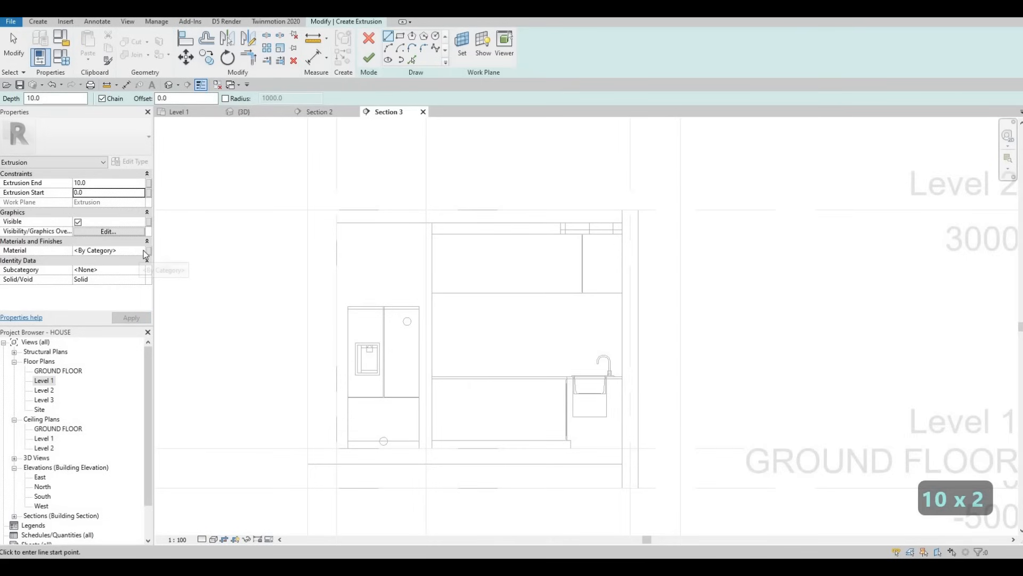
click(144, 252)
click(141, 250)
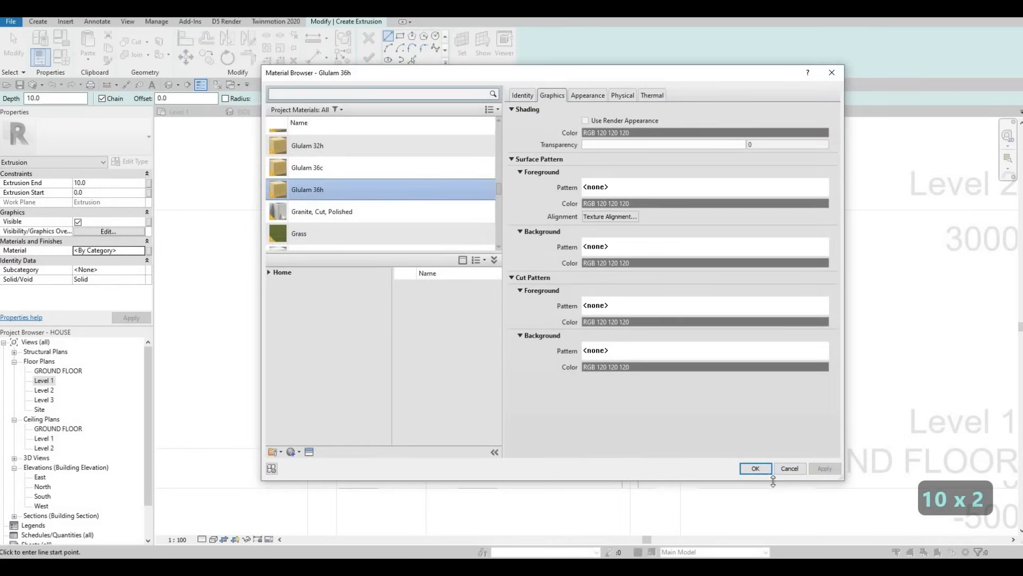
key(Return)
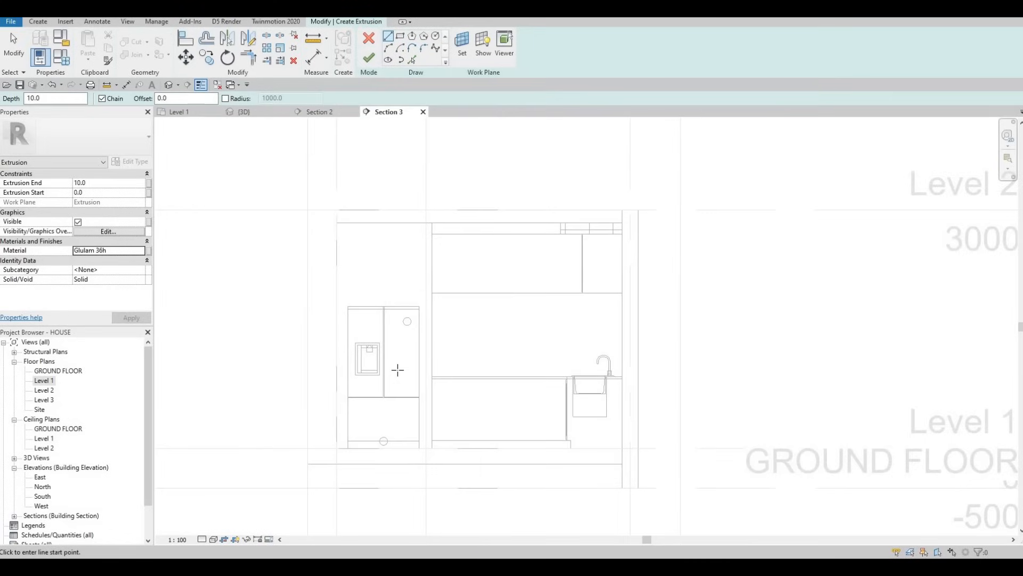
Step: Sketch a rectangle offset 10 mm inside the lower cabinet front between the refrigerator and sink, and finish the extrusion
scroll(530, 343, up, 3)
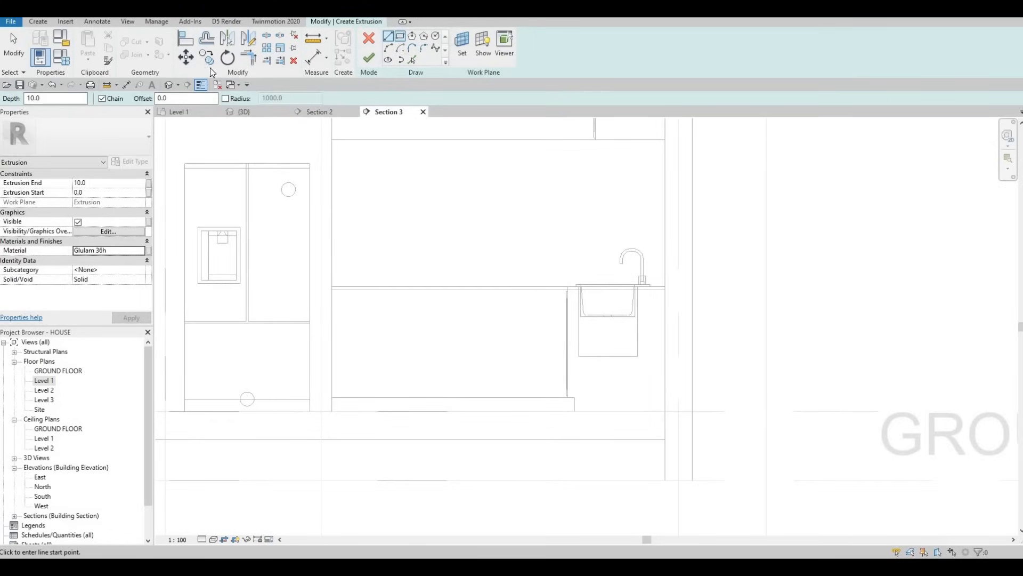
key(d)
key(i)
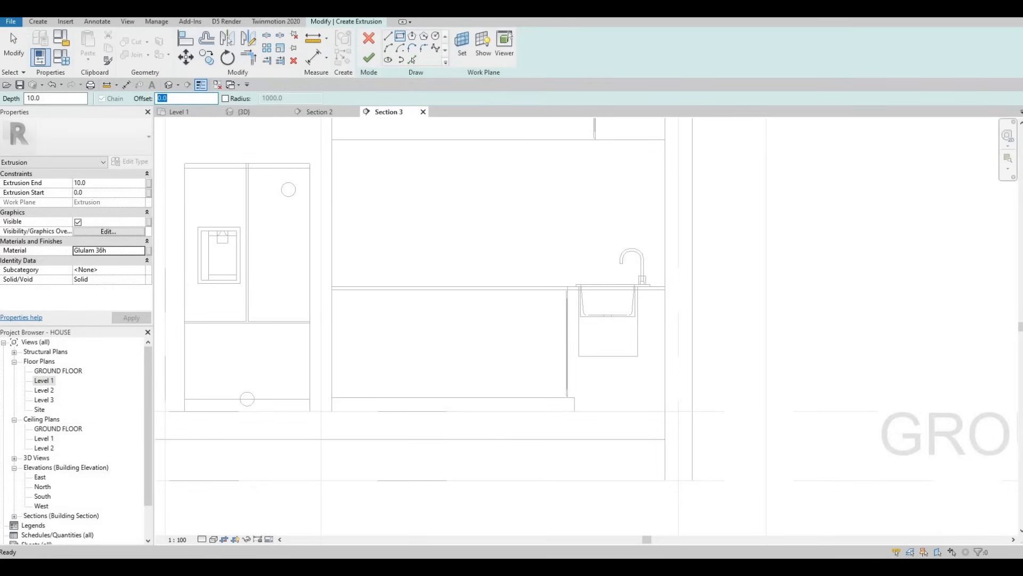
text(10)
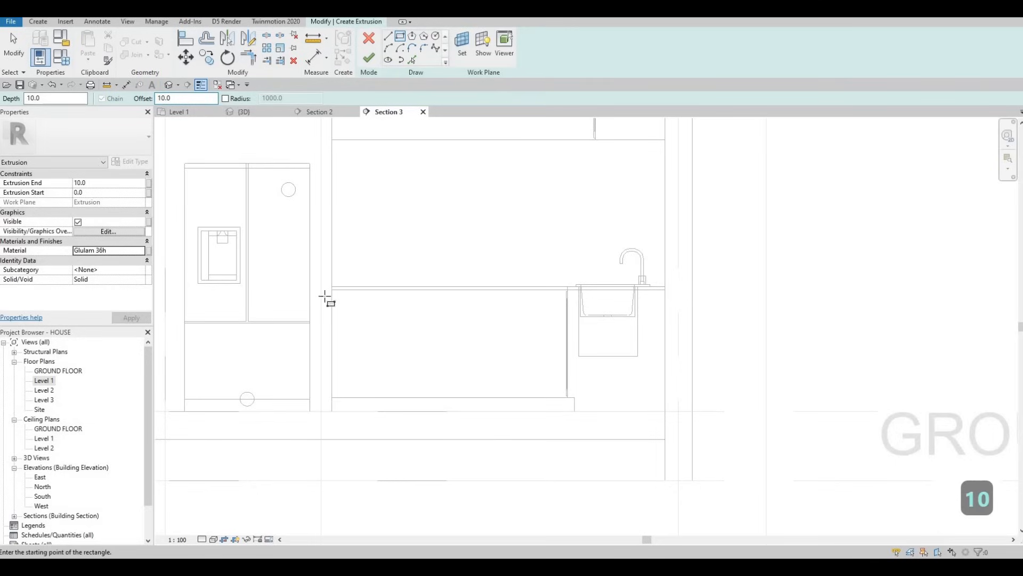
scroll(298, 264, up, 3)
click(284, 247)
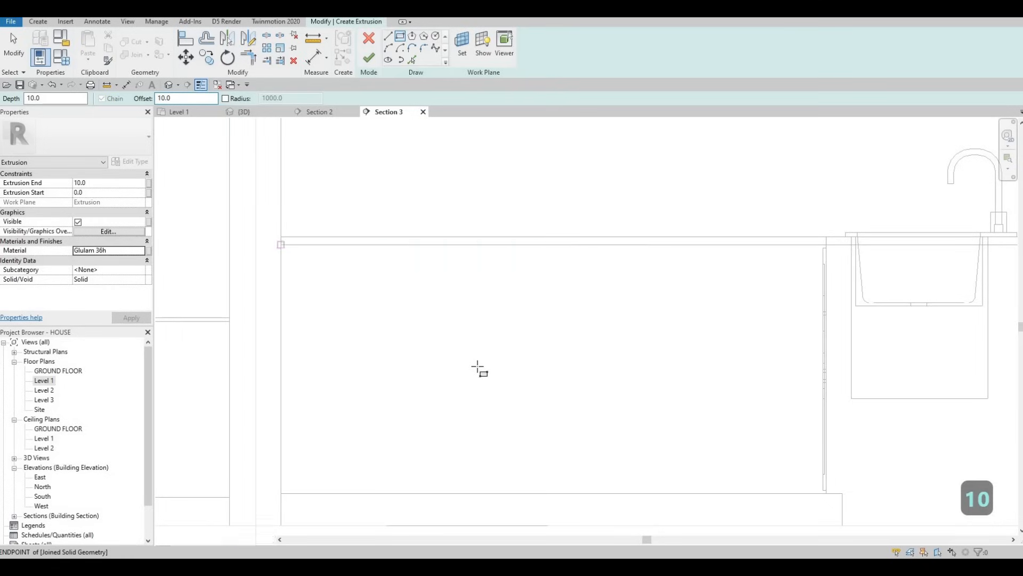
click(480, 366)
scroll(570, 389, up, 1)
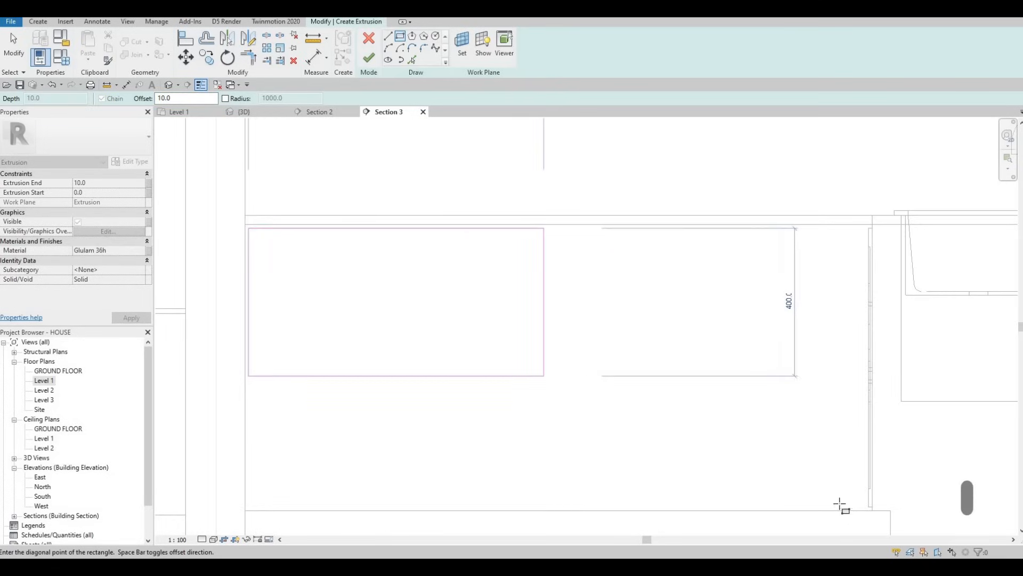
click(871, 510)
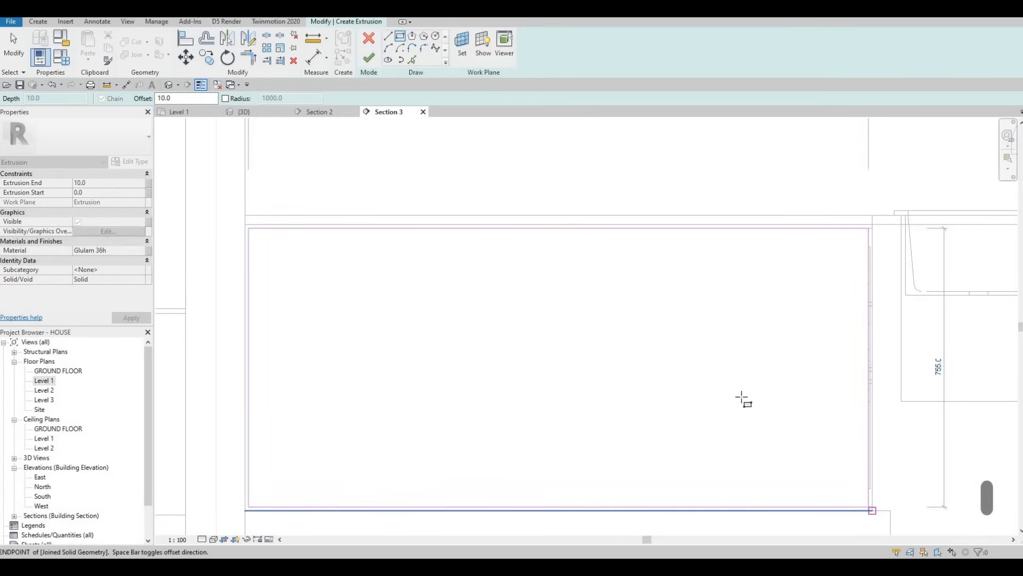
scroll(680, 400, down, 2)
middle_drag(441, 206, 392, 145)
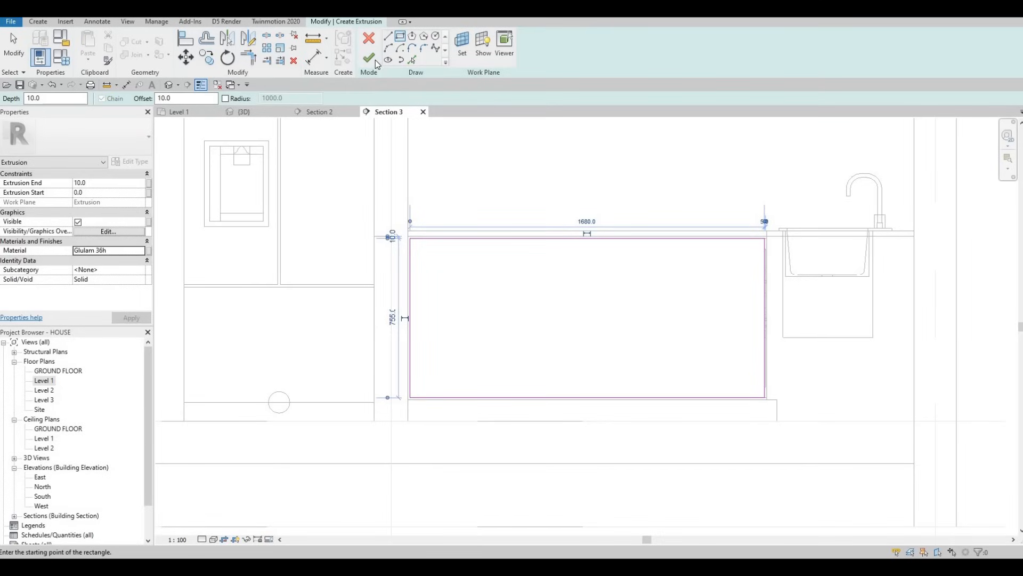
click(369, 58)
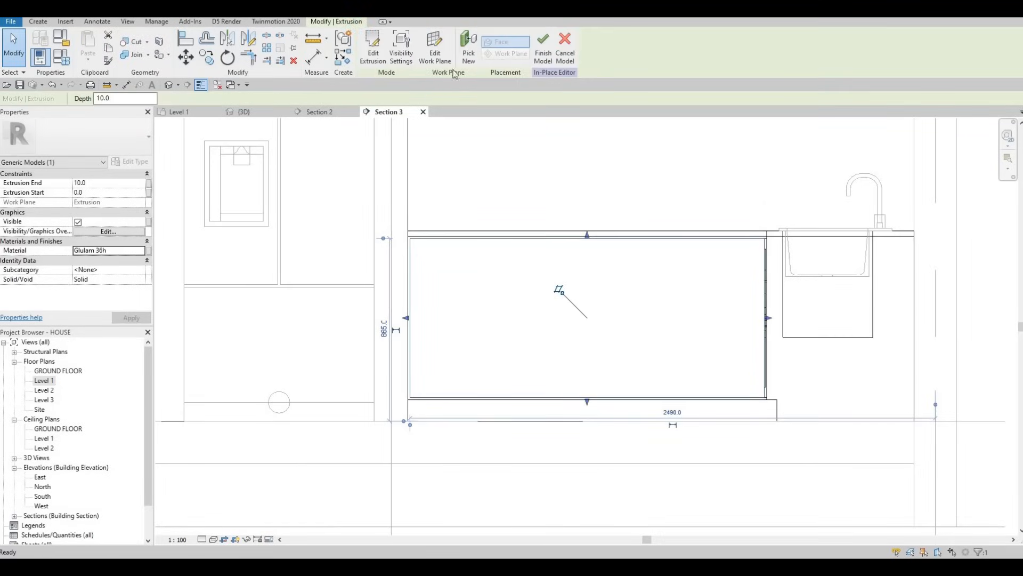
Step: Reopen the panel's extrusion sketch and draw two closely spaced vertical lines across its full height, about 560 mm from the refrigerator-side edge
click(374, 49)
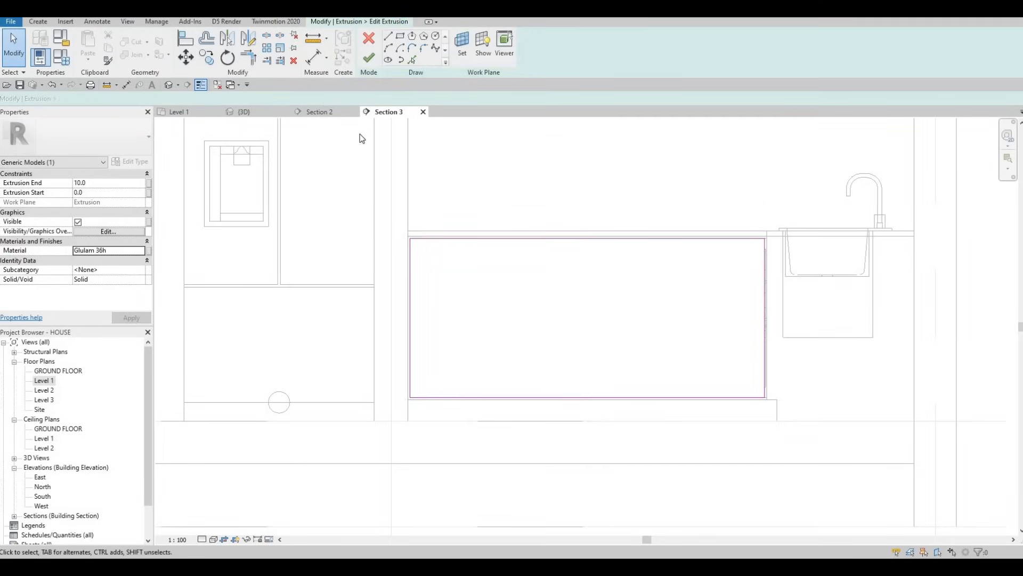
click(391, 39)
click(532, 241)
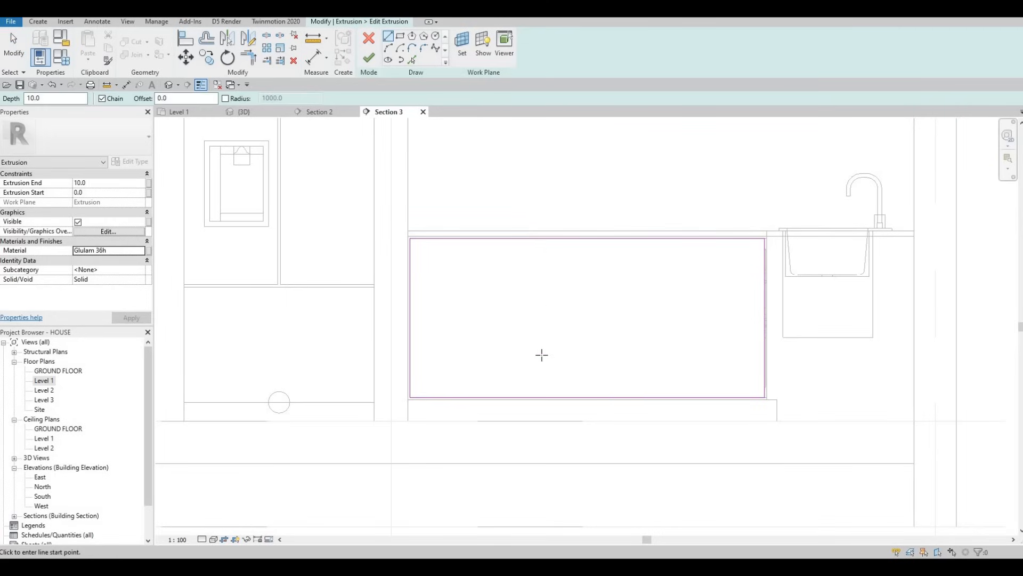
click(533, 395)
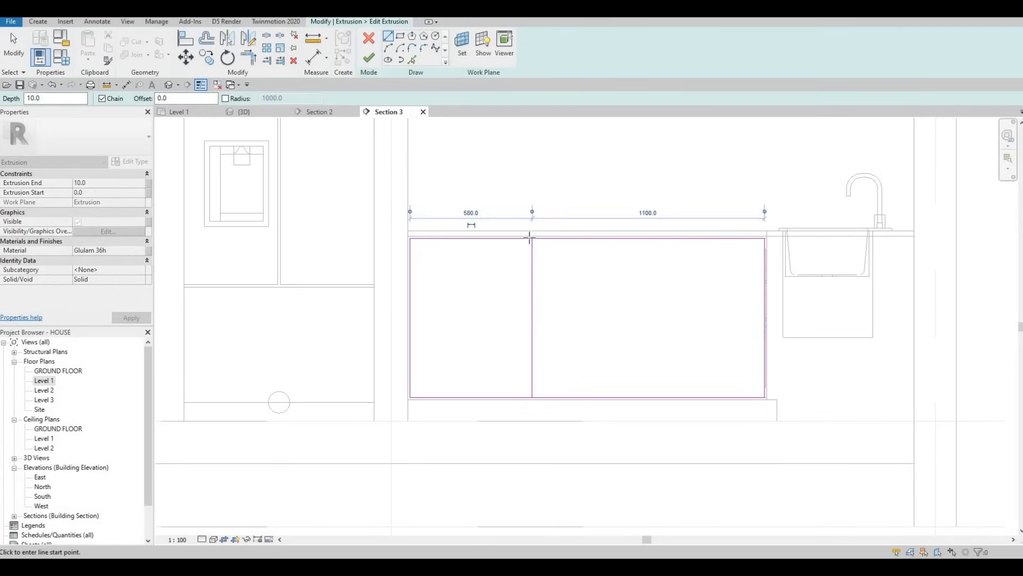
key(Escape)
click(527, 397)
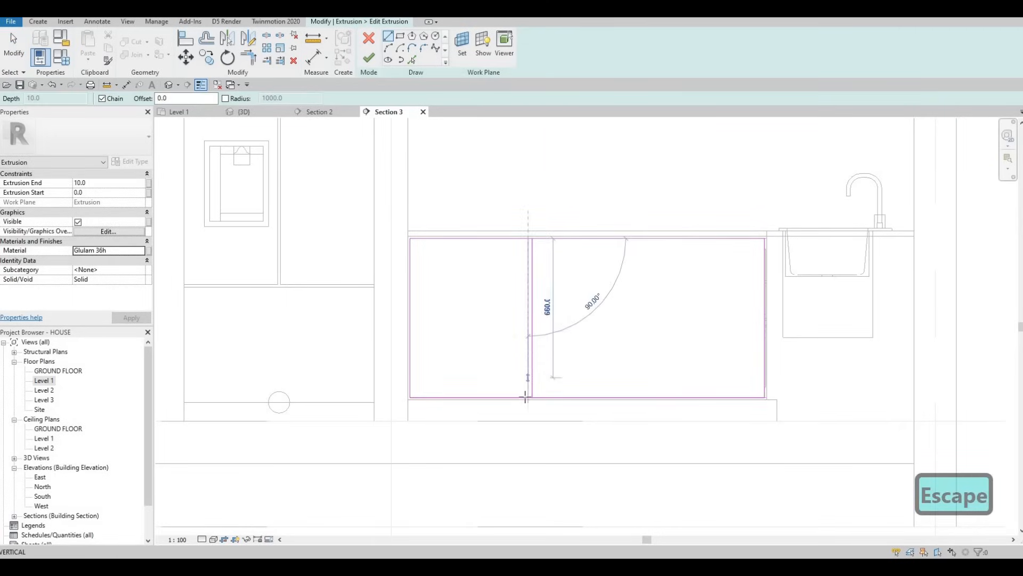
click(529, 239)
key(Escape)
key(Escape)
key(Escape)
Step: Set the gap between the two vertical divider lines to 10 mm
scroll(530, 256, up, 4)
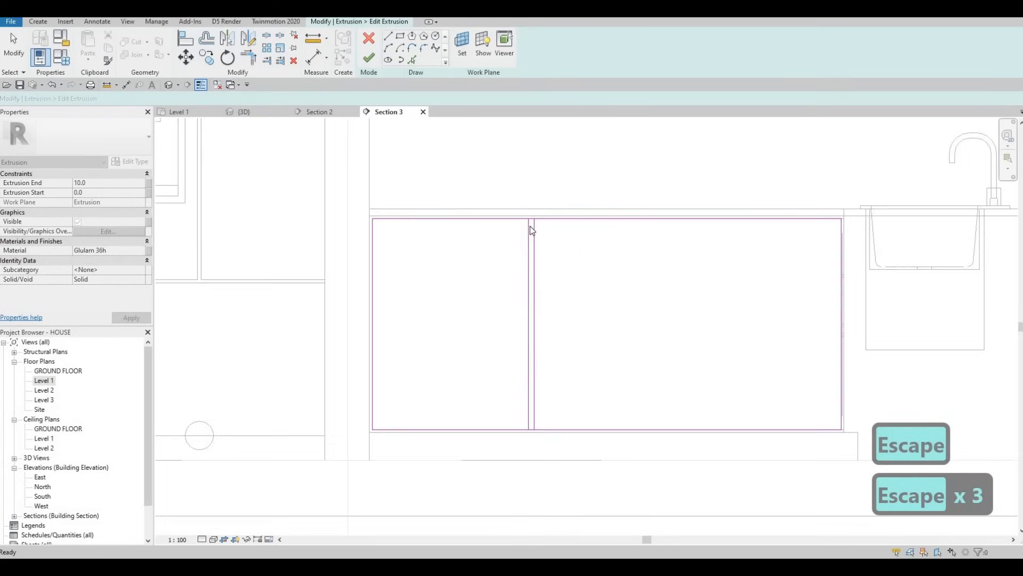
click(533, 189)
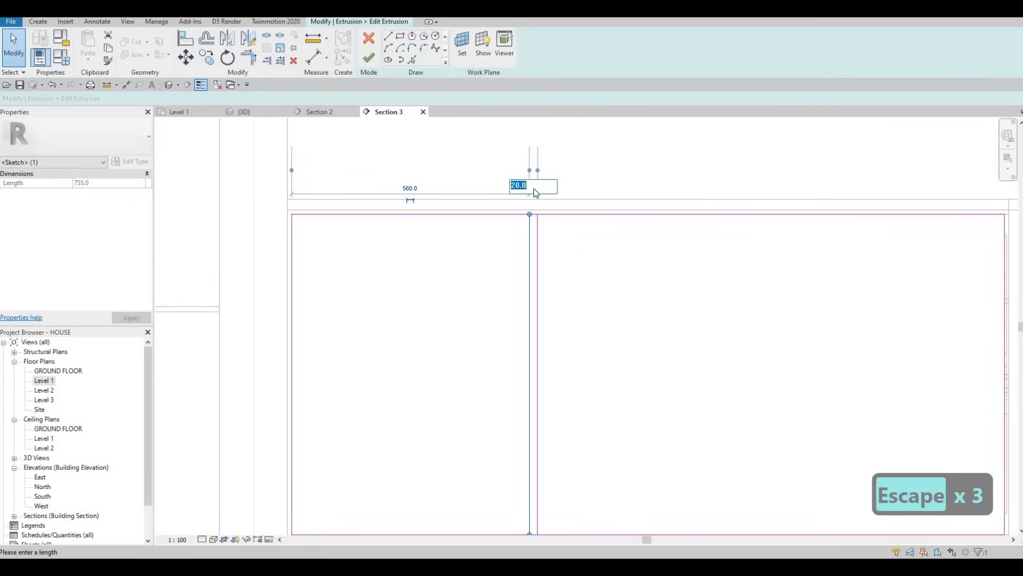
text(10)
key(Return)
key(Escape)
key(Escape)
scroll(498, 277, down, 1)
middle_drag(497, 277, 446, 208)
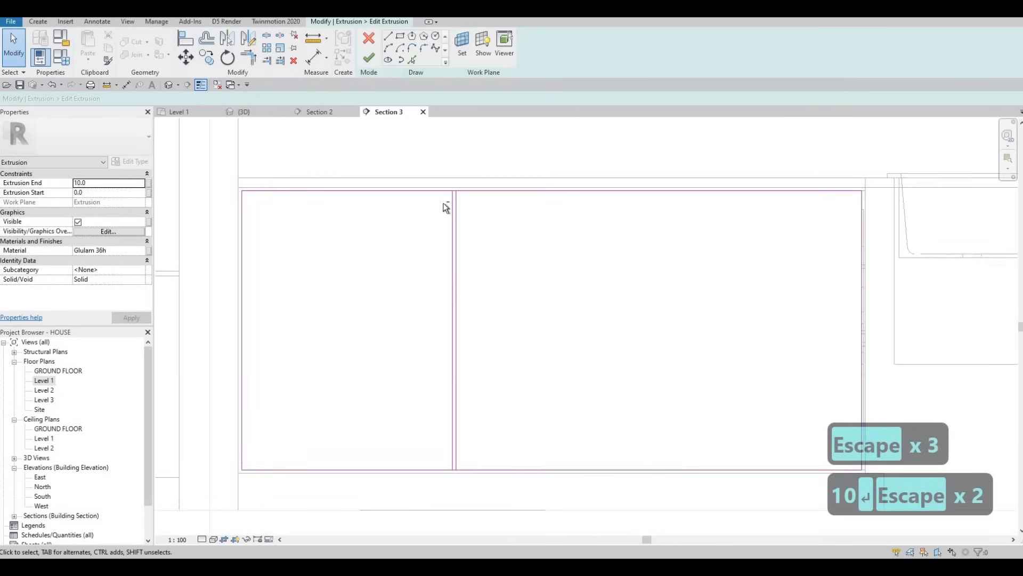
key(Escape)
Step: Copy the pair of divider lines twice along the panel toward the sink, placing the first copy about 570 mm away
scroll(498, 277, down, 2)
mouse_move(431, 195)
mouse_down()
mouse_move(469, 441)
mouse_move(503, 471)
mouse_up()
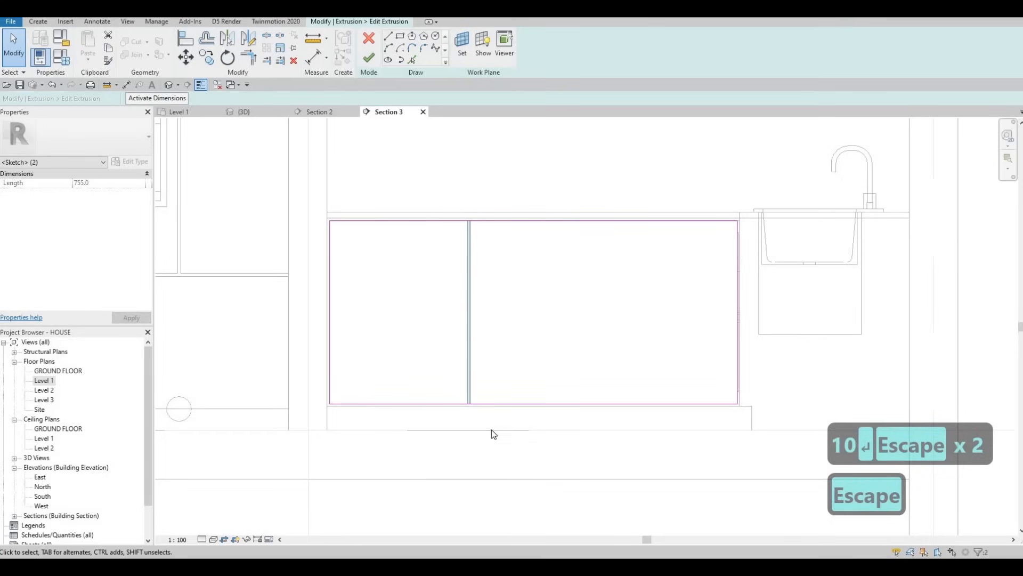
key(c)
key(o)
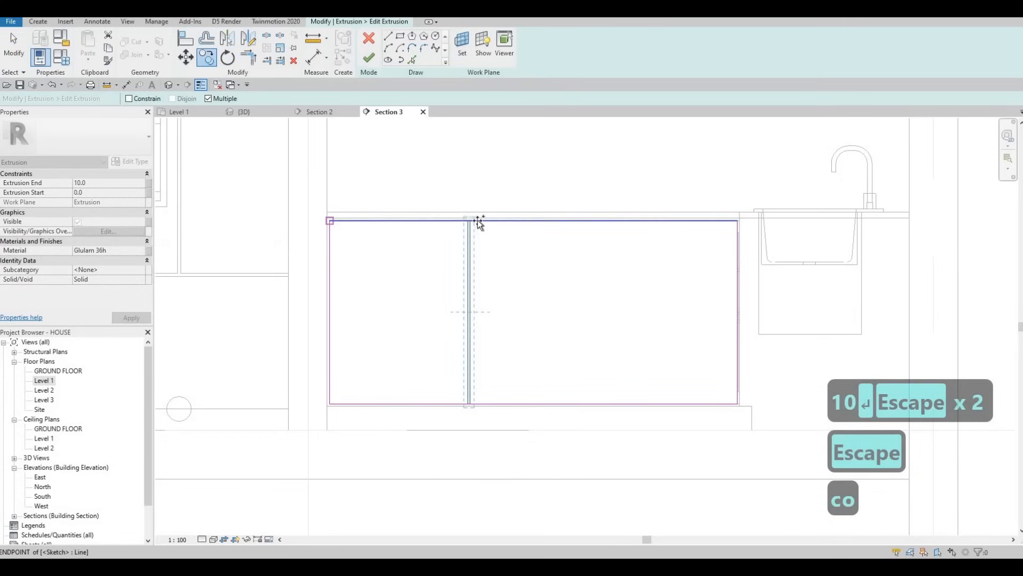
click(469, 221)
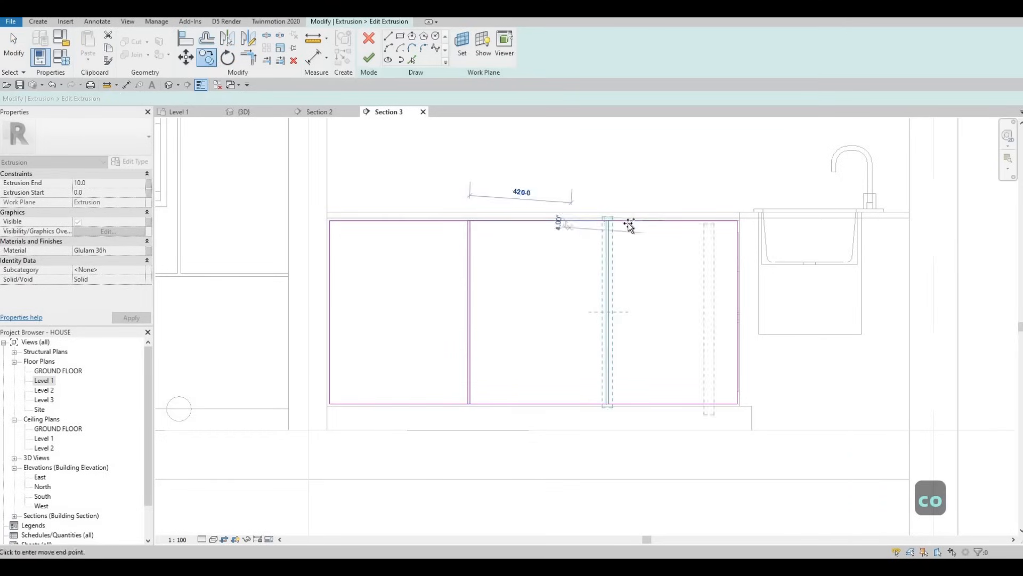
click(607, 221)
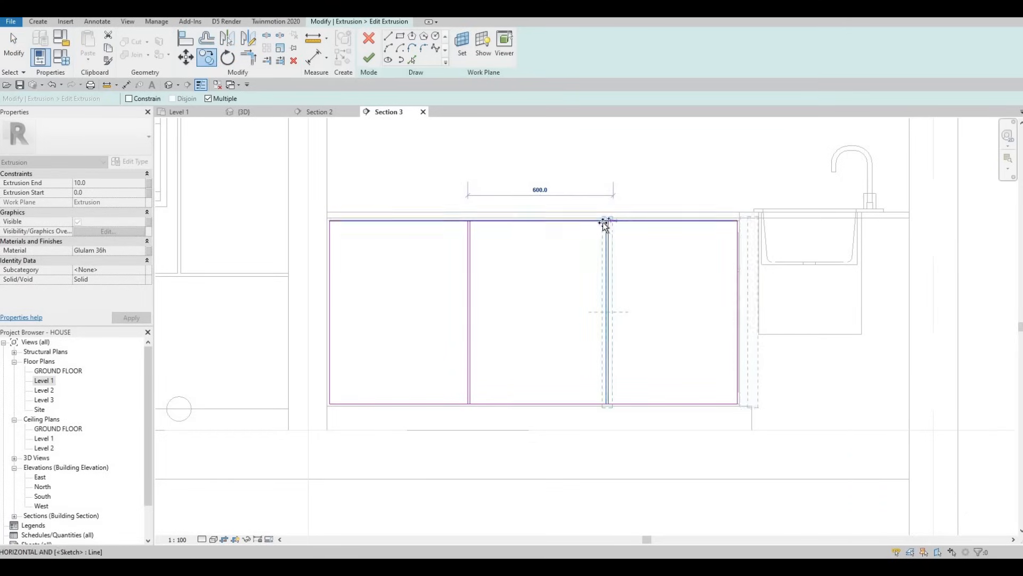
scroll(605, 222, up, 3)
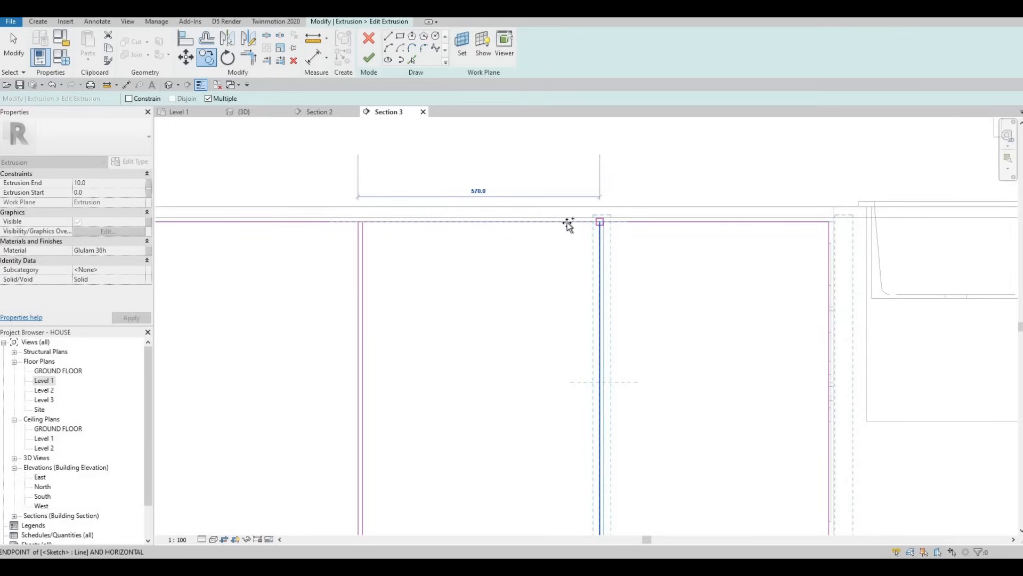
click(526, 225)
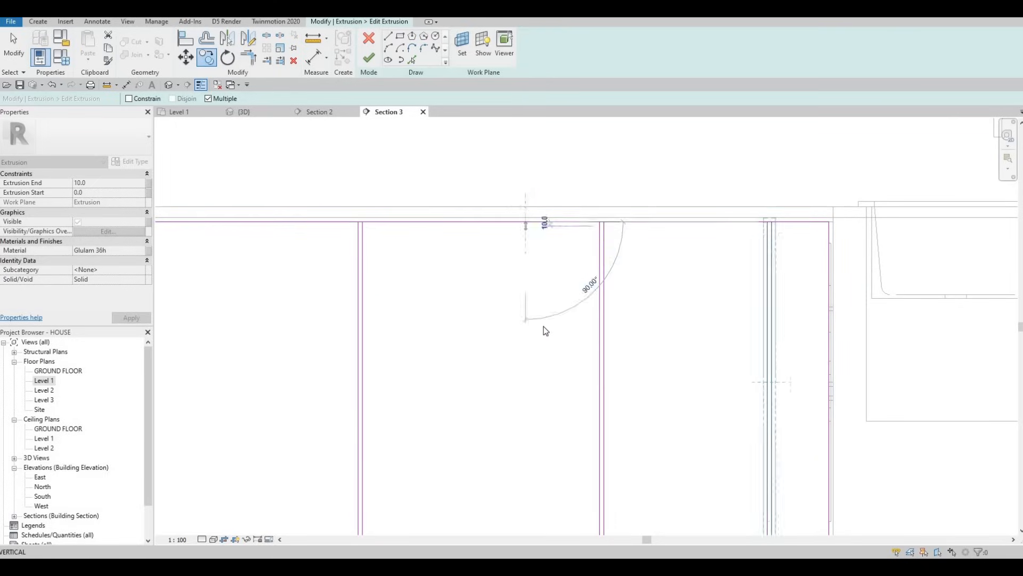
key(Escape)
scroll(630, 270, down, 1)
key(Escape)
key(Escape)
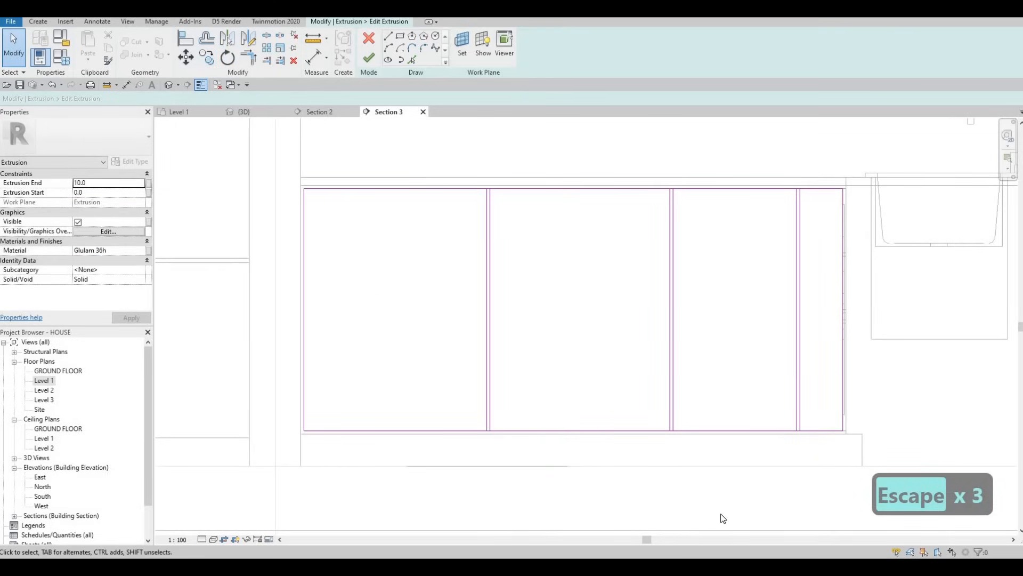
Step: Nudge the two divider pairs nearest the refrigerator slightly toward the refrigerator
drag(402, 159, 724, 508)
key(Left)
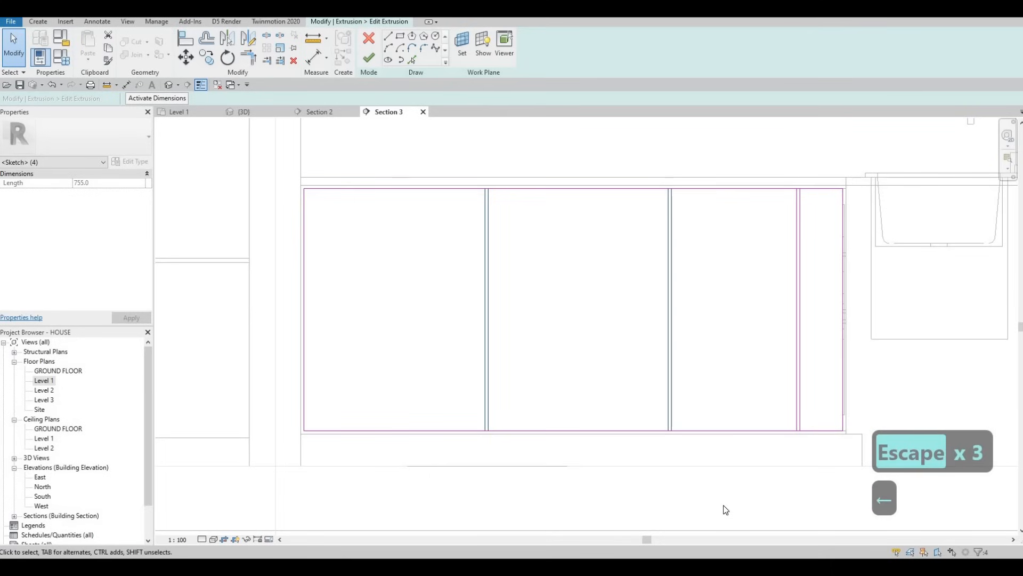
key(Left)
key(Left)
key(Left)
key(Left)
key(Left)
key(Left)
key(Left)
key(Left)
key(Left)
key(Left)
key(Left)
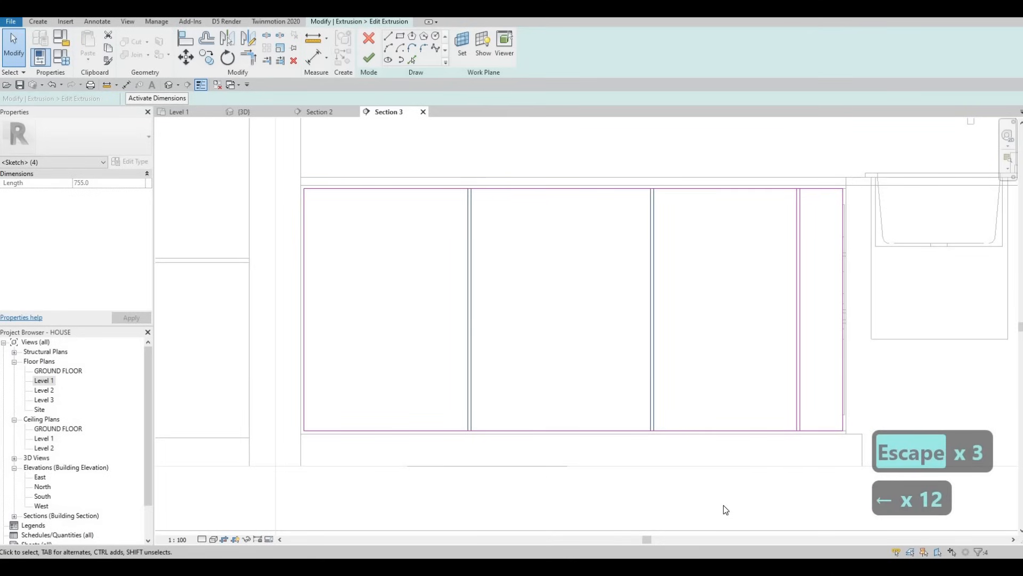
key(Left)
key(Escape)
key(Escape)
key(Escape)
key(Escape)
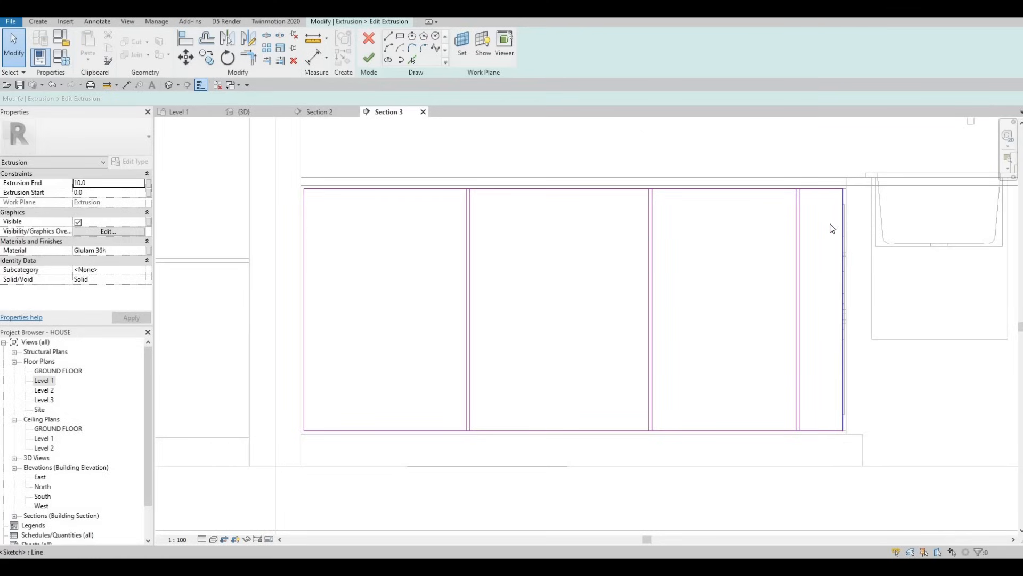
scroll(784, 258, down, 1)
key(Escape)
key(Escape)
key(Escape)
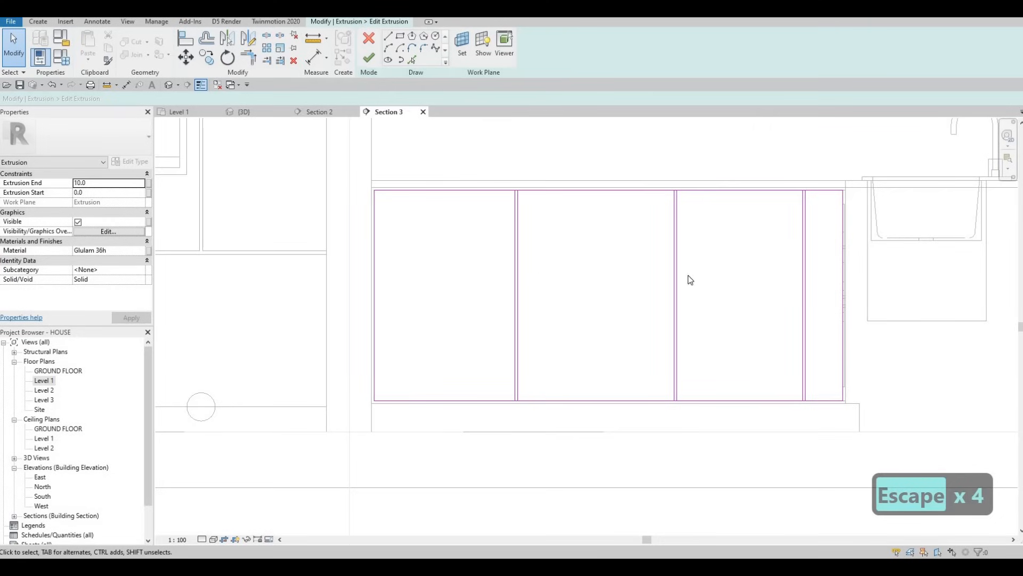
key(Escape)
key(Escape)
key(Escape)
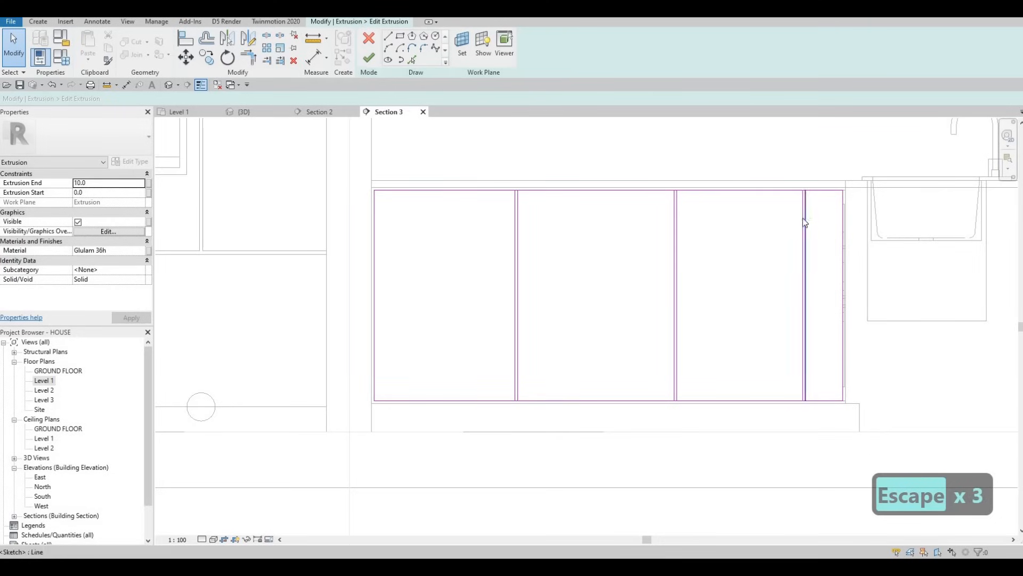
key(Escape)
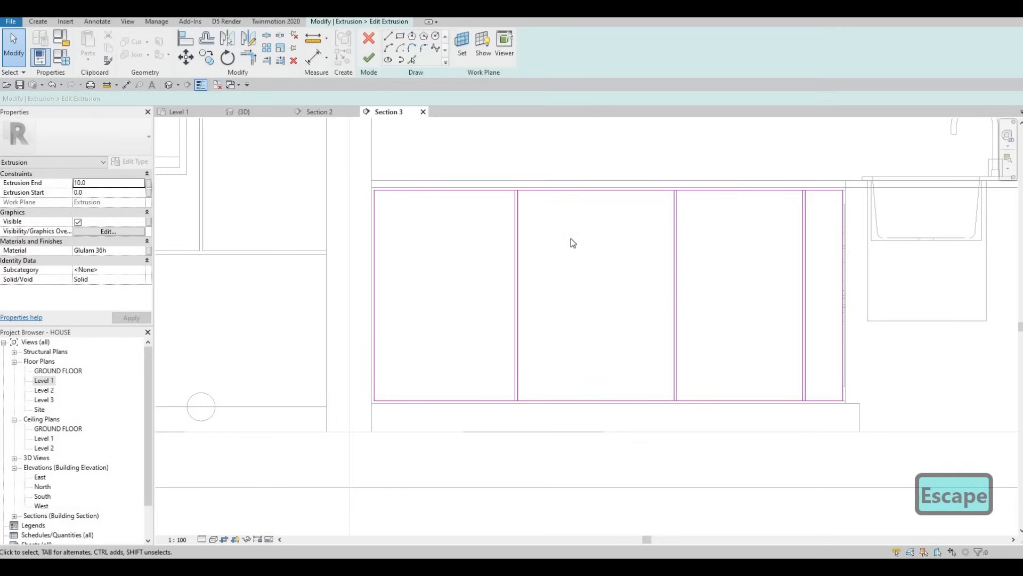
key(Escape)
key(Escape)
key(Escape)
Step: Split the door panel sketch's upper edge at each of the three vertical divider pairs
key(s)
key(l)
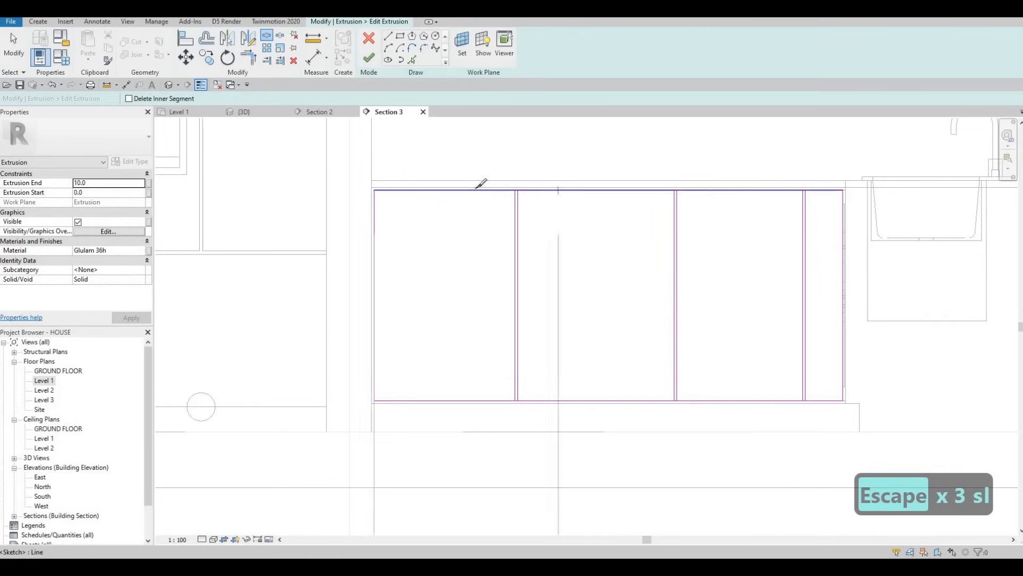
scroll(483, 185, up, 2)
click(484, 190)
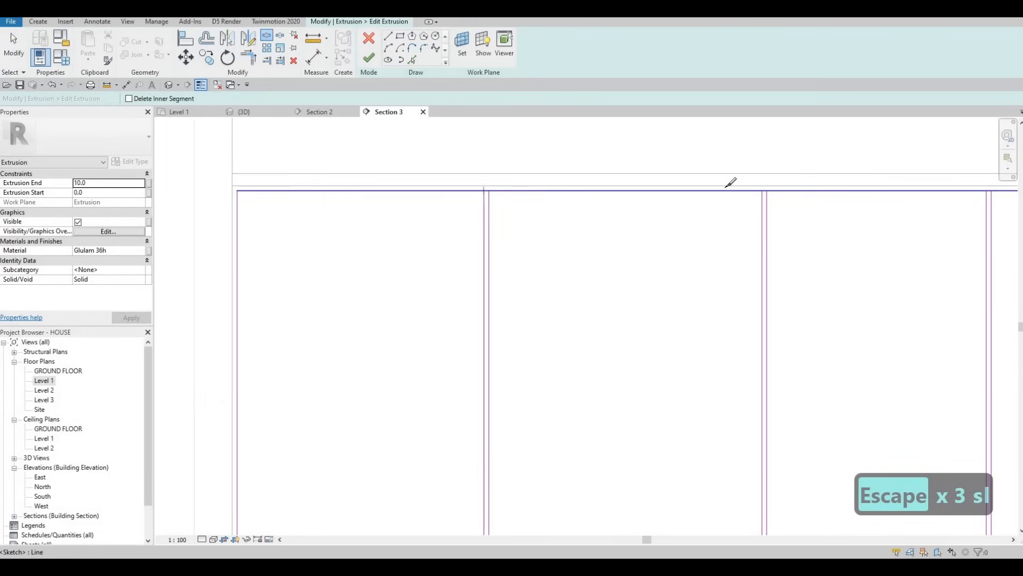
click(762, 190)
middle_drag(990, 192, 801, 193)
scroll(782, 190, up, 2)
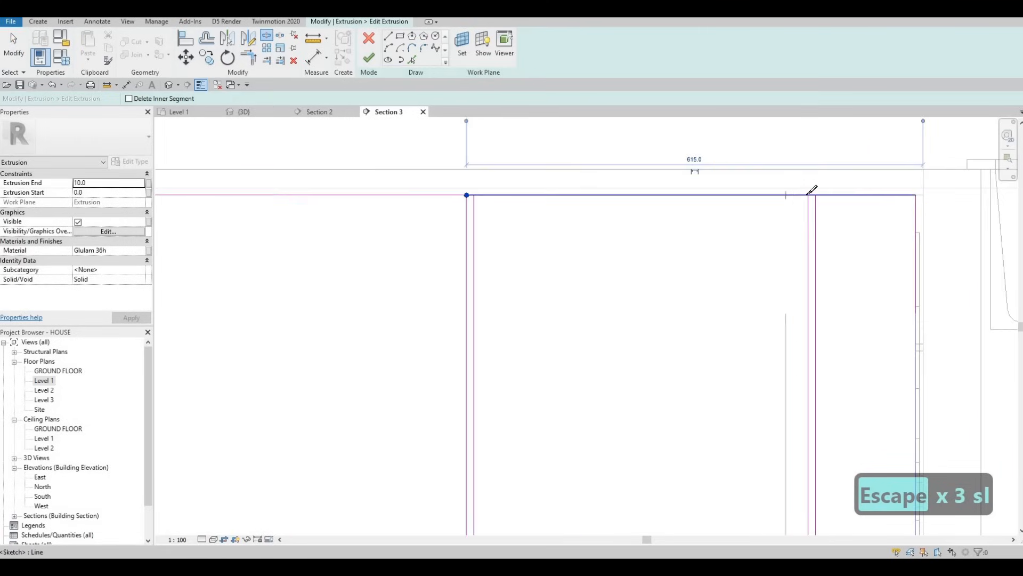
click(807, 195)
Step: Split the sketch's lower edge at each of the three vertical divider pairs
scroll(763, 210, down, 3)
middle_drag(813, 430, 794, 251)
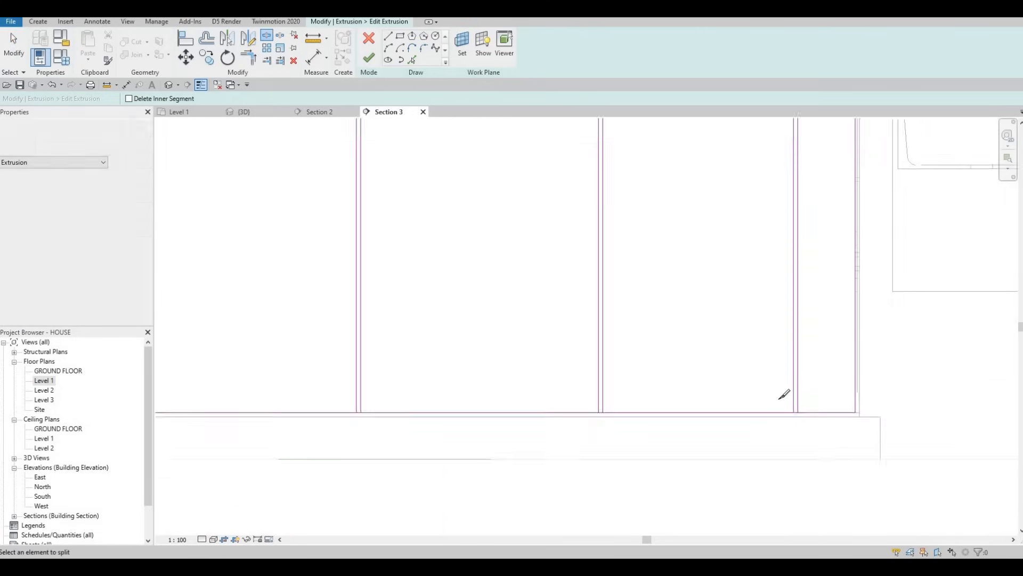
scroll(814, 429, up, 3)
click(774, 393)
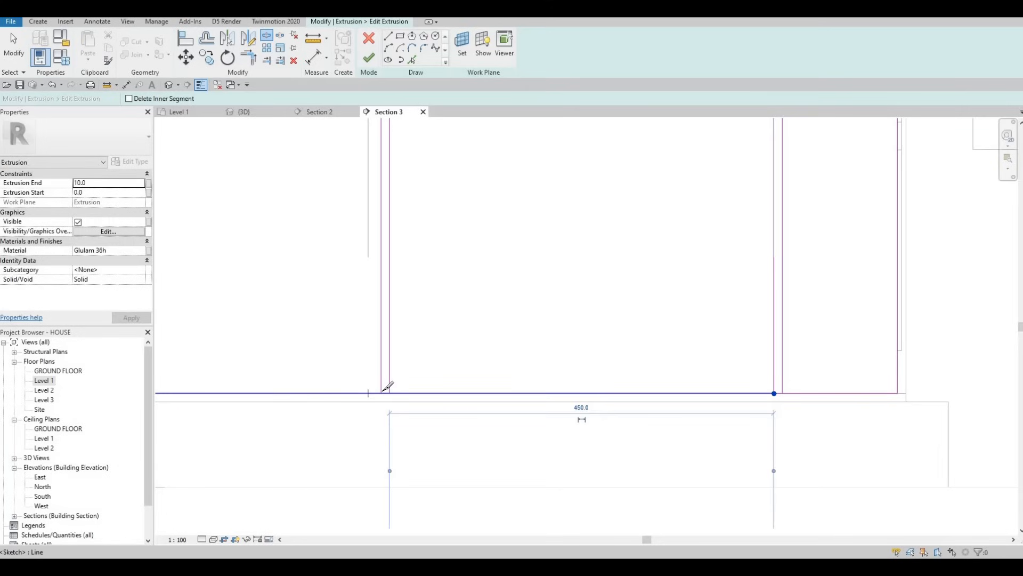
middle_drag(356, 392, 708, 371)
scroll(290, 364, down, 1)
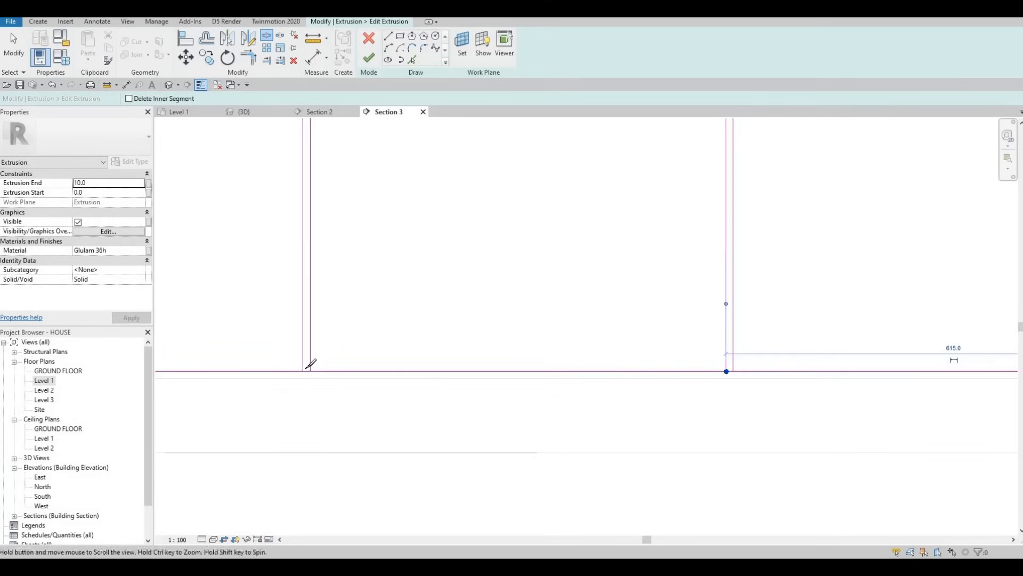
scroll(369, 392, down, 3)
key(Escape)
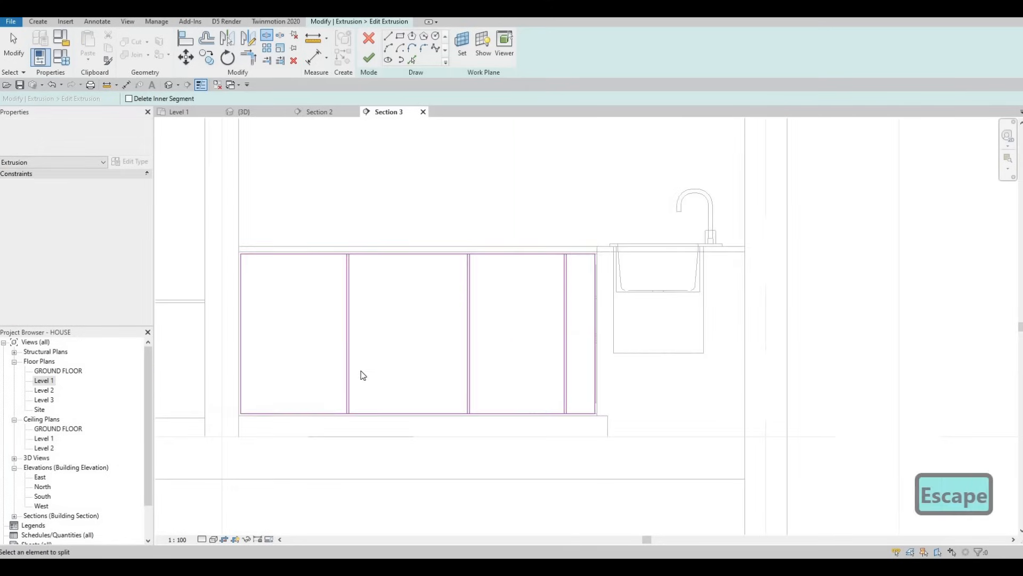
Step: Trim the edge segments between the divider lines to form four separate closed door outlines, and finish the extrusion sketch
key(Escape)
key(t)
key(r)
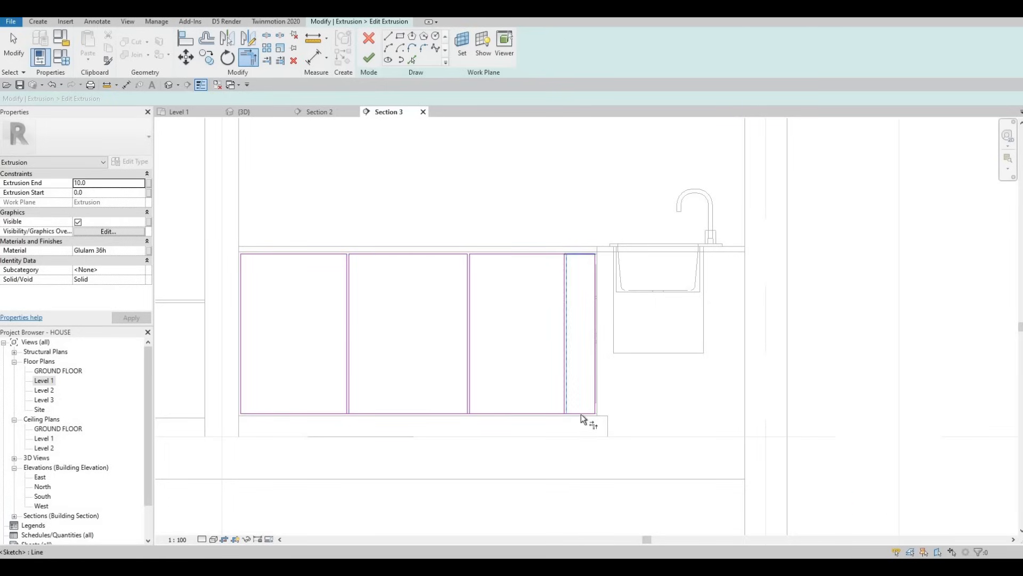
scroll(558, 408, up, 2)
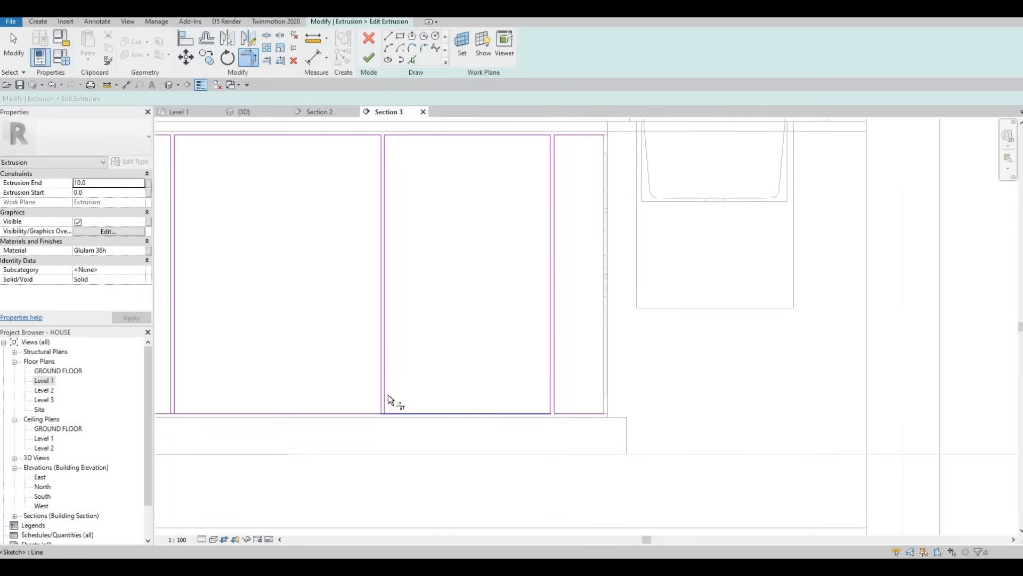
middle_drag(199, 407, 439, 381)
click(439, 382)
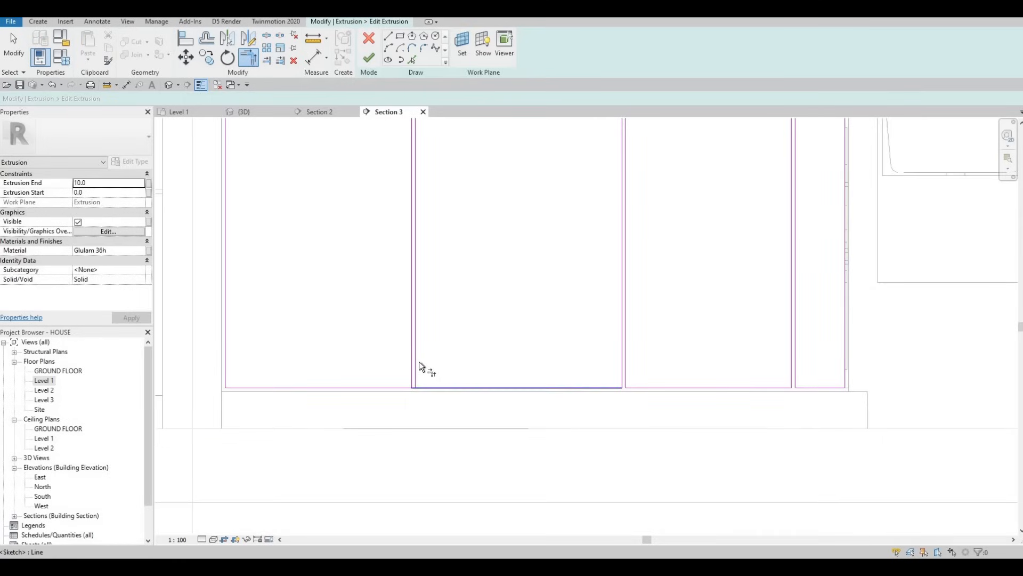
click(419, 361)
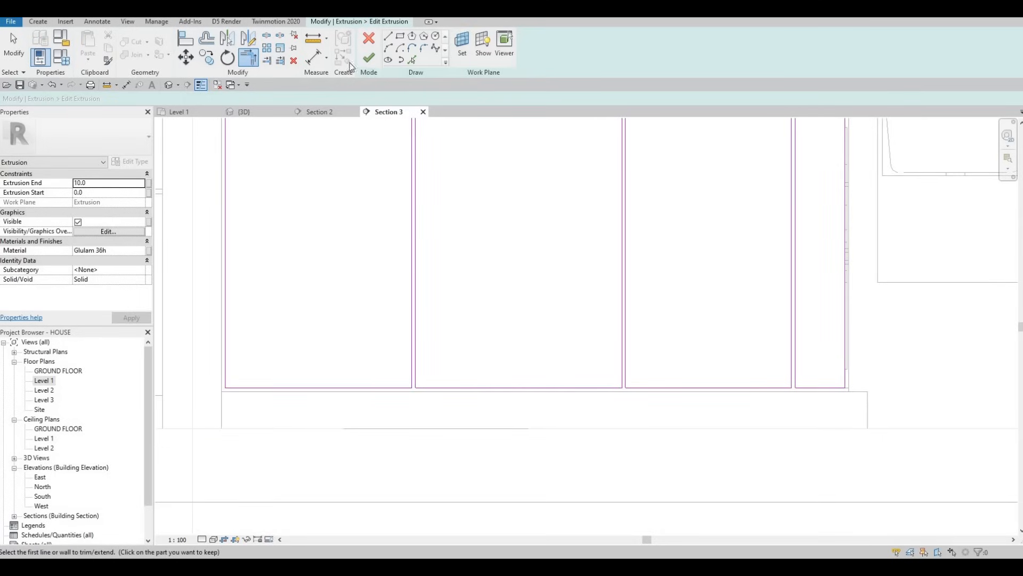
click(375, 60)
Step: Start a void extrusion on the door panel's face with its extrusion end at 5 and start at -5
click(38, 21)
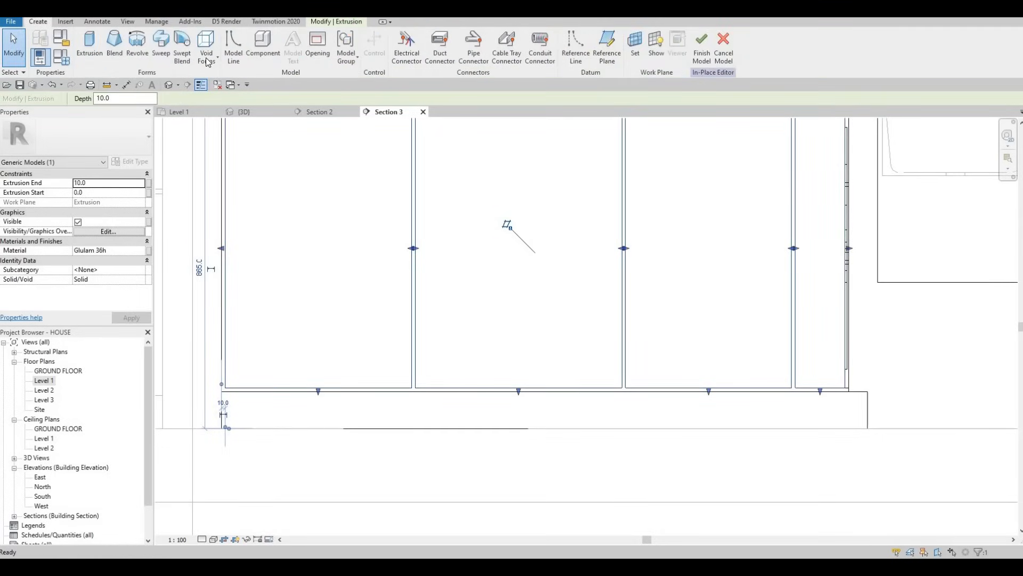
click(206, 47)
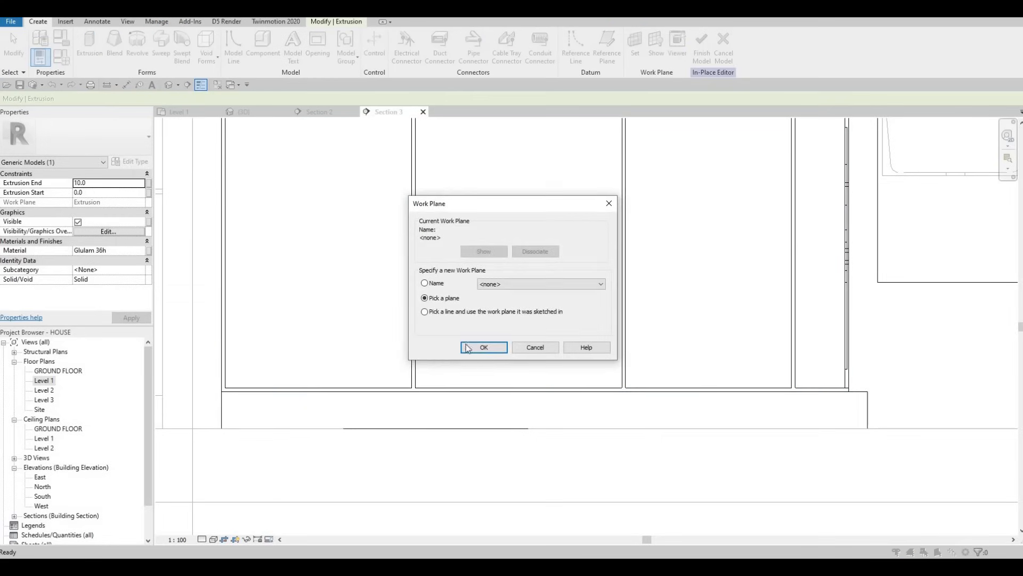
key(Return)
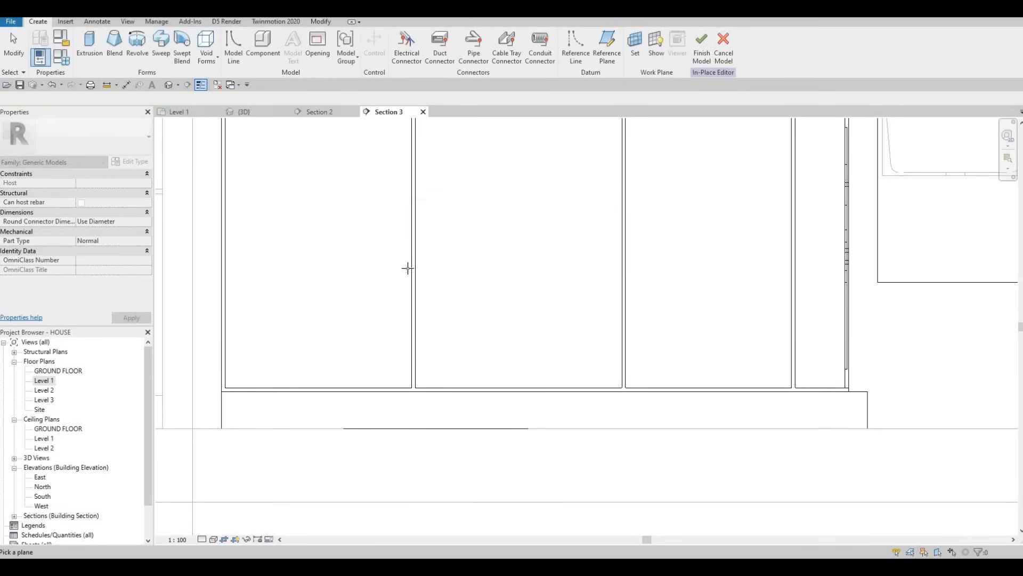
click(377, 206)
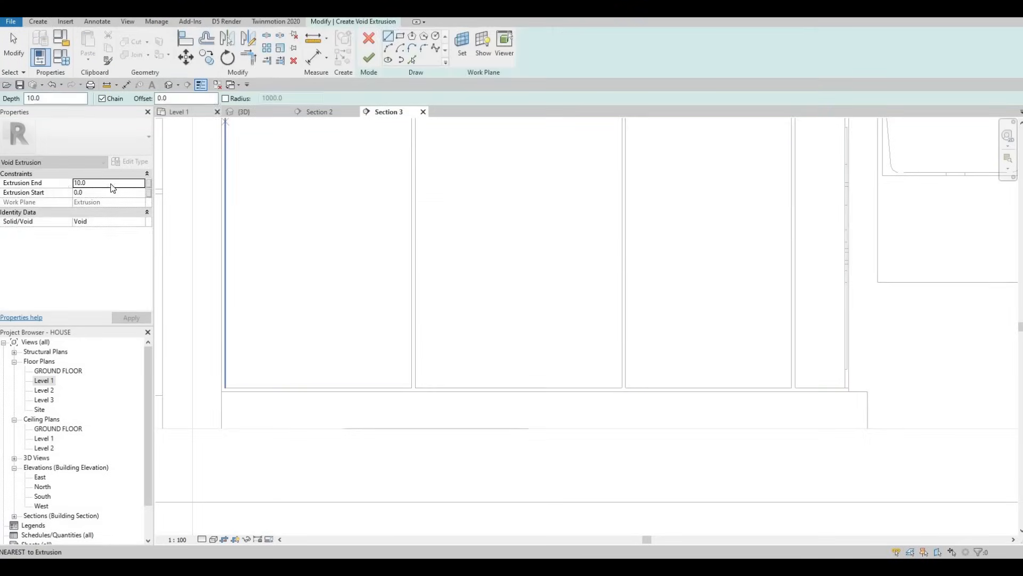
click(92, 182)
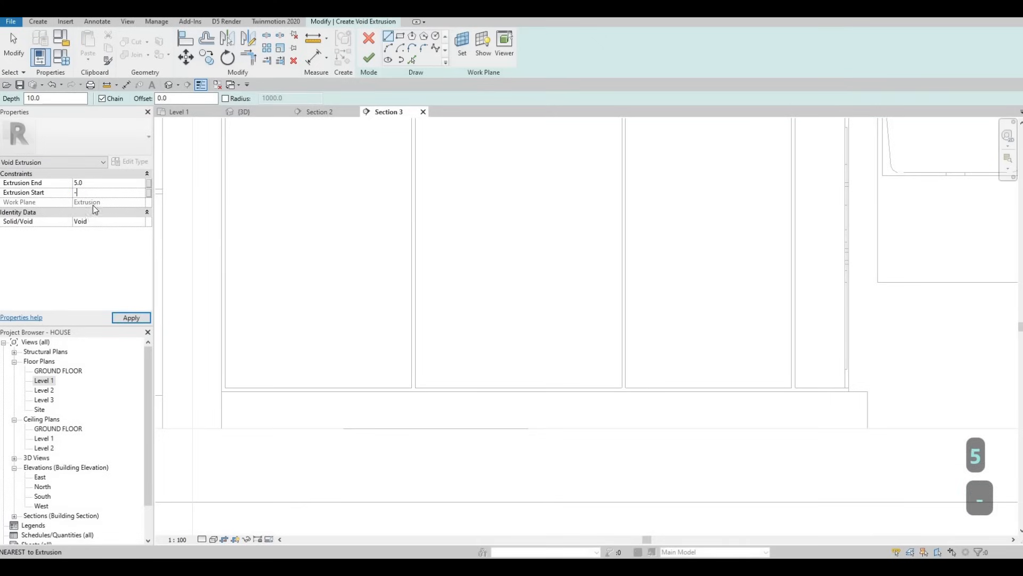
text(-5)
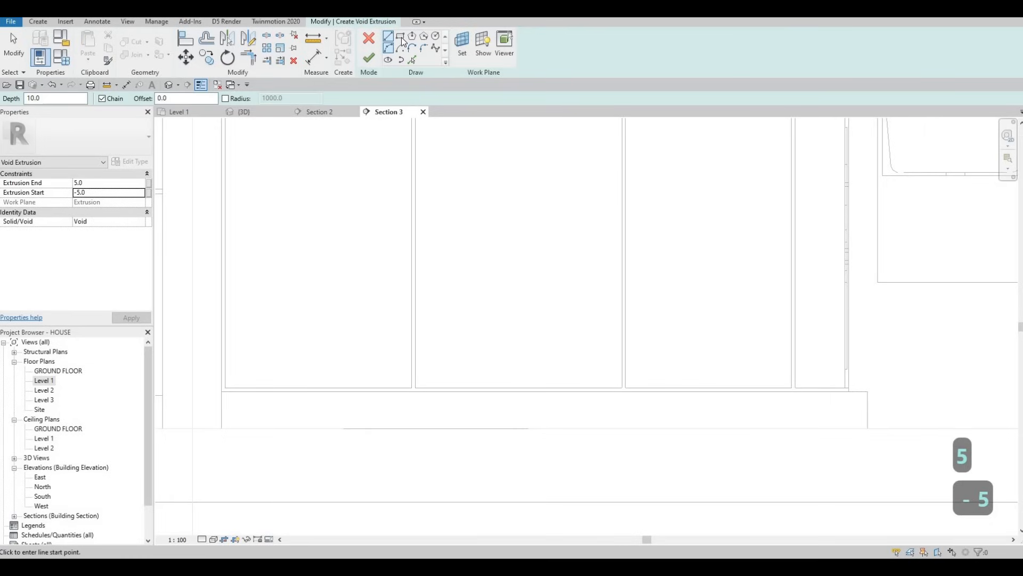
key(Tab)
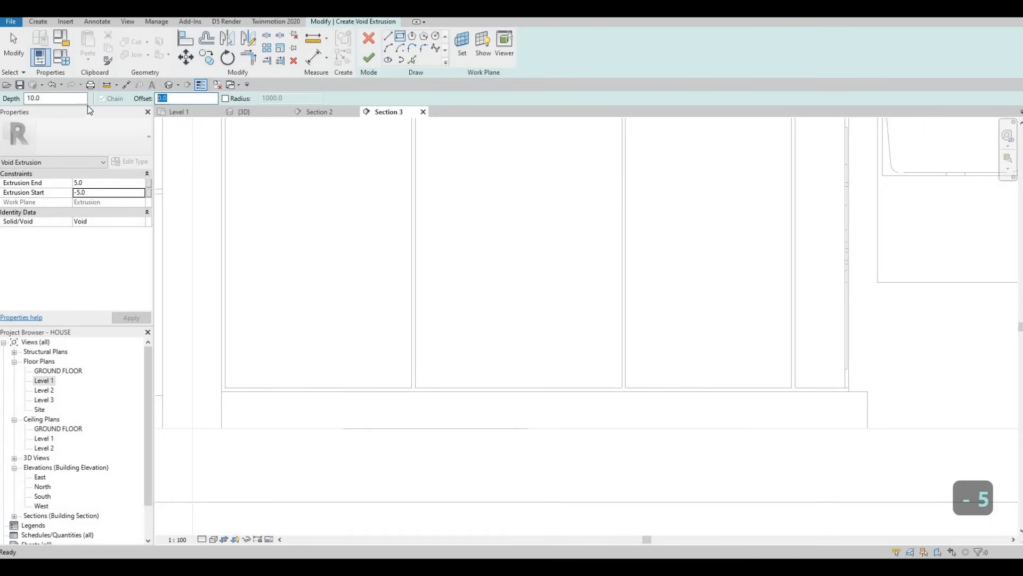
Step: Sketch a rectangle inset 50 mm from the edges of the door nearest the refrigerator
text(50)
scroll(251, 245, down, 2)
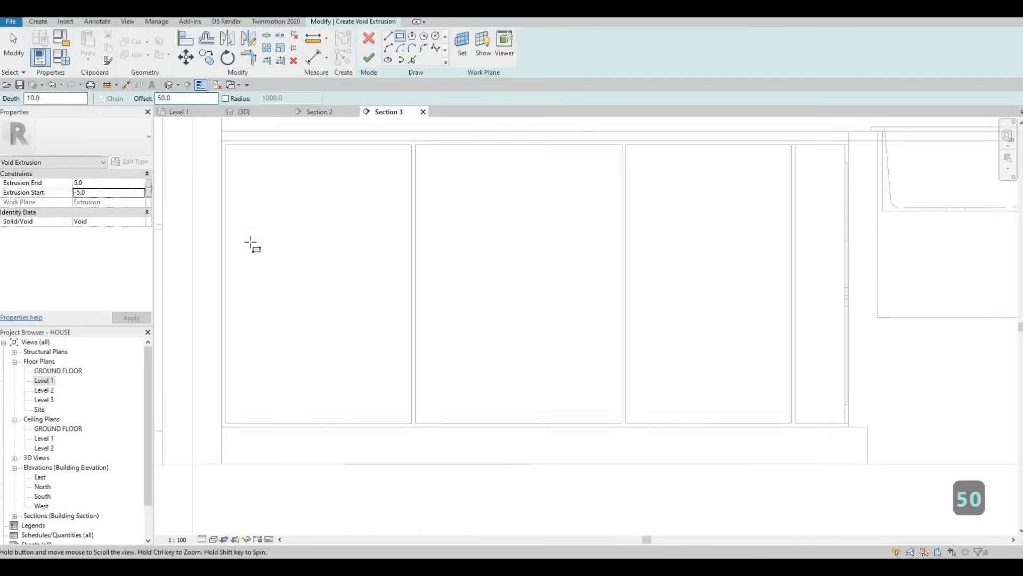
click(242, 240)
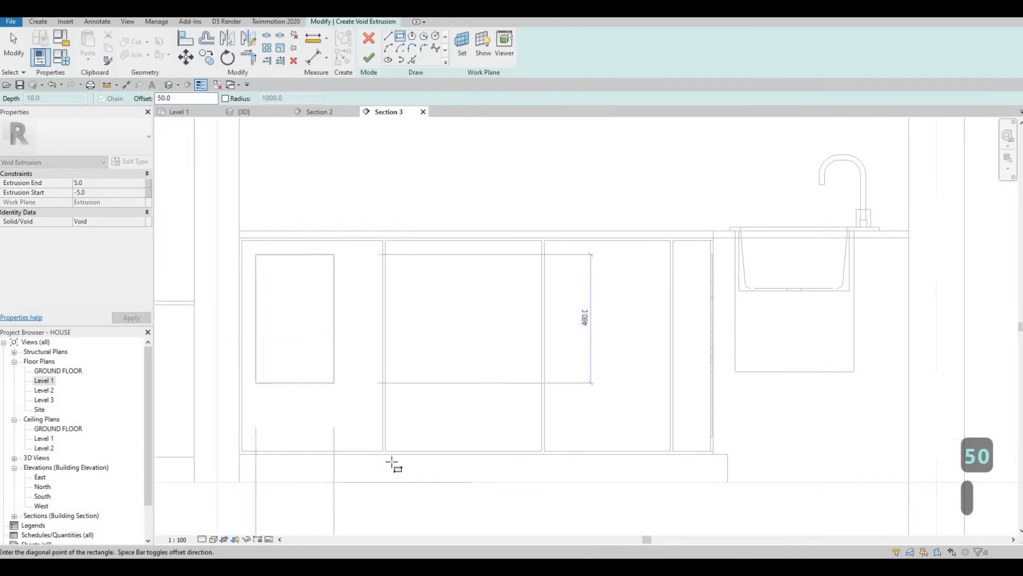
scroll(388, 462, up, 3)
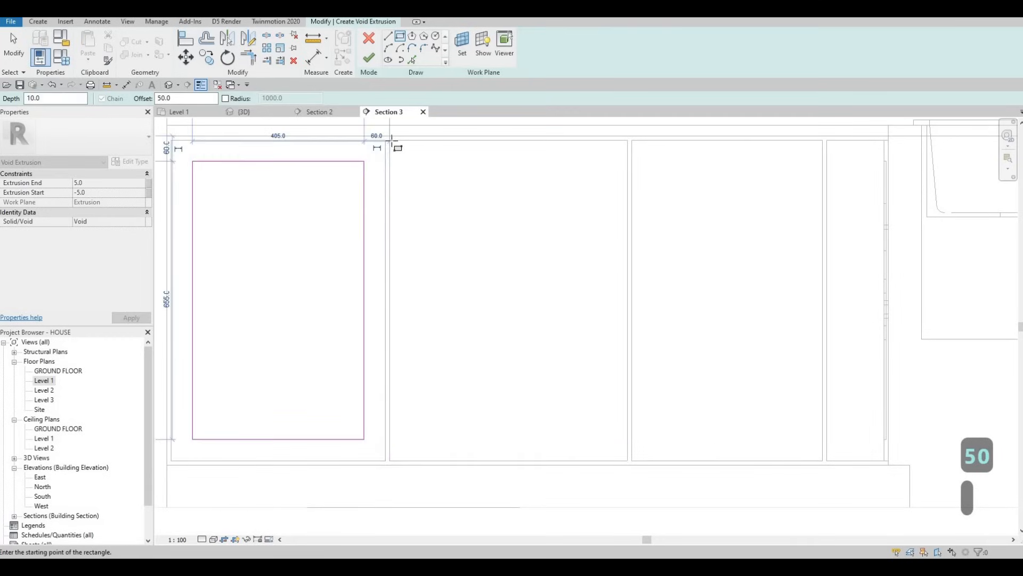
Step: Sketch rectangles inset 50 mm from the edges of the second and third doors from the refrigerator
key(Escape)
click(390, 140)
click(631, 445)
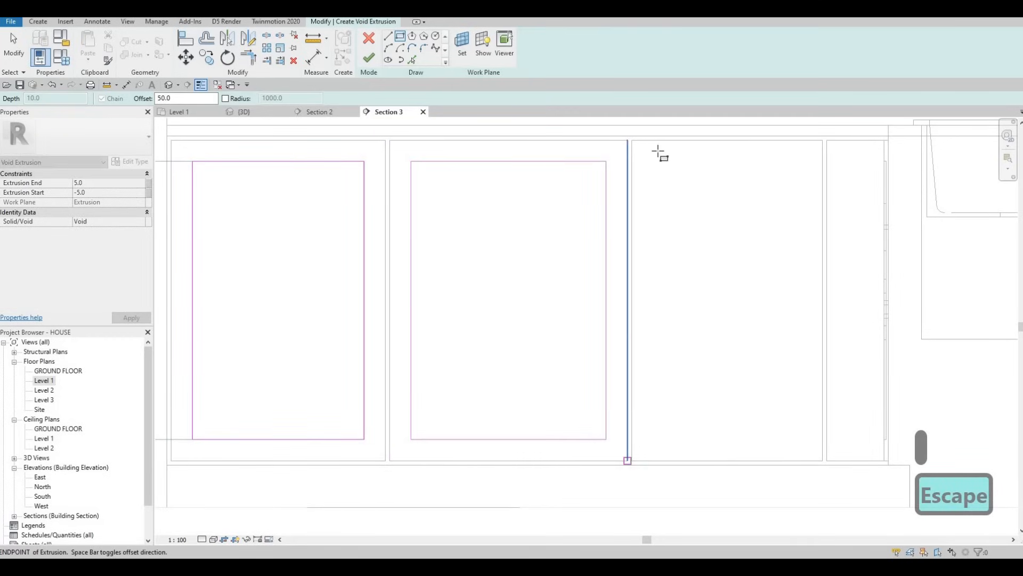
key(Escape)
click(822, 460)
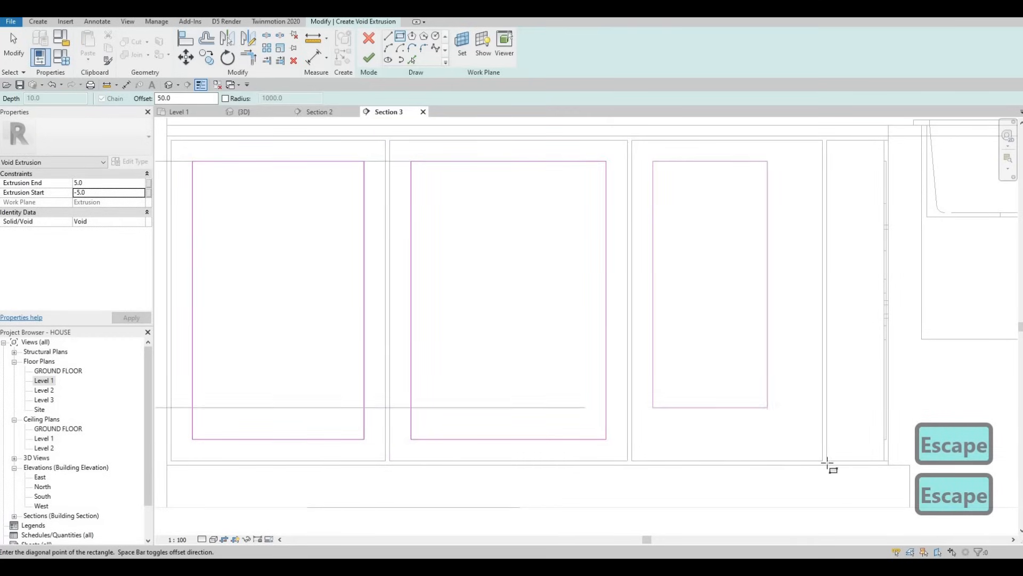
click(823, 460)
key(Escape)
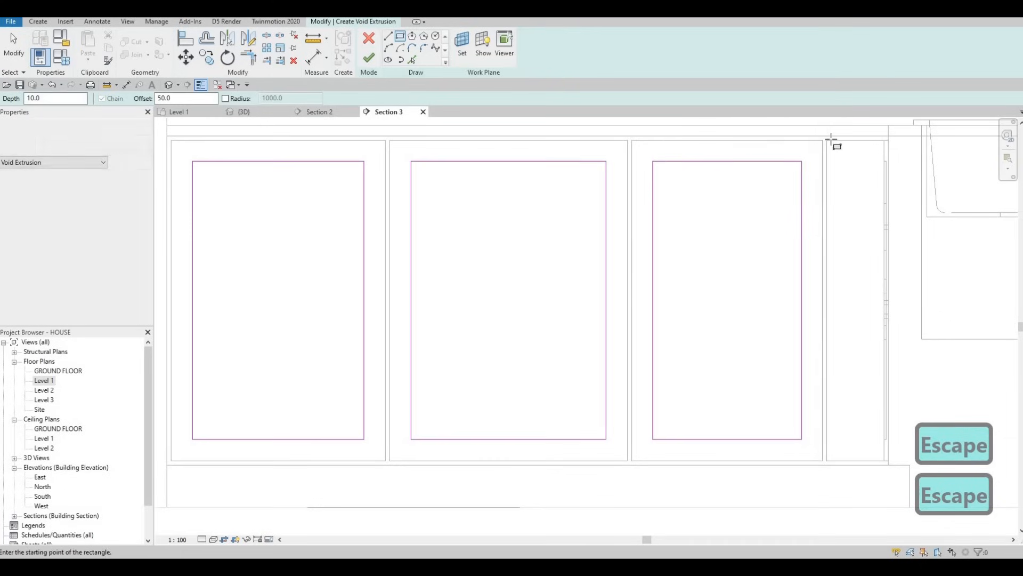
Step: Sketch a rectangle inset 50 mm inside the narrow door panel beside the sink
scroll(893, 482, up, 4)
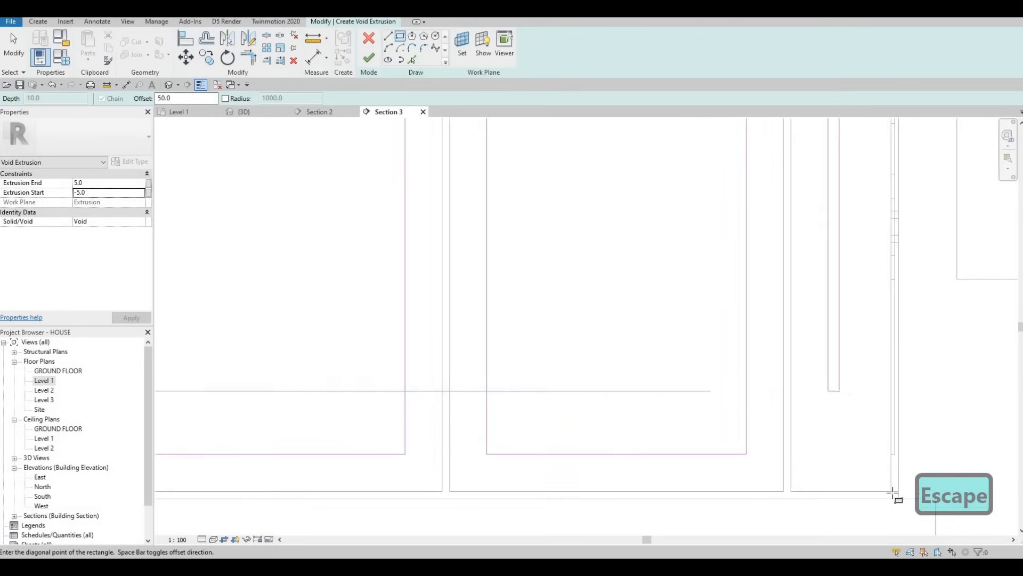
key(Escape)
scroll(758, 298, down, 4)
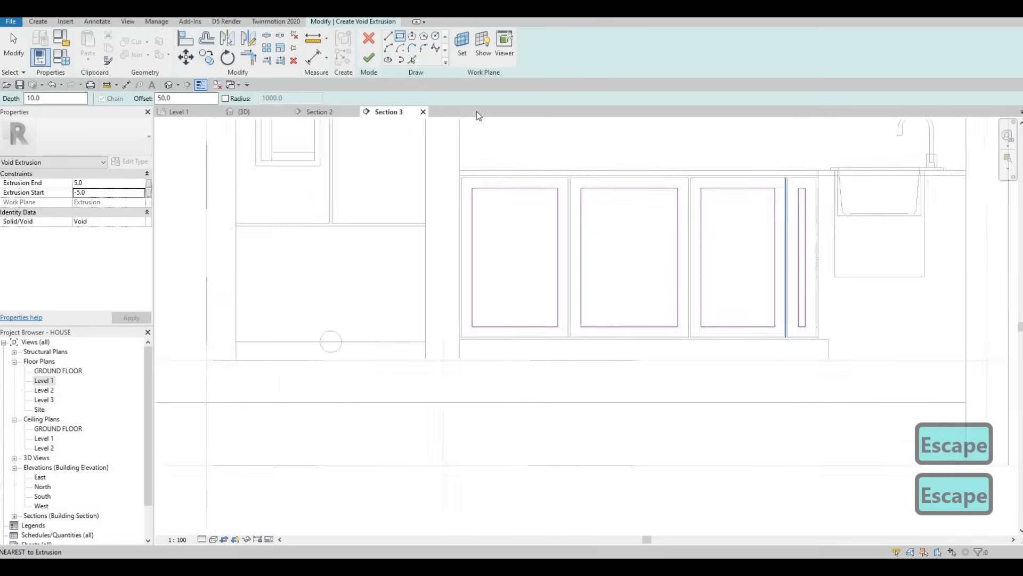
Step: Finish the void sketch, cut the void from the door panels, and complete the in-place model
click(369, 57)
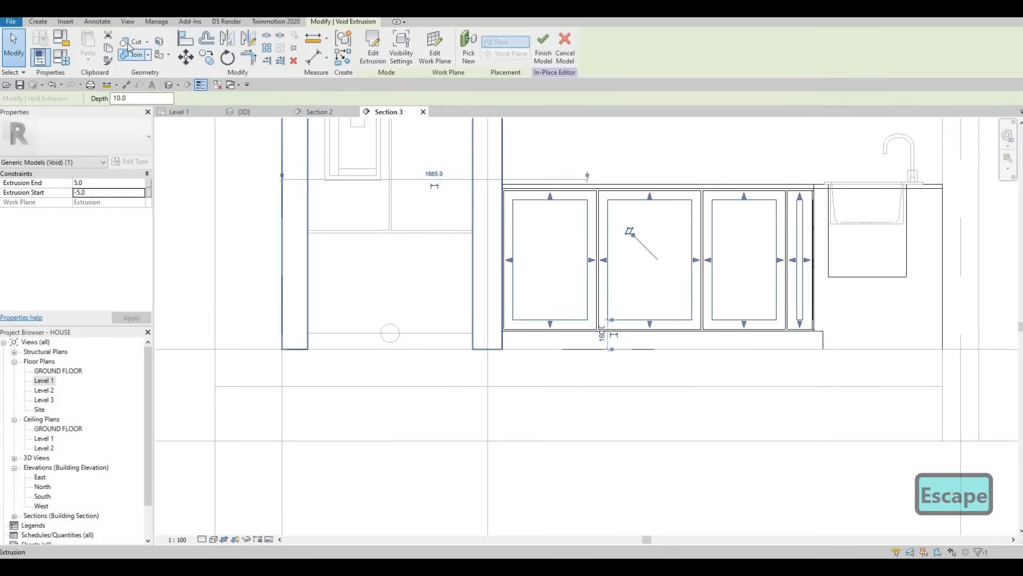
key(Escape)
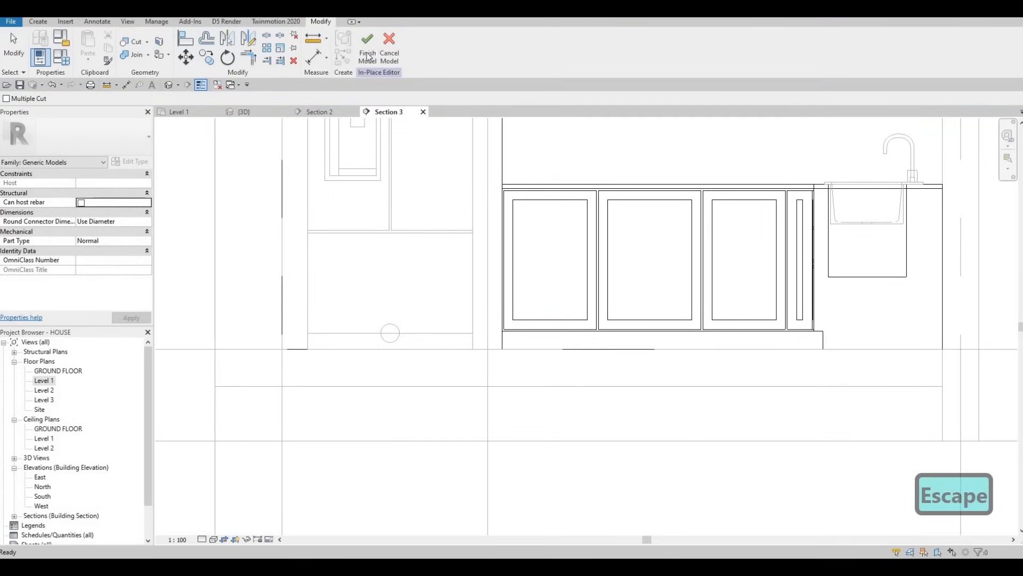
click(368, 57)
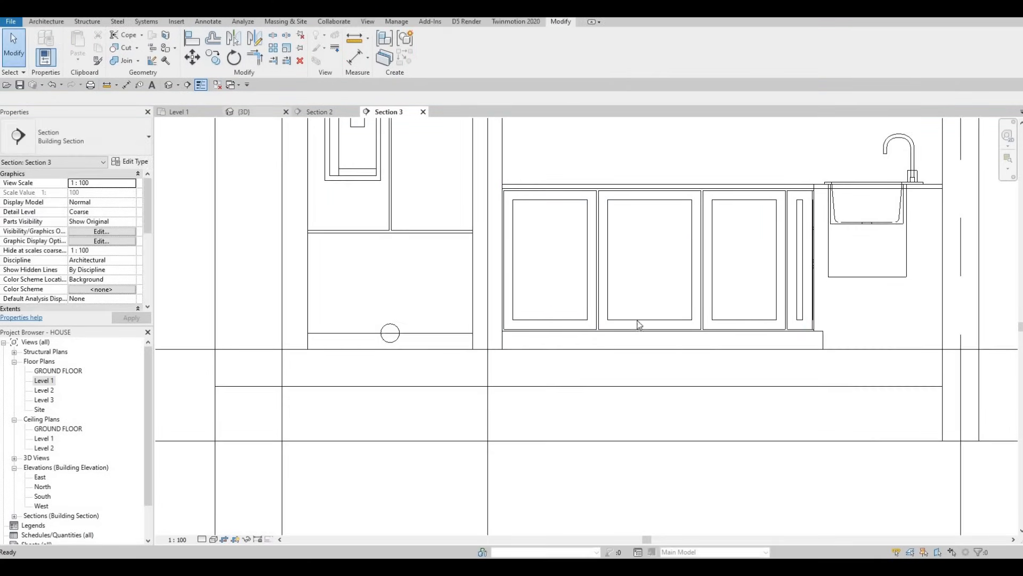
Step: Inspect the recesses in the lower cabinet doors in the 3D view
click(244, 111)
key(Escape)
scroll(567, 372, up, 5)
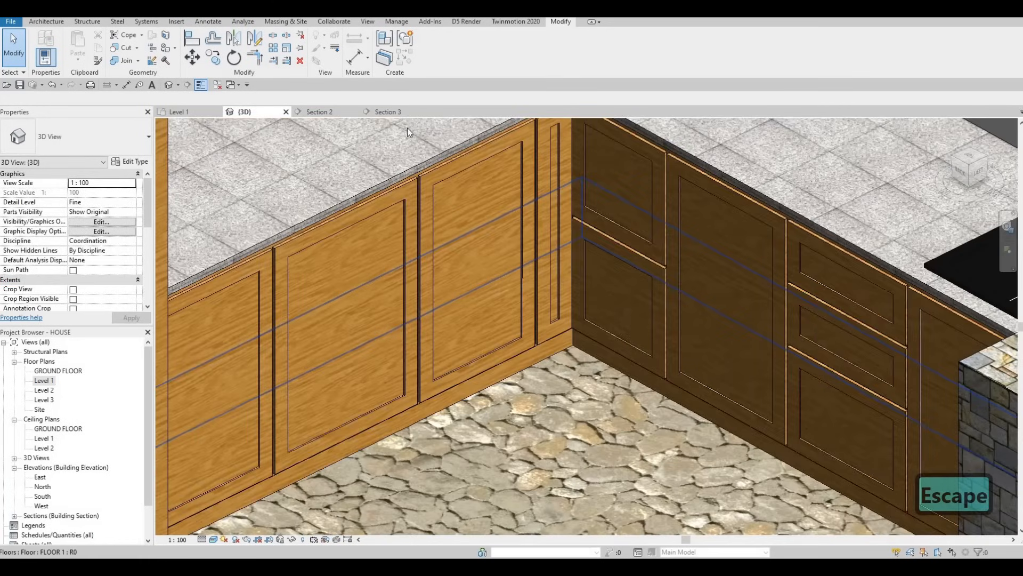
Step: Return to Section 3 and open the kitchen cabinet model for in-place editing
click(399, 112)
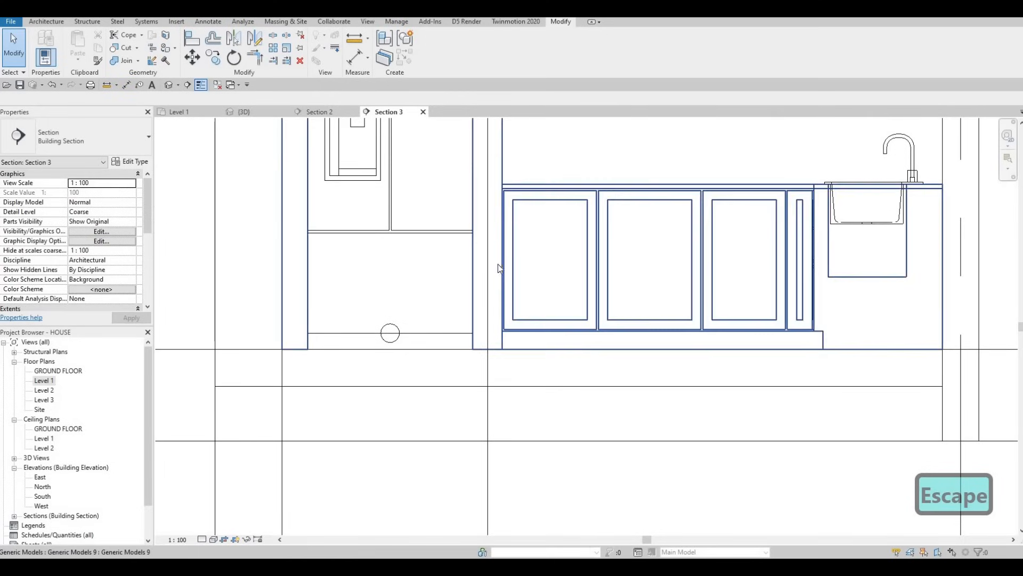
scroll(497, 263, down, 3)
key(Escape)
scroll(497, 282, down, 1)
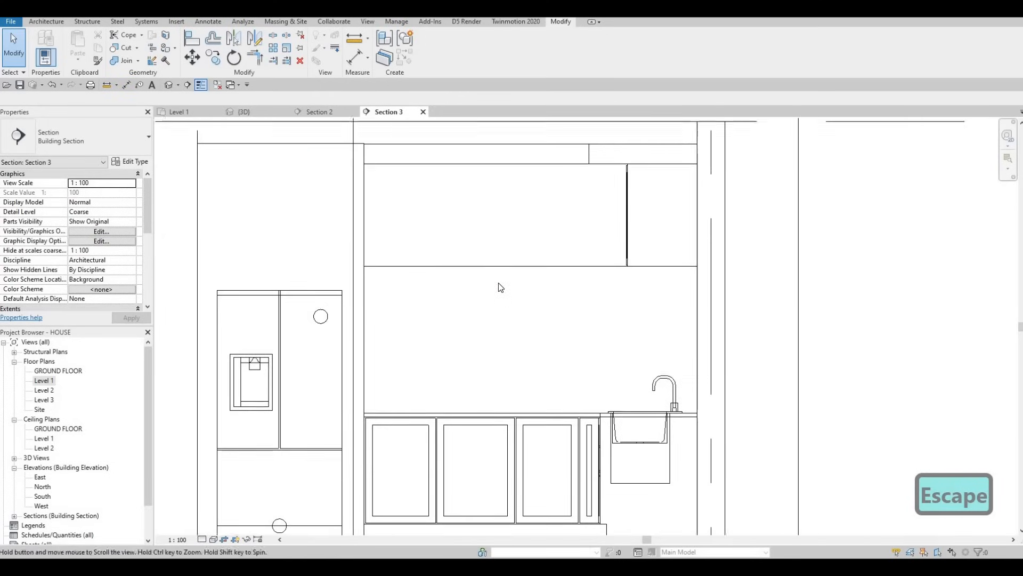
scroll(466, 242, up, 1)
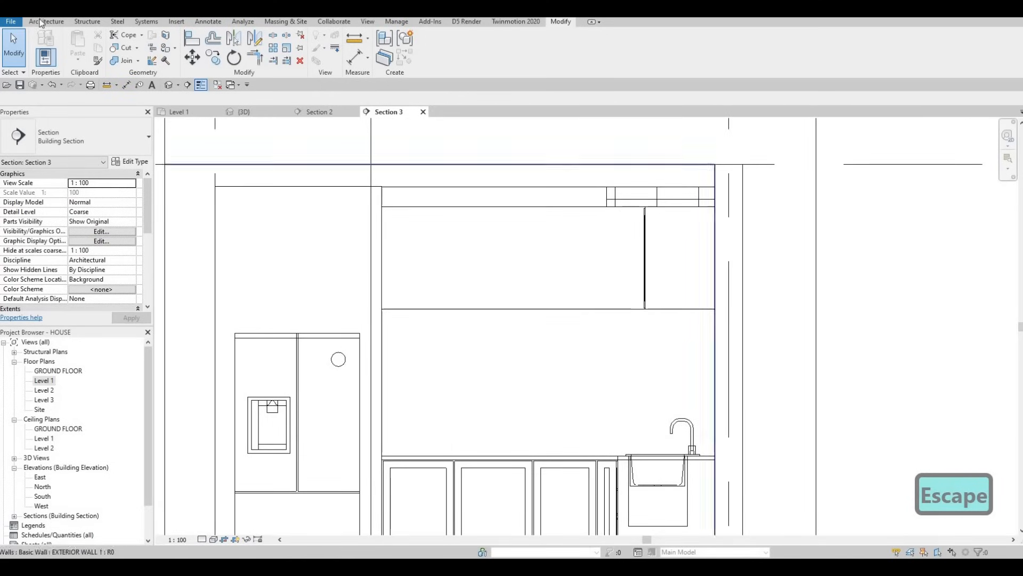
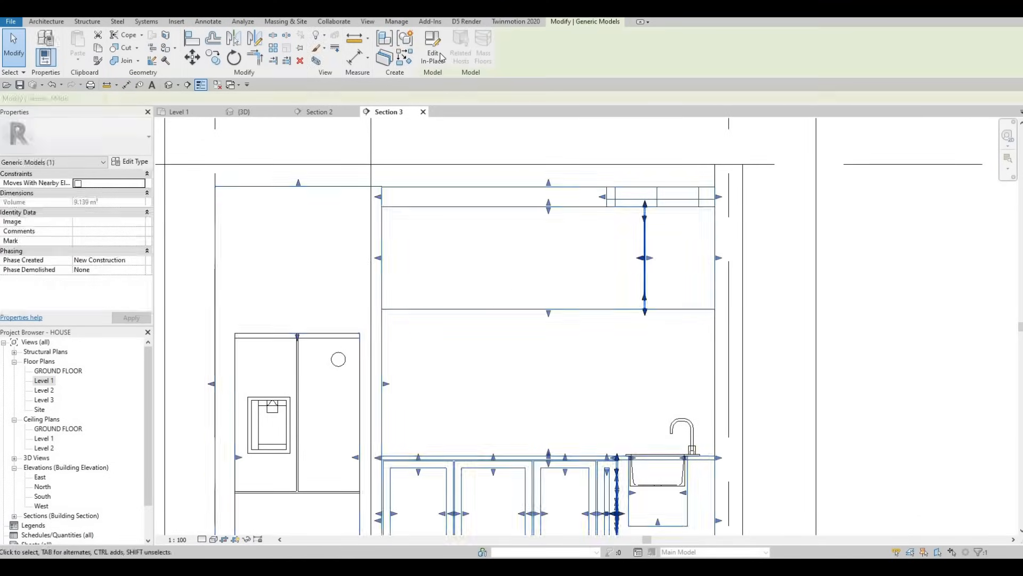
click(432, 52)
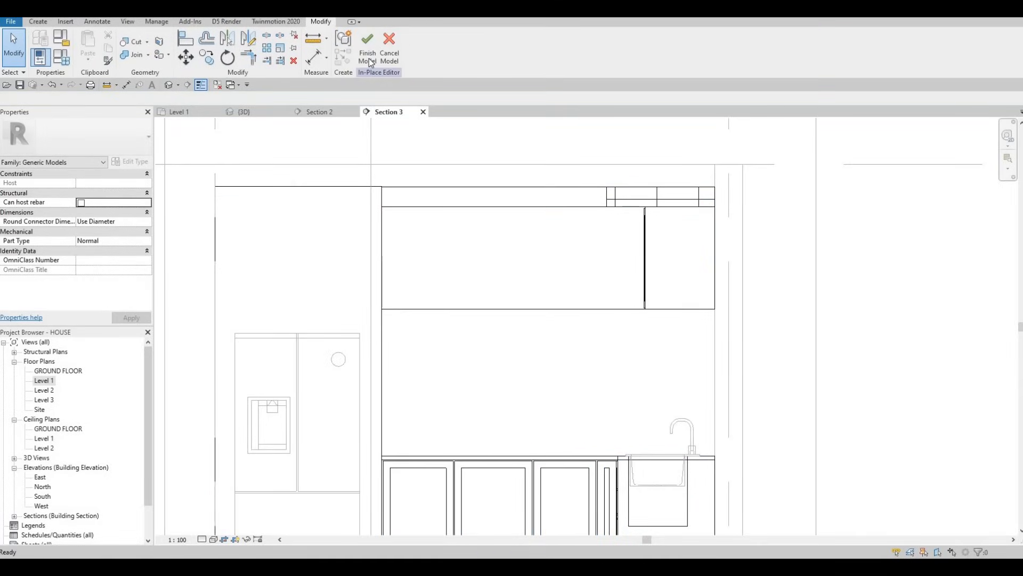
Step: Start a solid extrusion on the upper cabinet face, with start 0, end 10 and material Glulam 36h
click(43, 22)
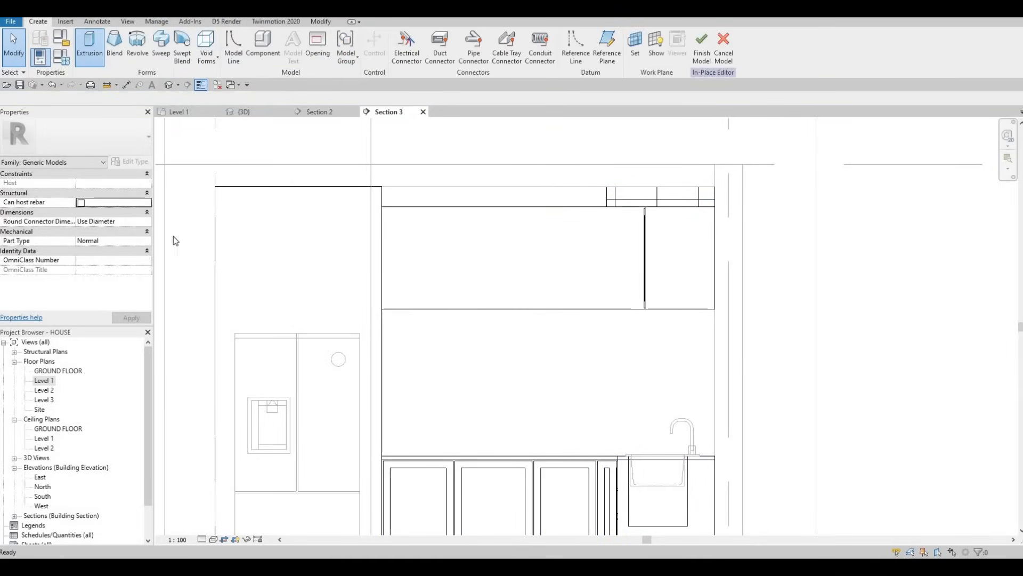
key(Return)
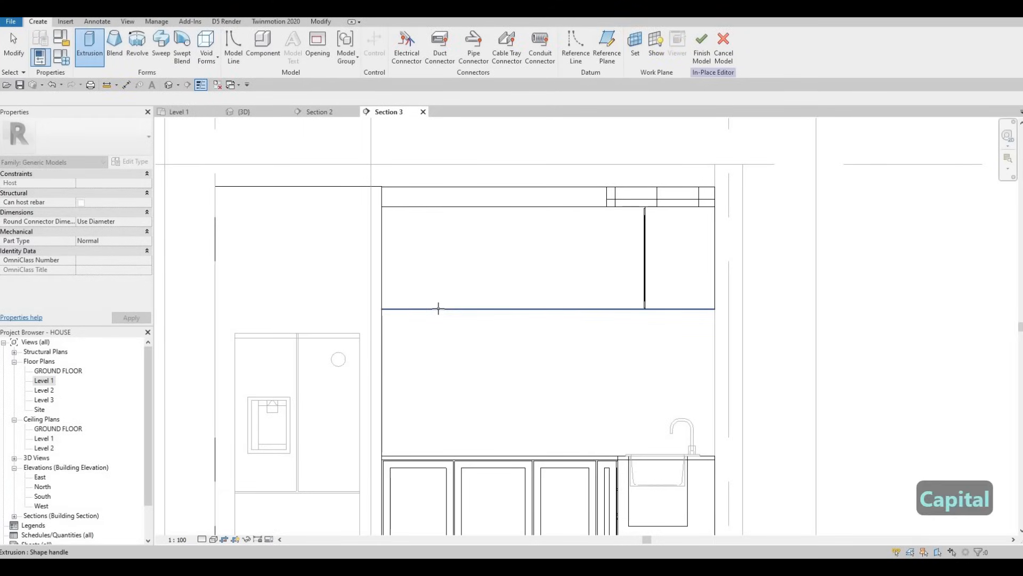
key(Tab)
click(422, 220)
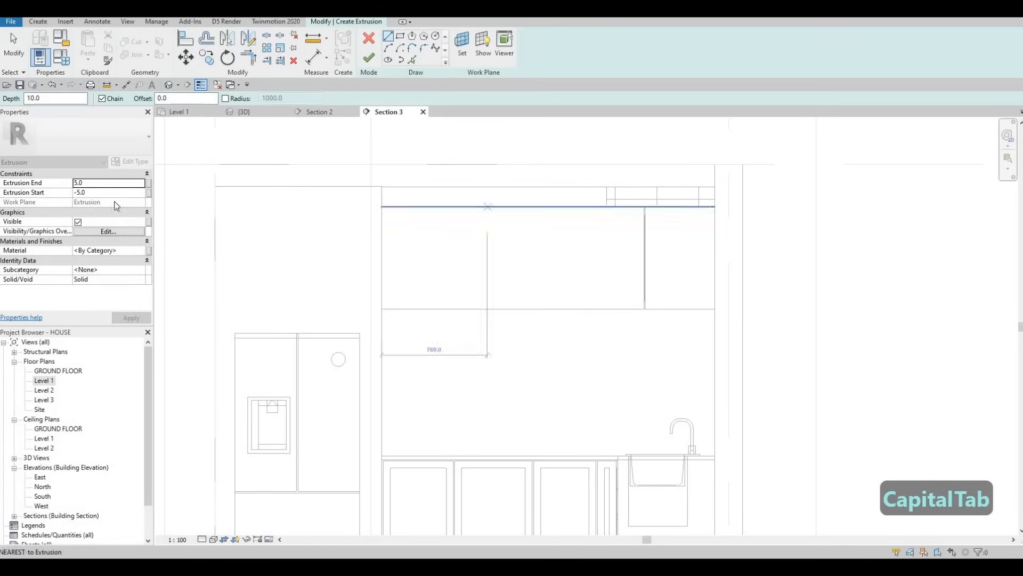
click(105, 193)
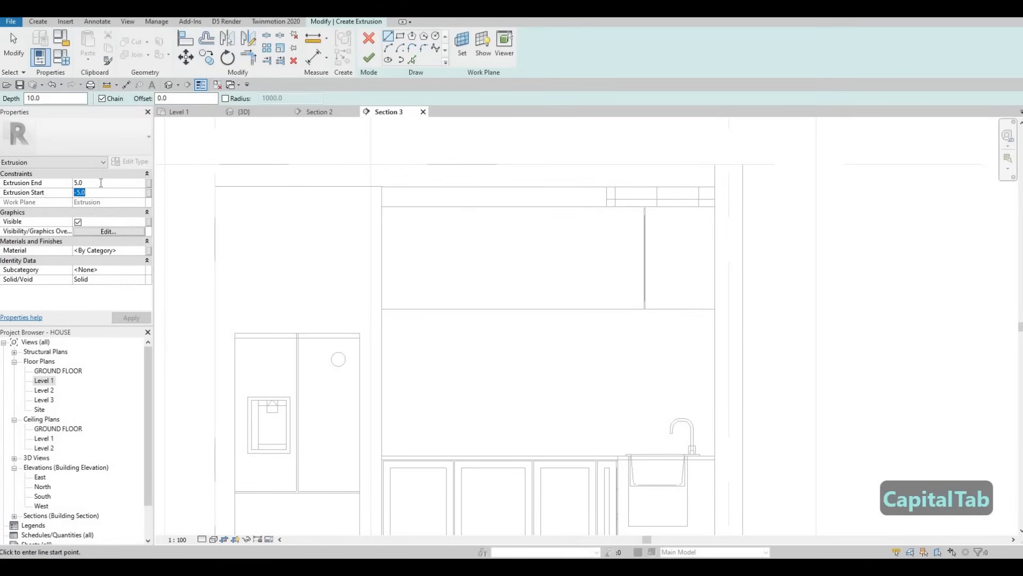
text(0)
text(1)
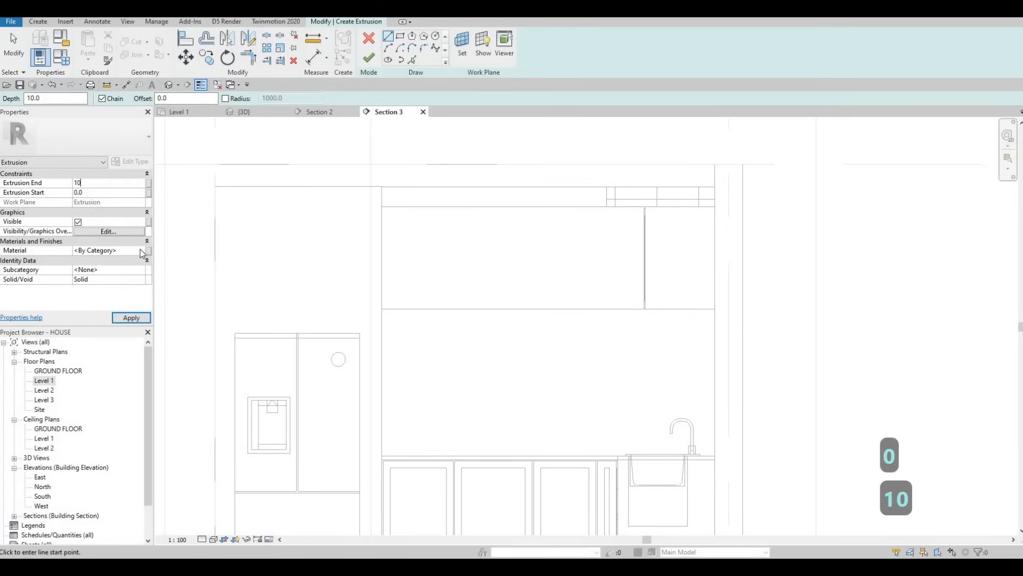
text(0)
click(142, 253)
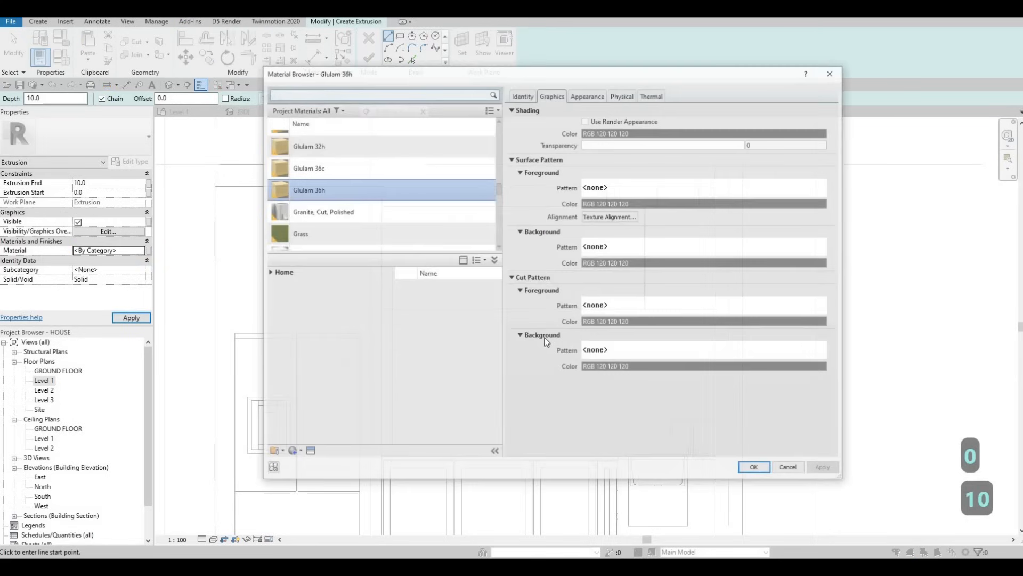
key(Return)
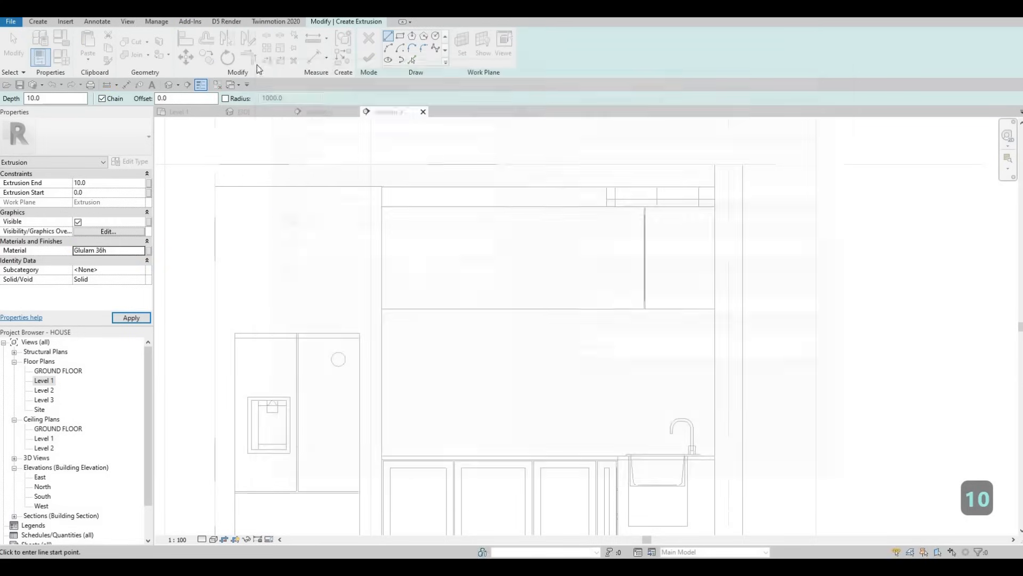
Step: Sketch a rectangle inset 10 mm on the upper cabinet front, from the refrigerator-side edge to the vertical partition
key(Escape)
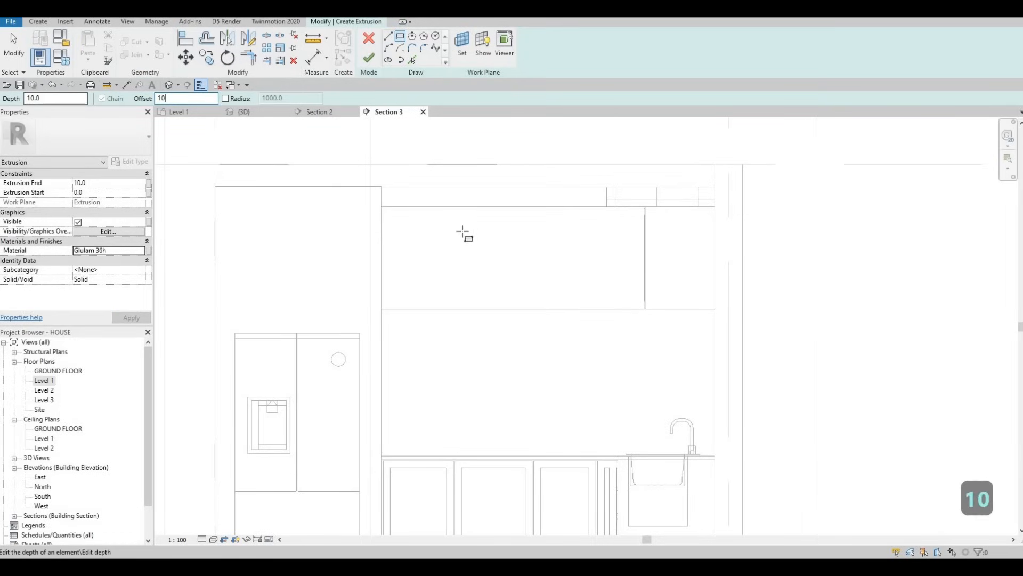
scroll(361, 201, up, 2)
click(341, 193)
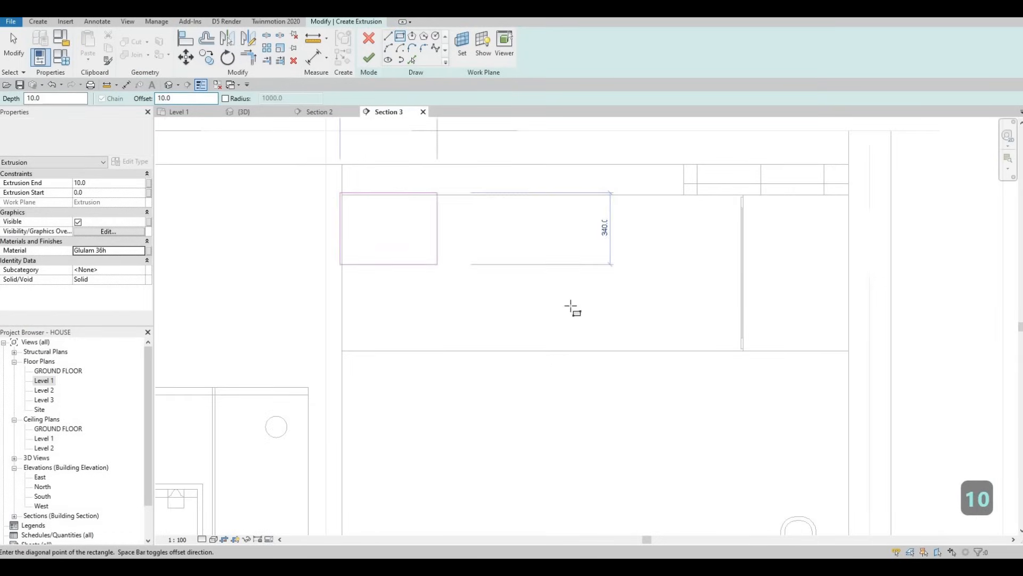
scroll(707, 356, up, 3)
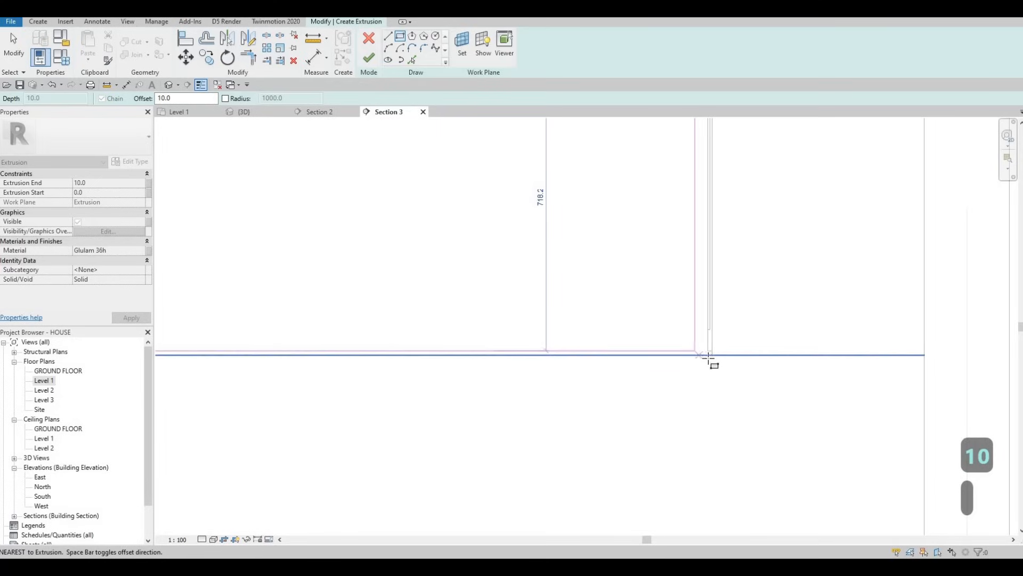
click(709, 355)
scroll(613, 279, down, 5)
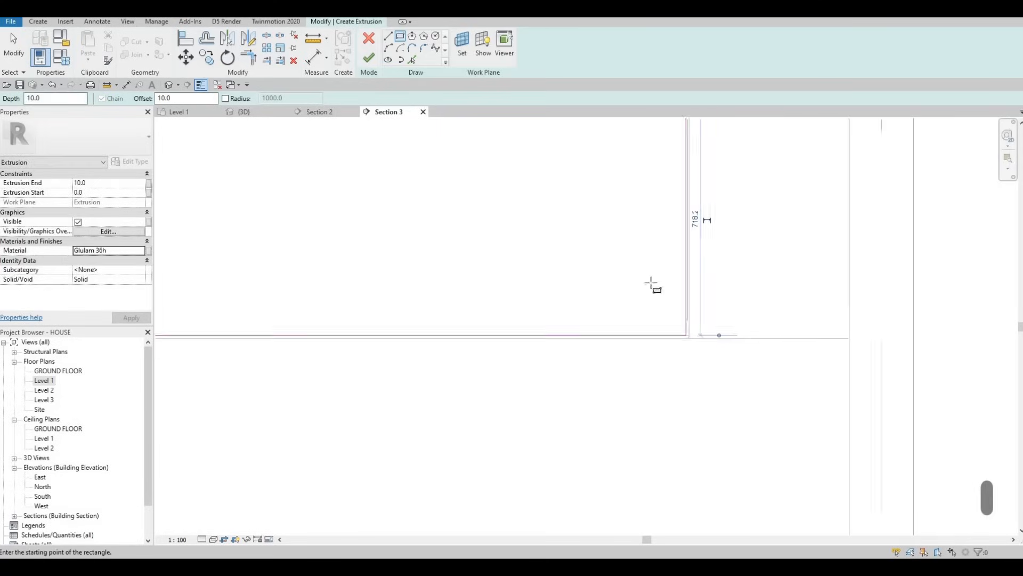
key(Escape)
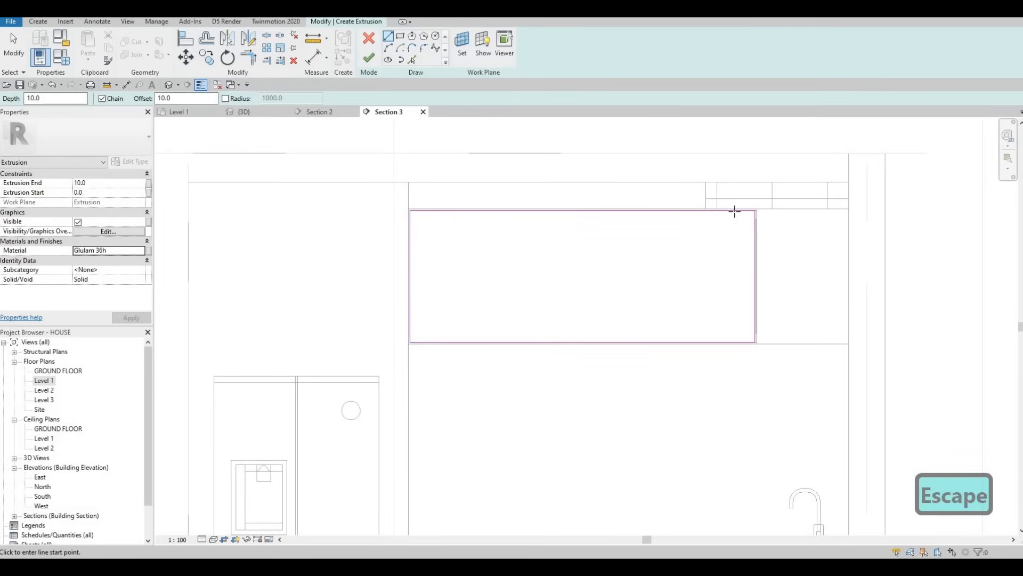
Step: Draw two vertical divider lines 10 mm apart near the partition end of the upper door outline
click(735, 344)
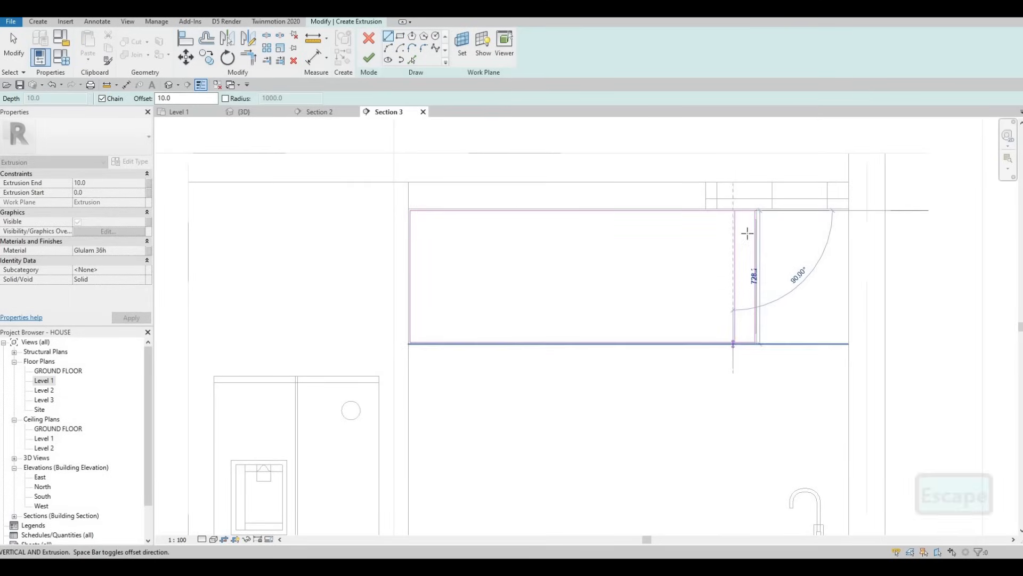
scroll(726, 190, up, 3)
click(726, 180)
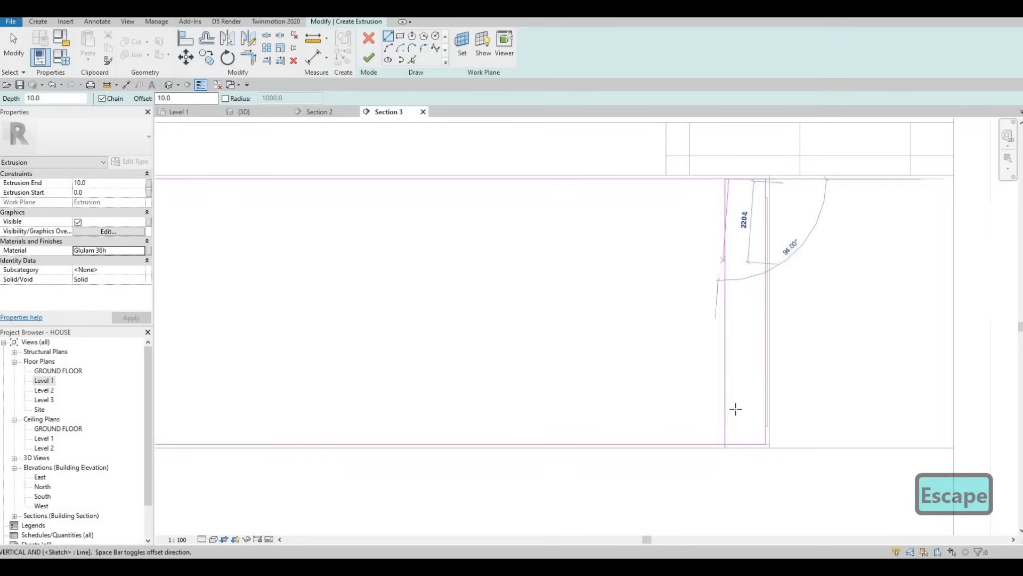
key(space)
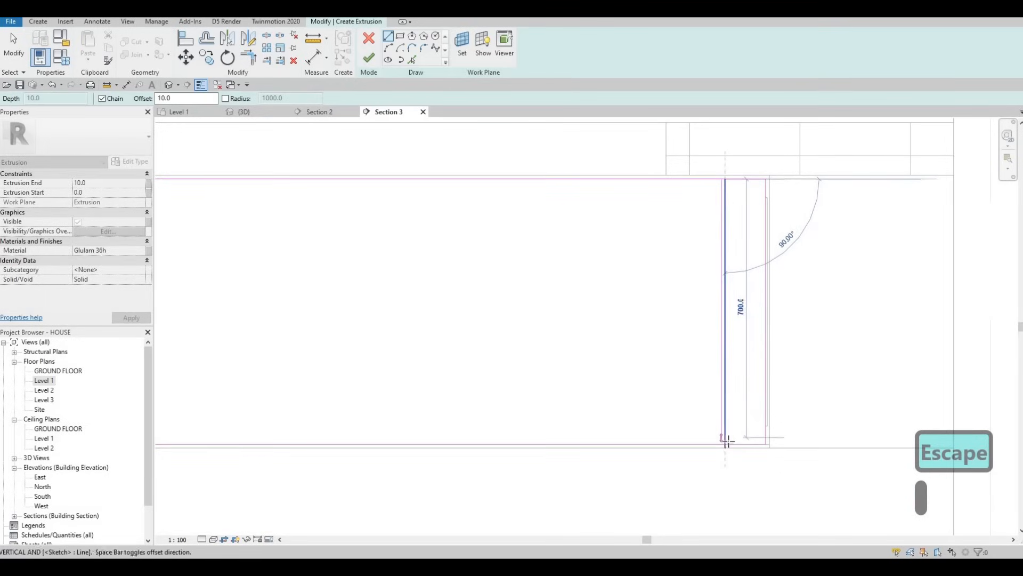
key(Escape)
key(Escape)
scroll(714, 301, down, 3)
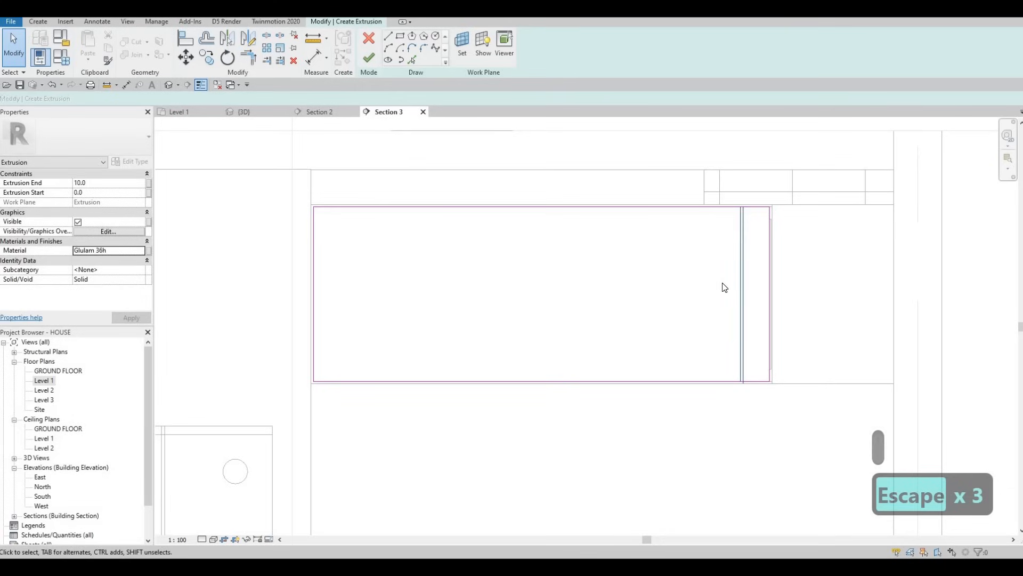
Step: Copy the pair of divider lines to two positions across the upper door outline, above the lower cabinet doors
click(740, 250)
key(c)
key(o)
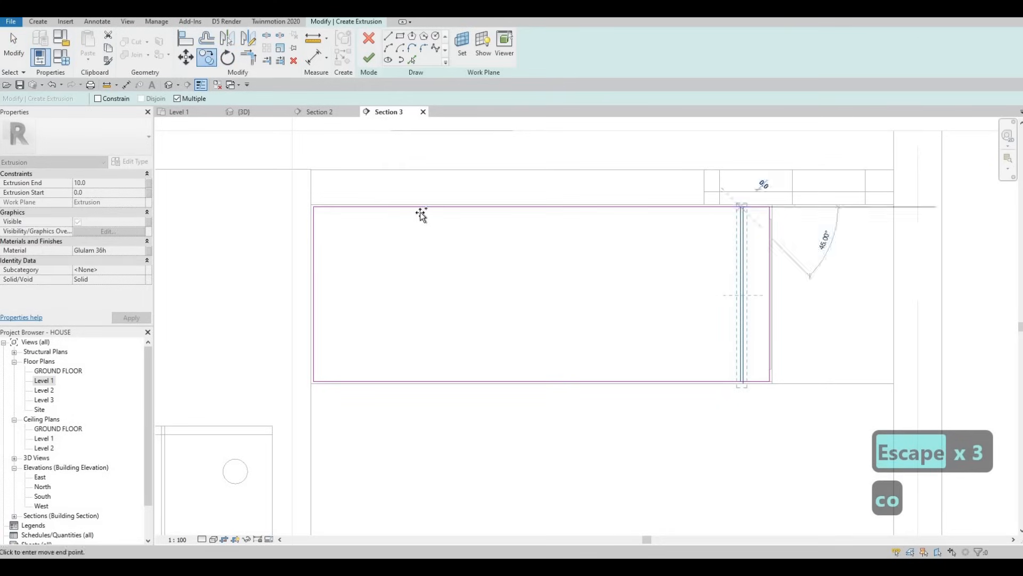
click(553, 208)
key(Escape)
key(Escape)
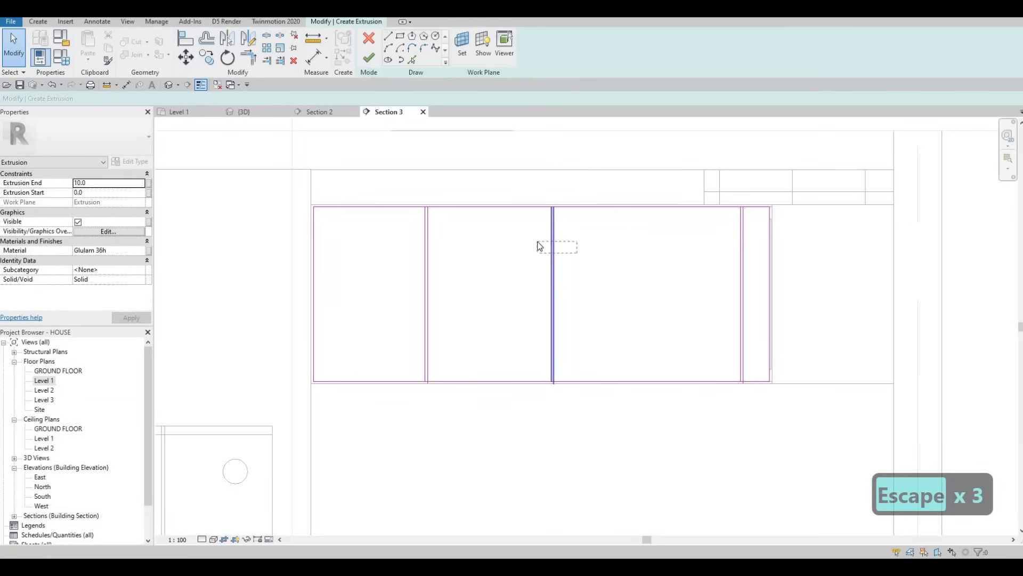
Step: Copy the middle divider pair toward the partition, using the spacing from the first divider pair
drag(538, 244, 536, 243)
key(c)
key(o)
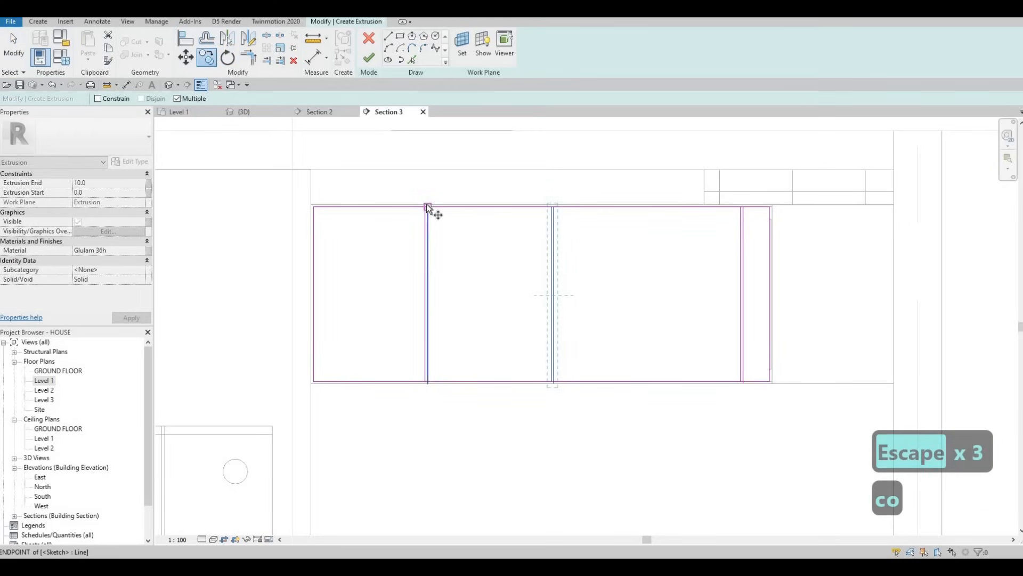
click(426, 203)
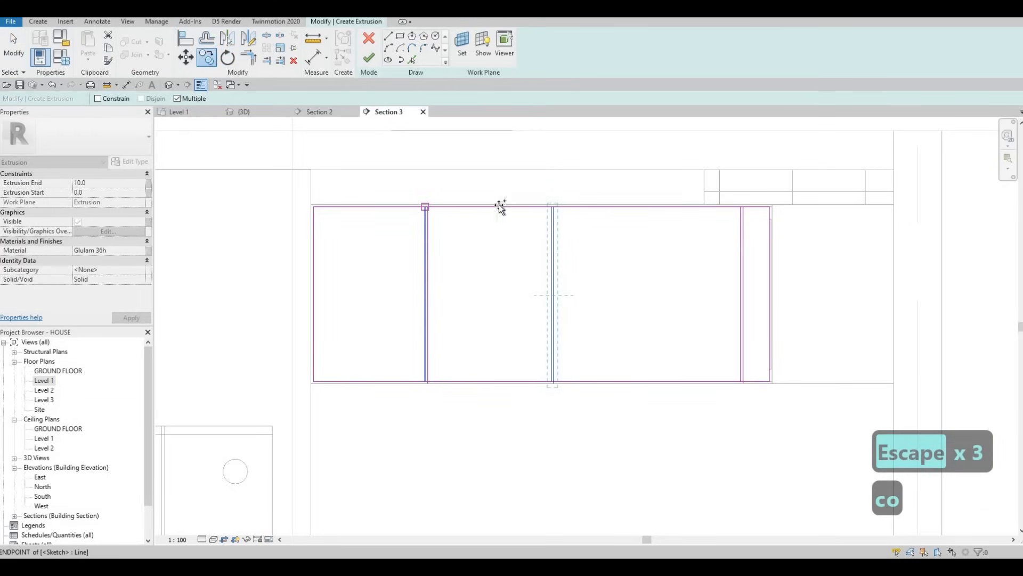
click(581, 213)
key(Escape)
key(Escape)
key(Escape)
key(Escape)
scroll(614, 247, down, 1)
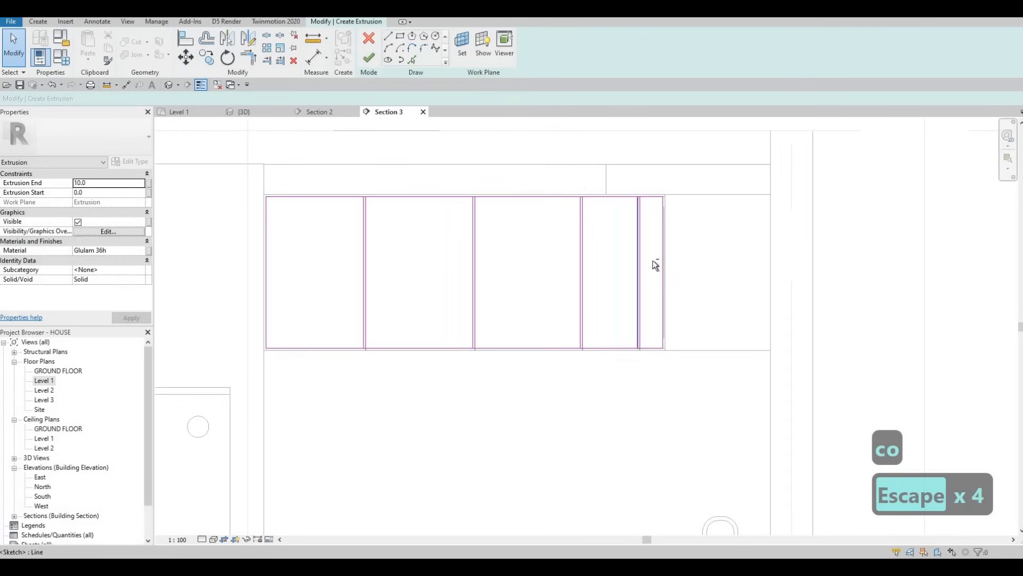
Step: Delete the original divider pair closest to the partition
click(638, 237)
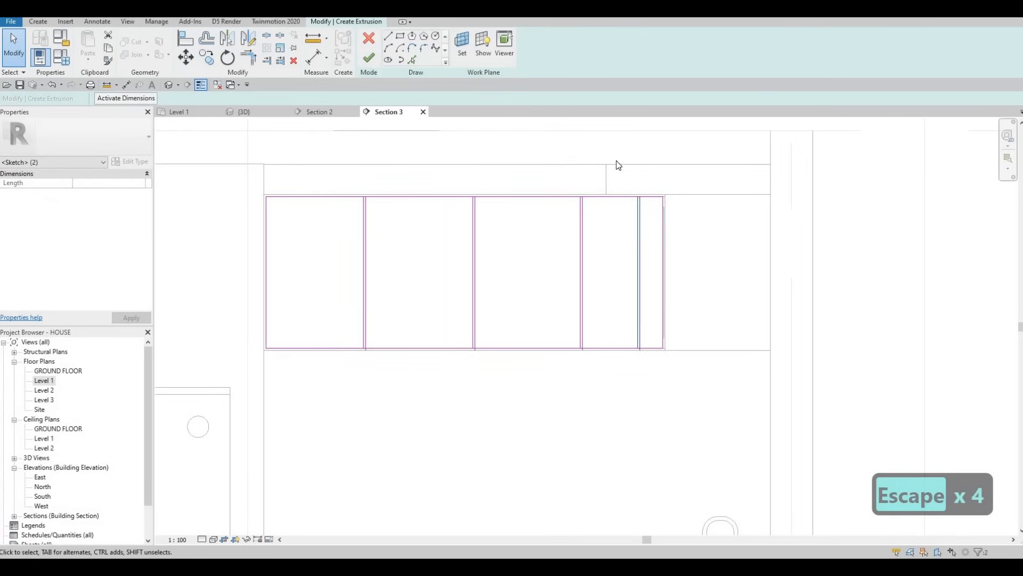
key(Delete)
scroll(613, 179, down, 2)
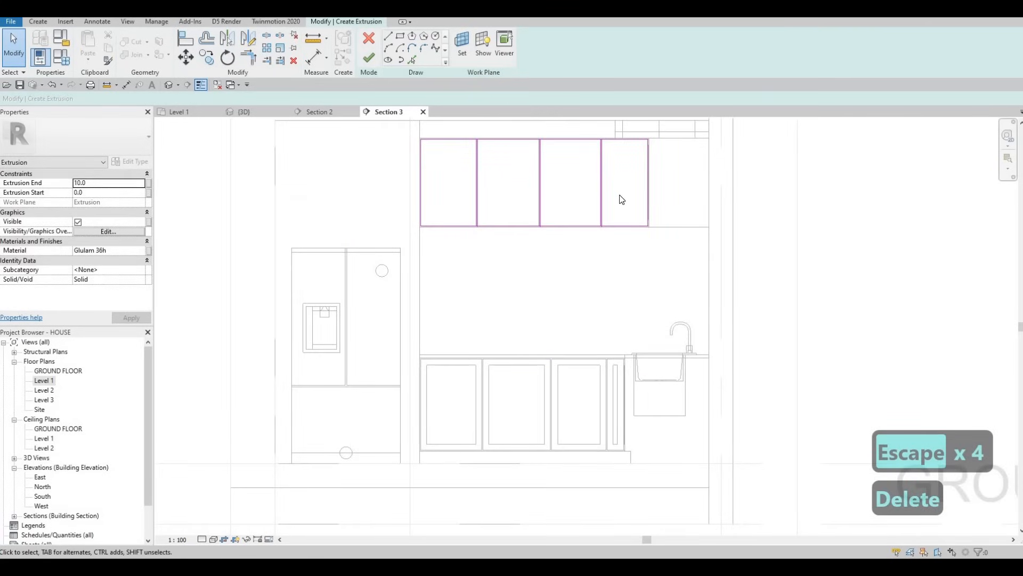
key(Escape)
click(601, 169)
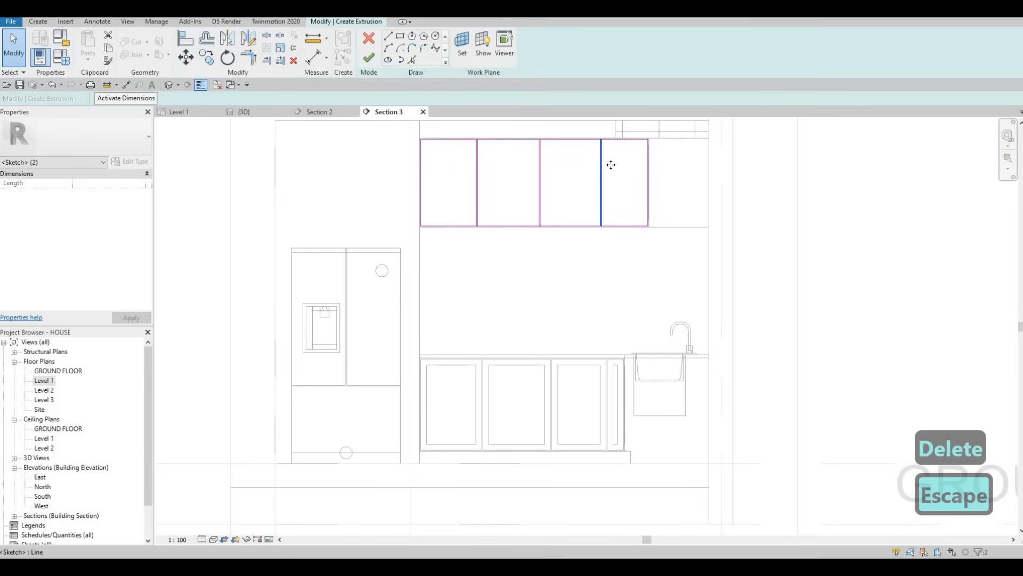
drag(613, 165, 601, 164)
key(Escape)
key(Escape)
Step: Nudge the last divider pair three increments toward the refrigerator to widen the door next to the partition
scroll(586, 213, up, 3)
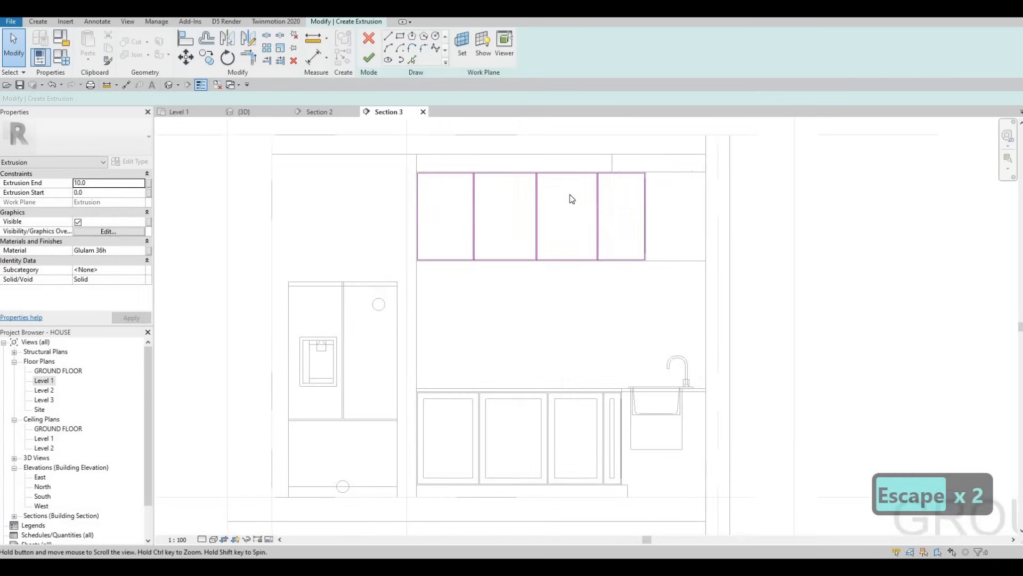
key(Escape)
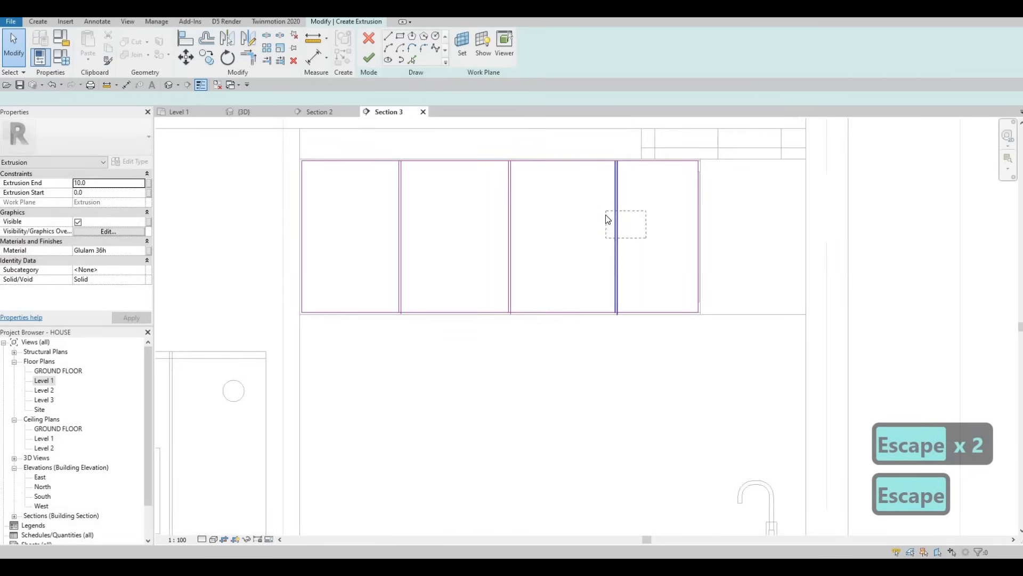
click(614, 216)
key(Left)
key(Left)
key(Left)
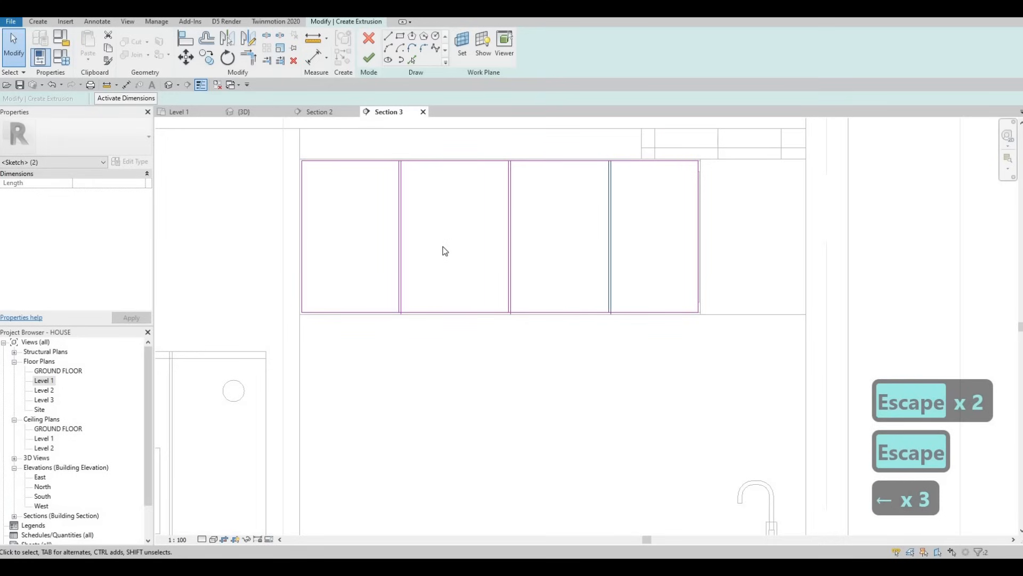
key(Escape)
key(Escape)
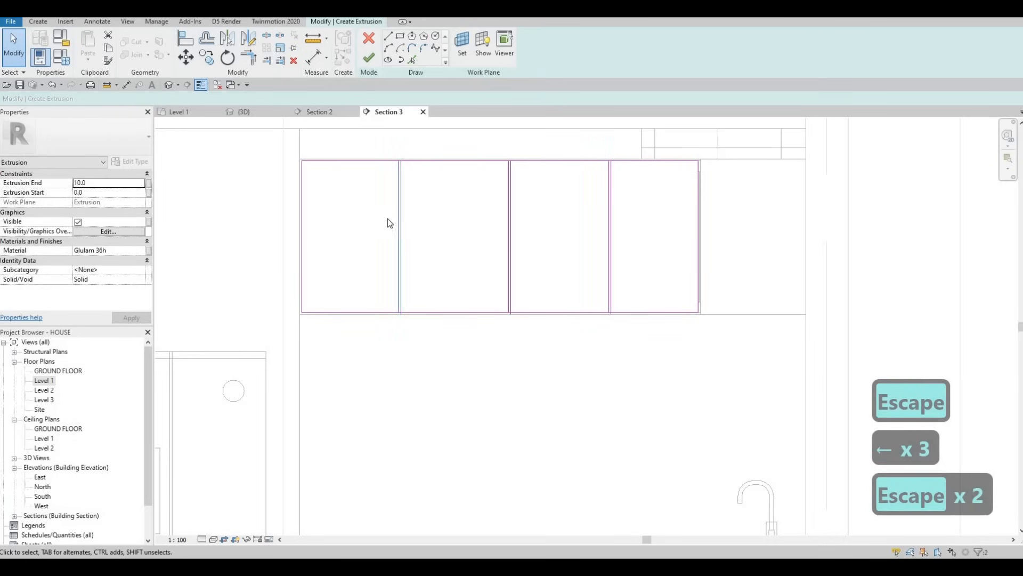
Step: Nudge the first divider pair two increments away from the refrigerator to widen the first upper door
click(401, 203)
key(Right)
key(Right)
scroll(406, 182, down, 2)
key(Escape)
key(Escape)
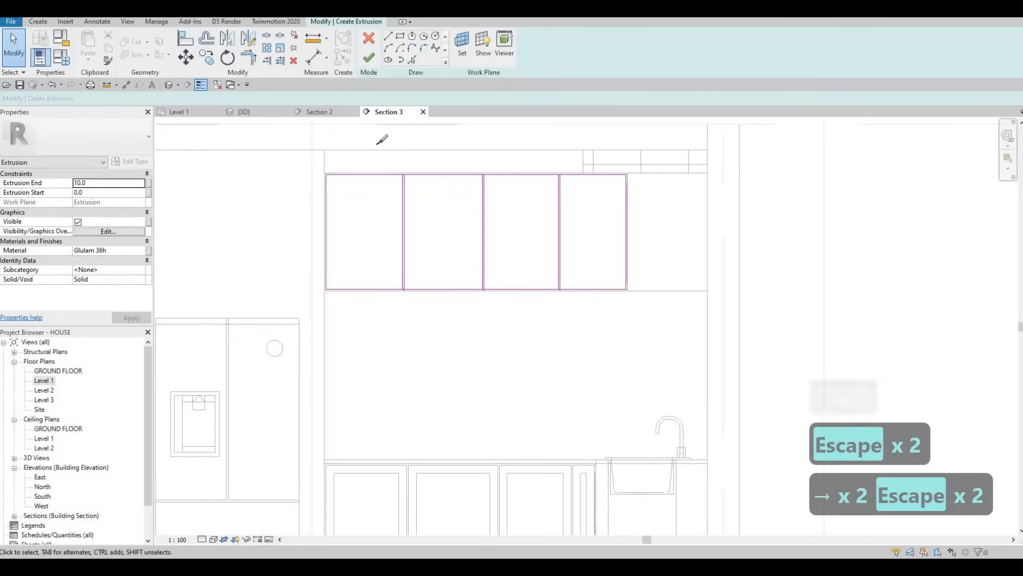
Step: Split the upper and lower edges of the door outline at the divider lines
key(s)
key(l)
scroll(434, 203, up, 4)
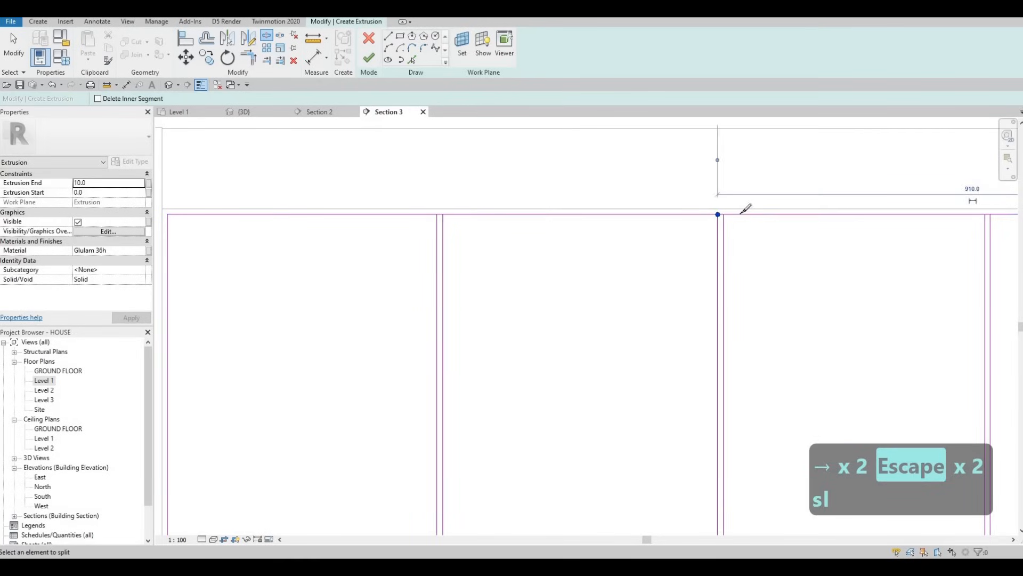
middle_drag(985, 216, 763, 208)
click(764, 207)
scroll(693, 251, down, 3)
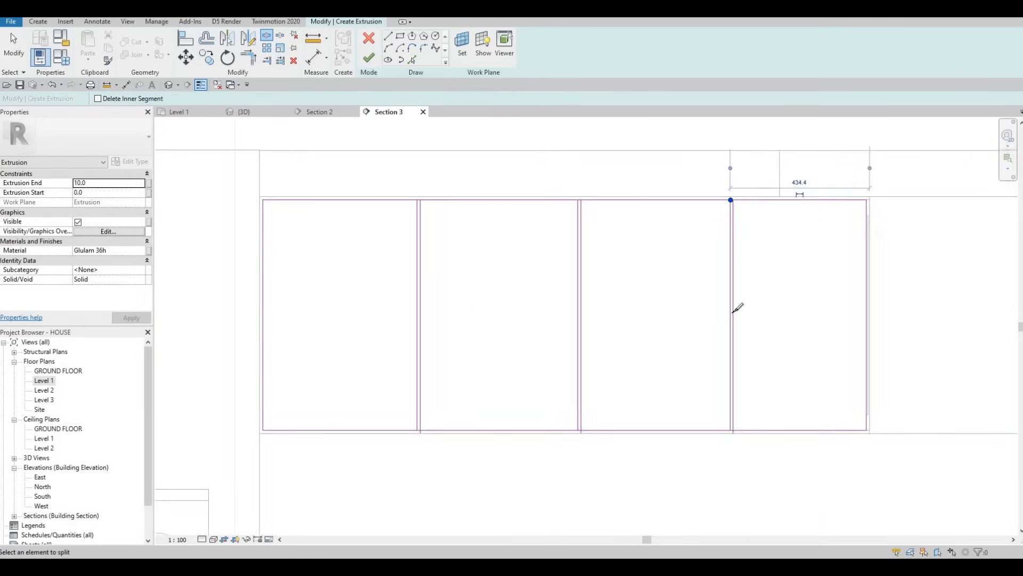
scroll(730, 303, up, 4)
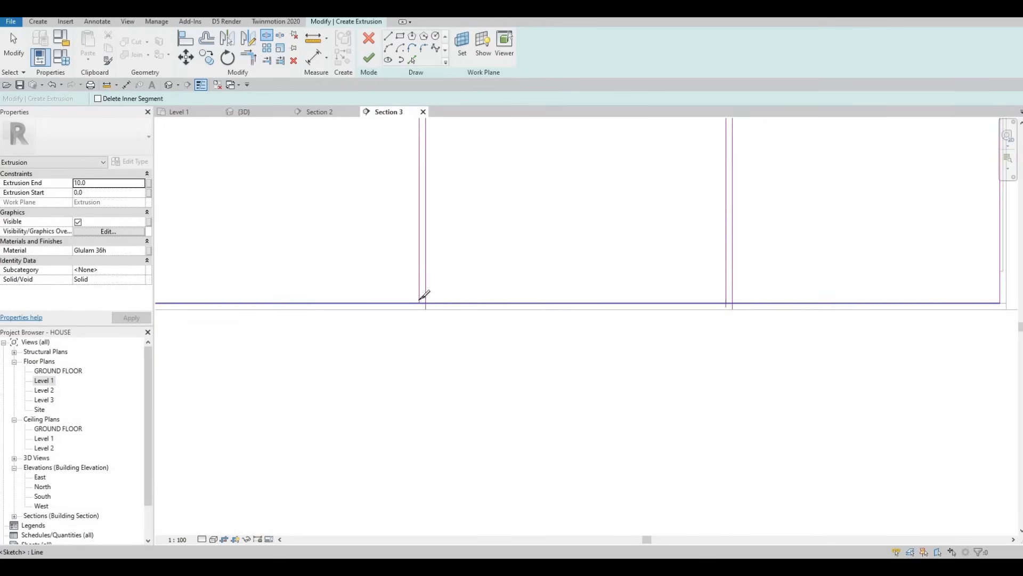
click(419, 299)
scroll(437, 290, down, 1)
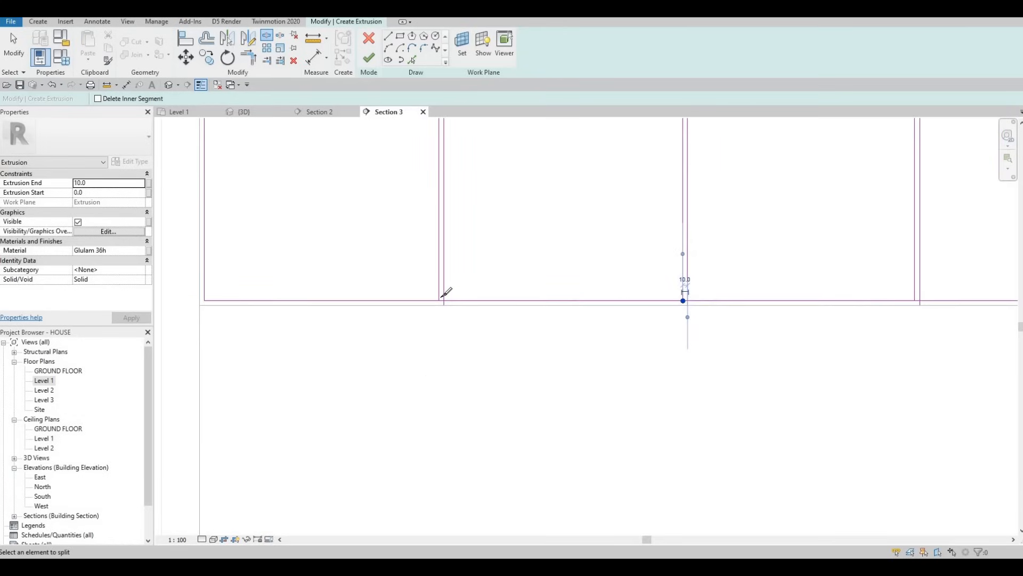
Step: Trim the lower corners of the upper door outlines to separate the four panels along their bottom edges
key(Escape)
key(Escape)
key(Escape)
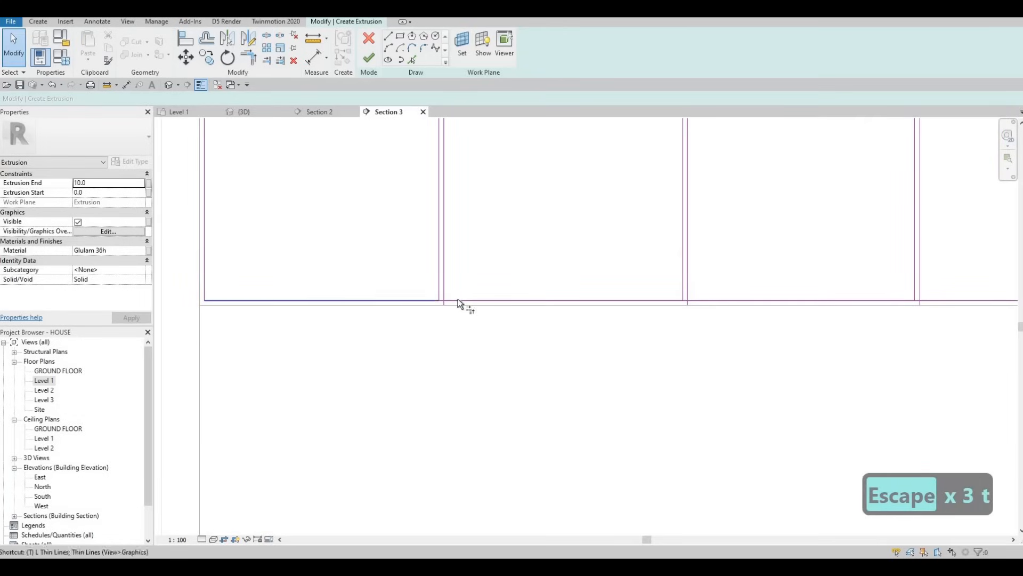
key(t)
key(r)
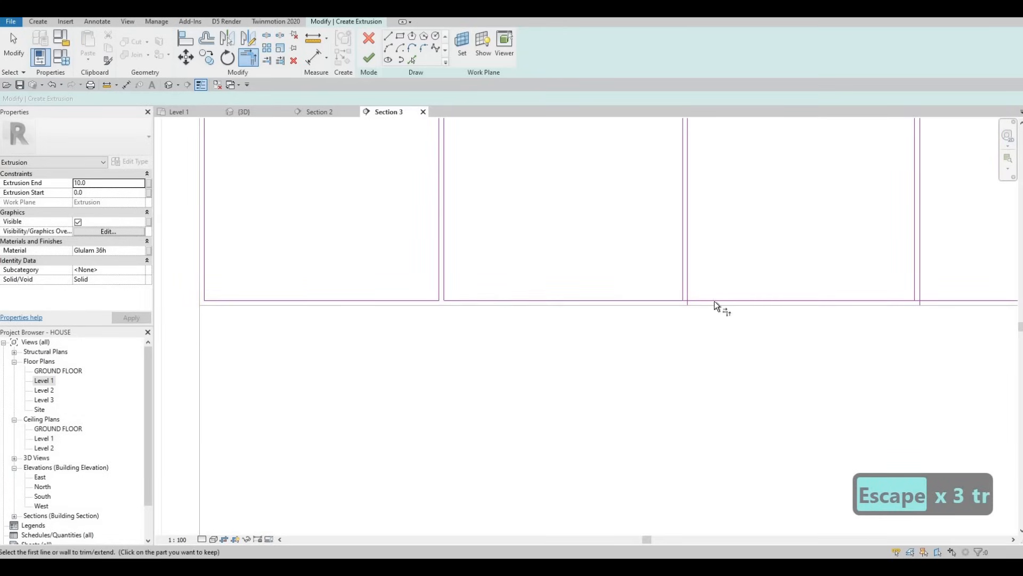
click(689, 284)
click(832, 301)
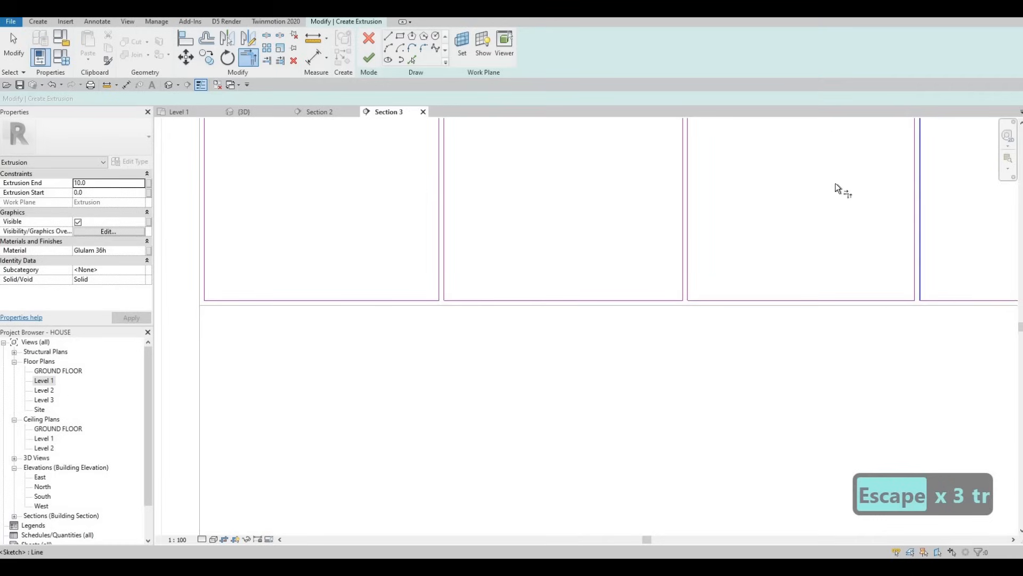
Step: Trim the upper corners of the door outlines into four closed rectangles and finish the extrusion sketch
mouse_move(835, 184)
middle_down()
mouse_move(817, 319)
mouse_move(814, 288)
middle_up()
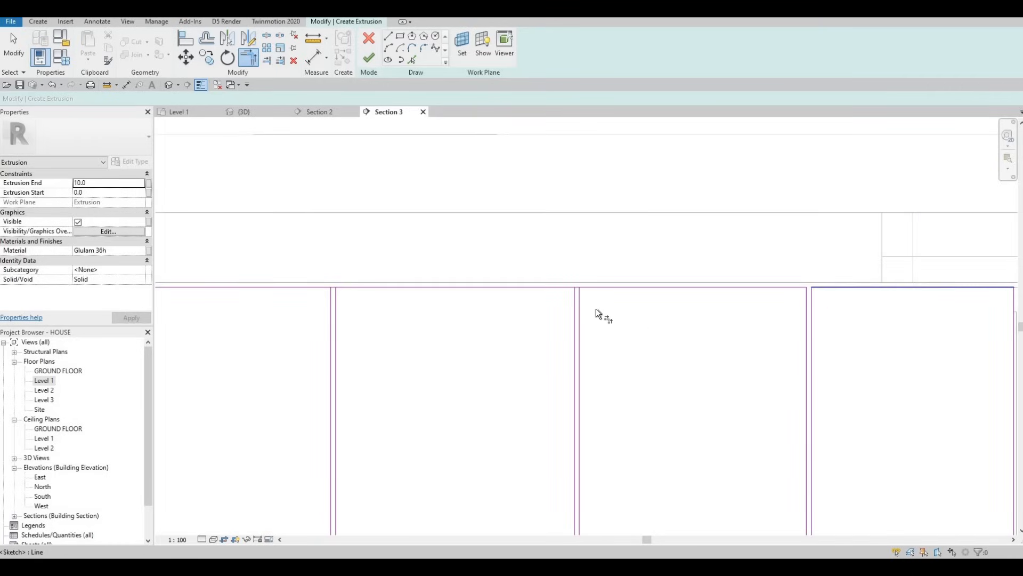
click(581, 303)
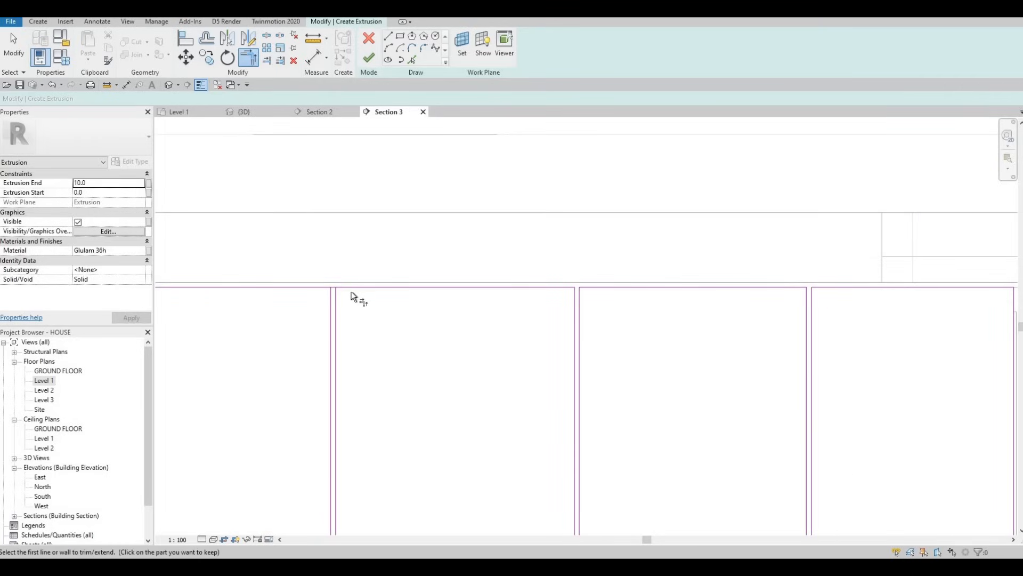
click(334, 307)
scroll(333, 280, down, 4)
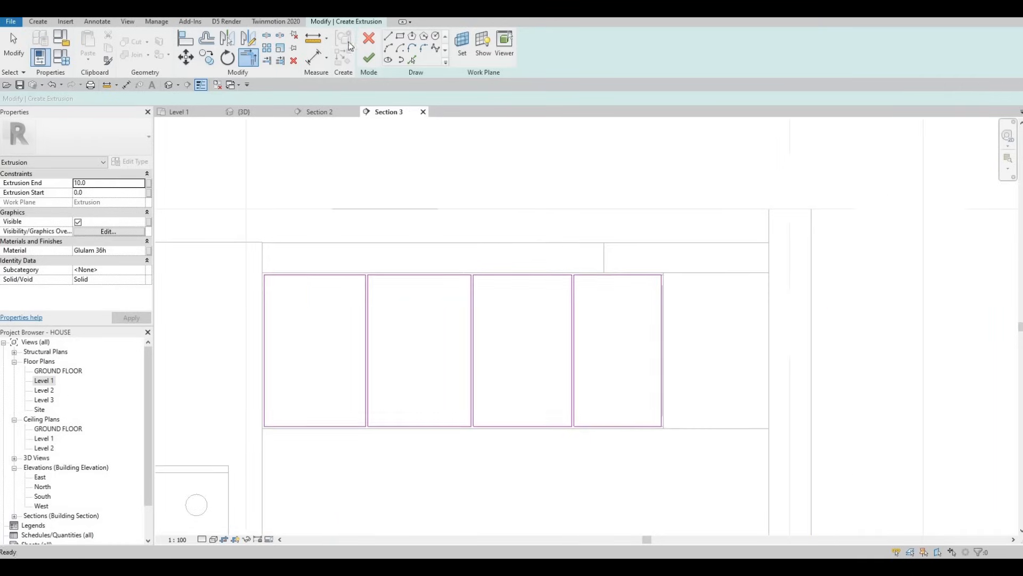
click(368, 59)
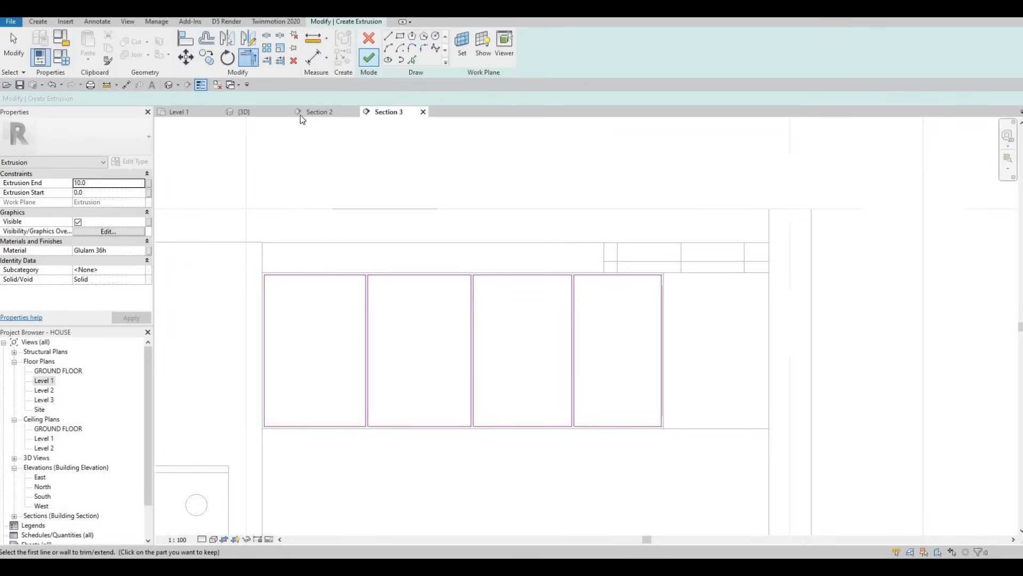
Step: Start a rectangular void extrusion on a picked plane, with Extrusion End 5 and Extrusion Start -5
click(38, 21)
click(206, 53)
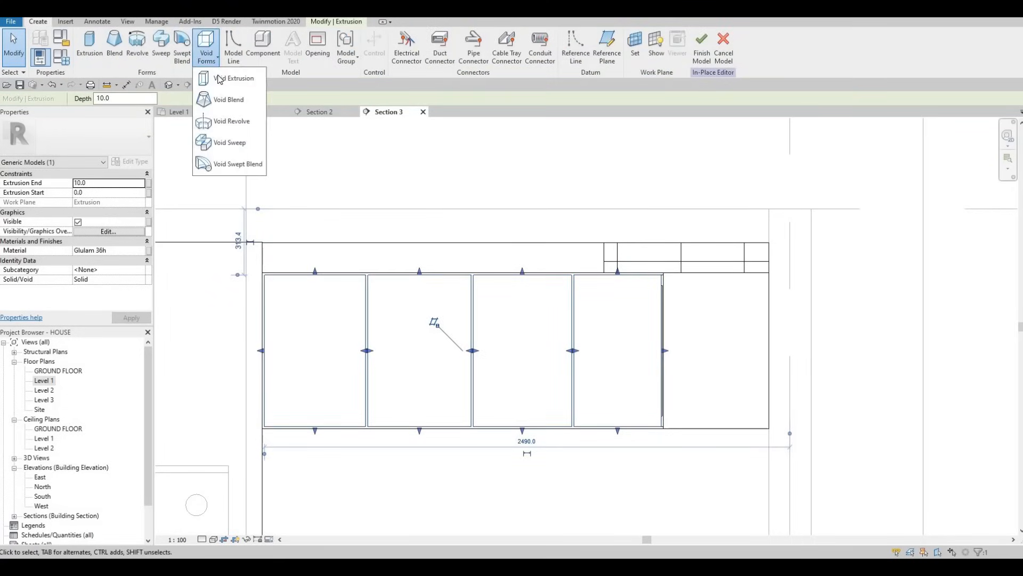
click(246, 102)
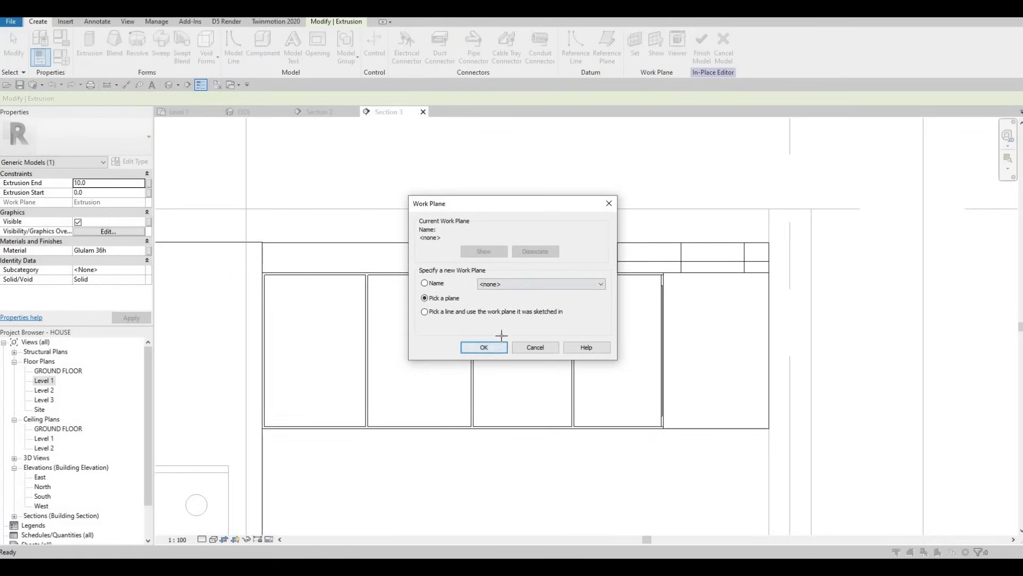
click(499, 347)
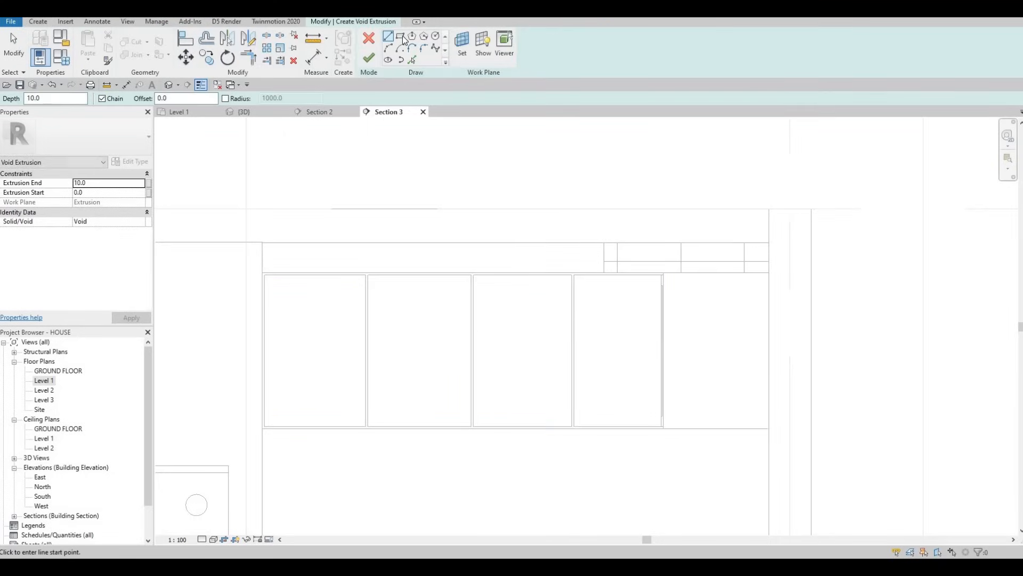
click(113, 183)
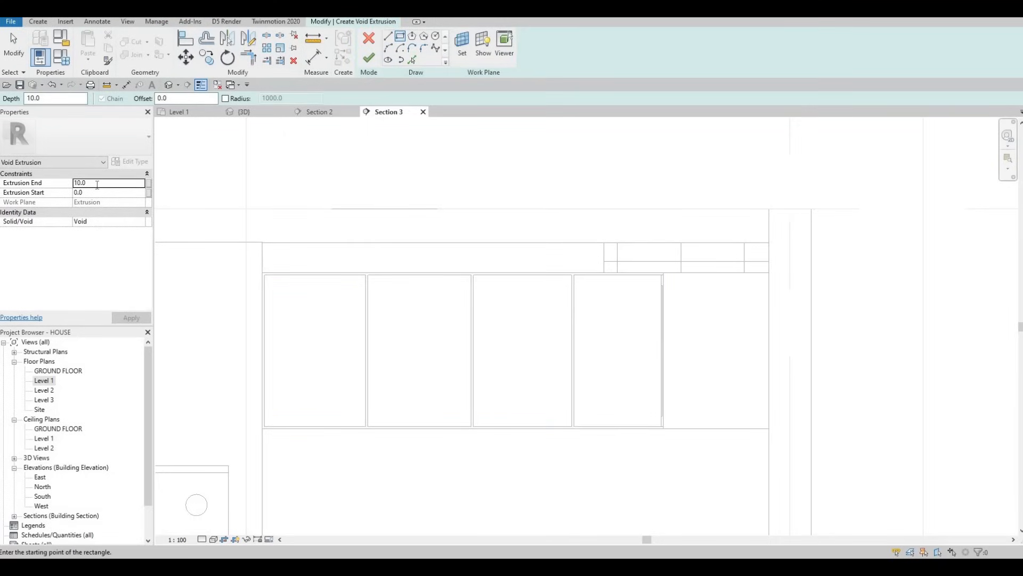
double_click(96, 185)
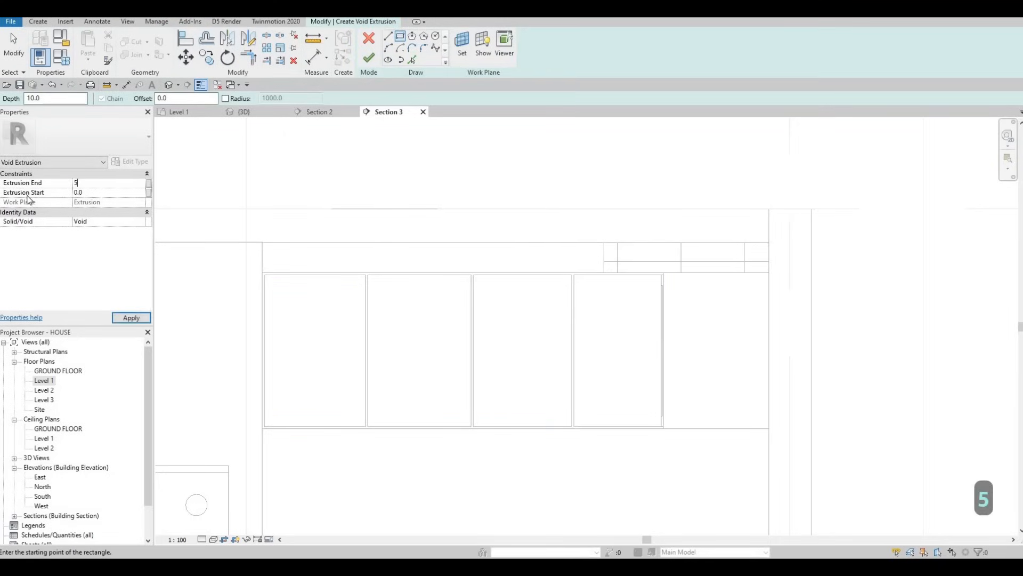
text(-5)
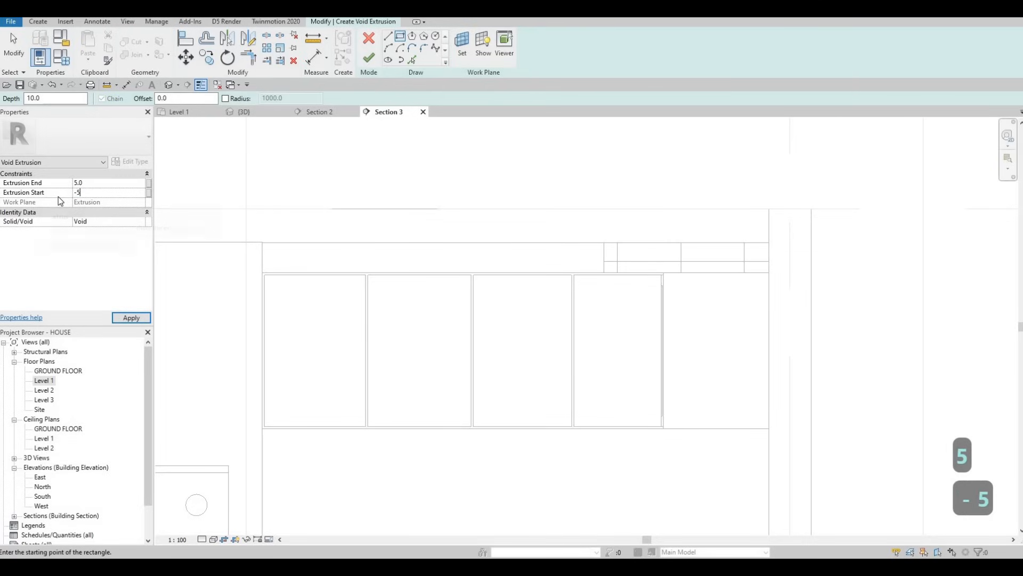
key(Return)
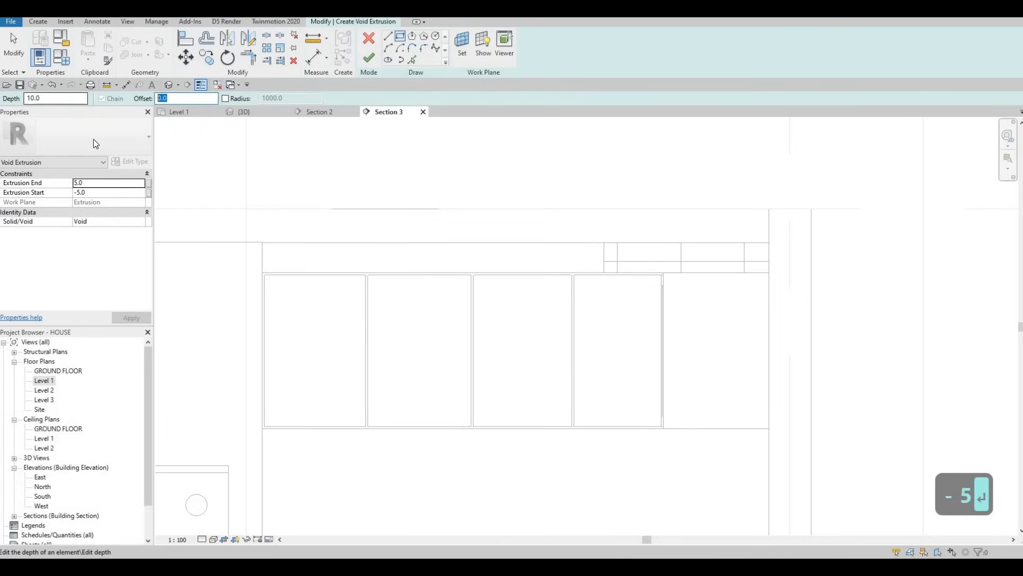
Step: Sketch a void rectangle offset 50 inside the first upper door beside the refrigerator cabinet
text(520)
key(BackSpace)
key(BackSpace)
text(0)
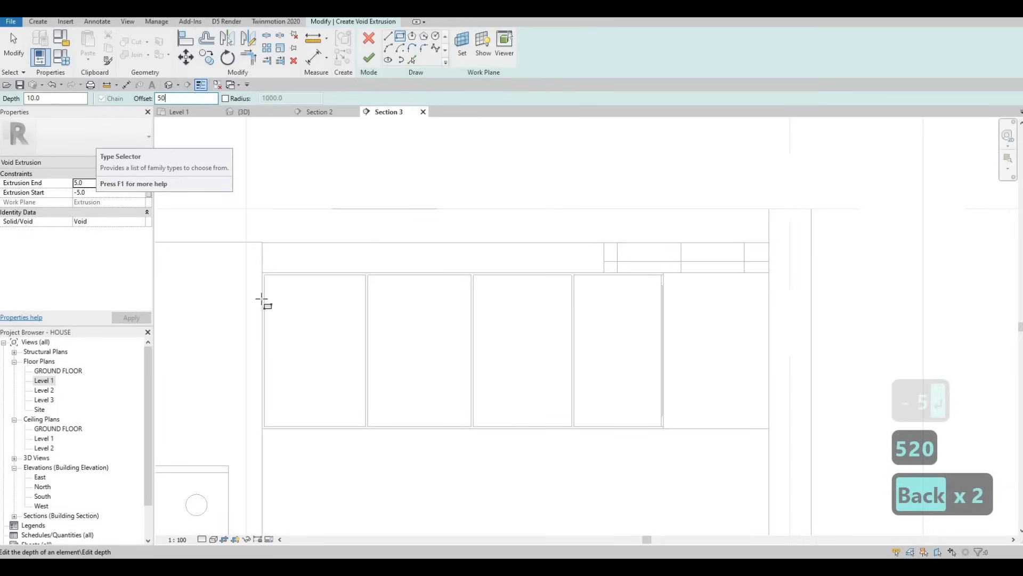
scroll(274, 242, up, 5)
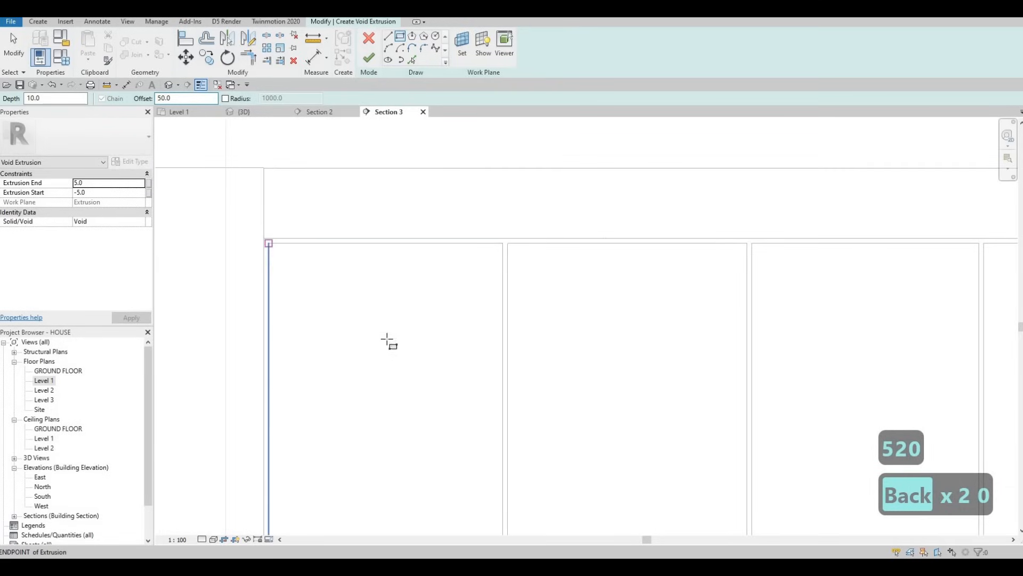
scroll(388, 341, down, 4)
scroll(450, 349, up, 6)
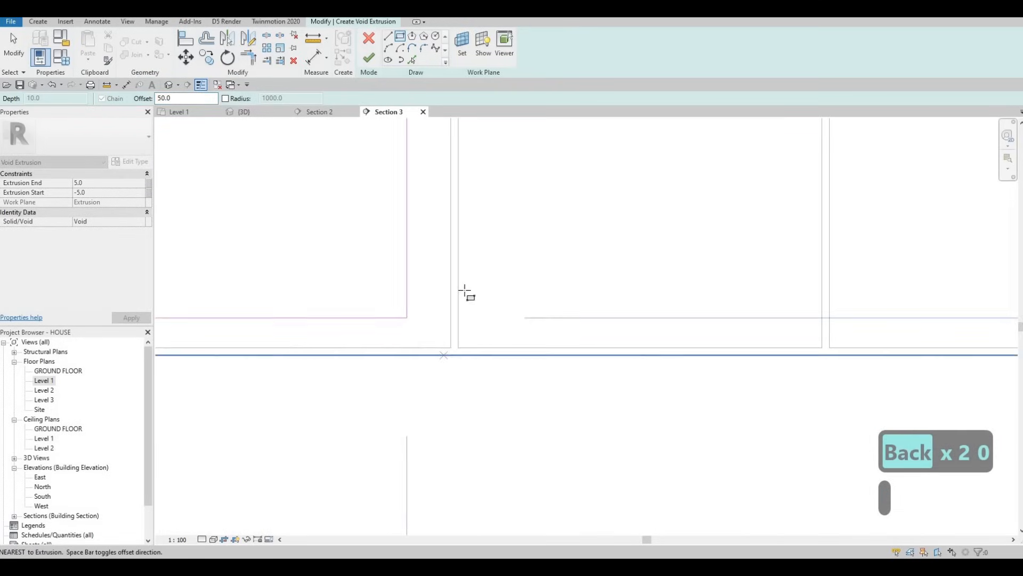
click(450, 347)
key(Escape)
Step: Sketch a void rectangle inset by the 50 offset inside the second upper door
scroll(449, 292, down, 3)
middle_drag(402, 215, 324, 291)
middle_drag(343, 220, 314, 339)
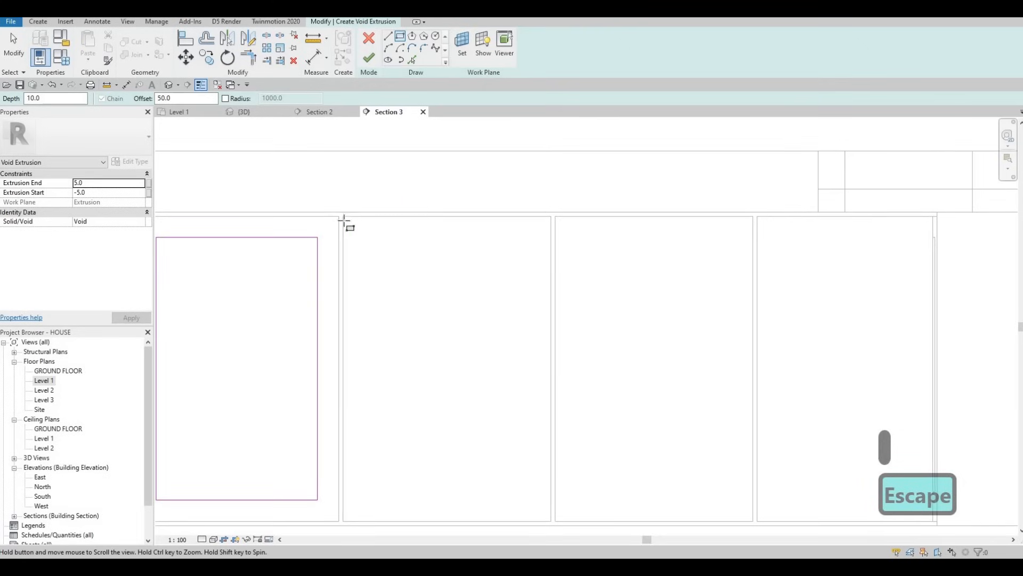
click(343, 216)
scroll(487, 434, down, 3)
click(551, 522)
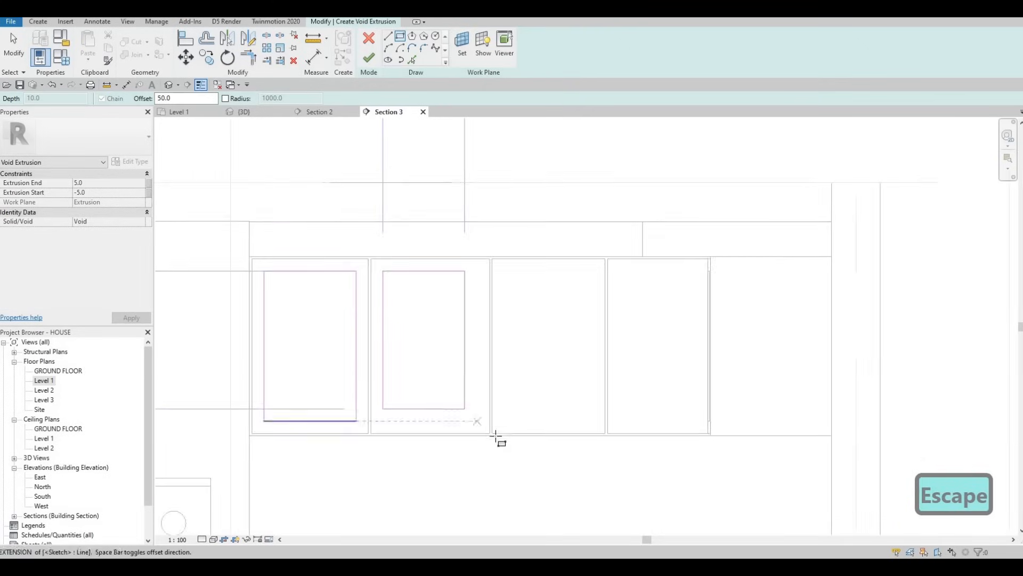
scroll(498, 437, up, 3)
key(Escape)
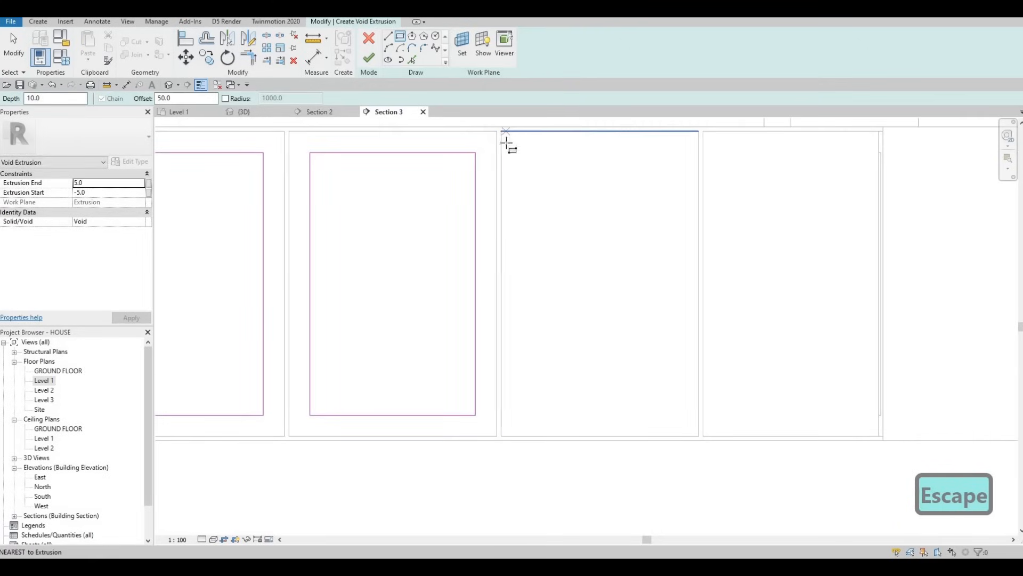
Step: Sketch void rectangles inset by the 50 offset inside the third and fourth upper doors
click(699, 411)
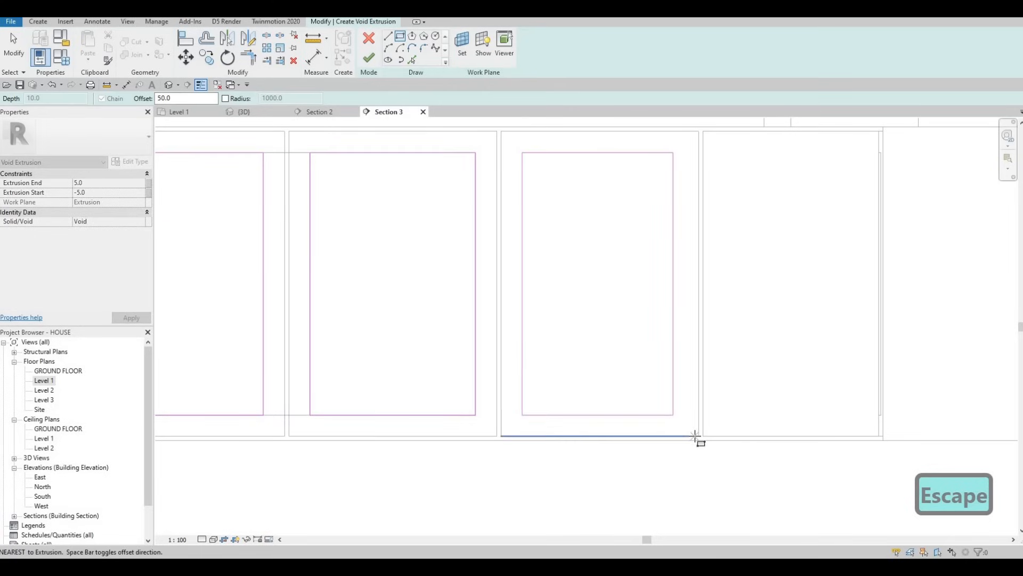
key(Escape)
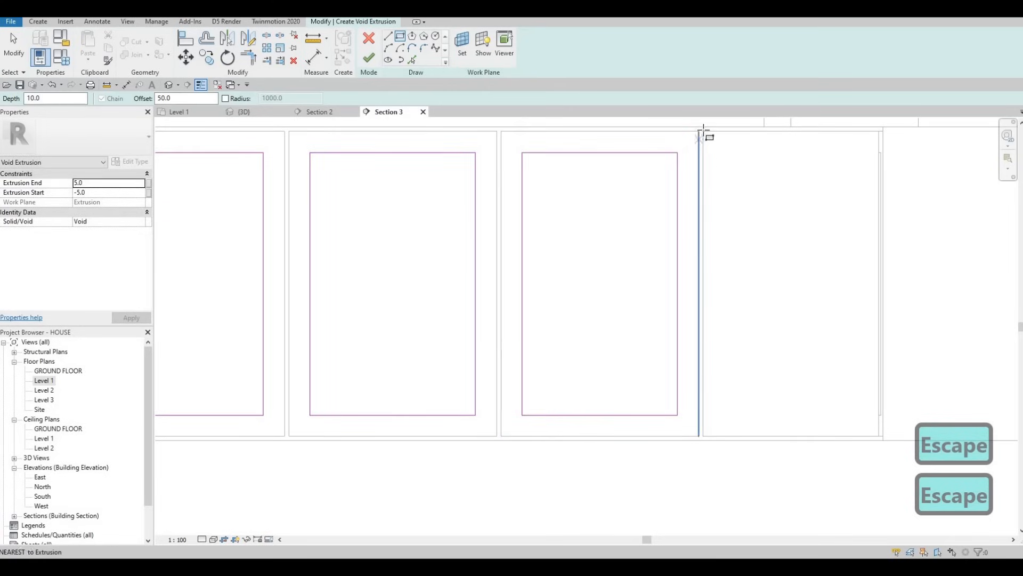
click(881, 435)
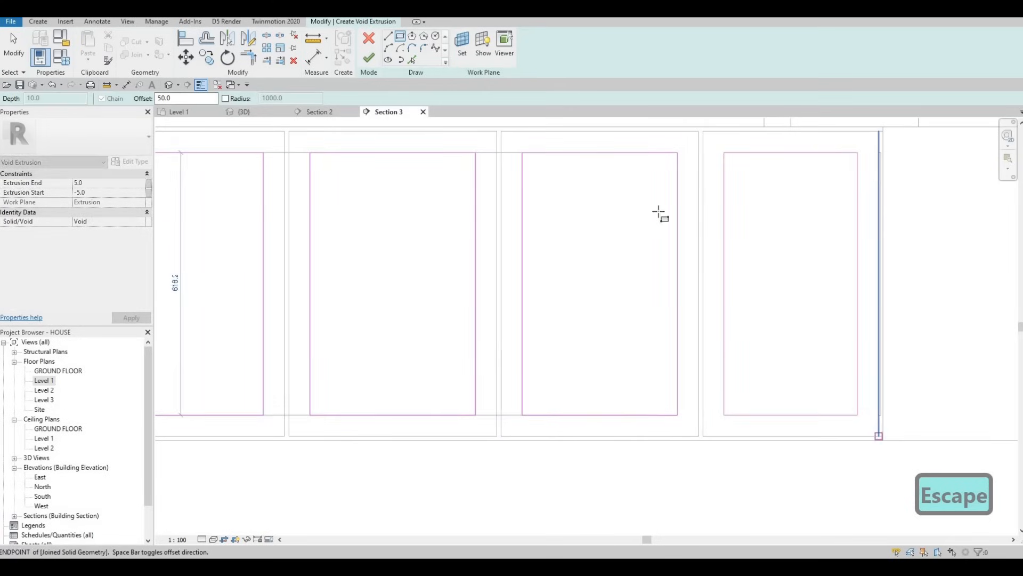
key(Escape)
Step: Finish the void extrusion sketch and complete the in-place cabinet model
click(369, 58)
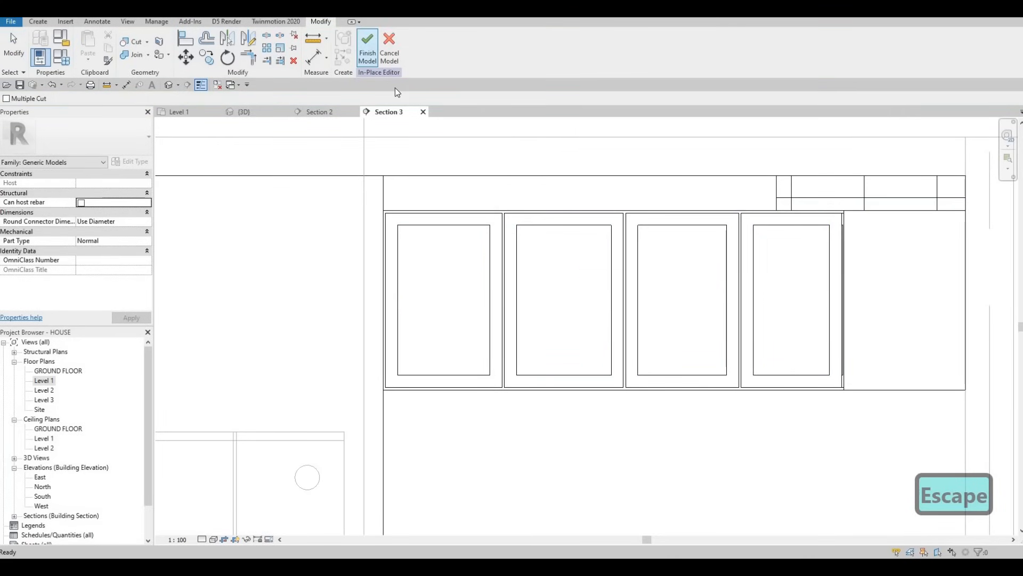
click(367, 51)
key(Escape)
key(Escape)
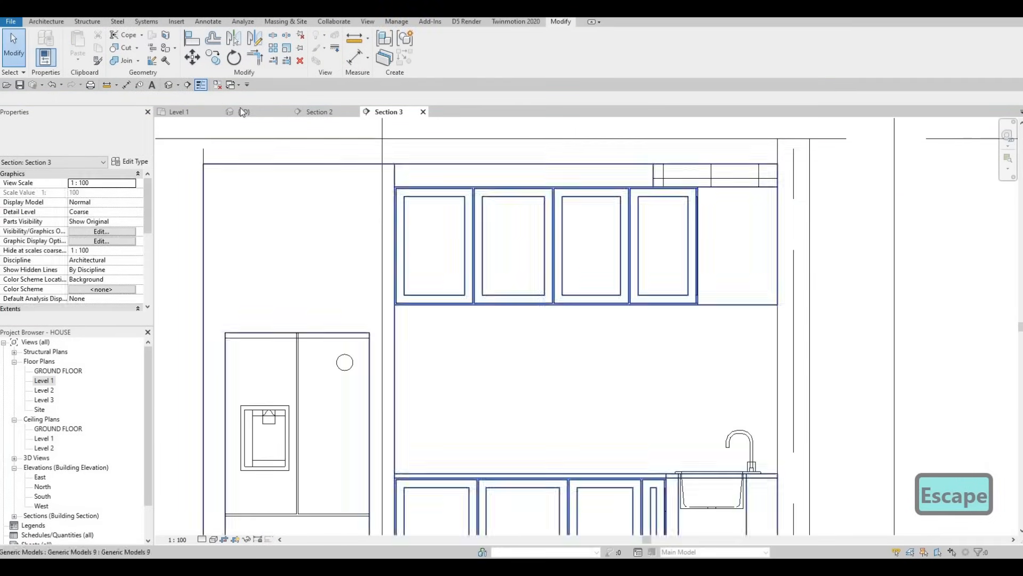
Step: Examine the recessed upper cabinet doors and the whole kitchen from several angles in the 3D view
click(244, 111)
scroll(575, 325, down, 5)
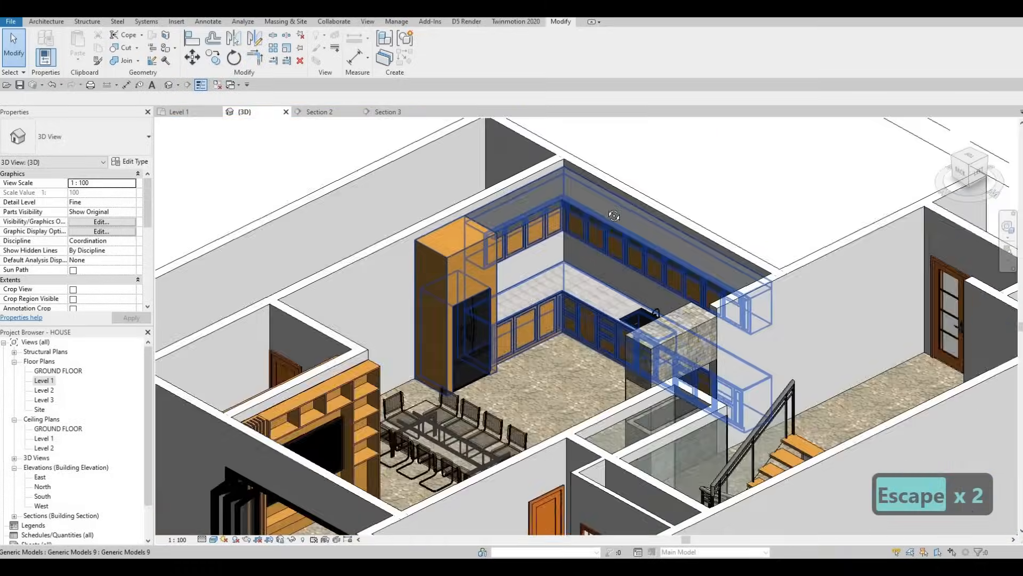
shift+middle_drag(613, 285, 564, 256)
scroll(589, 293, down, 2)
scroll(588, 293, up, 5)
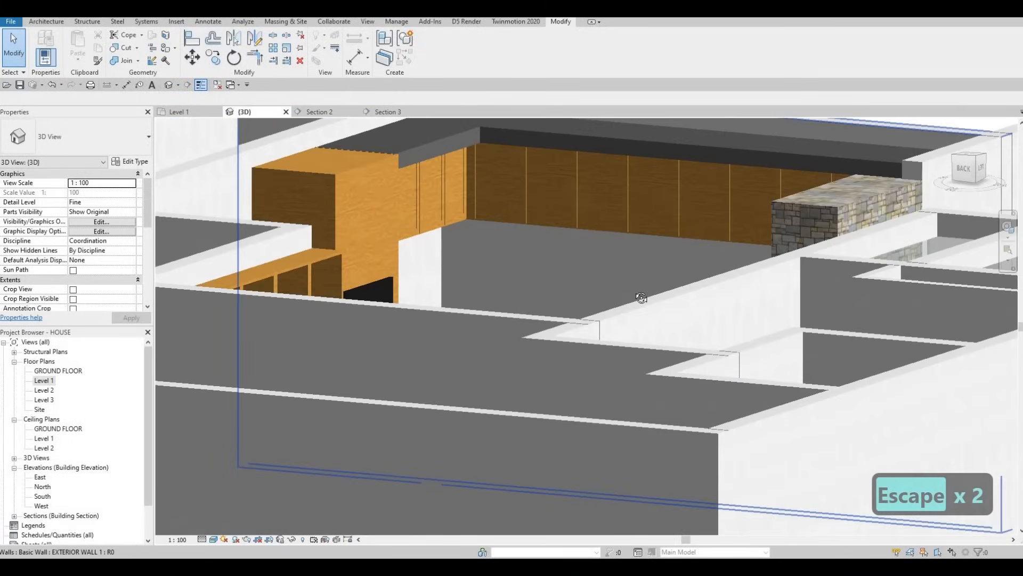
key(Escape)
scroll(694, 307, up, 3)
scroll(693, 288, down, 4)
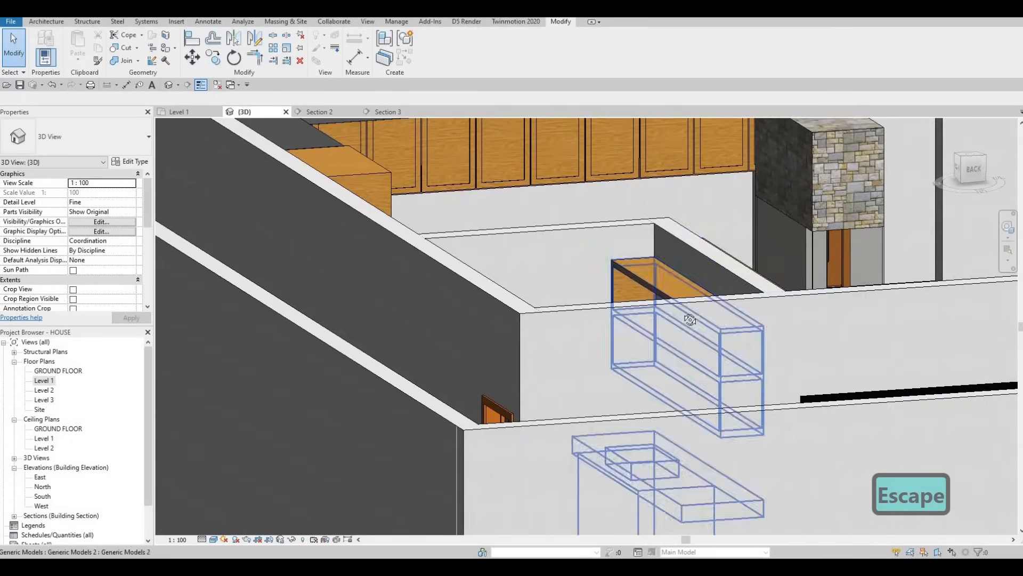
scroll(699, 294, up, 2)
shift+middle_drag(698, 294, 683, 452)
scroll(696, 429, down, 2)
key(Escape)
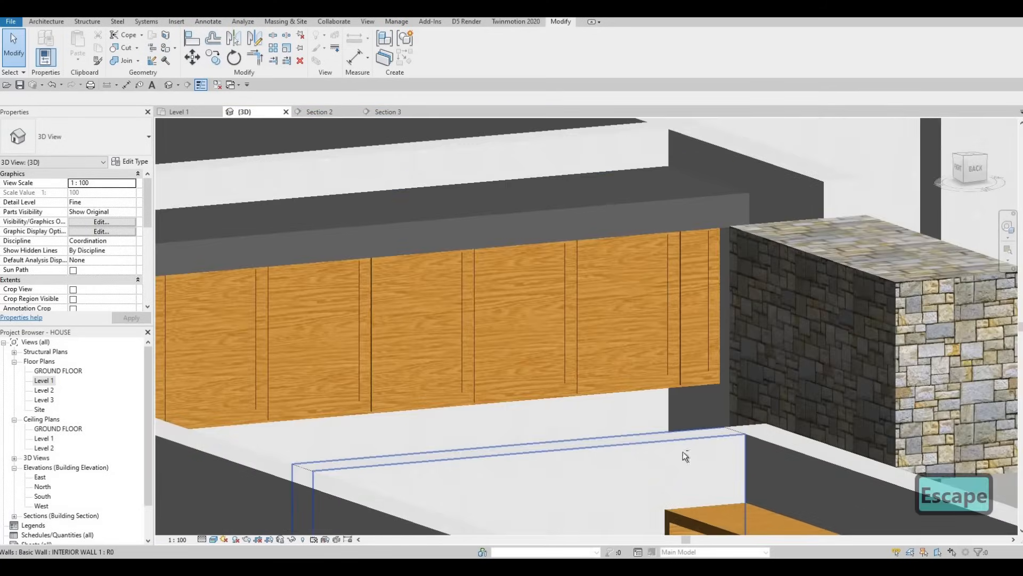
scroll(534, 183, up, 2)
shift+middle_drag(534, 183, 558, 298)
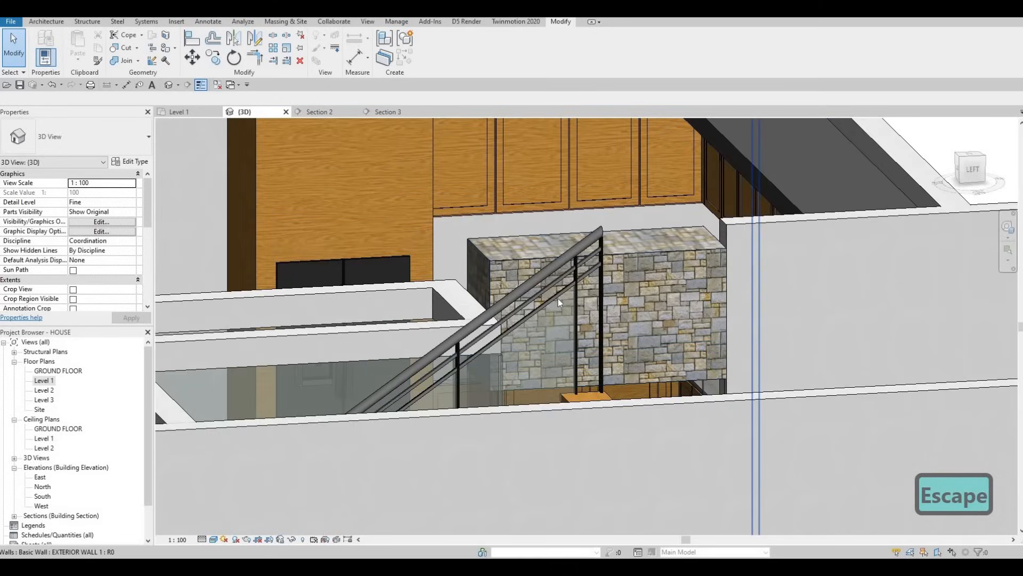
scroll(554, 297, down, 2)
scroll(555, 298, up, 2)
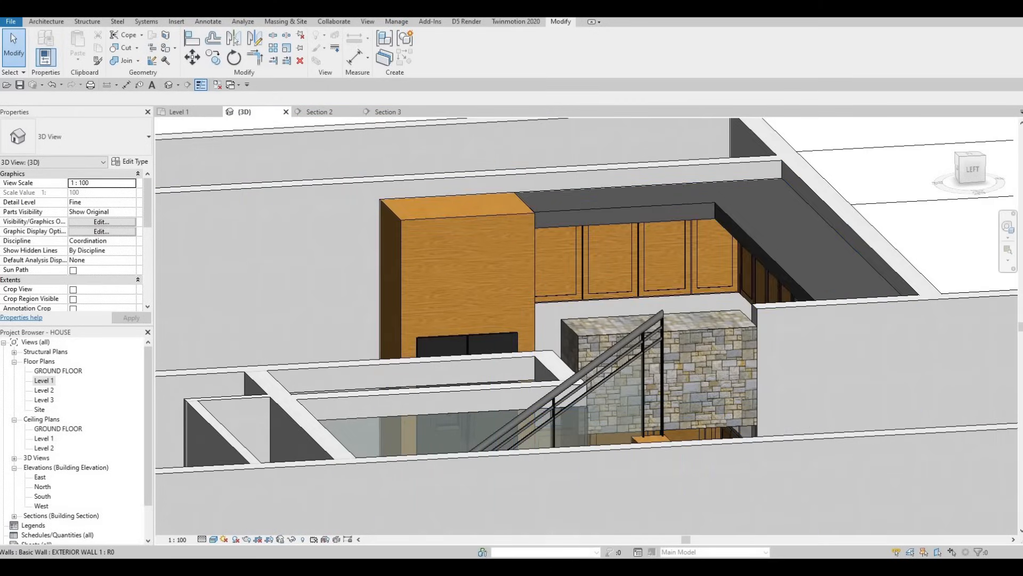
shift+middle_drag(684, 341, 555, 314)
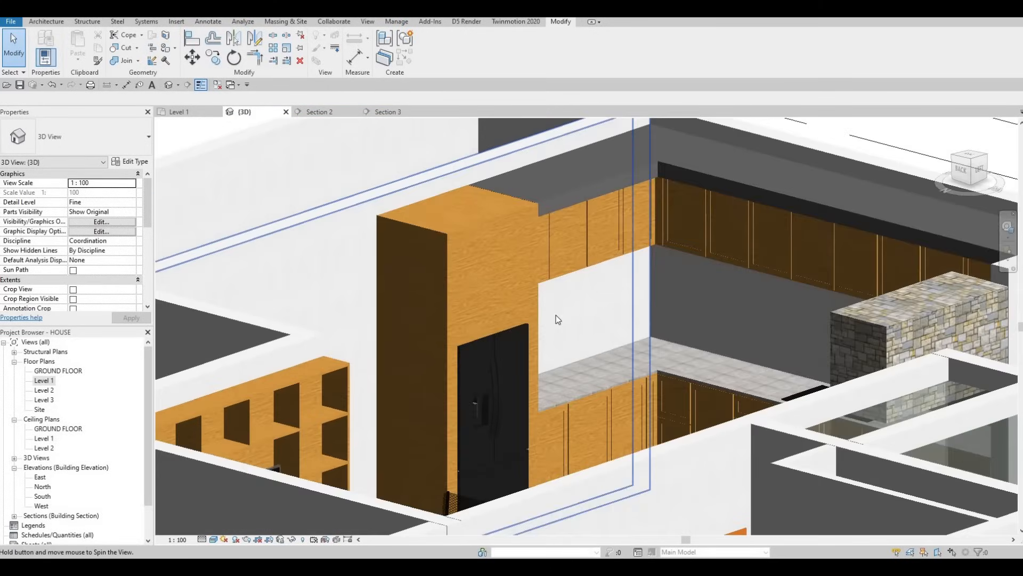
scroll(548, 331, up, 2)
scroll(543, 345, down, 3)
shift+middle_drag(592, 350, 589, 361)
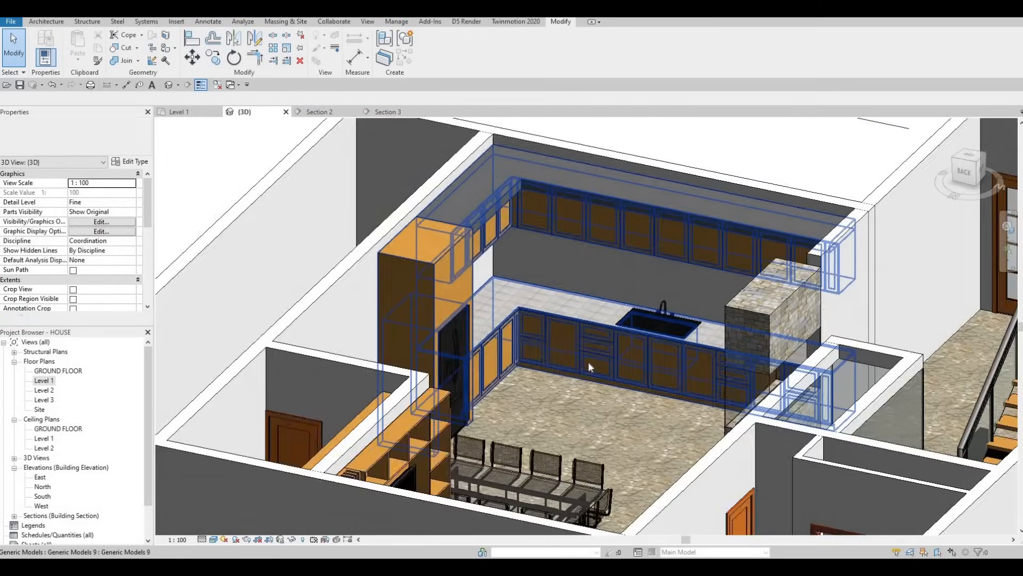
scroll(430, 442, up, 1)
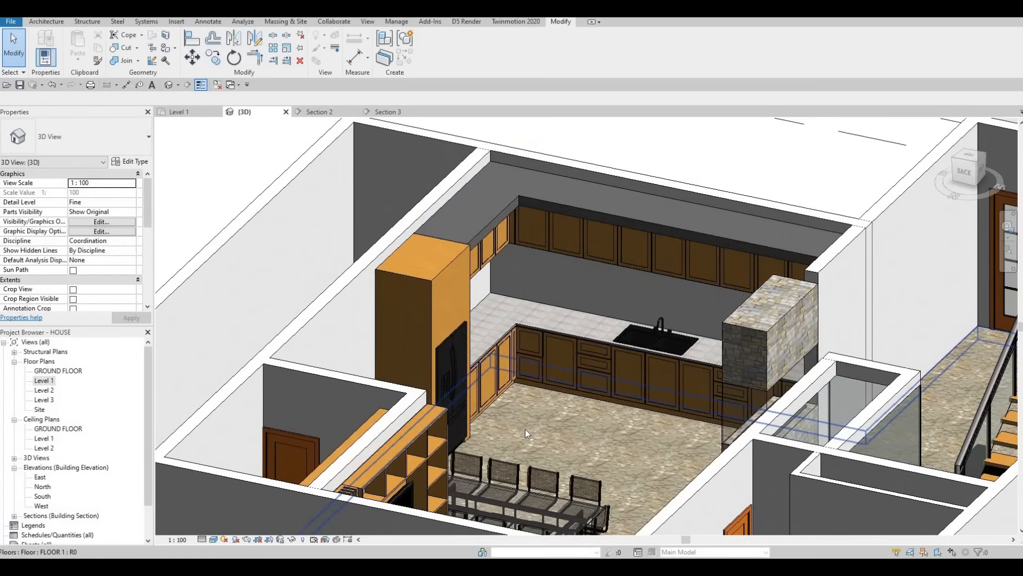